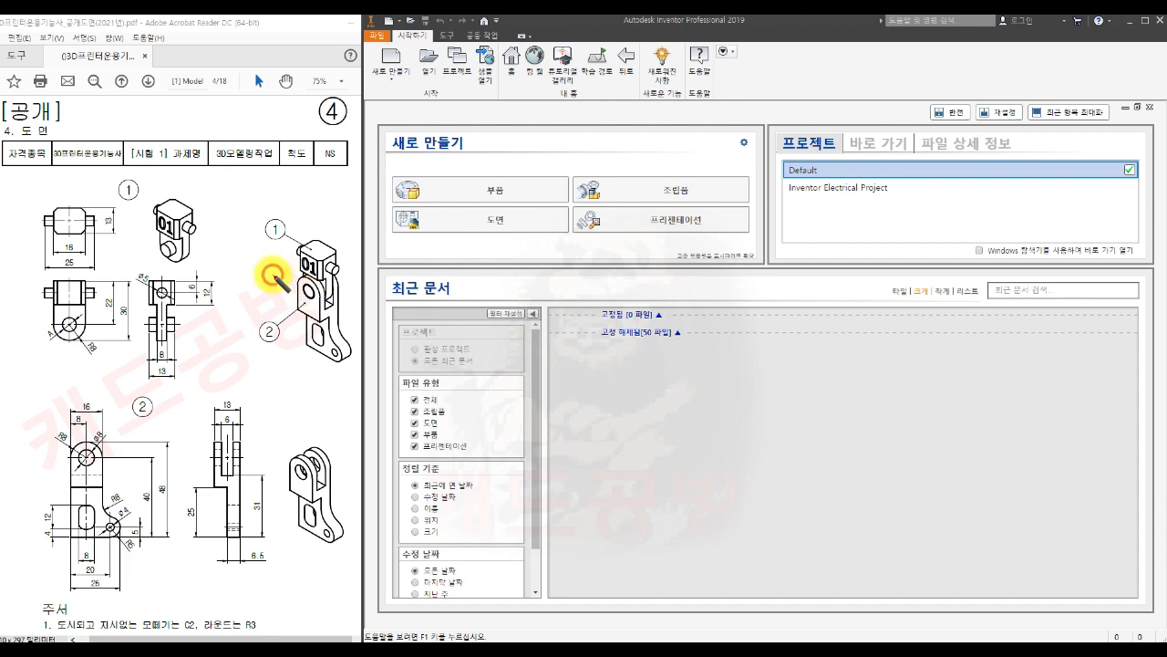
# - Mark the X and Y axes on the assembly view, circle dimension A and the Ø8 hole, and note A as Ø7.2
pyautogui.moveTo(338, 310)
pyautogui.mouseDown()
pyautogui.moveTo(265, 263)
pyautogui.moveTo(256, 273)
pyautogui.mouseUp()
pyautogui.moveTo(305, 224)
pyautogui.mouseDown()
pyautogui.moveTo(315, 326)
pyautogui.moveTo(315, 304)
pyautogui.mouseUp()
pyautogui.moveTo(299, 202); pyautogui.dragTo(306, 220)
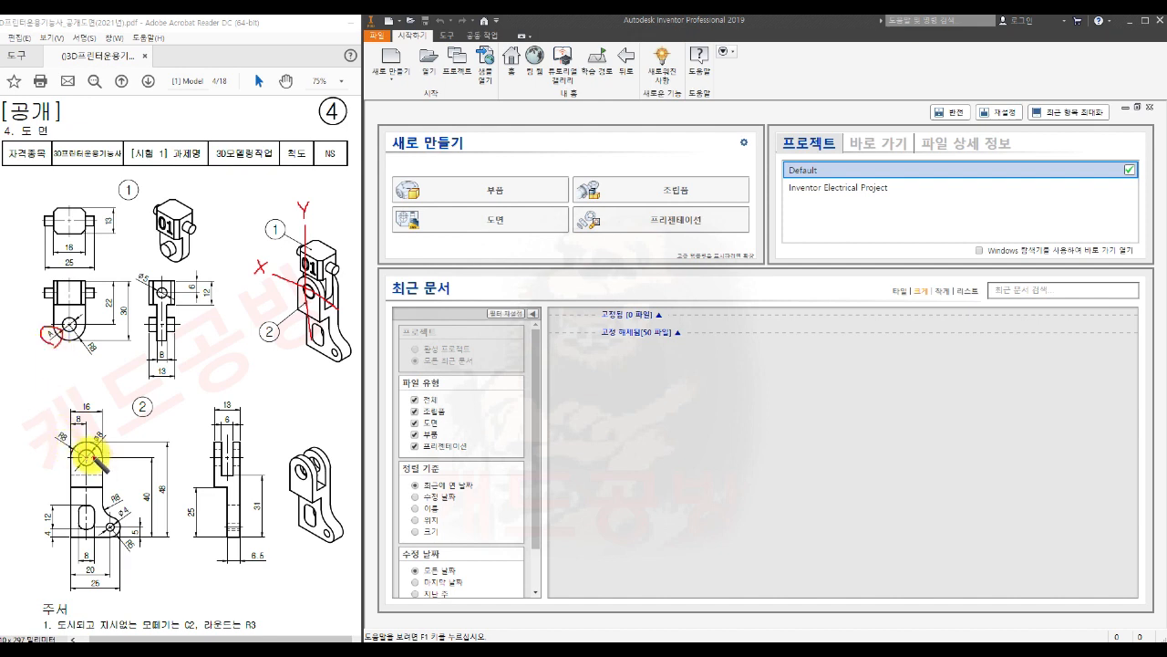
pyautogui.moveTo(92, 428); pyautogui.dragTo(103, 448)
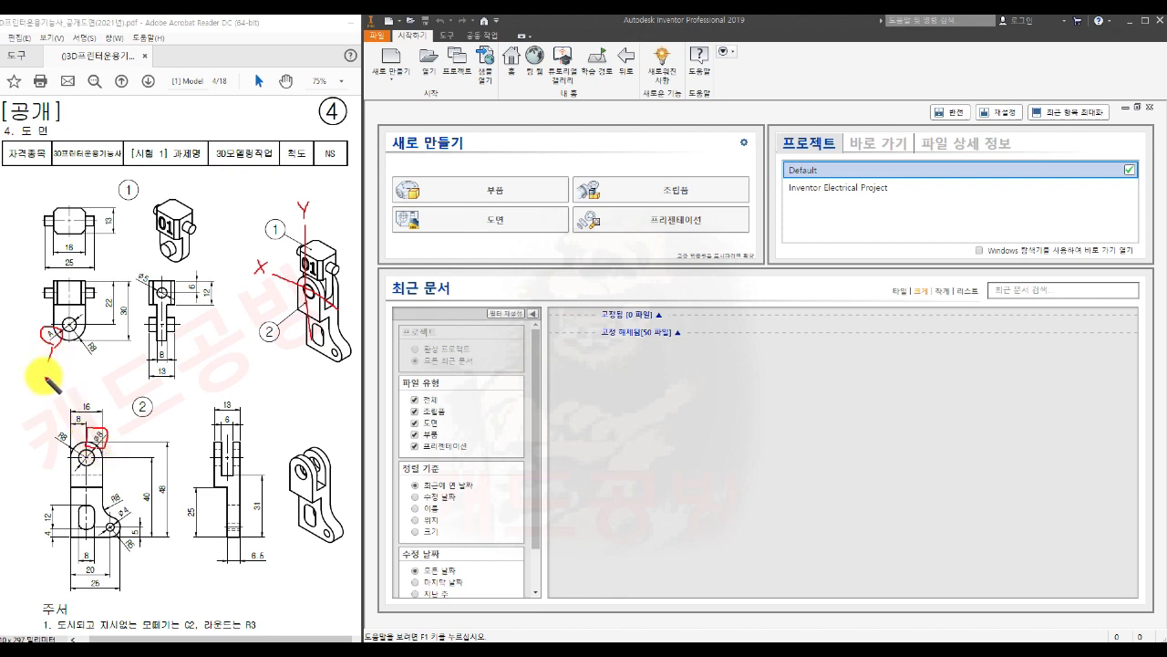
pyautogui.moveTo(36, 376)
pyautogui.mouseDown()
pyautogui.moveTo(36, 365)
pyautogui.moveTo(44, 381)
pyautogui.mouseUp()
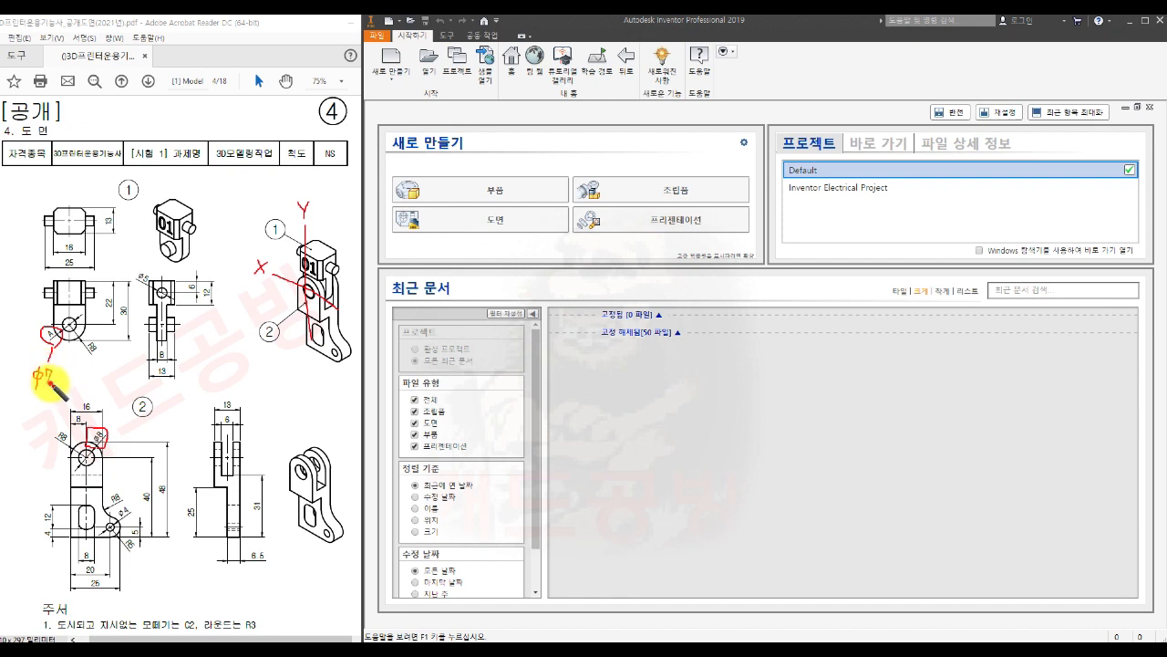
pyautogui.moveTo(57, 373); pyautogui.dragTo(69, 385)
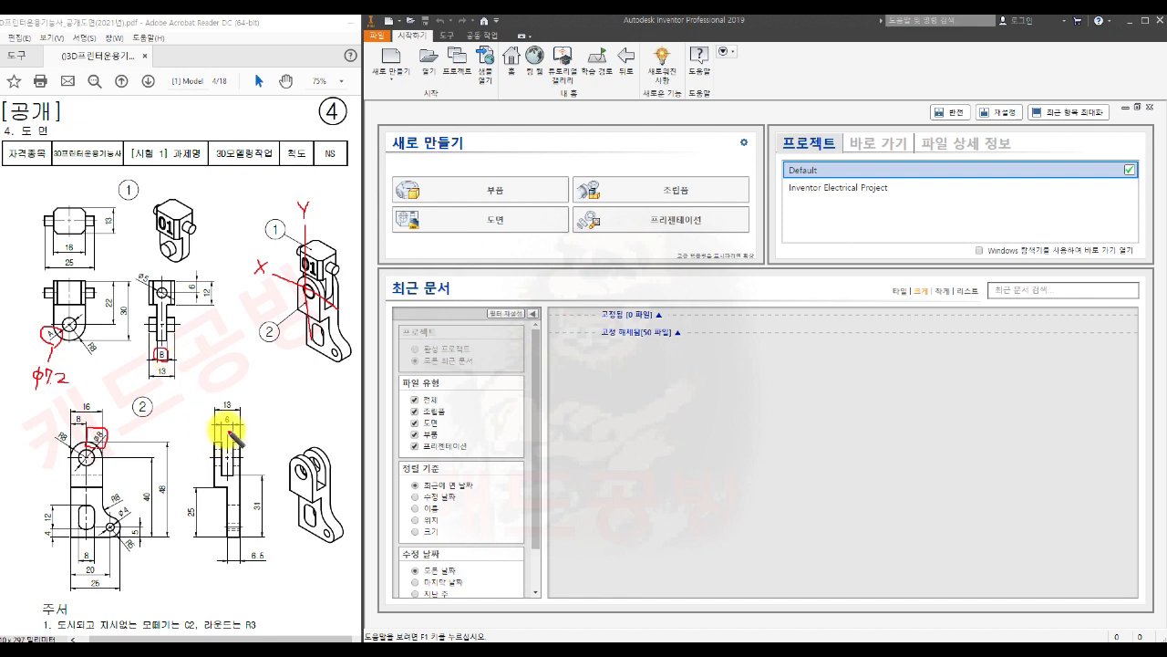
# - Mark part 2's 6 mm slot width, note dimension B as 5.2, and mark 7 above the Ø8 hole
pyautogui.moveTo(236, 429)
pyautogui.mouseDown()
pyautogui.moveTo(232, 413)
pyautogui.moveTo(224, 428)
pyautogui.mouseUp()
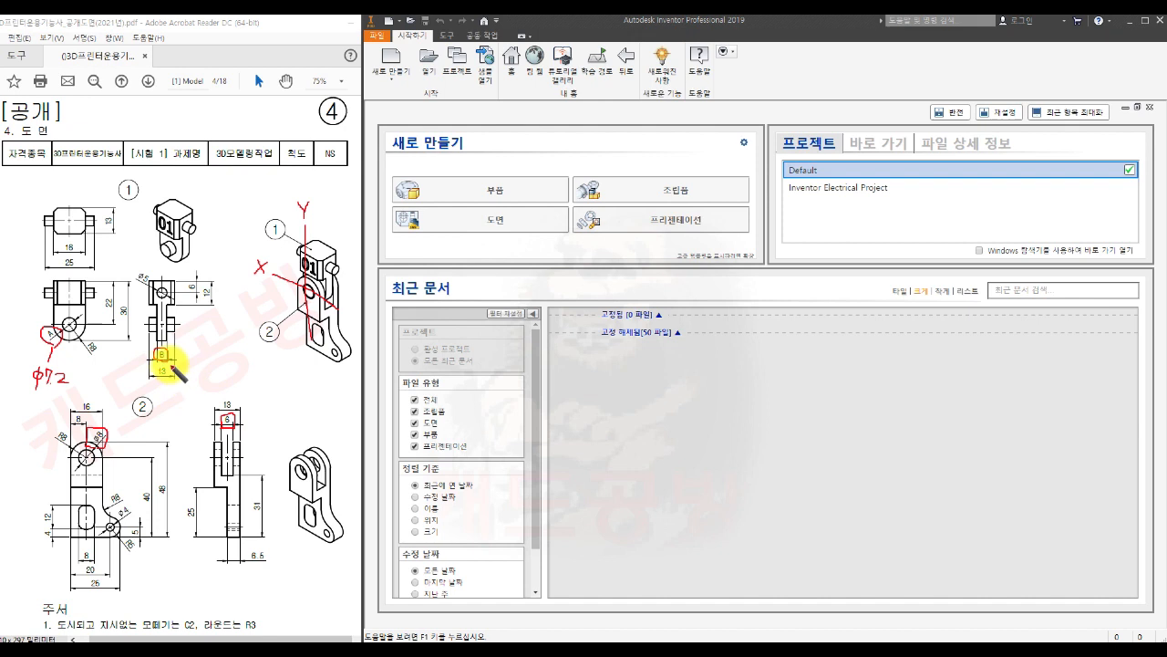
pyautogui.moveTo(198, 364)
pyautogui.mouseDown()
pyautogui.moveTo(194, 375)
pyautogui.moveTo(203, 363)
pyautogui.moveTo(221, 373)
pyautogui.mouseUp()
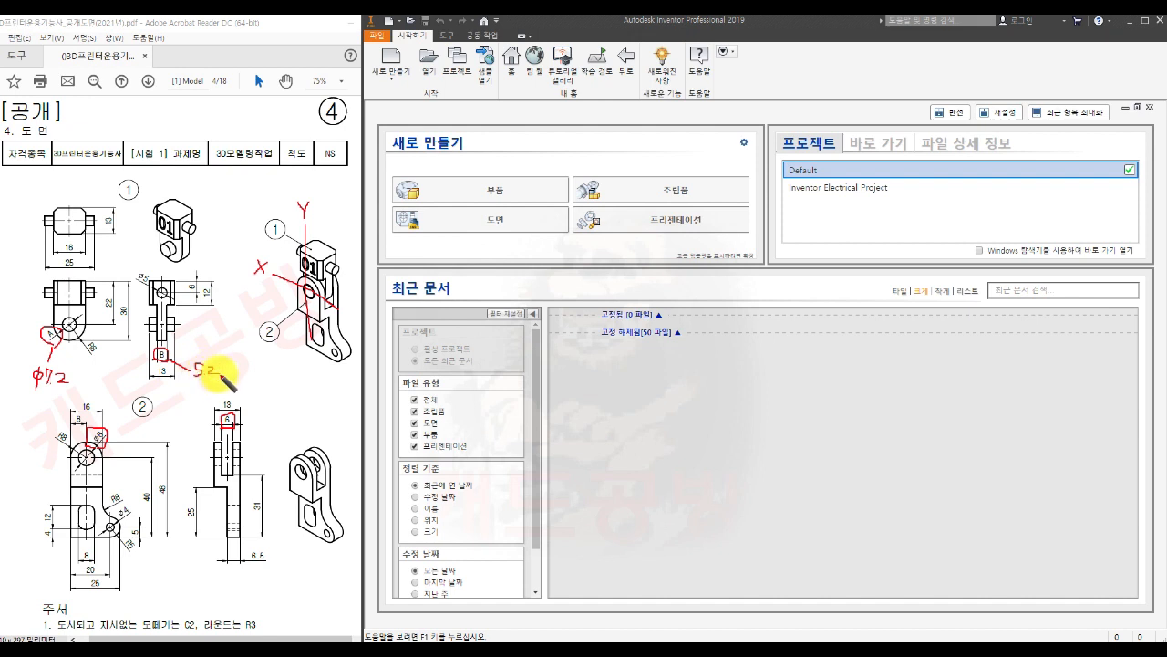
pyautogui.click(207, 371)
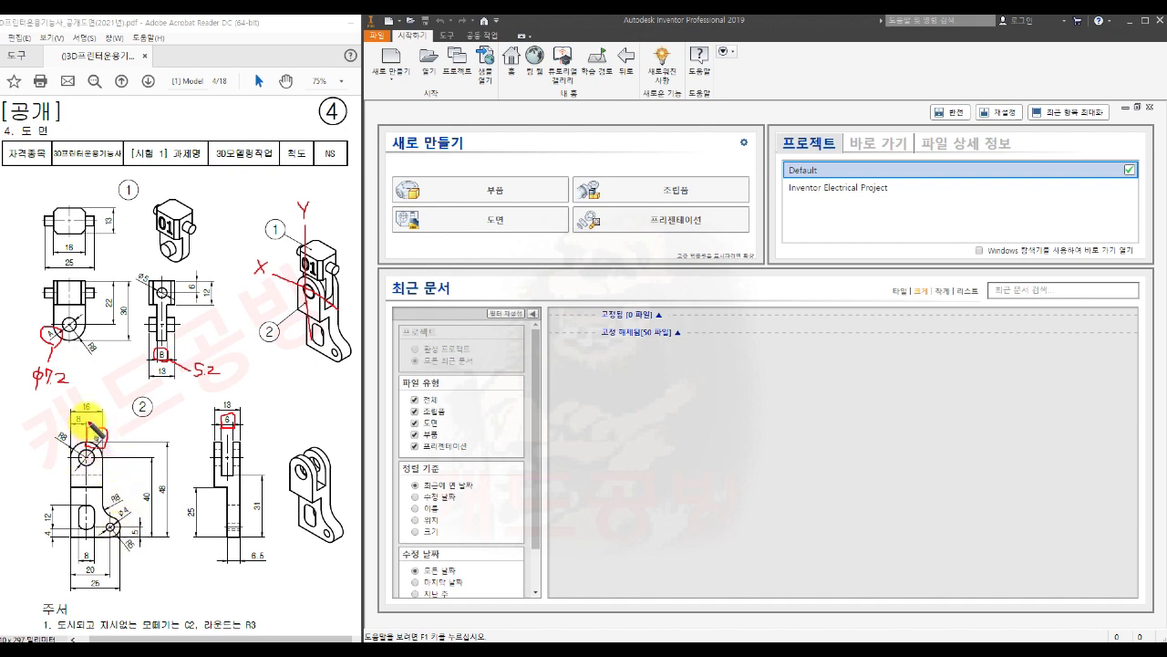
pyautogui.moveTo(88, 424); pyautogui.dragTo(115, 425)
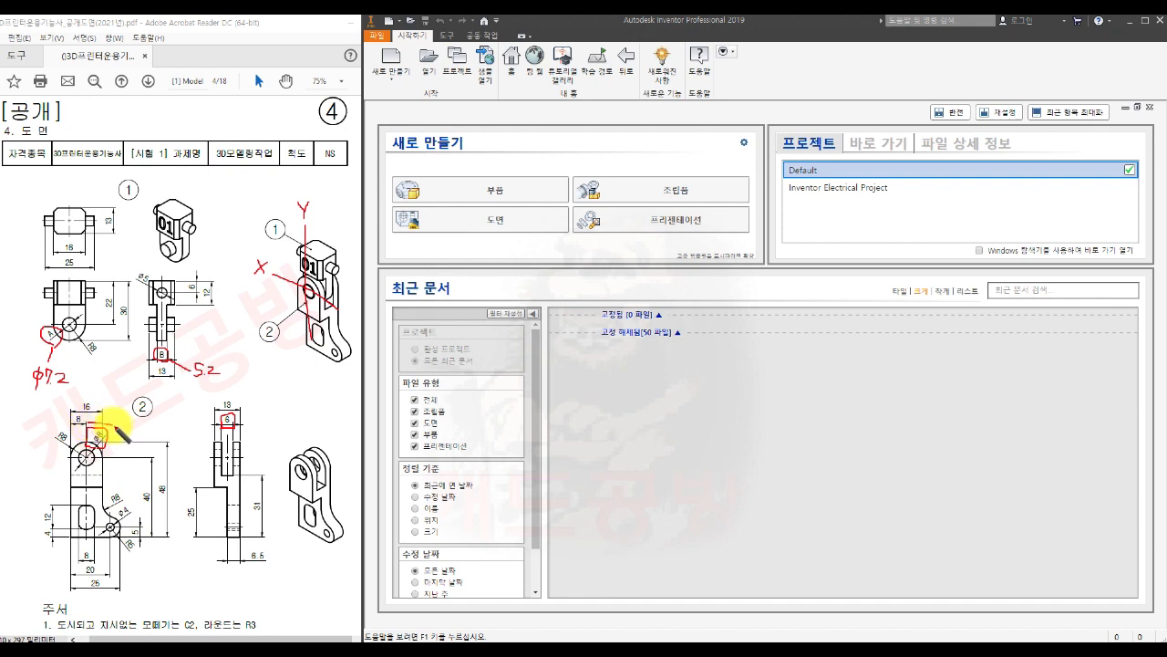
pyautogui.click(115, 425)
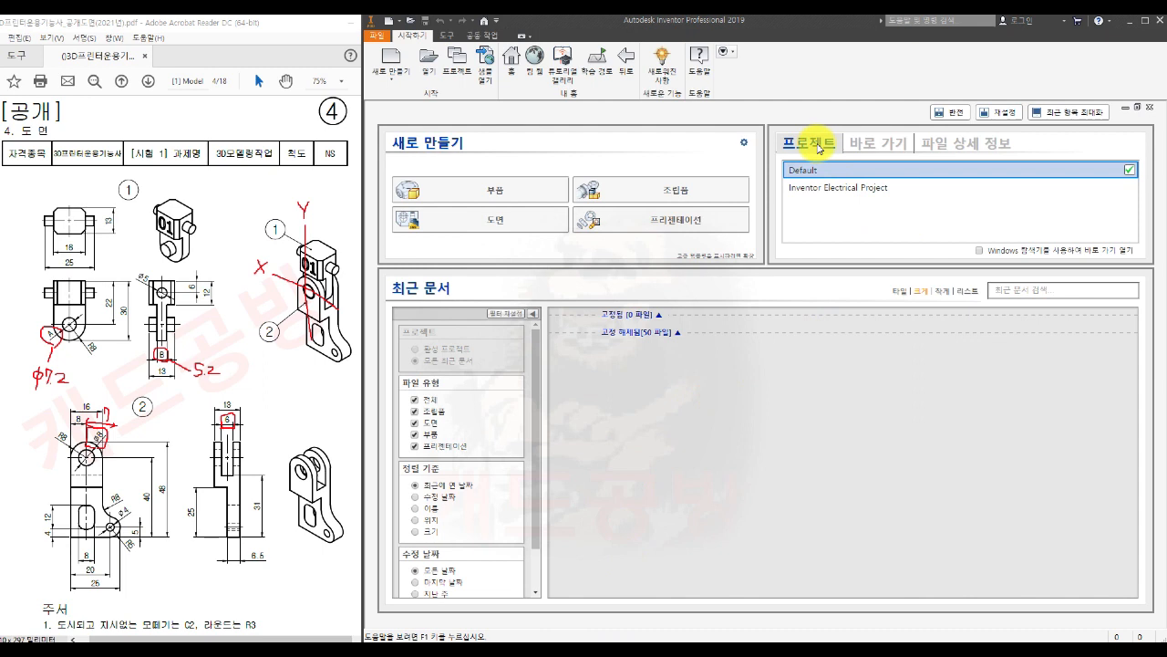
# - Check the default template's units and drawing standard, and close the home page
pyautogui.click(744, 142)
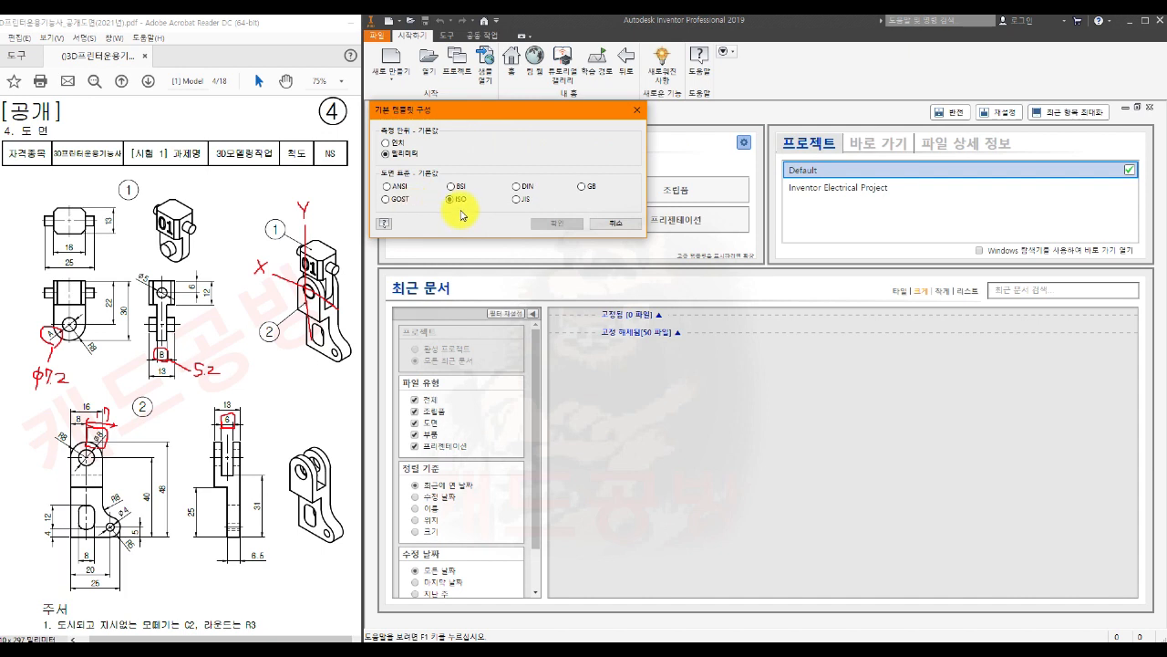
pyautogui.click(636, 109)
pyautogui.click(1128, 107)
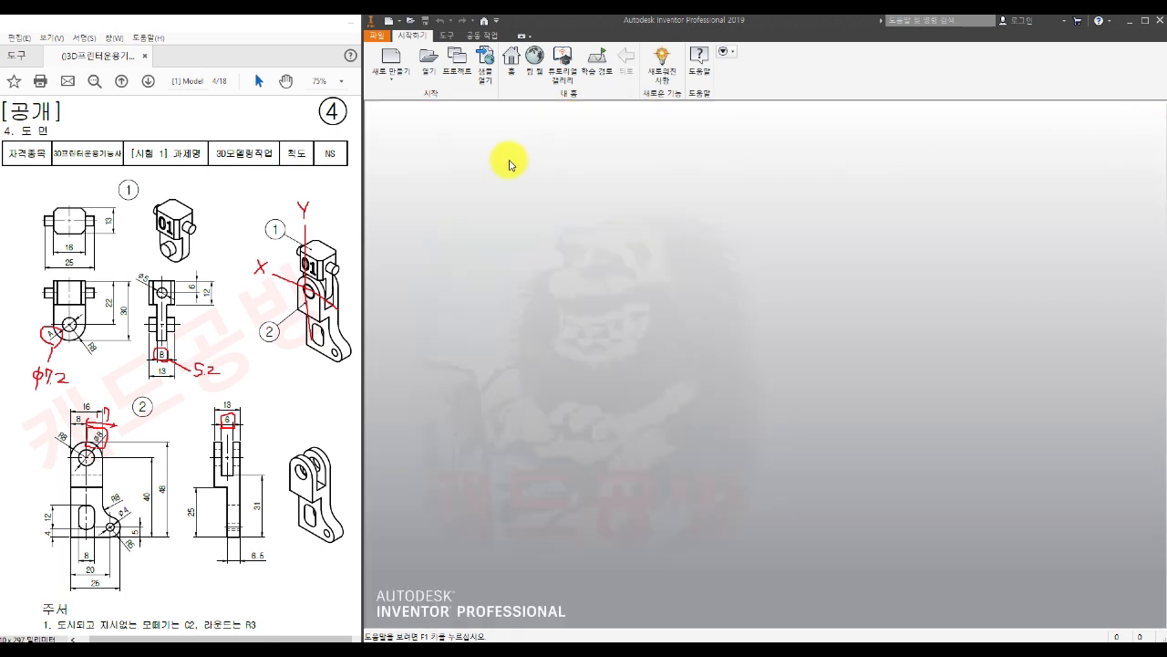
# - Create a new part file from the SM templates.ipt template
pyautogui.click(393, 64)
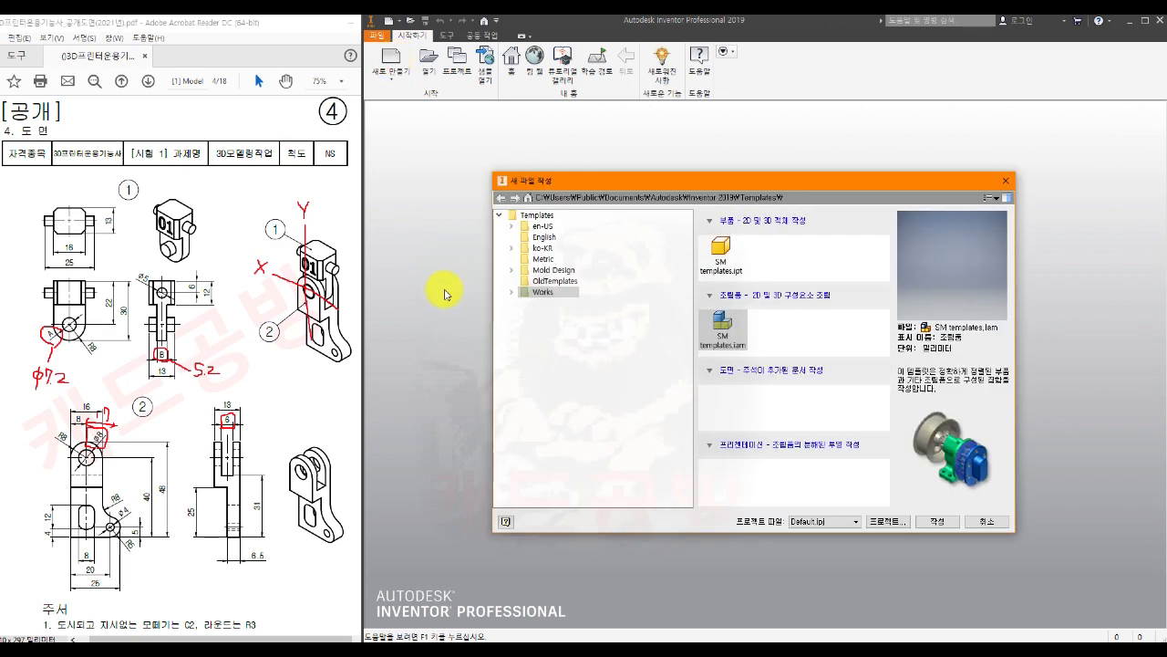
pyautogui.click(721, 254)
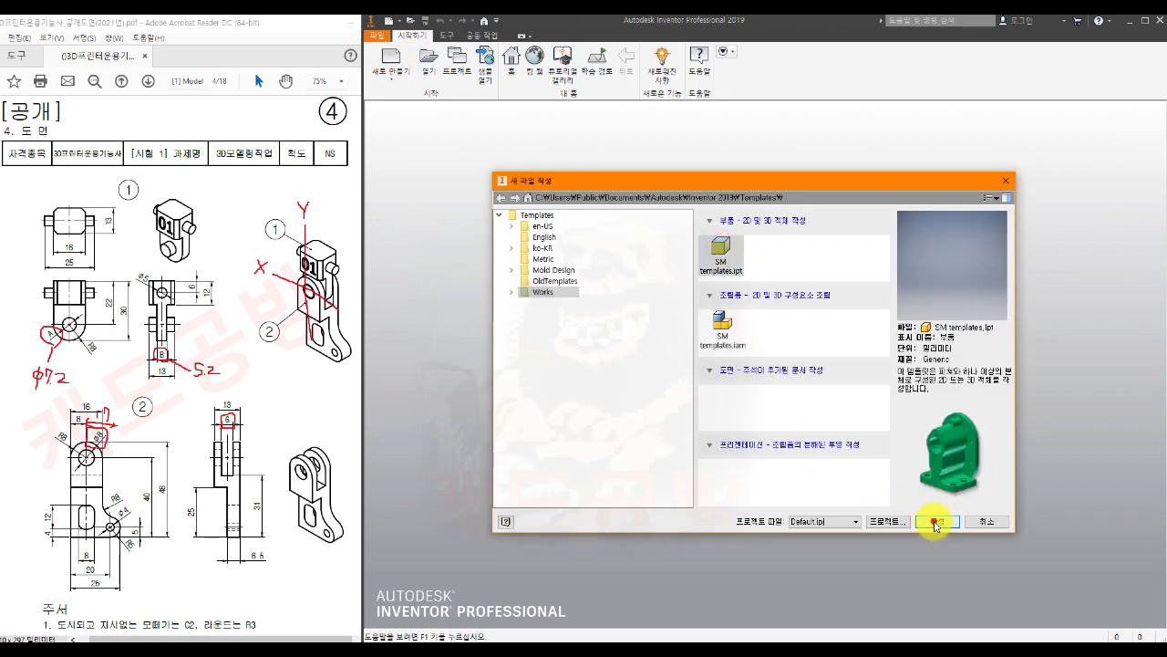
pyautogui.click(936, 520)
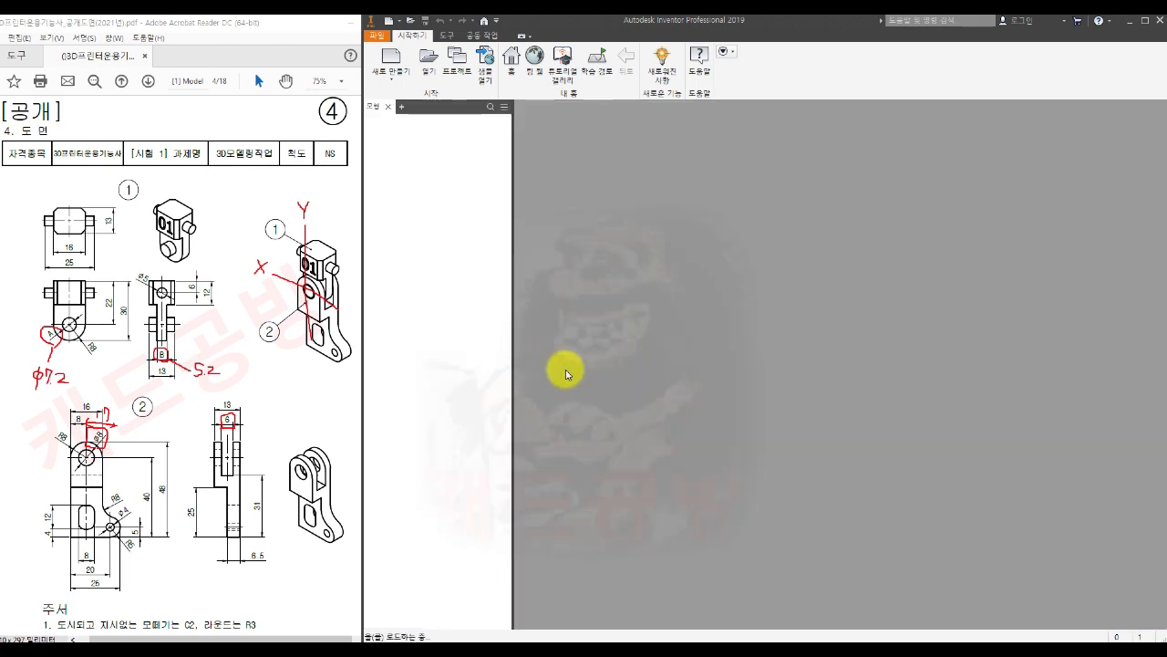
# - Save a part file named 부품1.ipt in the 04 folder
pyautogui.click(381, 34)
pyautogui.moveTo(407, 173)
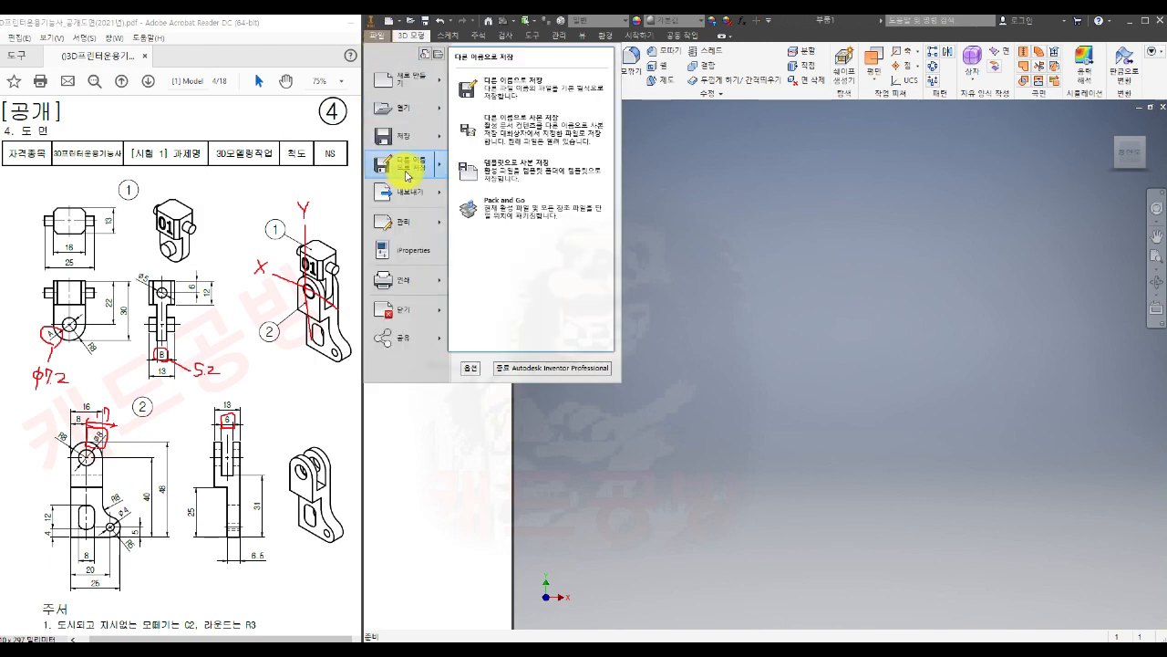
pyautogui.click(513, 87)
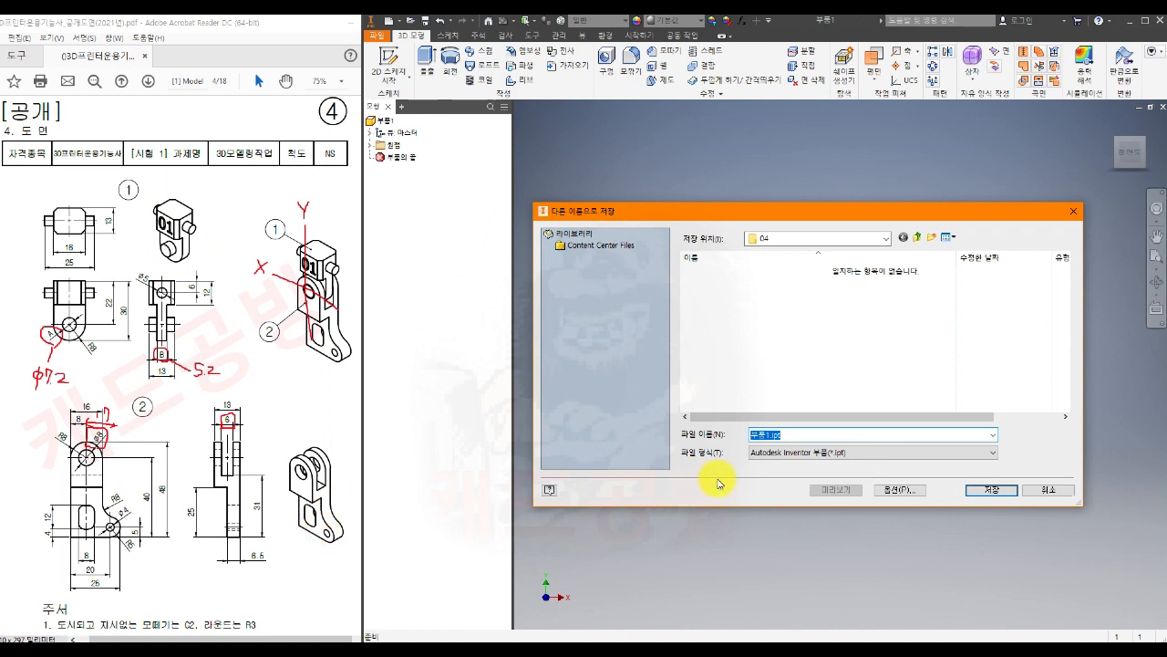
pyautogui.click(985, 495)
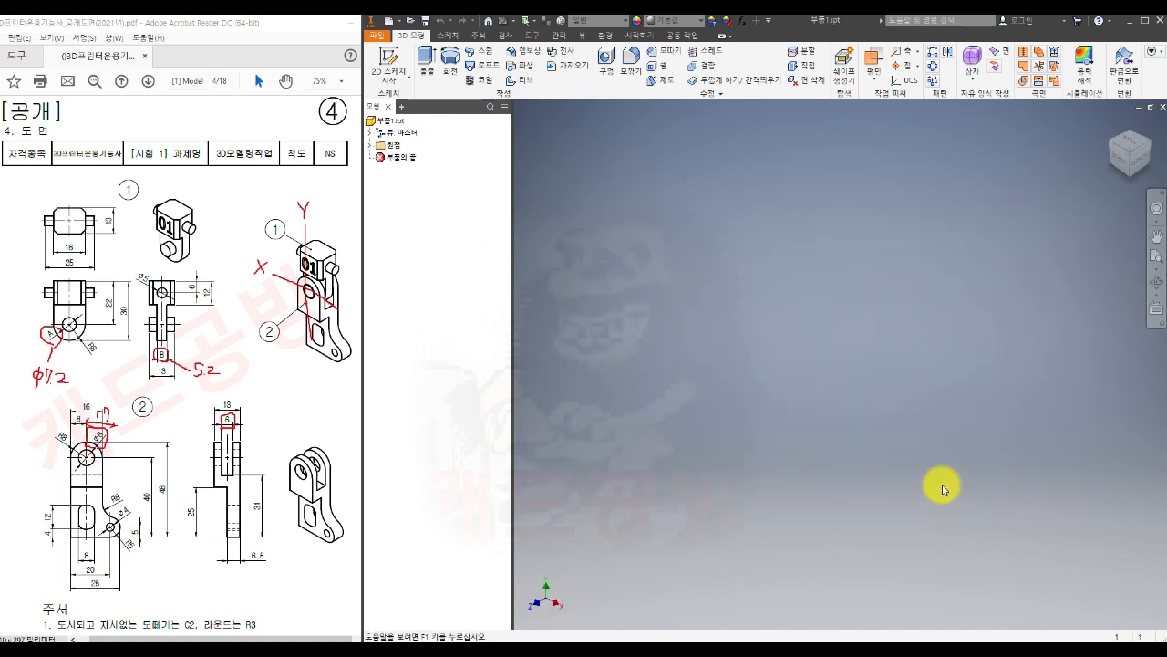
# - Start a sketch on the XY plane and draw a 7.2 mm diameter circle centred on the origin
pyautogui.click(371, 145)
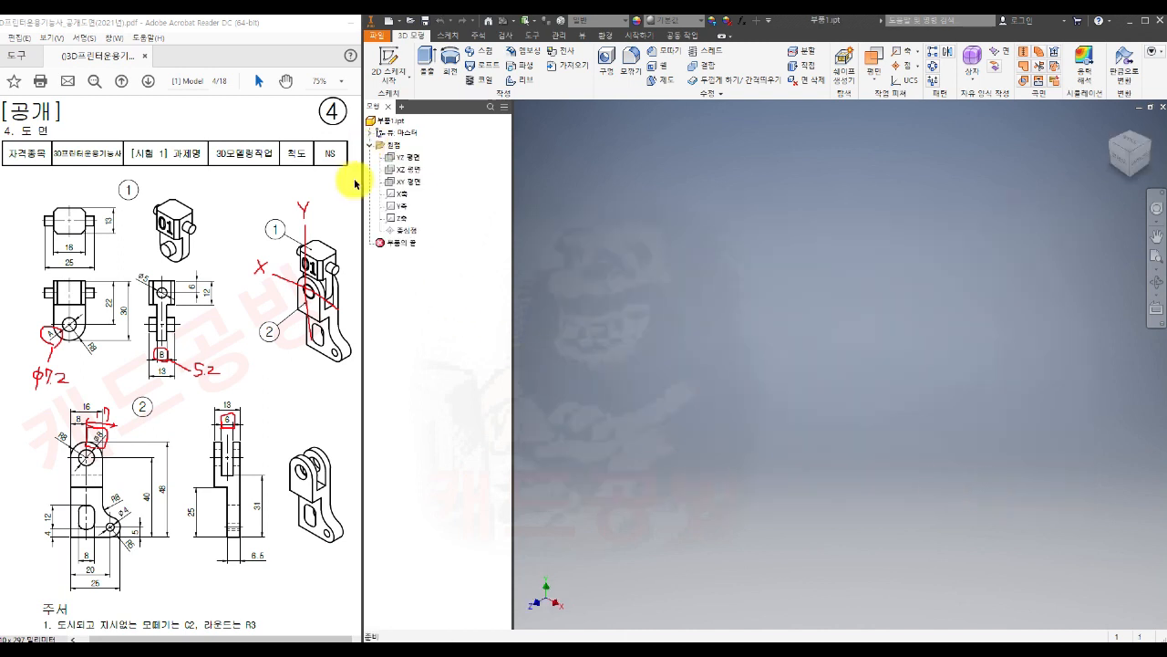
pyautogui.click(403, 182)
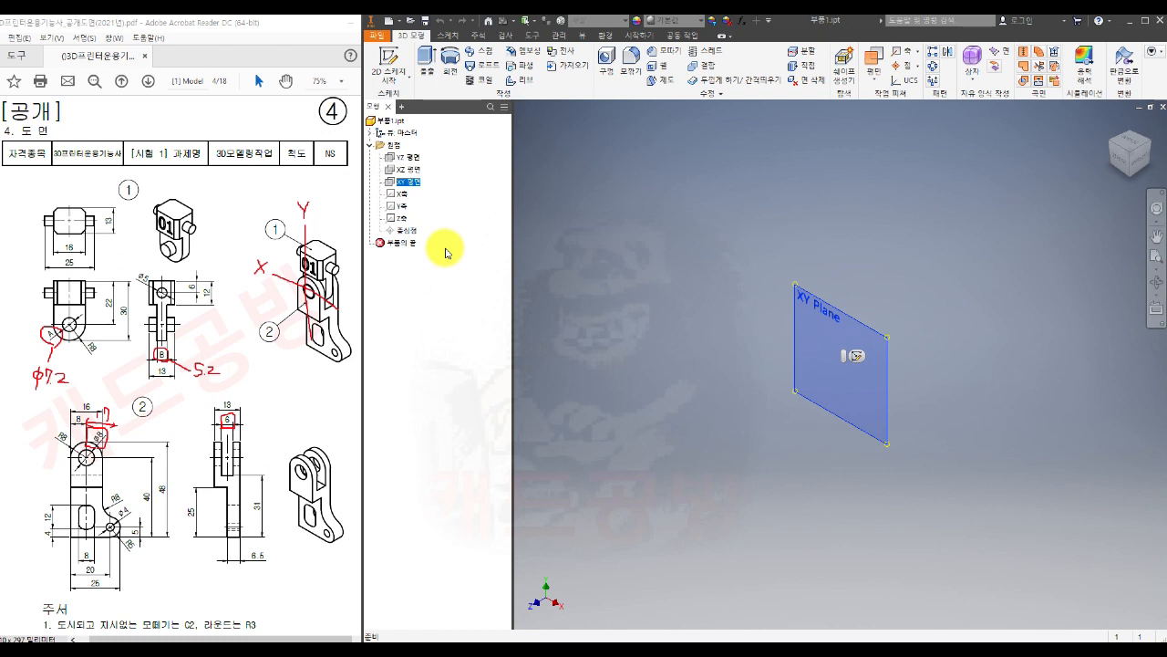
pyautogui.click(390, 60)
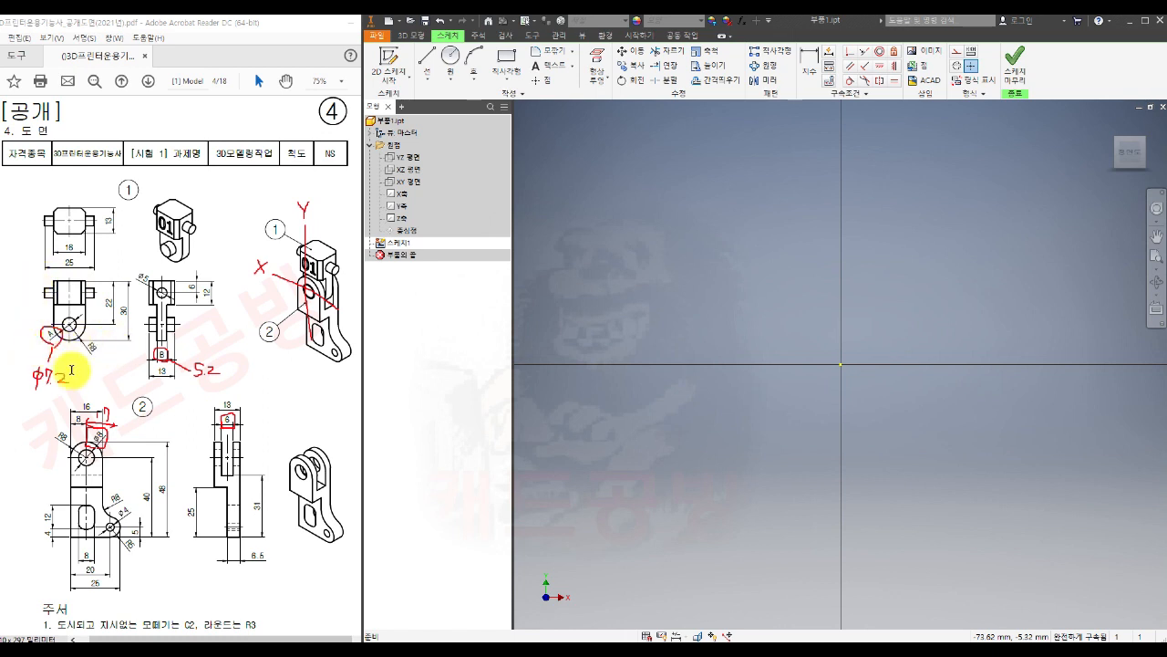
pyautogui.click(453, 58)
pyautogui.click(840, 365)
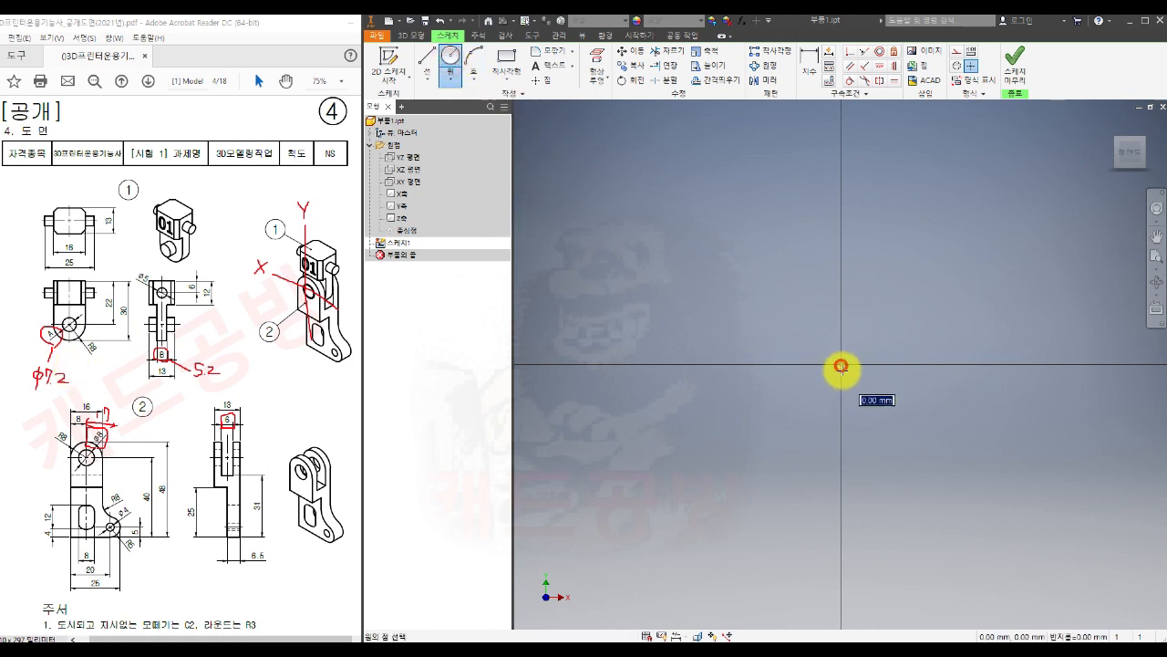
pyautogui.write('7')
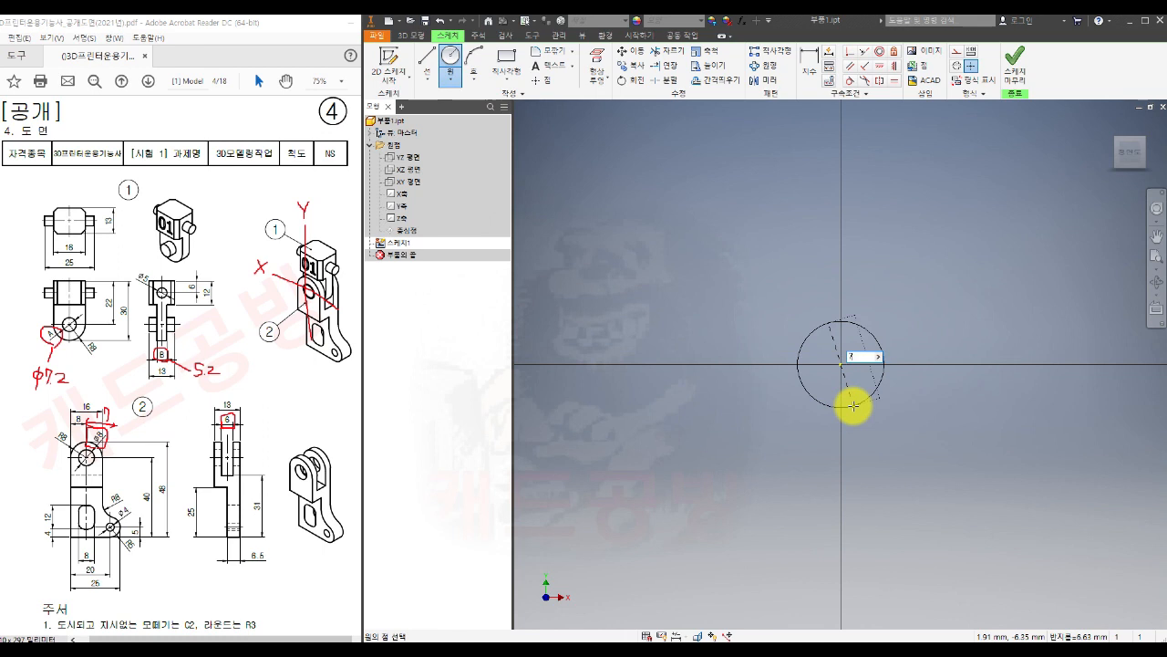
pyautogui.press('Return')
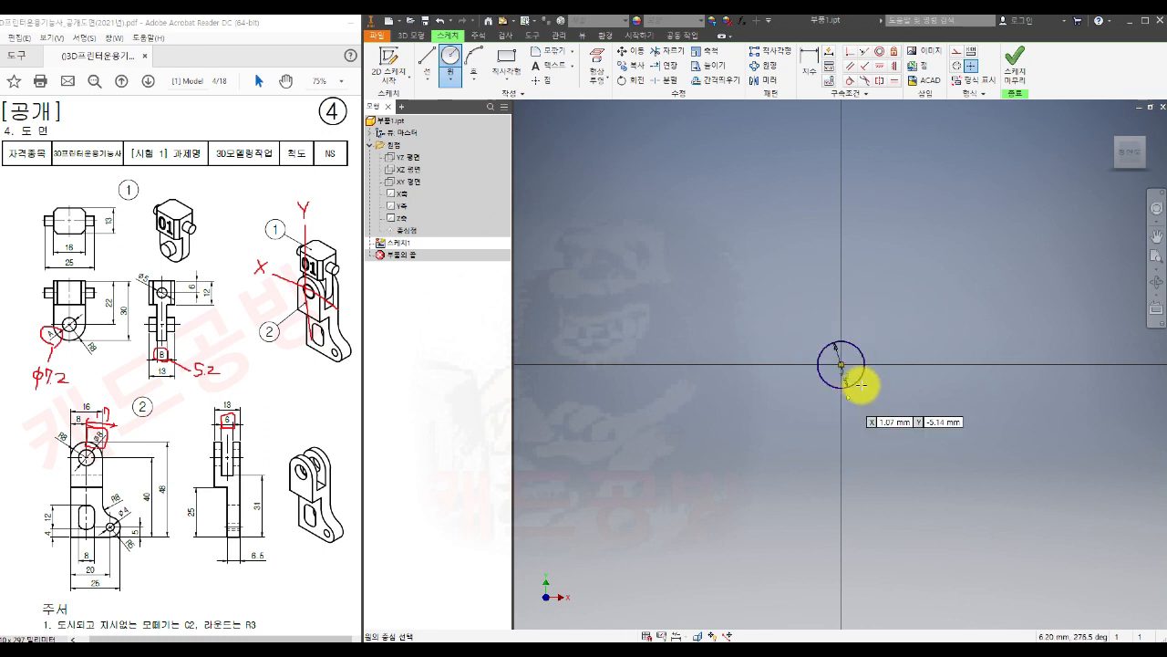
pyautogui.scroll(-3, 869, 372)
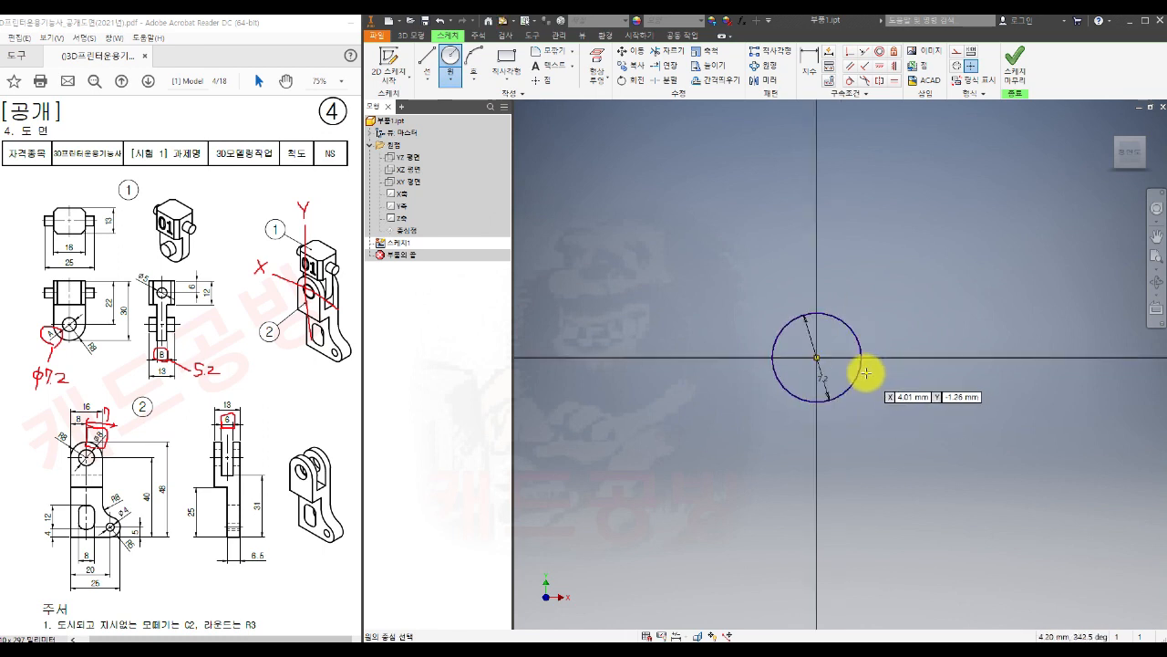
pyautogui.moveTo(879, 399); pyautogui.dragTo(885, 464, button='middle')
pyautogui.press('Escape')
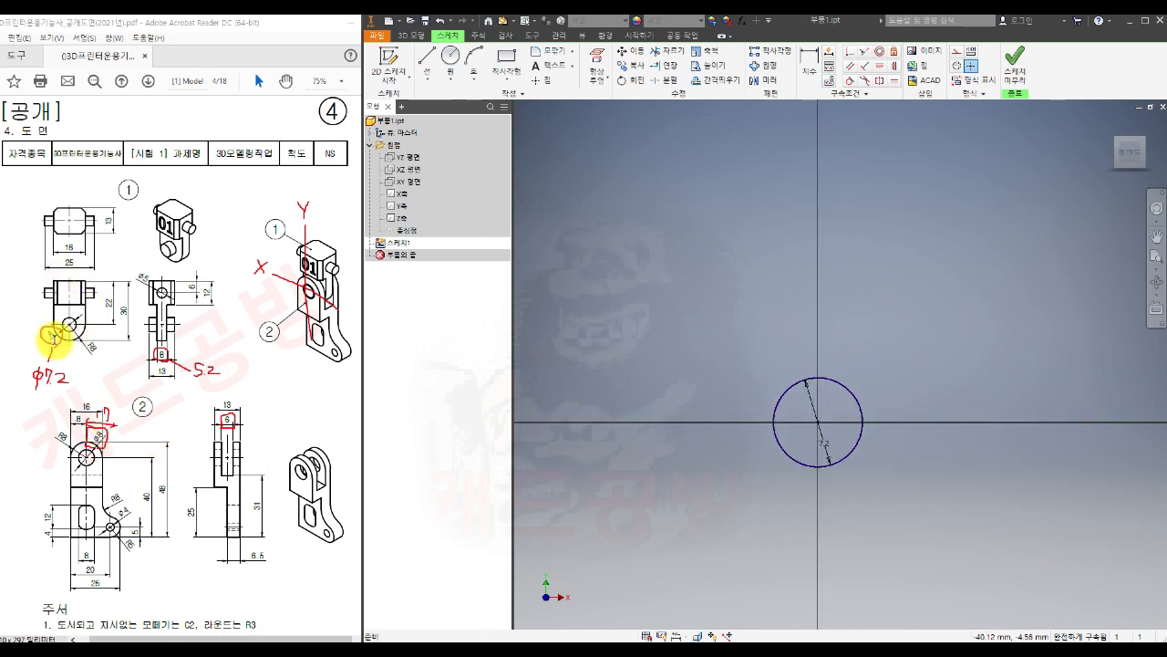
# - Draw a rectangle 16 mm wide and 30 mm high around the circle
pyautogui.click(507, 61)
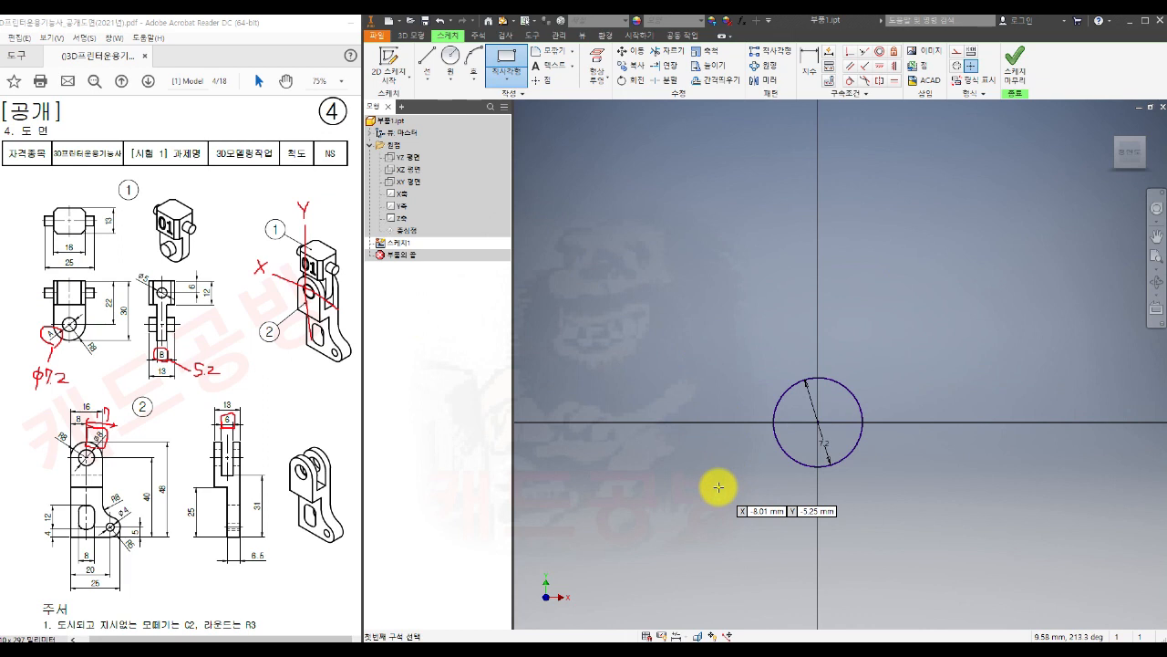
pyautogui.click(719, 487)
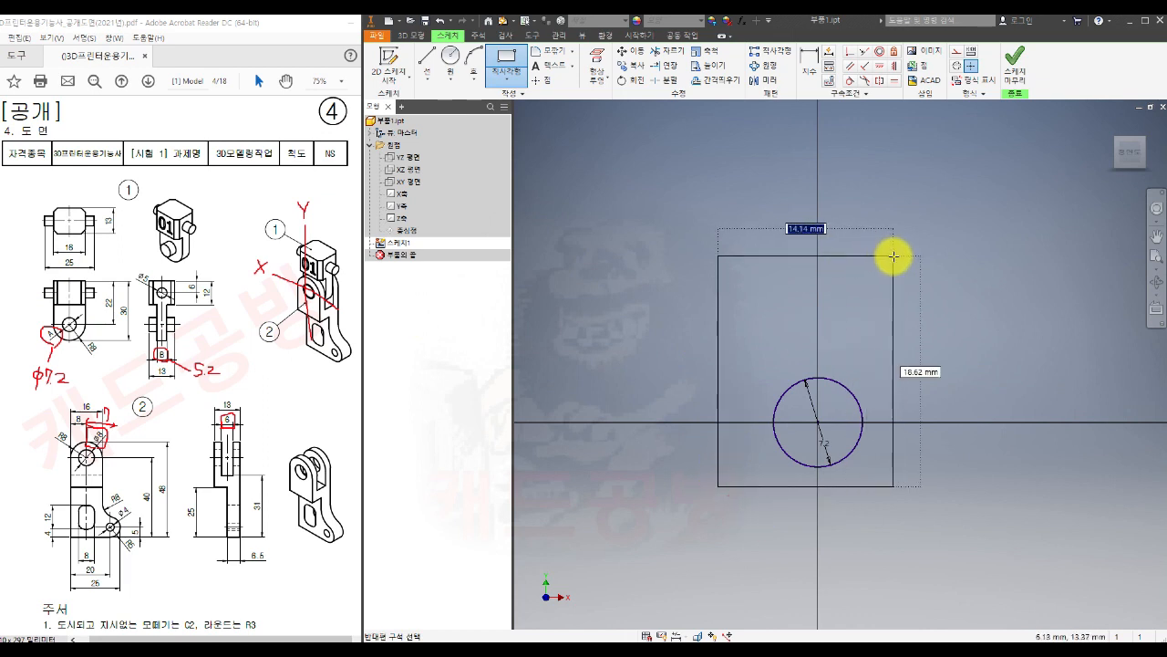
pyautogui.write('18')
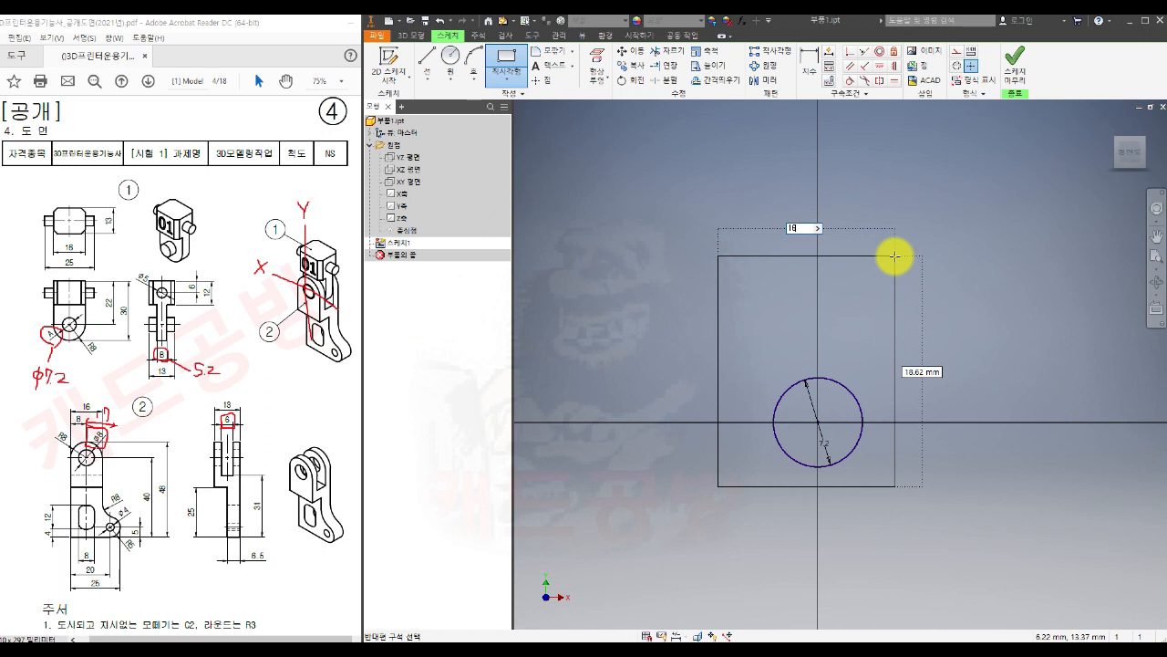
pyautogui.press('Tab')
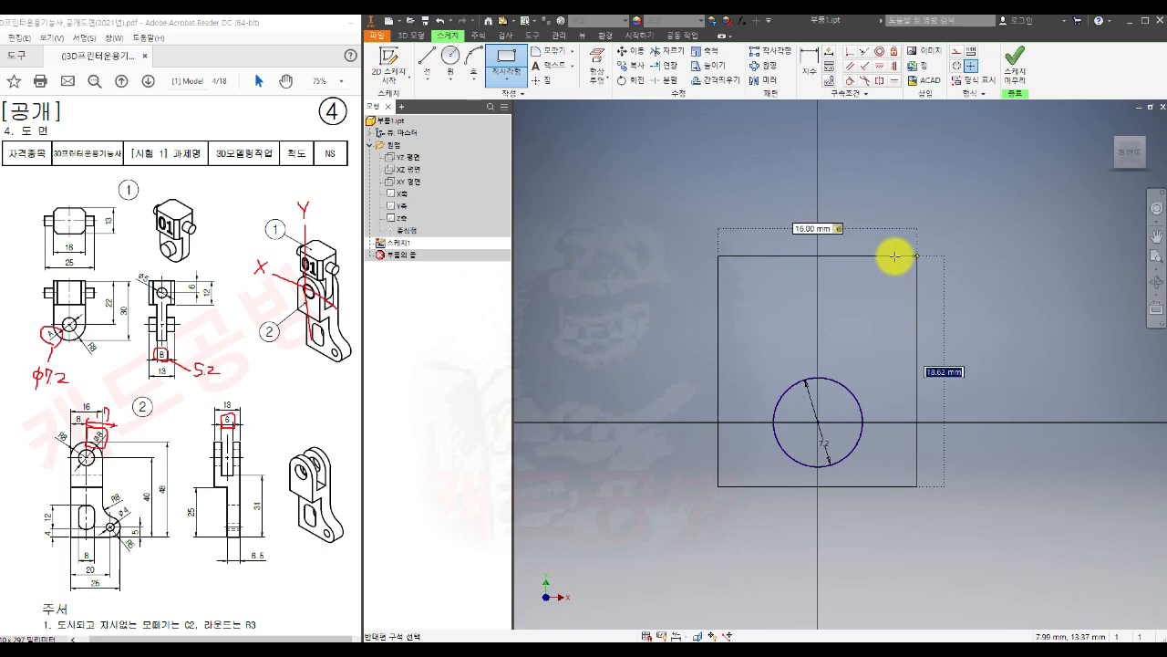
pyautogui.write('30')
pyautogui.press('Return')
pyautogui.moveTo(872, 314)
pyautogui.mouseDown(button='middle')
pyautogui.moveTo(857, 410)
pyautogui.moveTo(858, 387)
pyautogui.mouseUp(button='middle')
pyautogui.press('Escape')
# - Apply a vertical constraint between the midpoint of the rectangle's top edge and the circle's centre
pyautogui.click(895, 66)
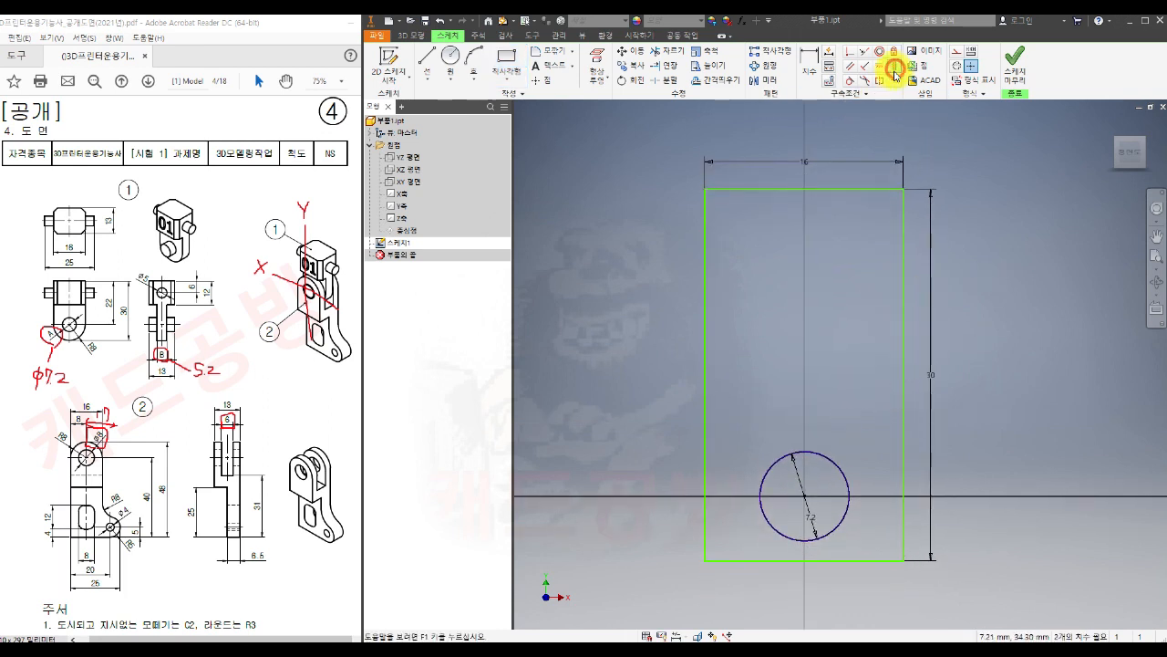
pyautogui.click(804, 190)
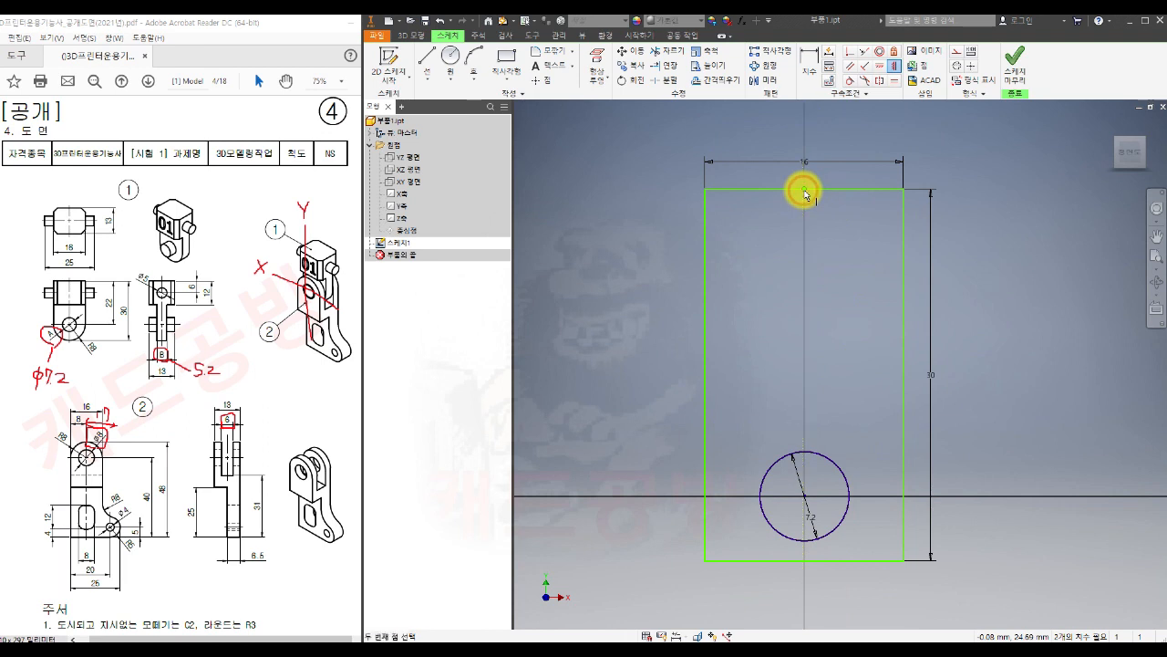
pyautogui.click(804, 495)
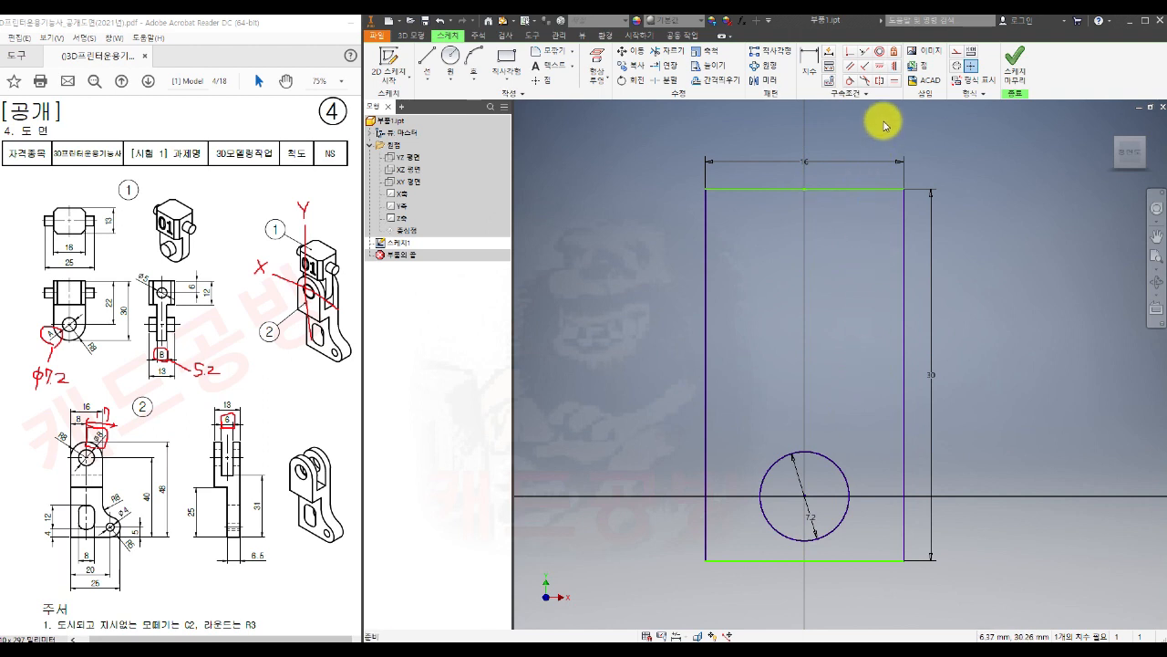
# - Dimension the distance from the circle's centre to the rectangle's bottom edge as 8 mm
pyautogui.click(807, 70)
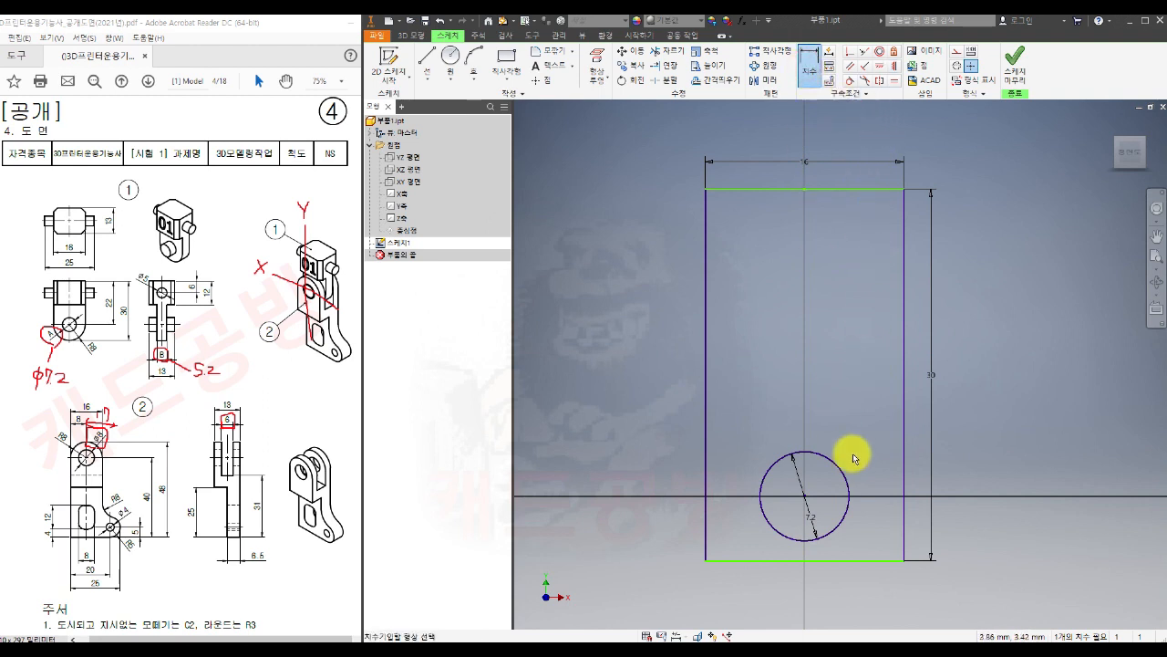
pyautogui.click(807, 499)
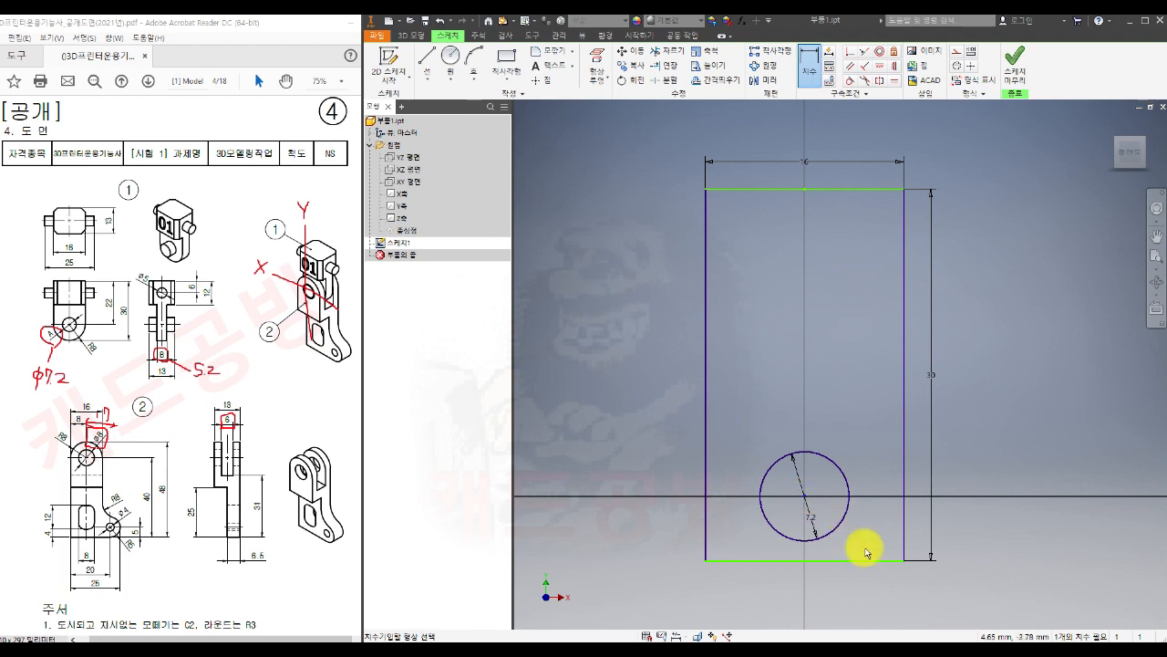
pyautogui.click(868, 559)
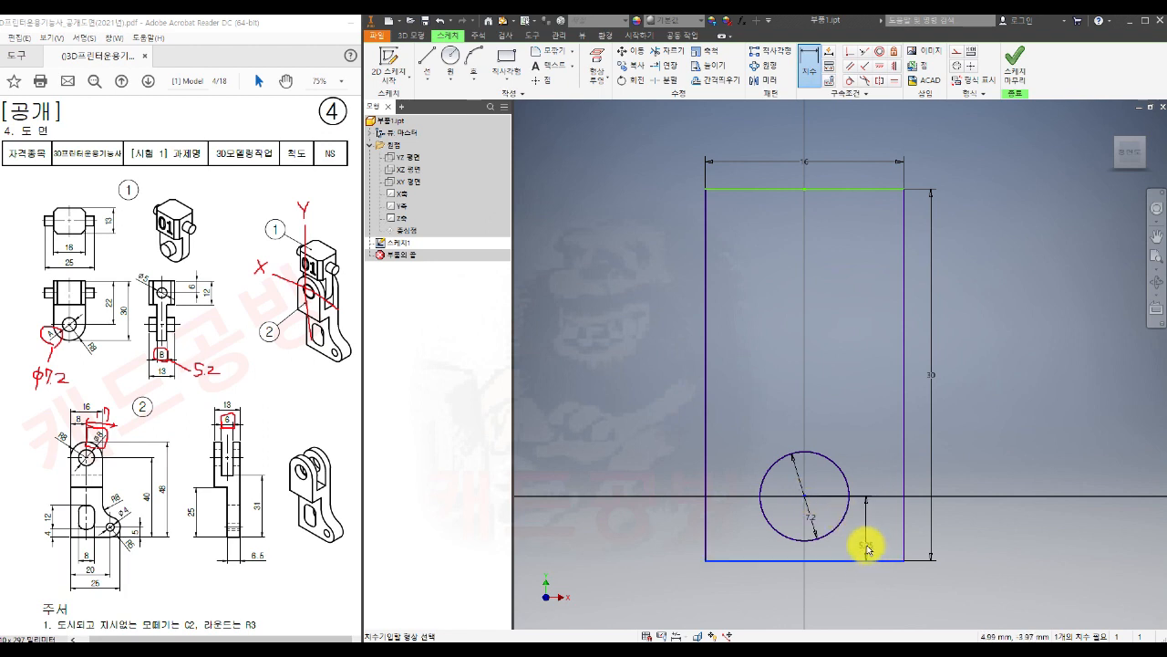
pyautogui.click(973, 536)
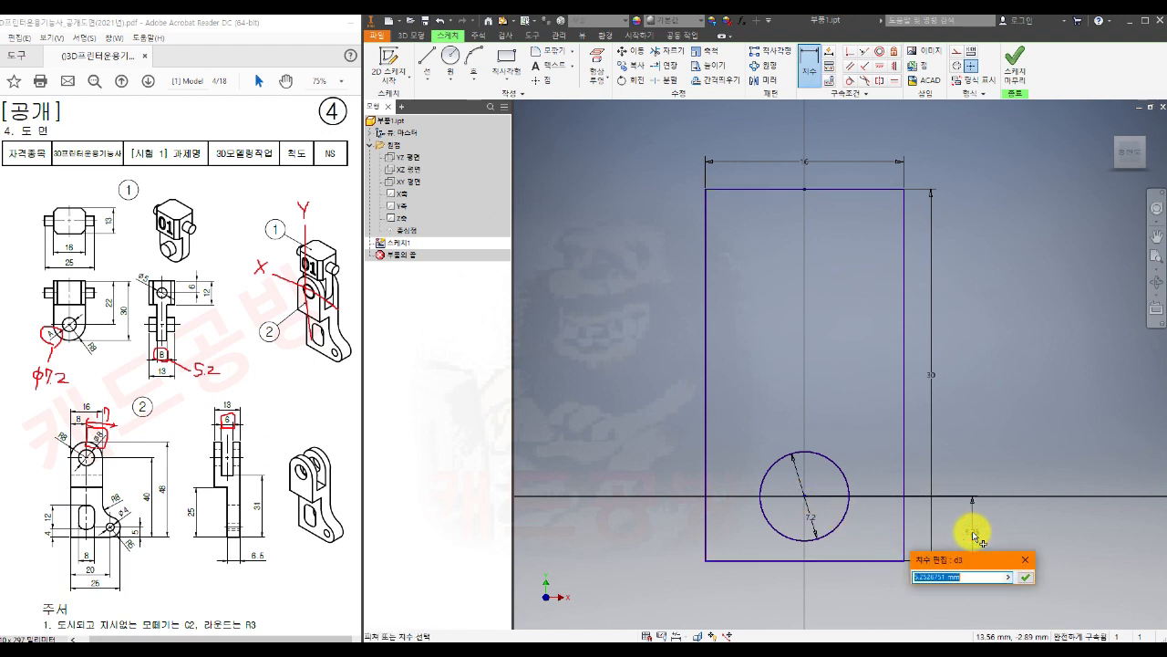
pyautogui.write('8')
pyautogui.press('Return')
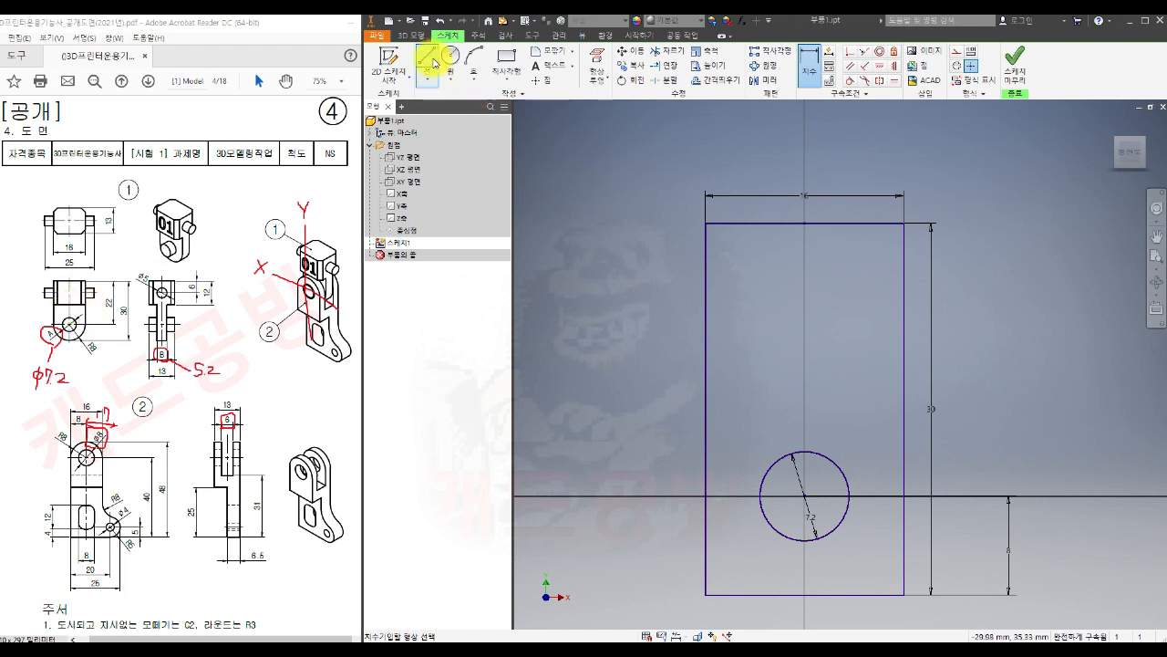
# - Draw a horizontal line across the rectangle above the circle and trim both ends that overhang its sides
pyautogui.click(429, 60)
pyautogui.click(695, 370)
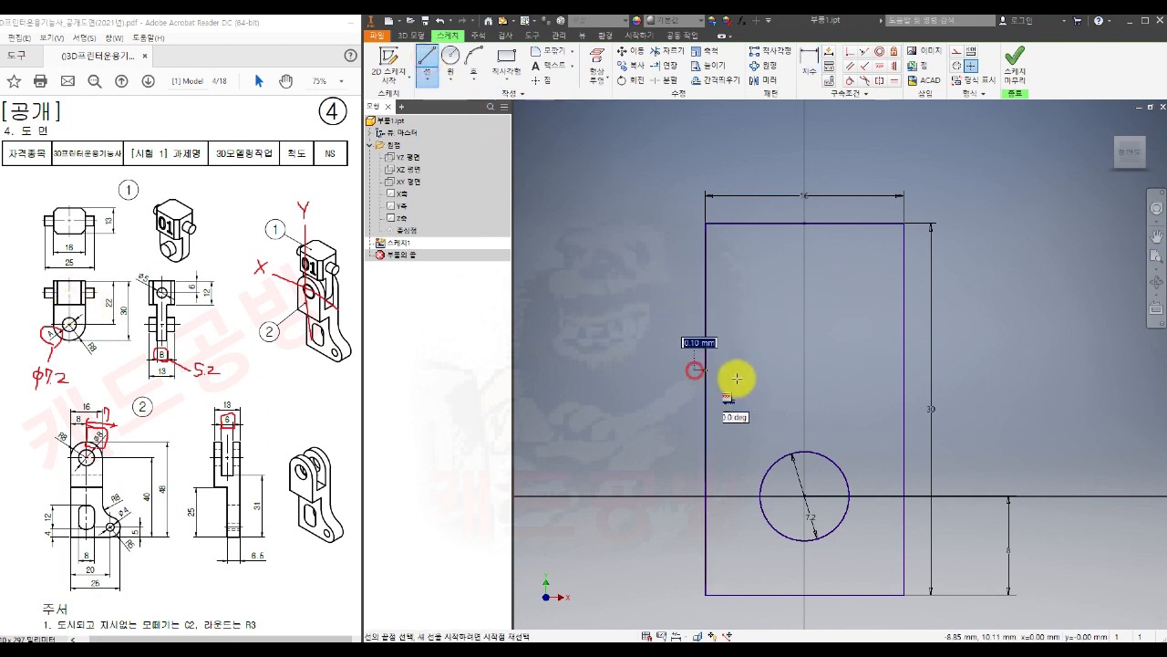
pyautogui.click(923, 371)
pyautogui.press('Escape')
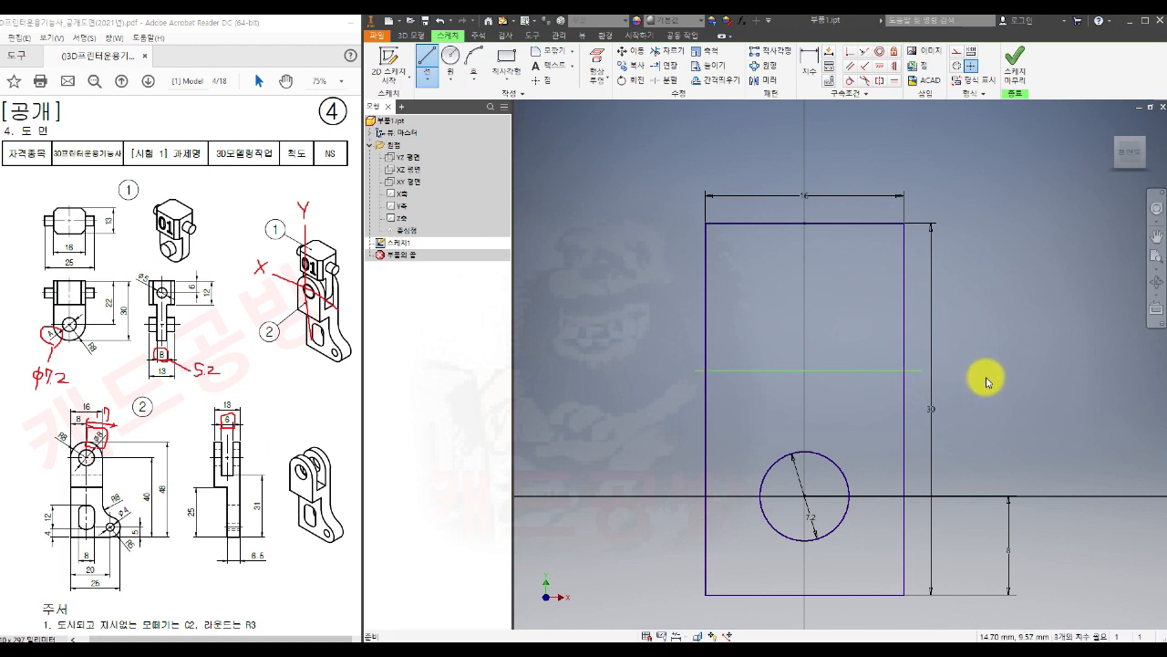
pyautogui.click(658, 51)
pyautogui.click(697, 371)
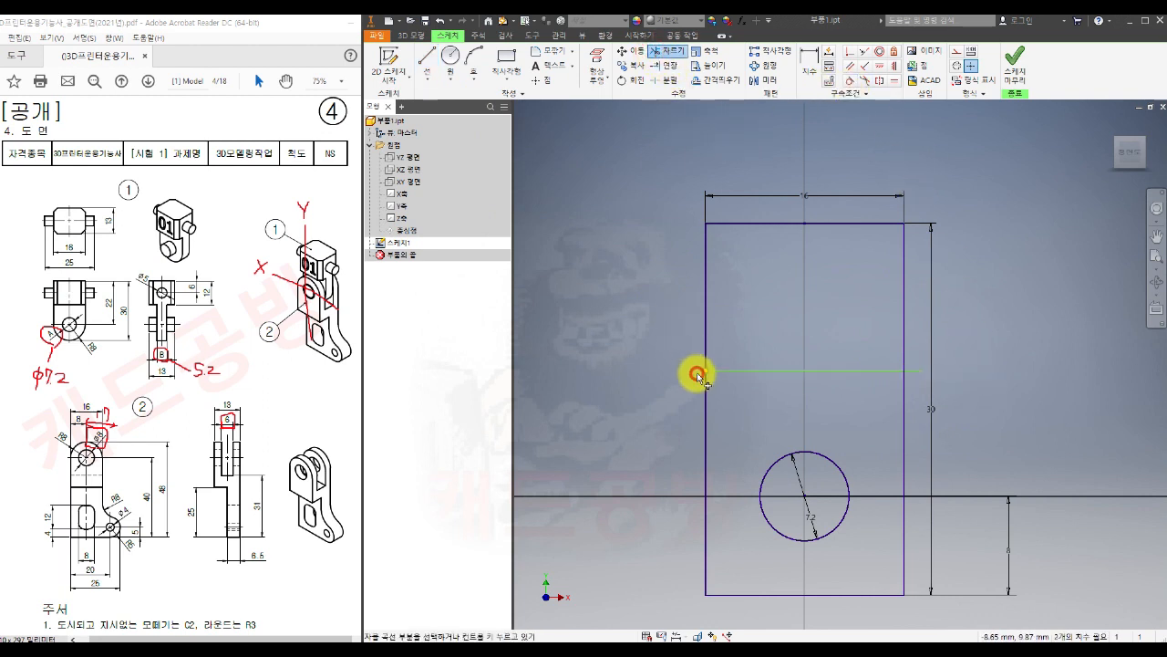
pyautogui.click(919, 374)
pyautogui.press('Escape')
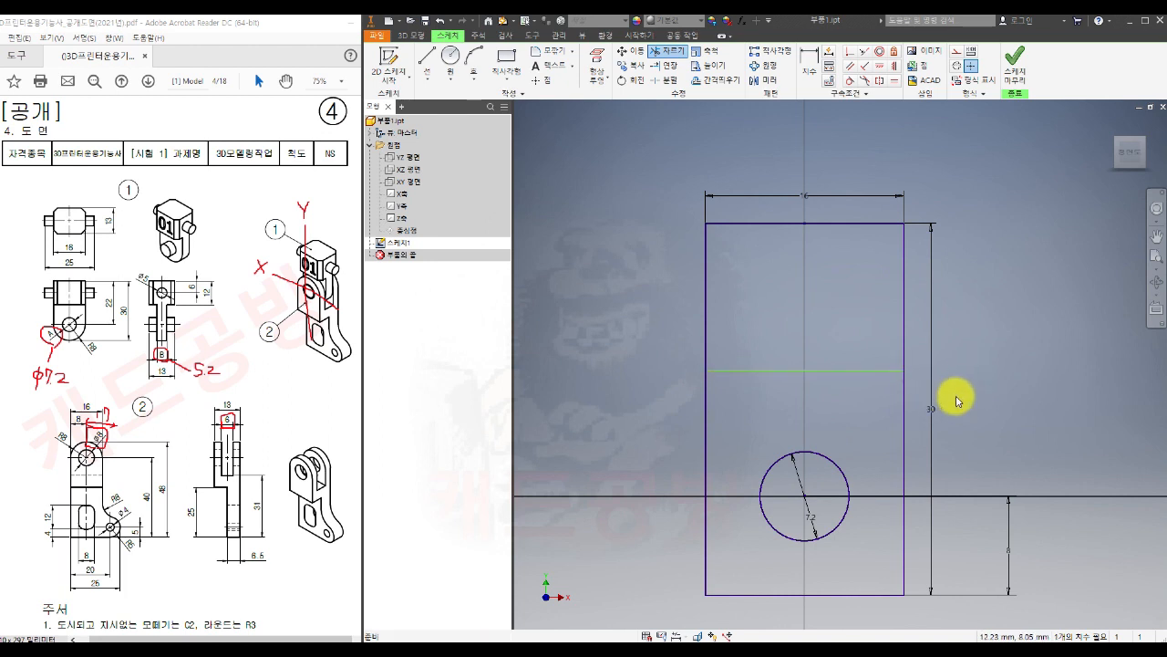
# - Dimension the horizontal line 12 mm below the rectangle's top edge and finish the sketch
pyautogui.click(808, 71)
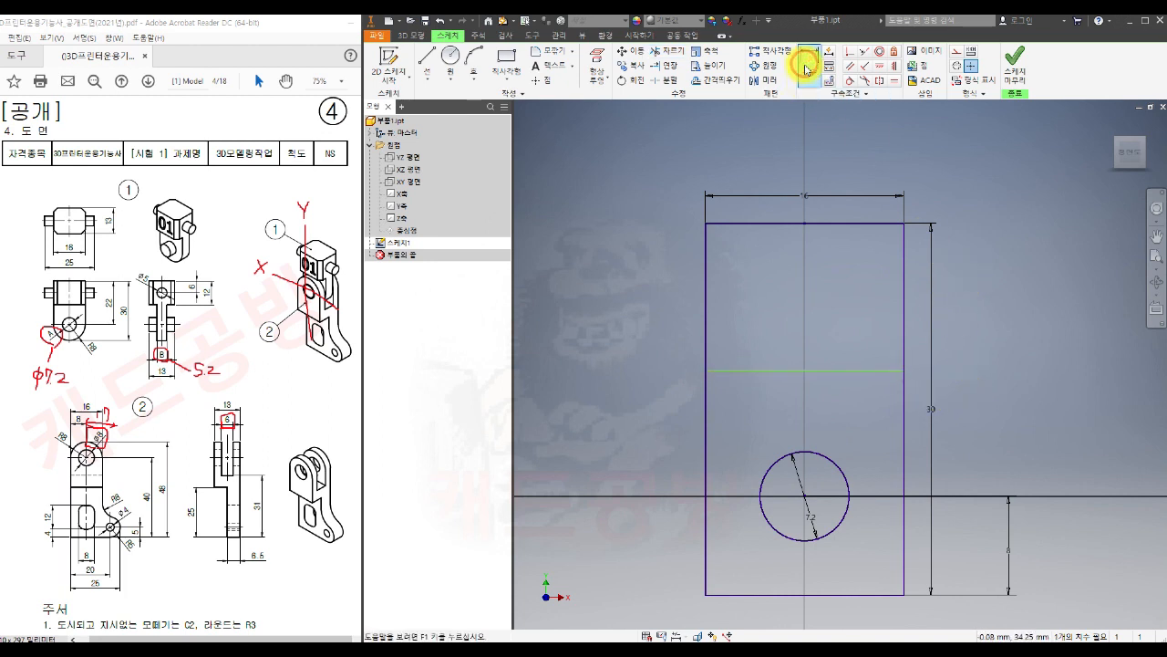
pyautogui.click(771, 226)
pyautogui.click(763, 370)
pyautogui.click(641, 305)
pyautogui.write('12')
pyautogui.press('Return')
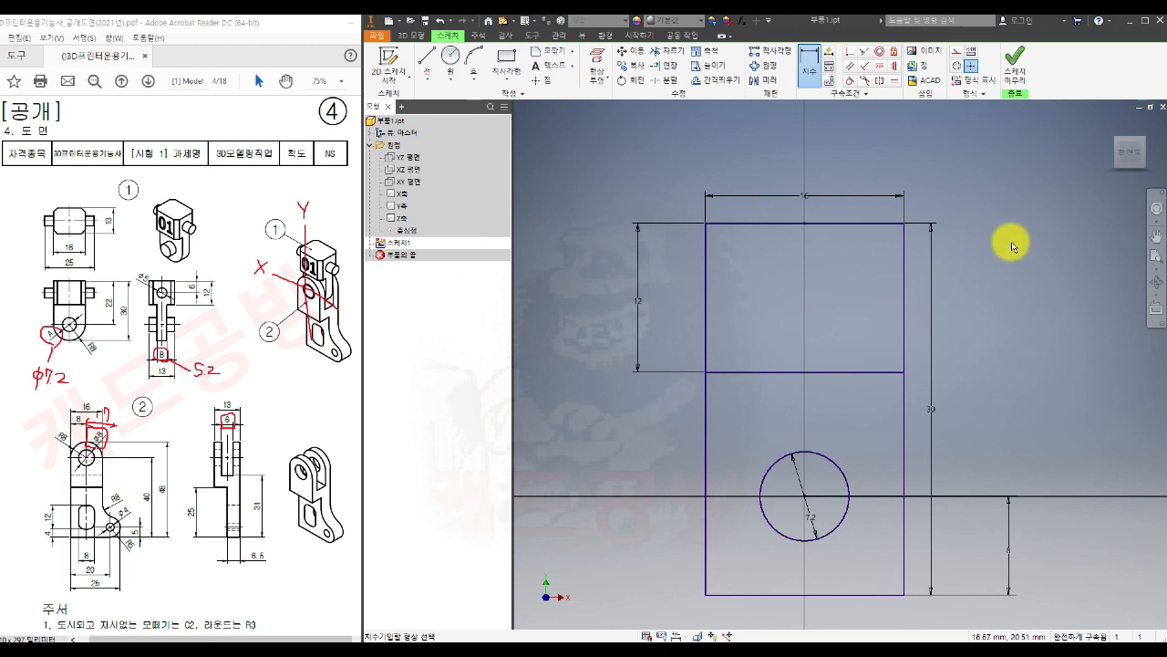
pyautogui.click(1012, 84)
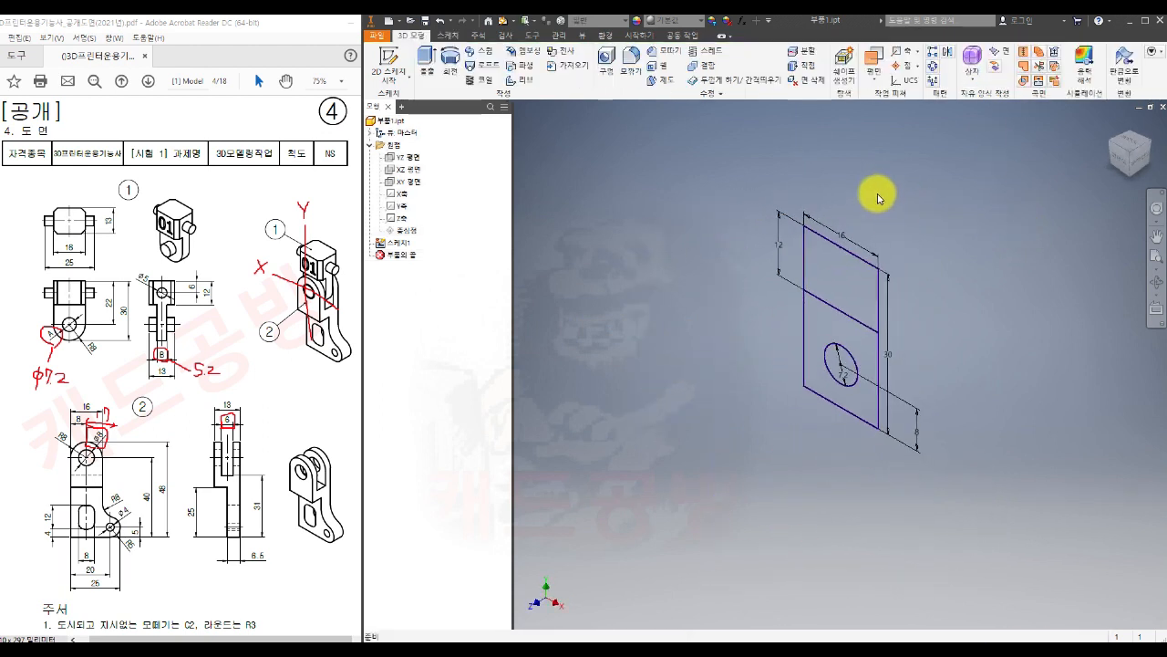
# - Extrude the circle and the upper rectangular region symmetrically by 13 mm
pyautogui.click(424, 53)
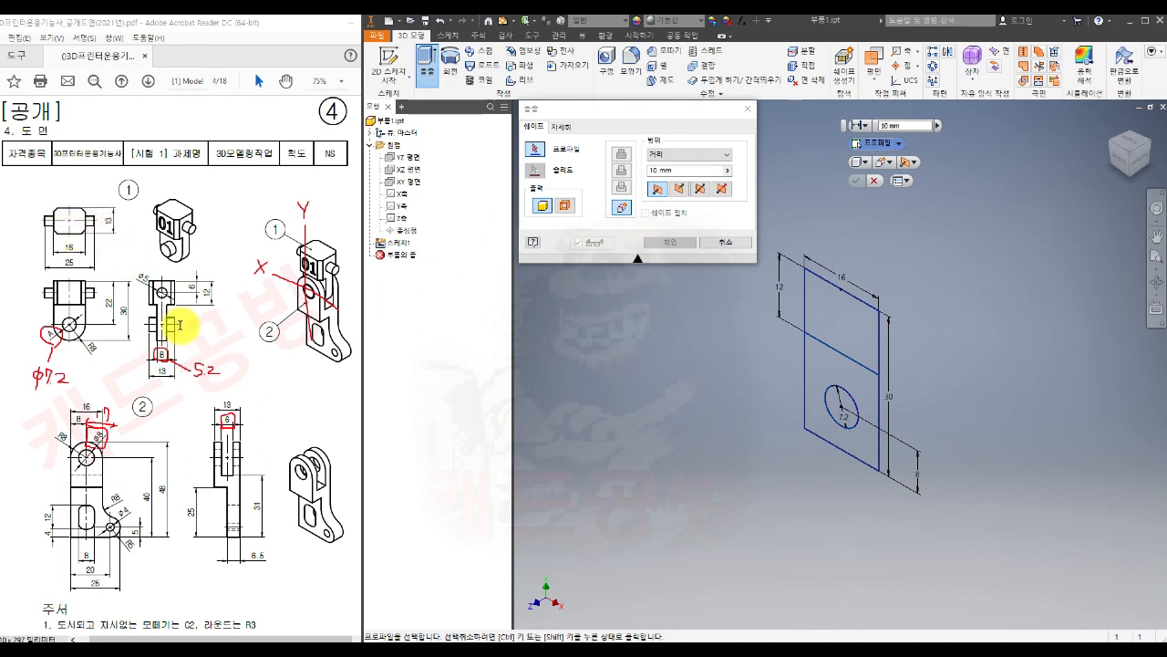
pyautogui.click(839, 409)
pyautogui.click(840, 337)
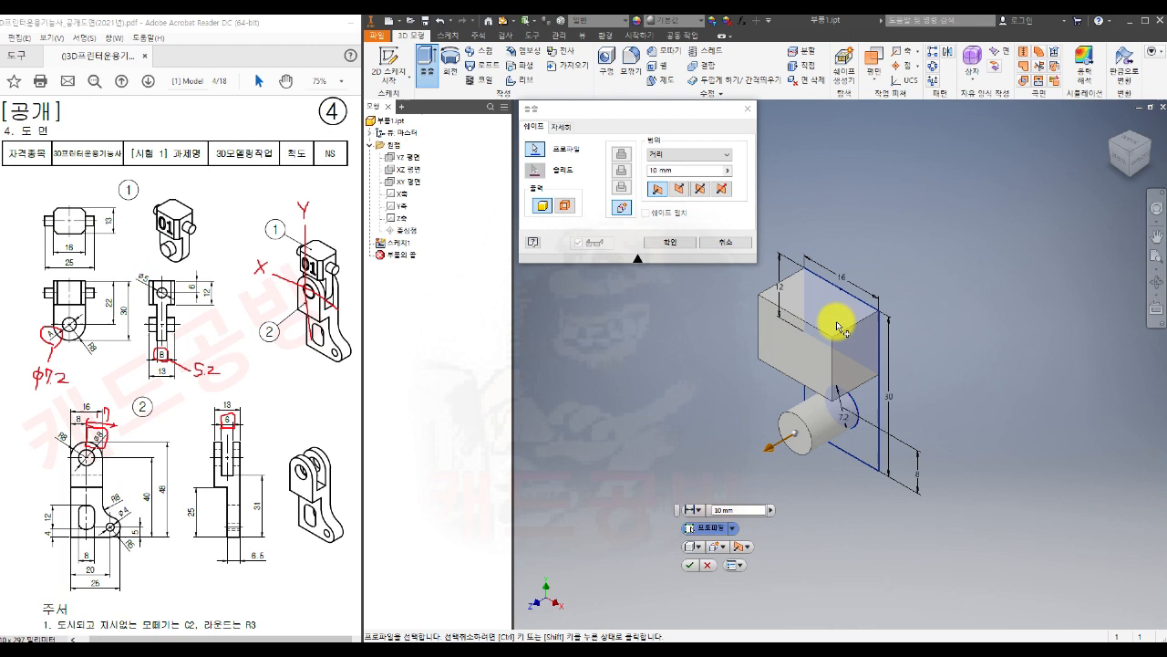
pyautogui.click(700, 189)
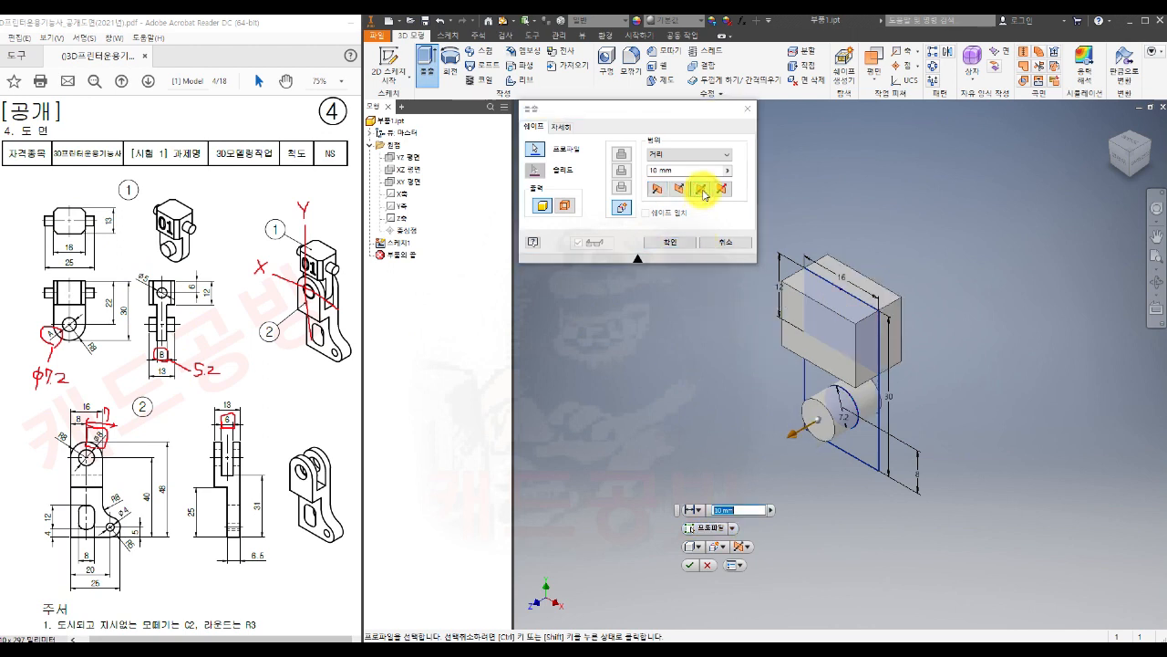
pyautogui.click(660, 171)
pyautogui.write('13')
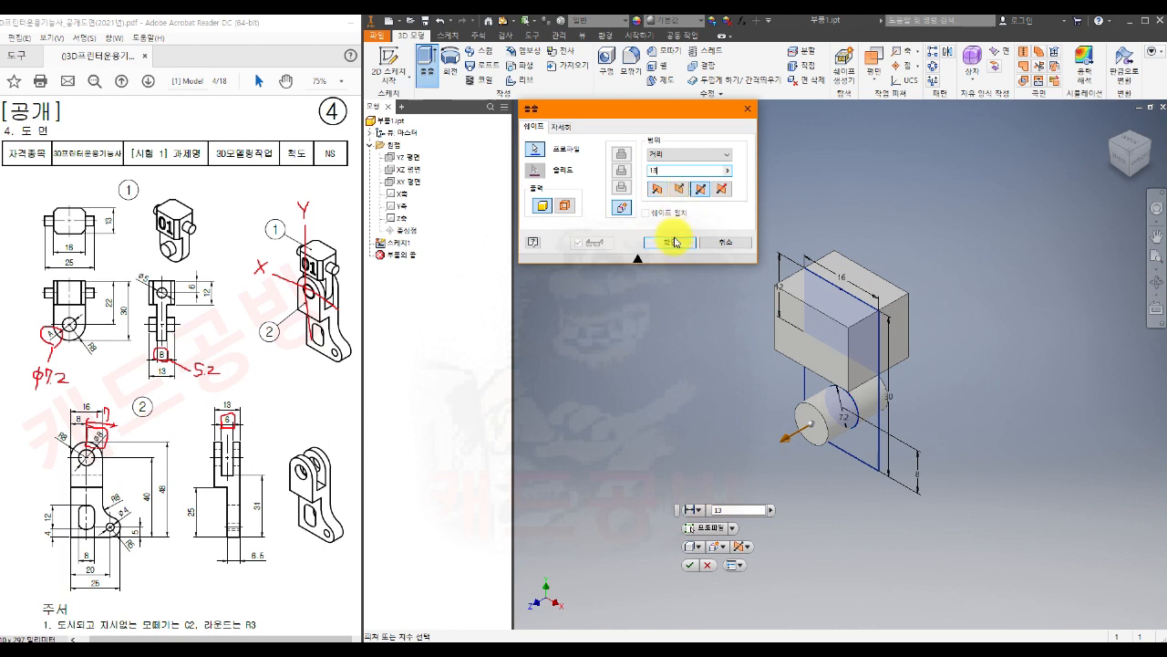
pyautogui.click(674, 242)
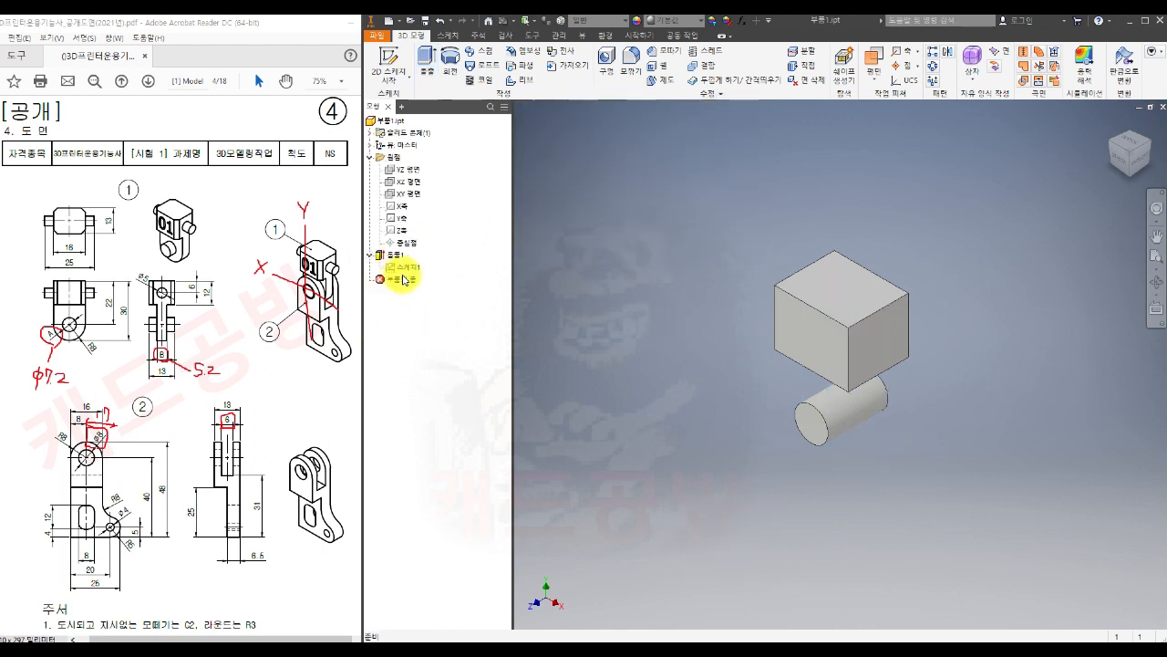
# - Share the sketch used by the extrusion so its profiles can be reused
pyautogui.rightClick(415, 269)
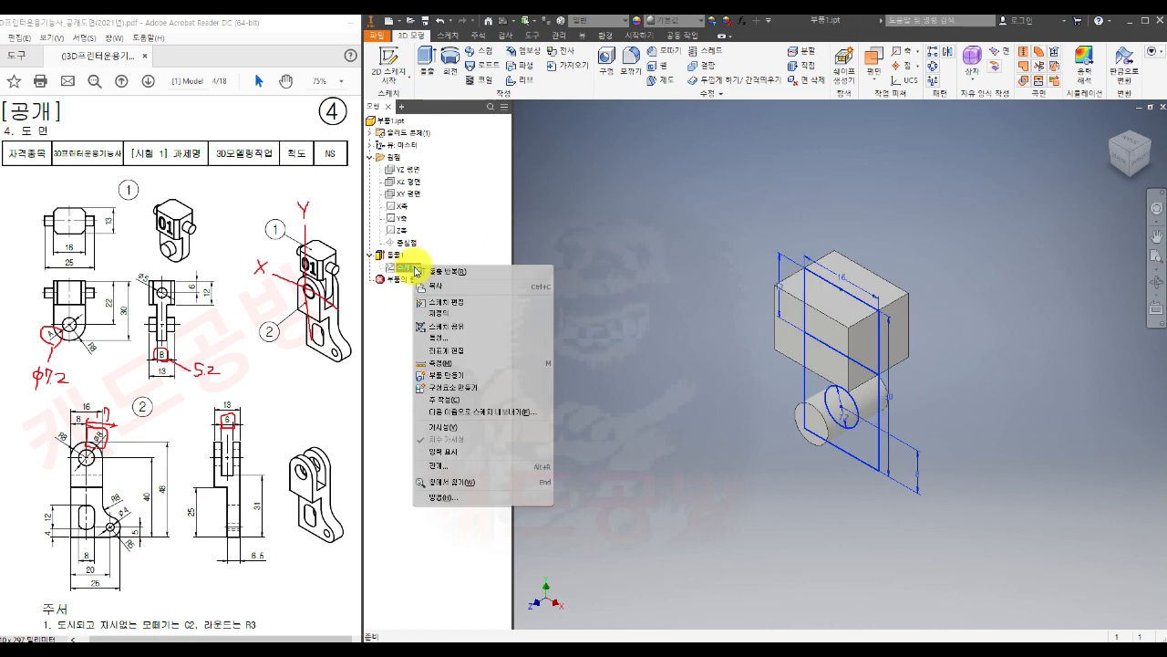
pyautogui.click(447, 325)
pyautogui.click(371, 268)
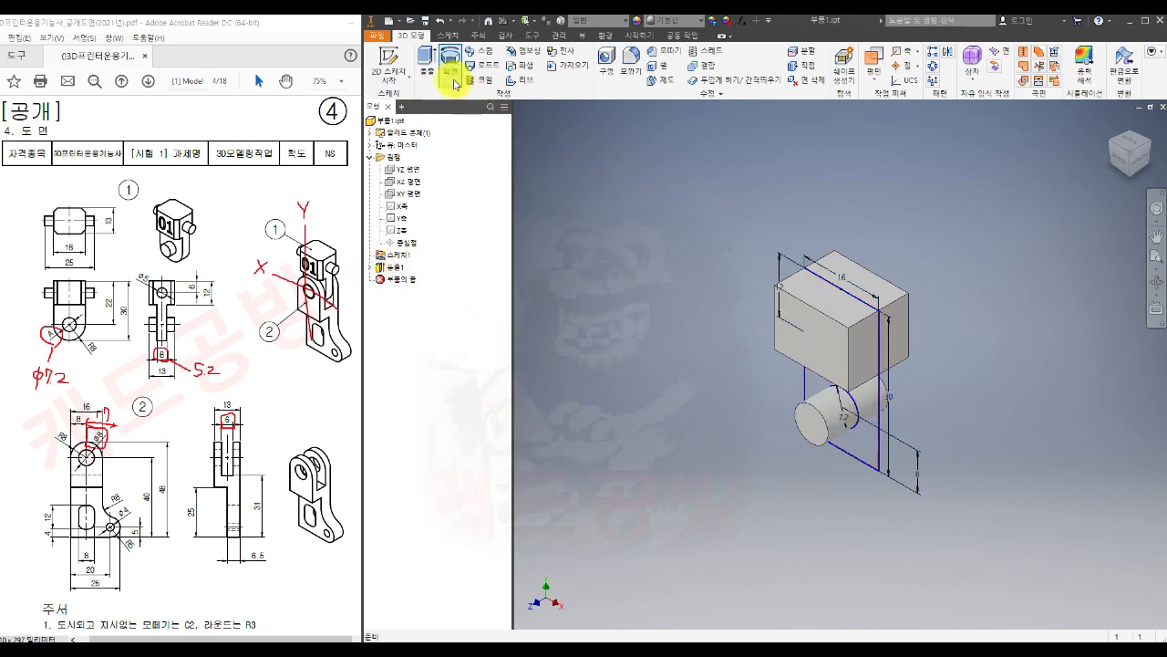
# - Extrude the lower rectangular region symmetrically by 5.2 mm, joined to the existing body, and hide the shared sketch
pyautogui.click(426, 54)
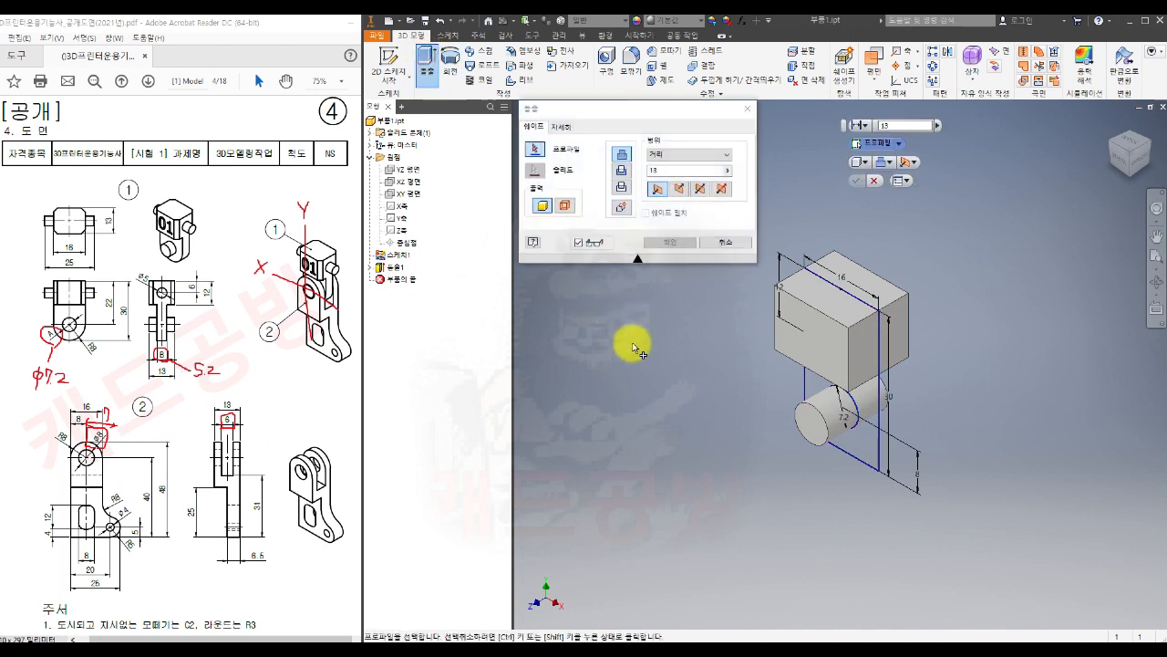
pyautogui.click(871, 445)
pyautogui.click(700, 189)
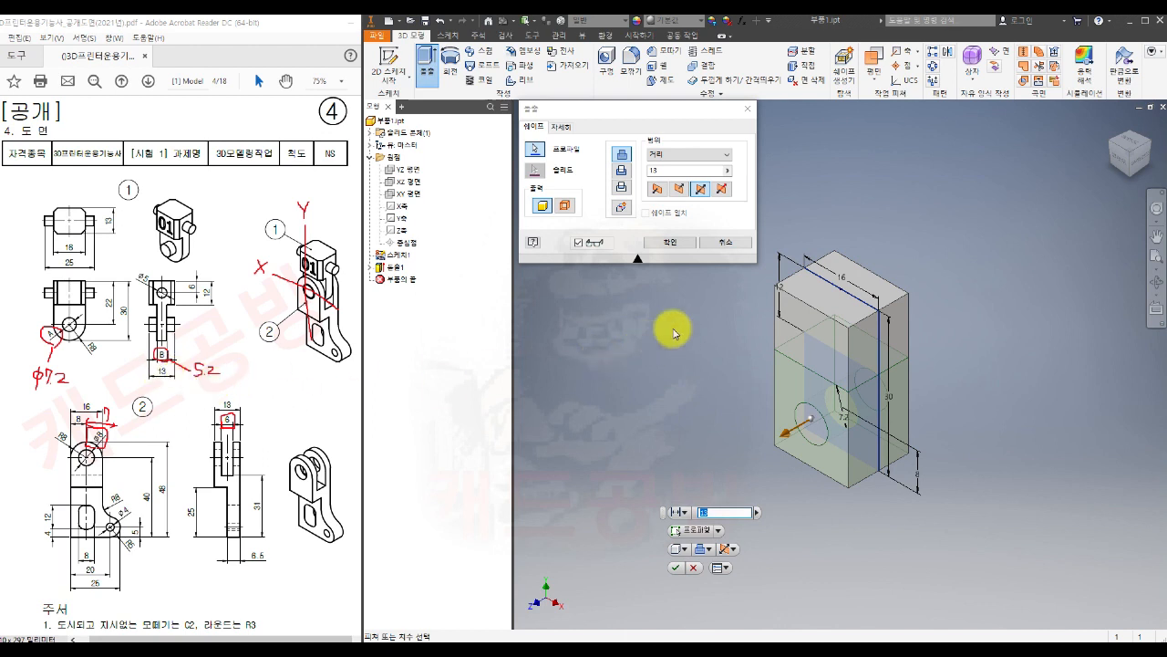
pyautogui.click(664, 171)
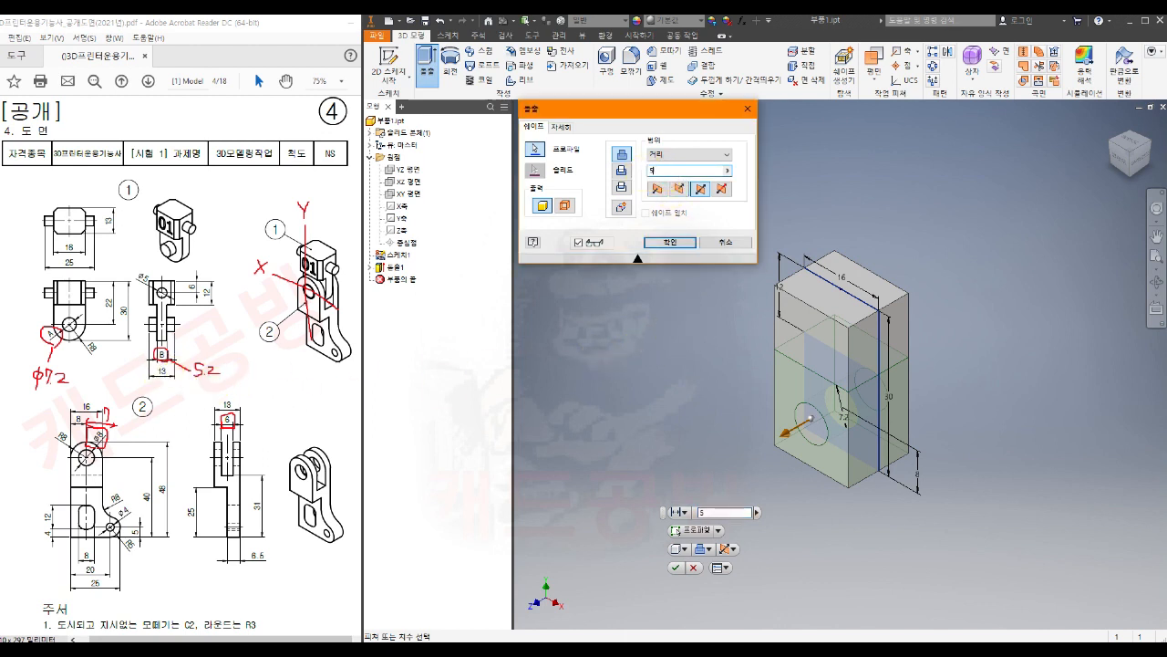
pyautogui.click(680, 245)
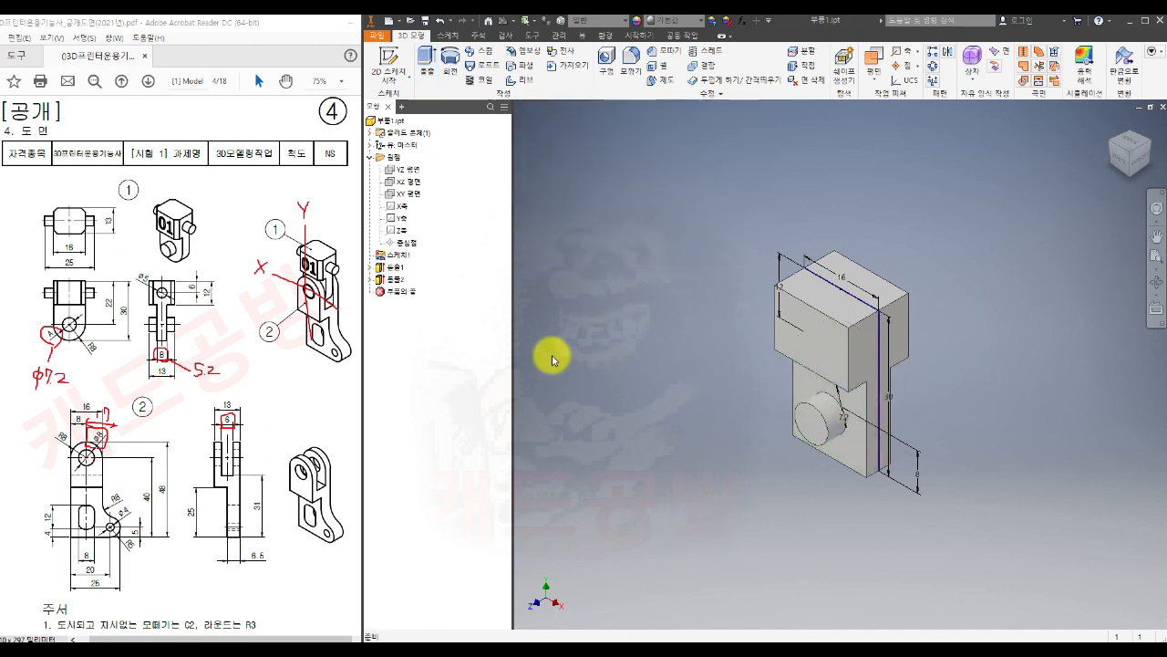
pyautogui.rightClick(399, 257)
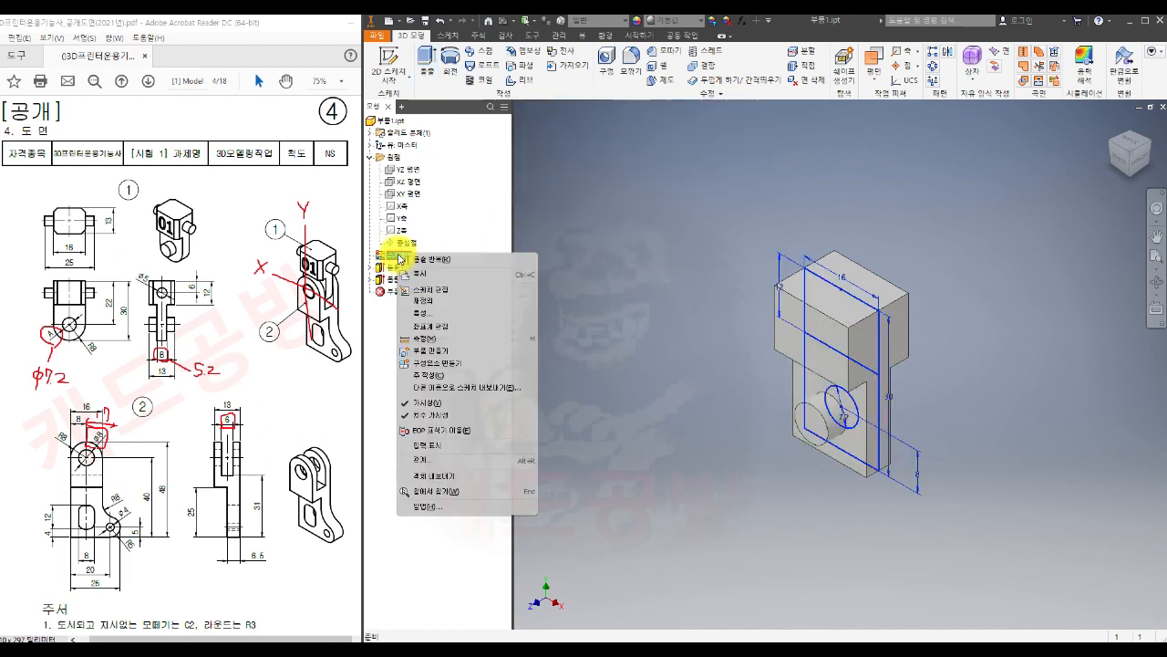
pyautogui.click(415, 402)
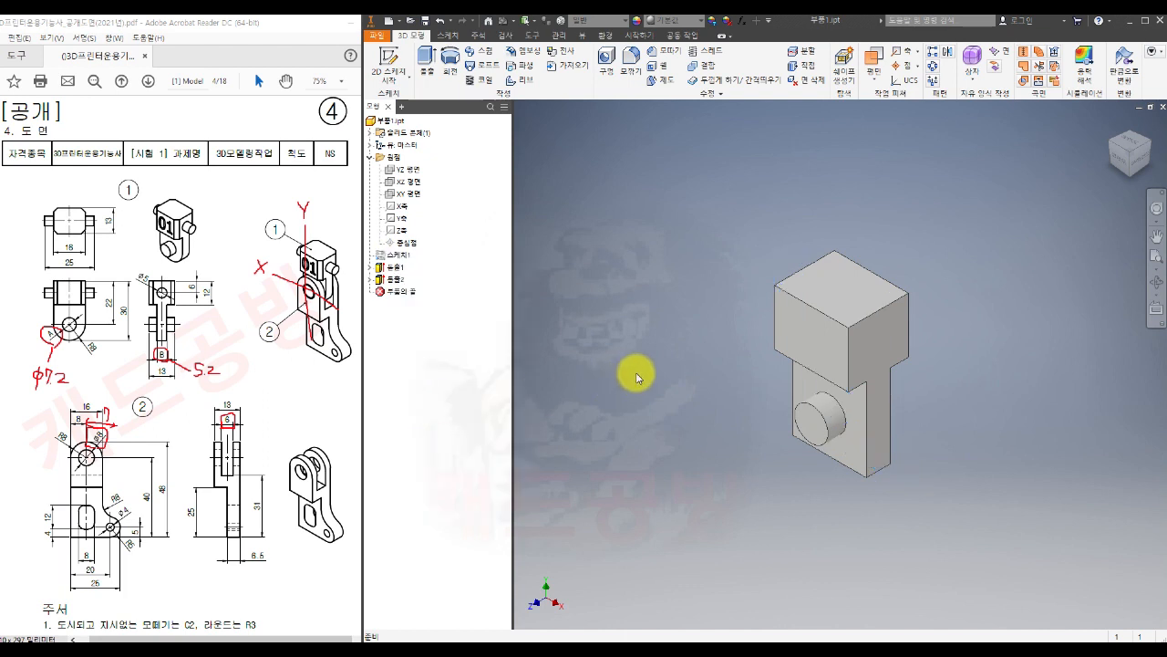
# - Chamfer the four vertical edges of the upper block with a 2 mm distance
pyautogui.scroll(4, 899, 386)
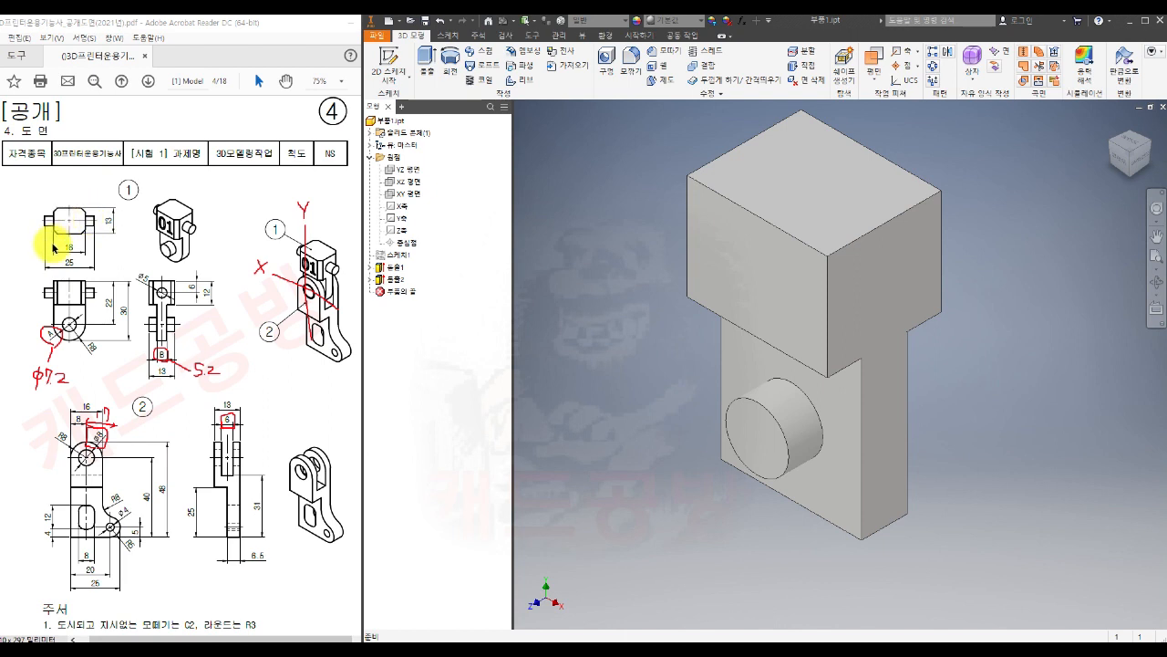
pyautogui.click(193, 625)
pyautogui.doubleClick(189, 625)
pyautogui.click(339, 570)
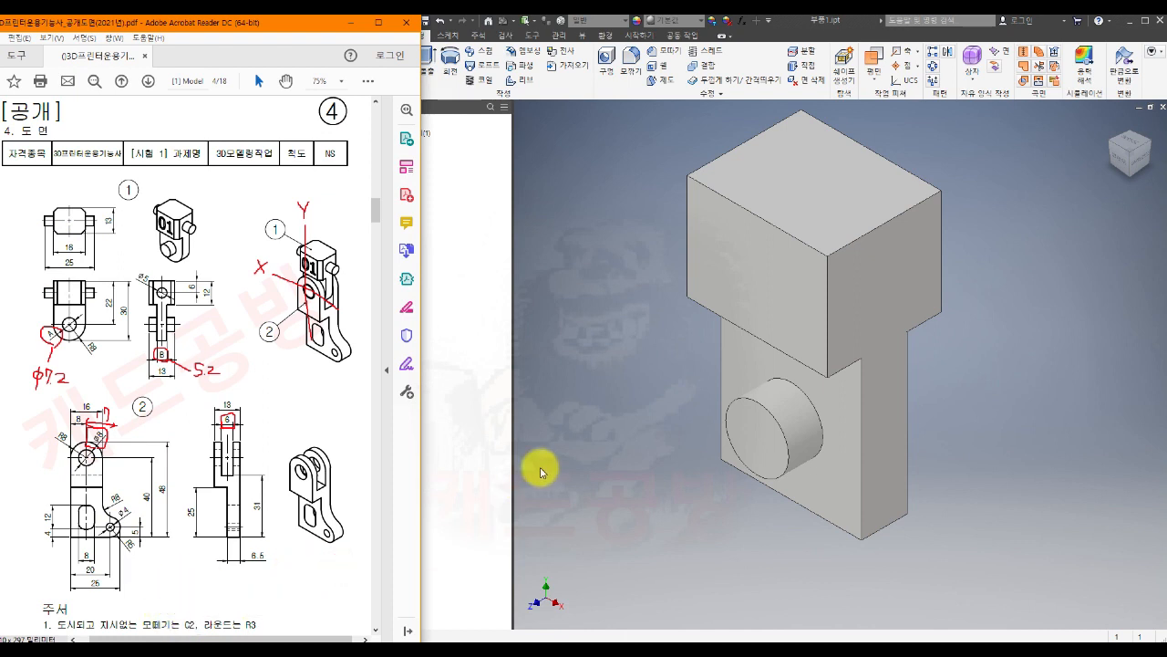
pyautogui.click(664, 51)
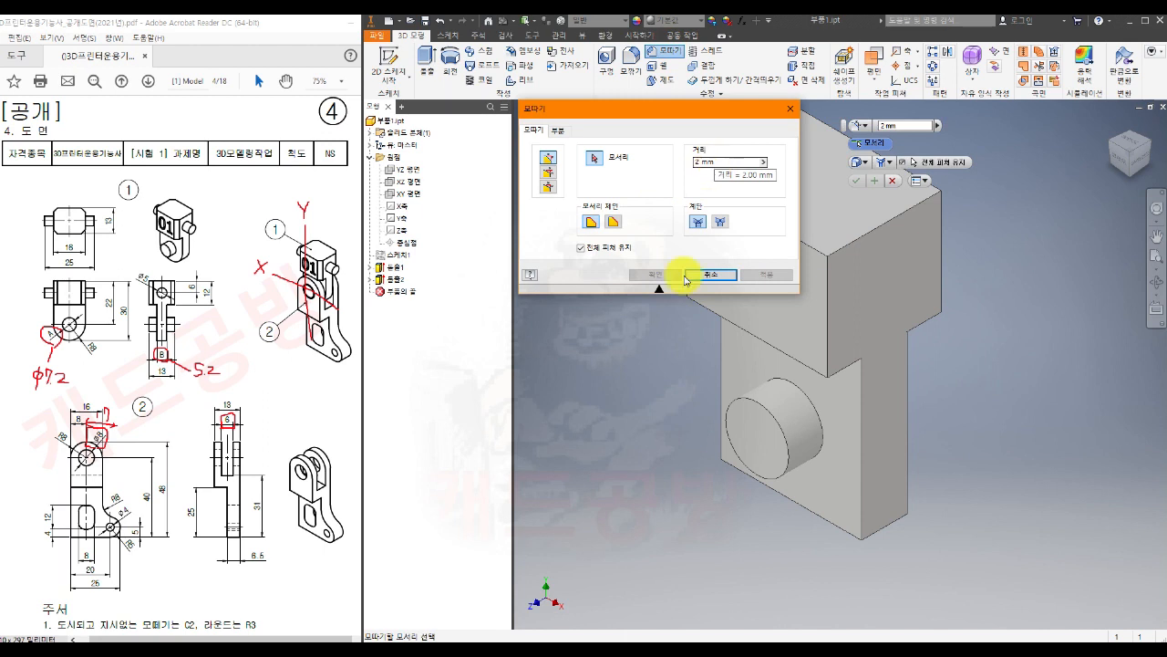
pyautogui.scroll(-3, 925, 371)
pyautogui.moveTo(970, 360); pyautogui.dragTo(972, 418, button='middle')
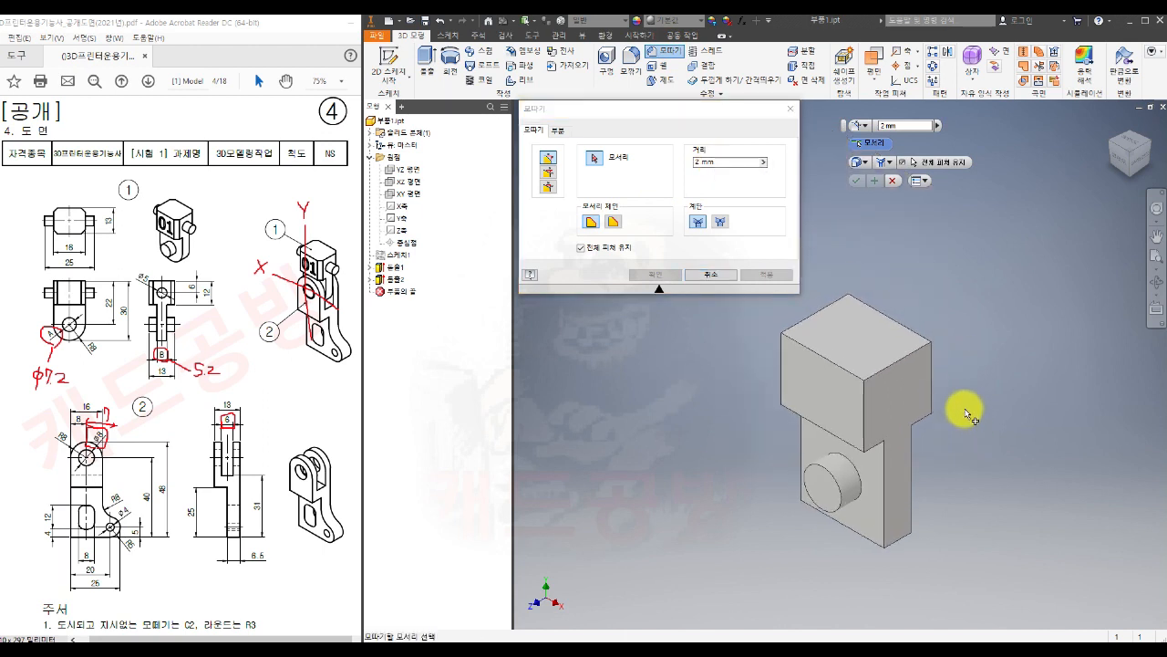
pyautogui.click(781, 370)
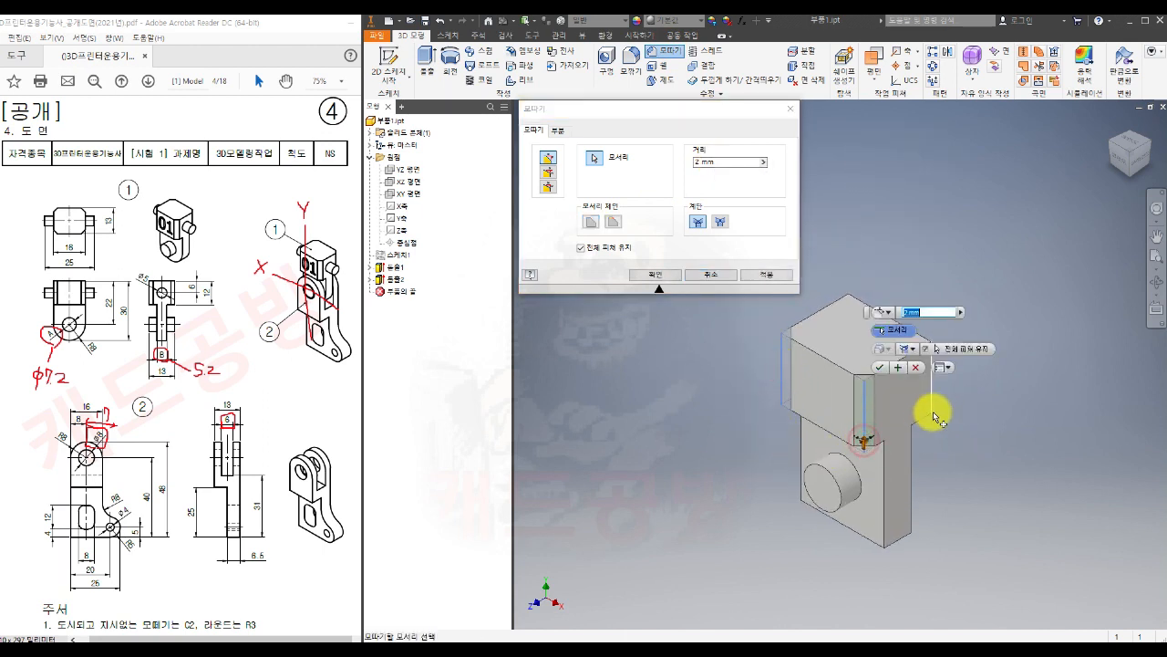
pyautogui.click(929, 390)
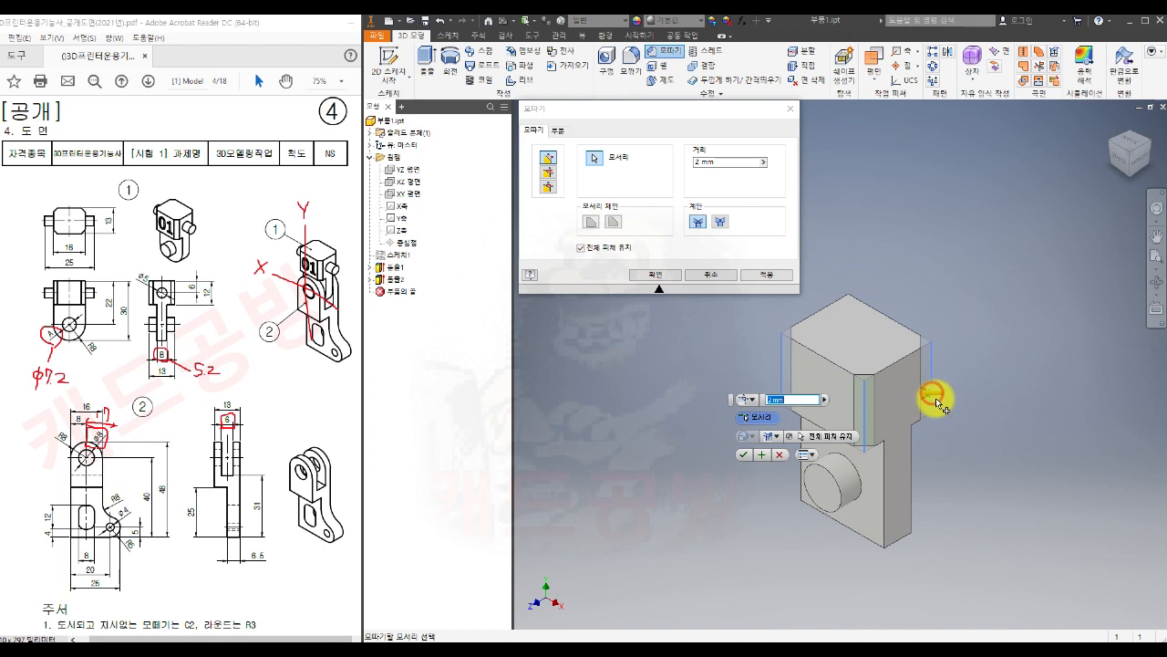
pyautogui.click(850, 328)
pyautogui.click(649, 274)
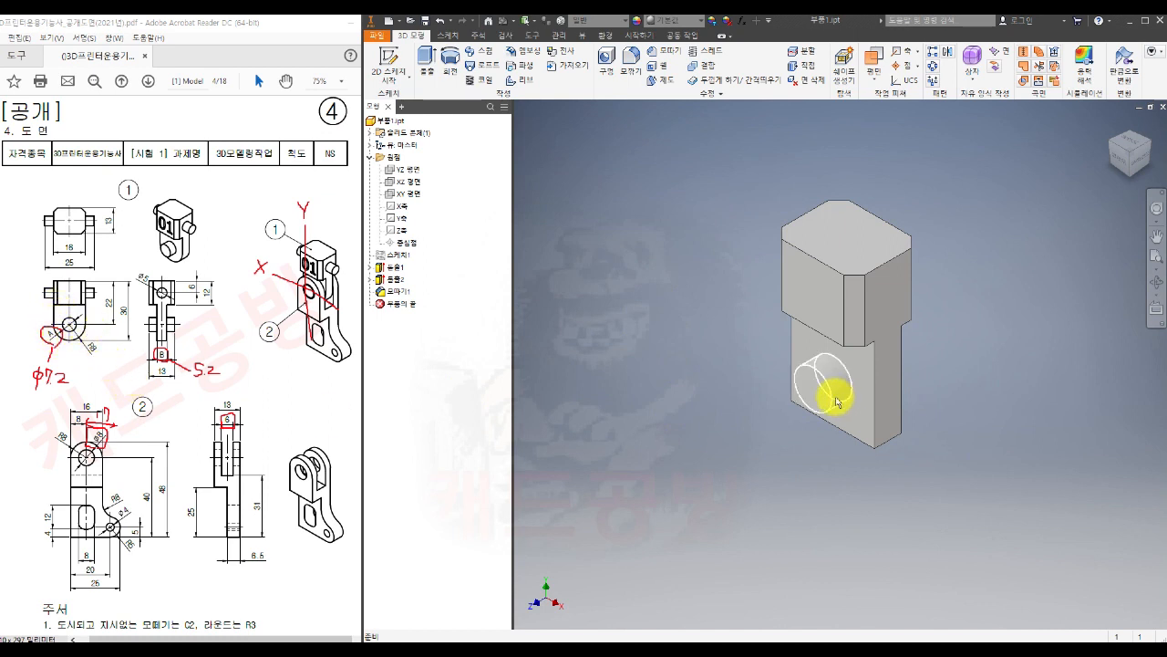
# - Round the lower end of the thin tab with a full round fillet across its two side faces and bottom face
pyautogui.click(631, 64)
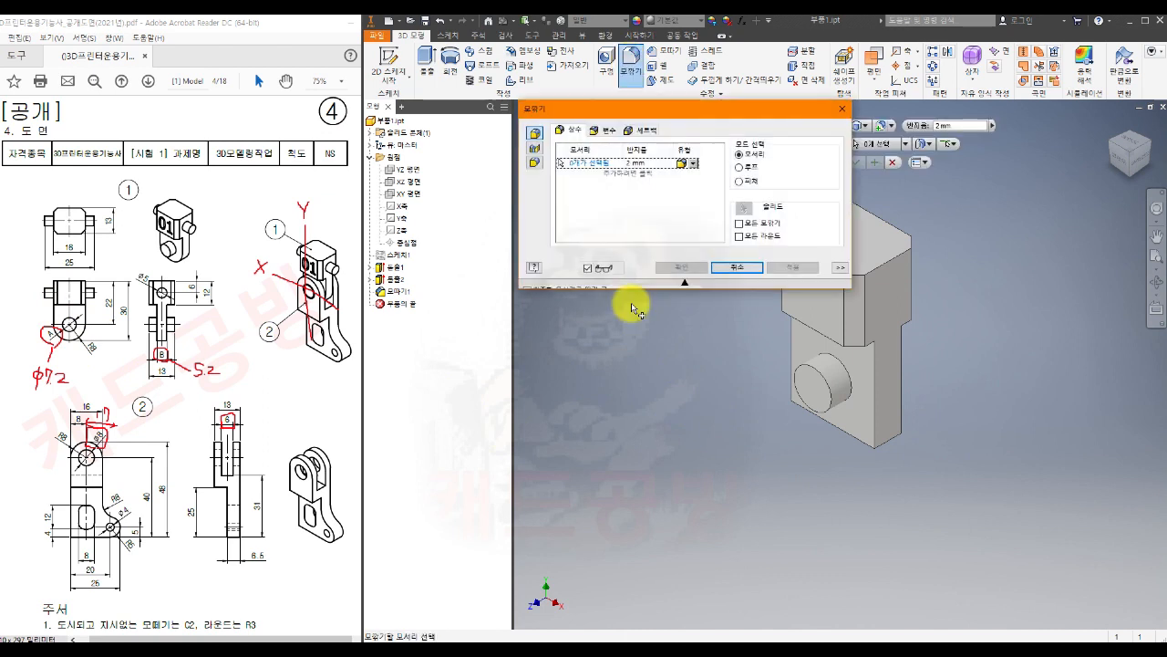
pyautogui.click(536, 163)
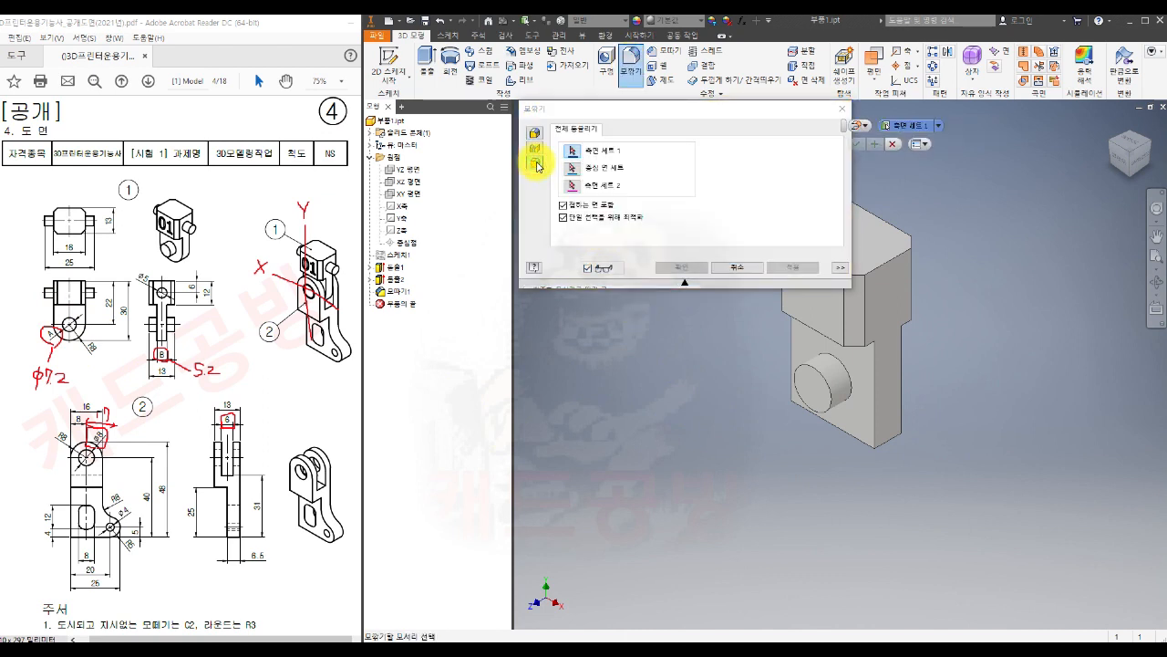
pyautogui.click(883, 381)
pyautogui.keyDown('shift'); pyautogui.moveTo(881, 380); pyautogui.dragTo(914, 449, button='middle'); pyautogui.keyUp('shift')
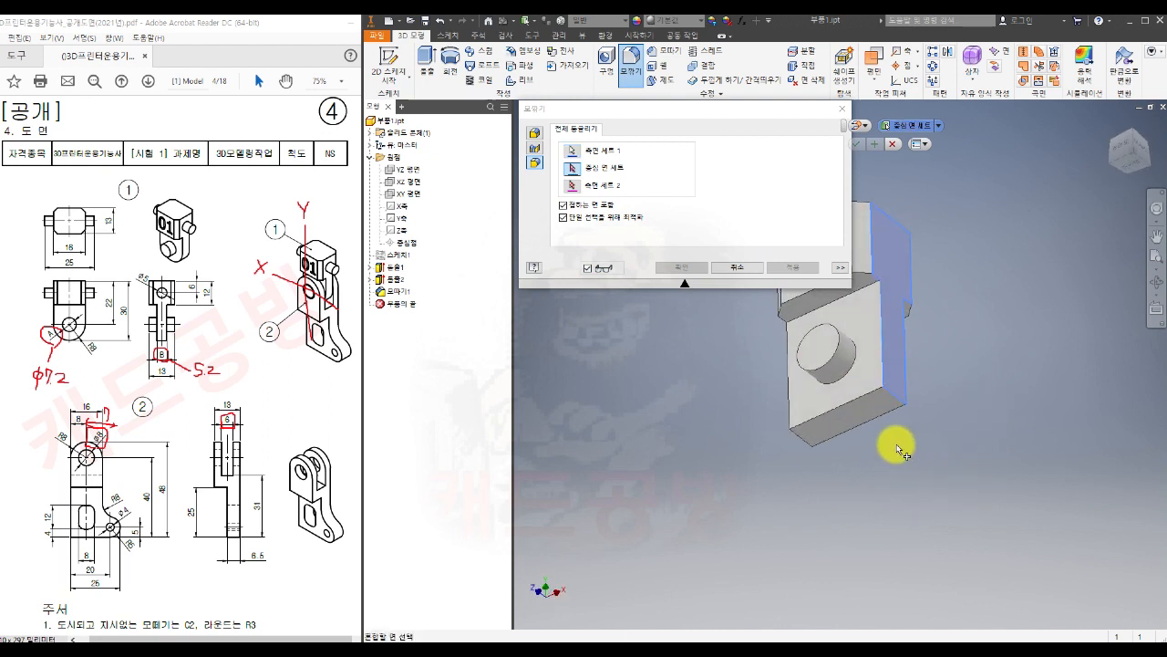
pyautogui.click(853, 419)
pyautogui.keyDown('shift'); pyautogui.moveTo(886, 513); pyautogui.dragTo(807, 471, button='middle'); pyautogui.keyUp('shift')
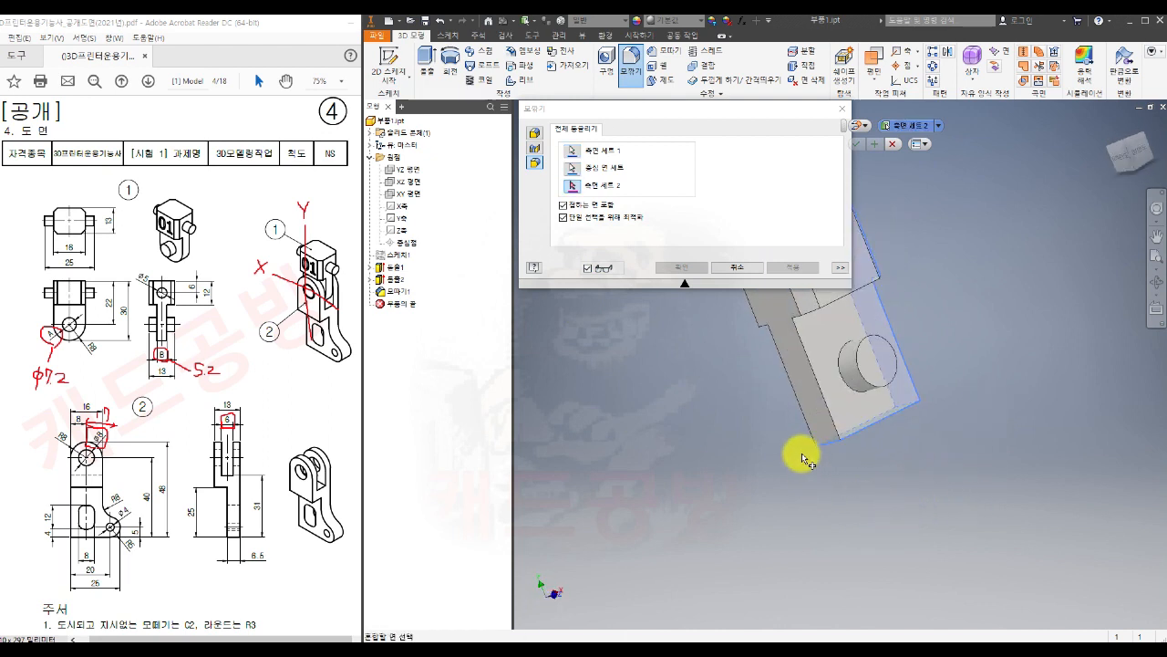
pyautogui.click(815, 409)
pyautogui.keyDown('shift'); pyautogui.moveTo(816, 409); pyautogui.dragTo(867, 520, button='middle'); pyautogui.keyUp('shift')
pyautogui.click(675, 266)
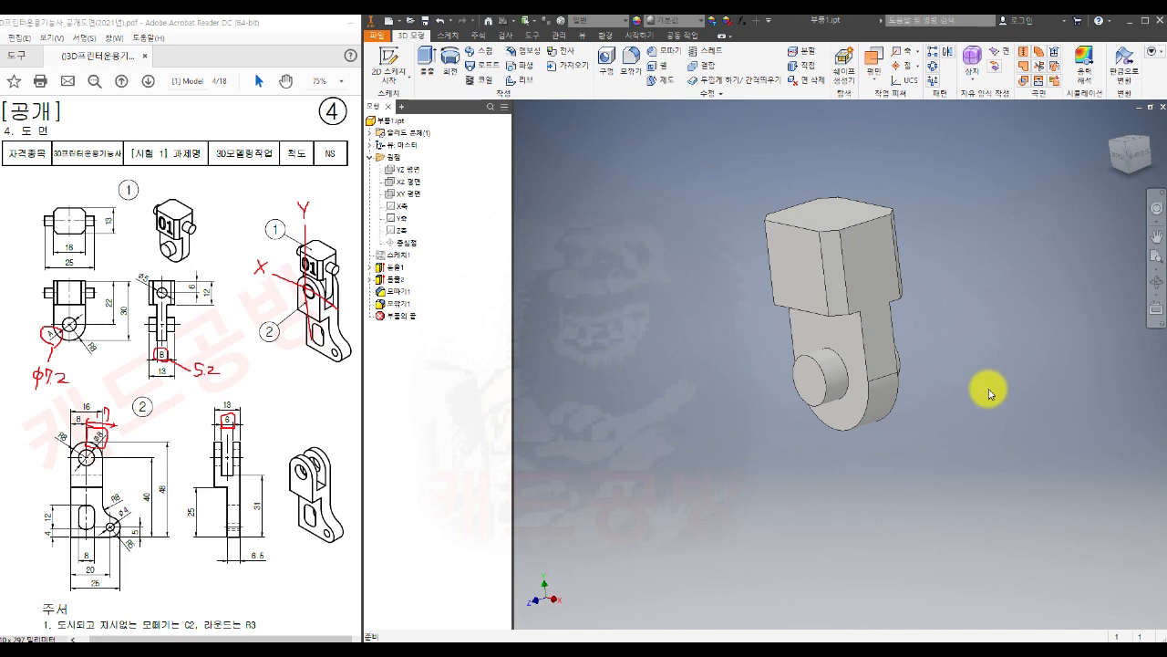
# - Create a work plane offset outward about 7.5 mm from the upper block's front face
pyautogui.moveTo(1001, 330); pyautogui.dragTo(992, 363, button='middle')
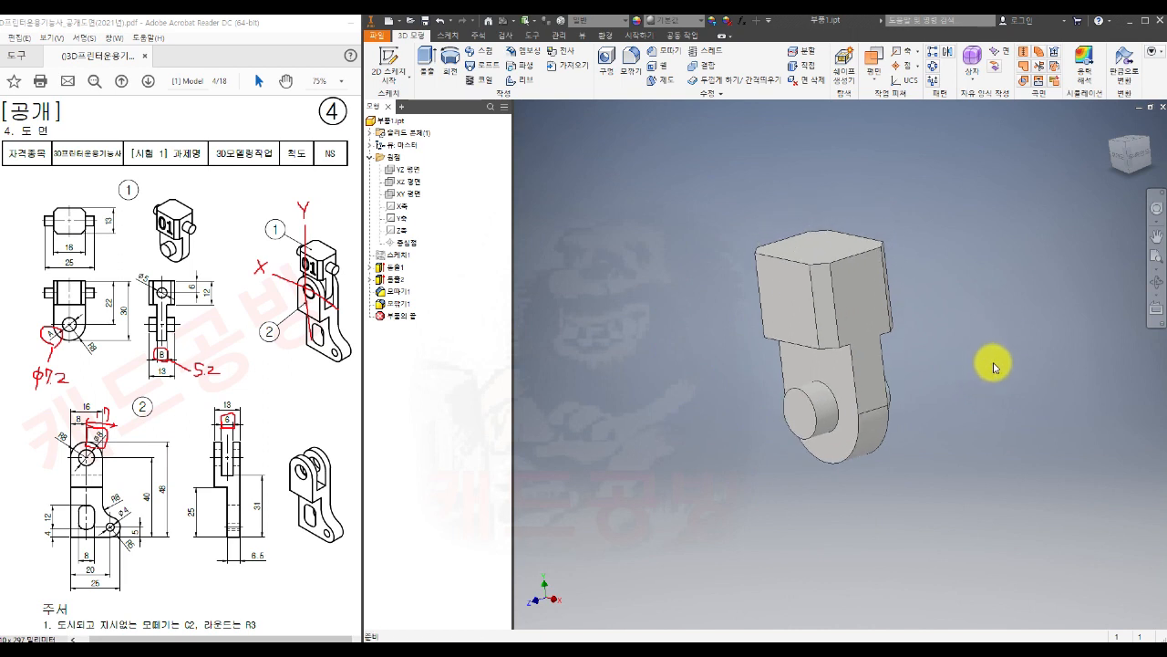
pyautogui.click(1107, 121)
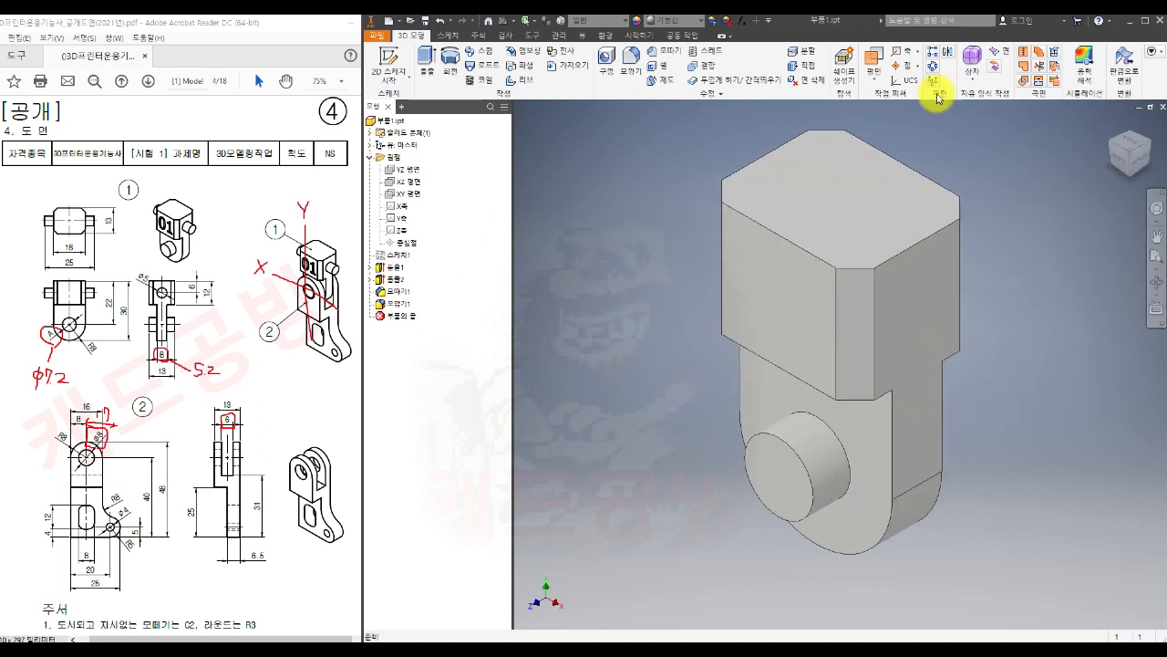
pyautogui.click(873, 59)
pyautogui.moveTo(776, 274); pyautogui.dragTo(703, 320)
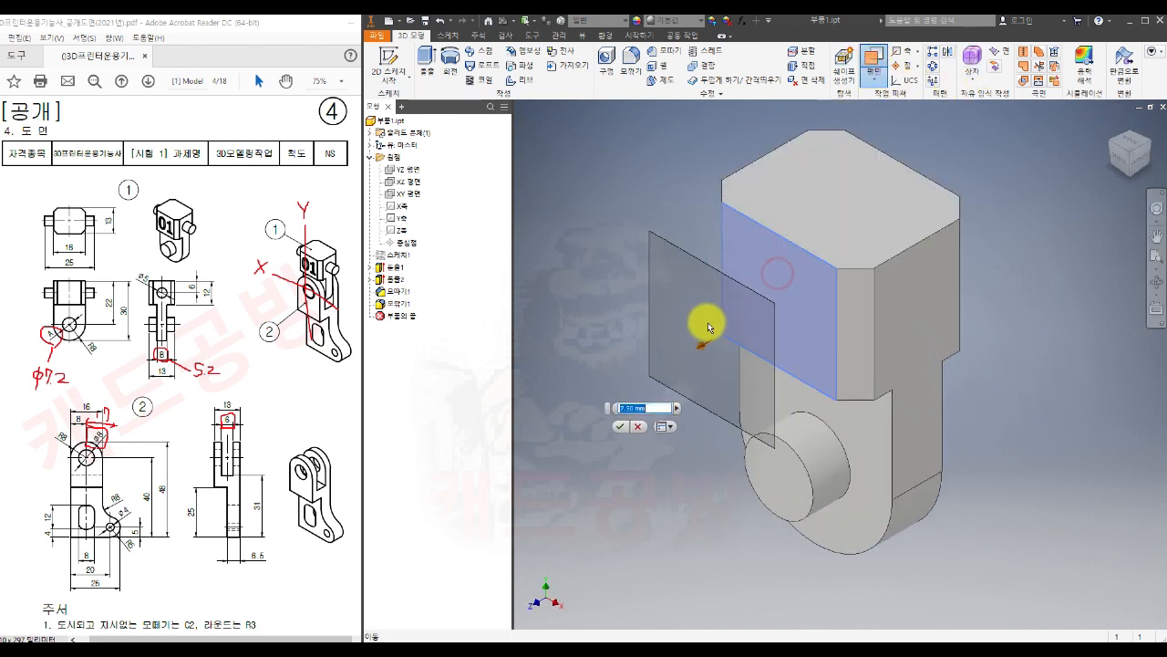
pyautogui.click(618, 430)
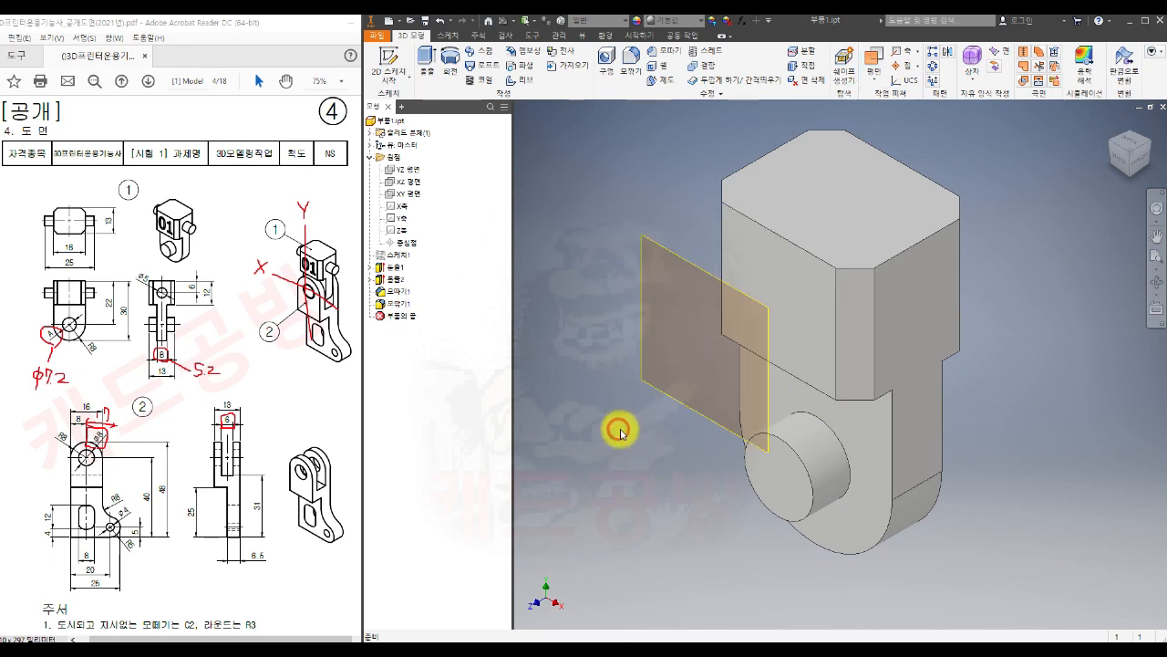
# - Sketch the text "01" at 8 mm height on the offset work plane and centre it over the upper block's front face
pyautogui.click(672, 402)
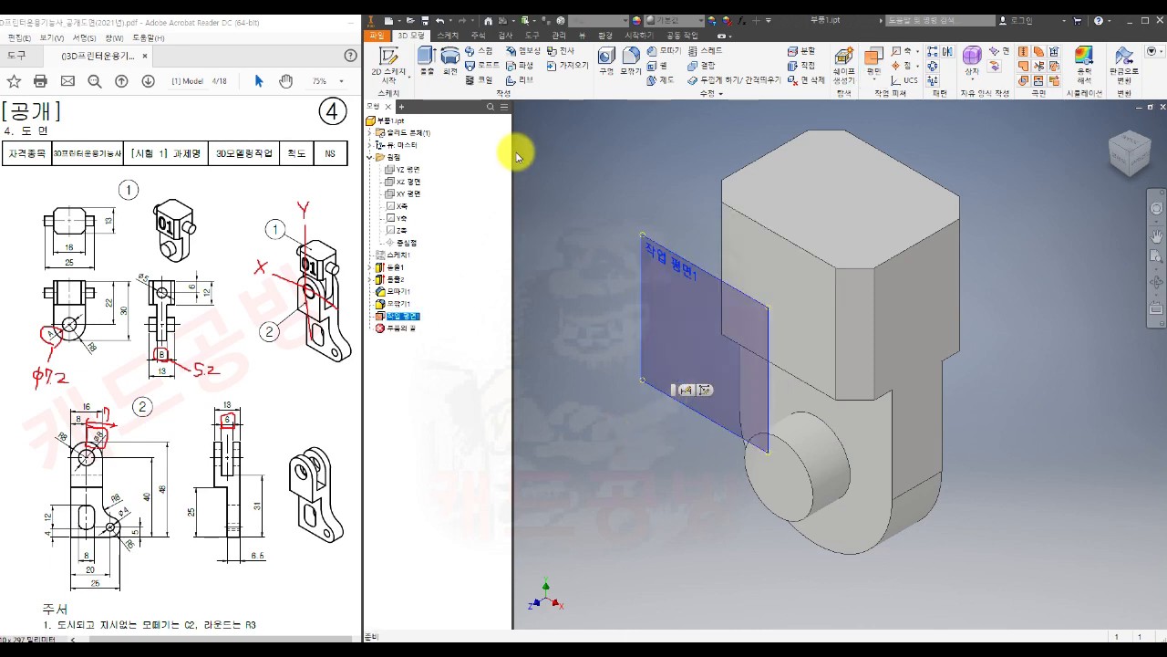
pyautogui.click(386, 57)
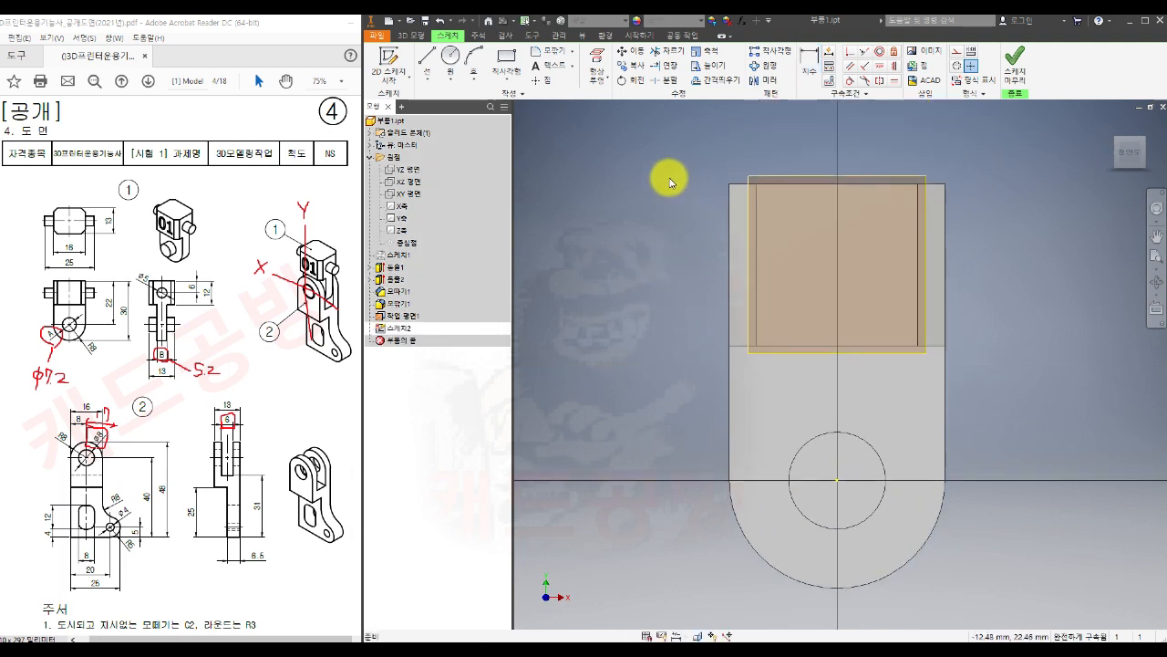
pyautogui.click(554, 65)
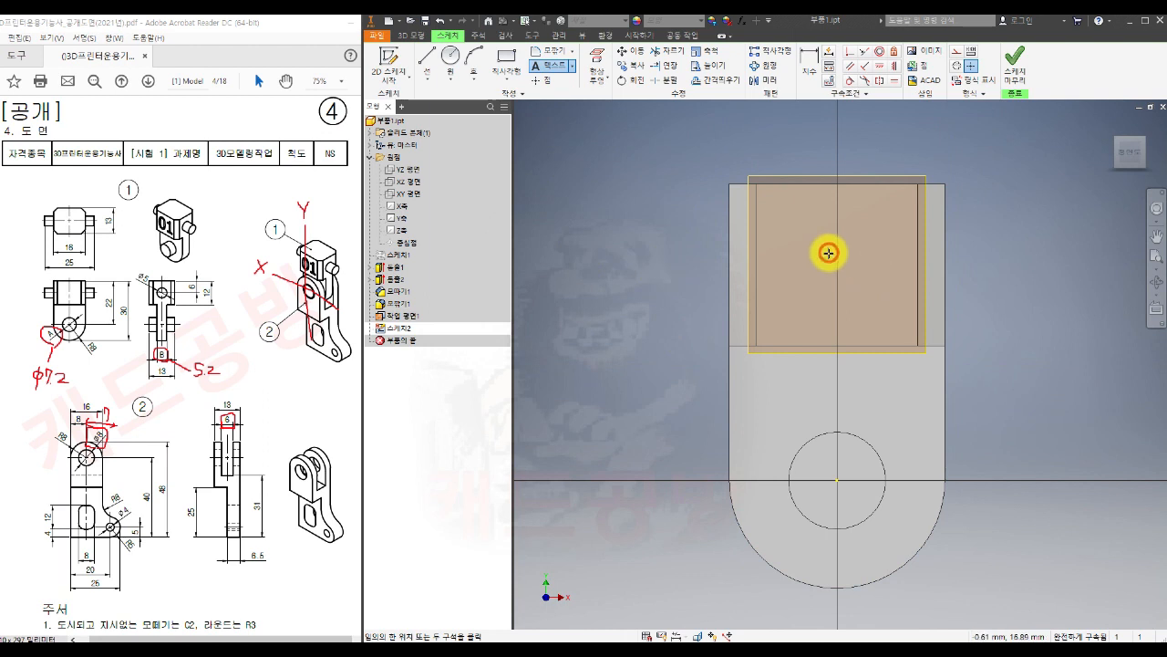
pyautogui.click(828, 254)
pyautogui.write('01')
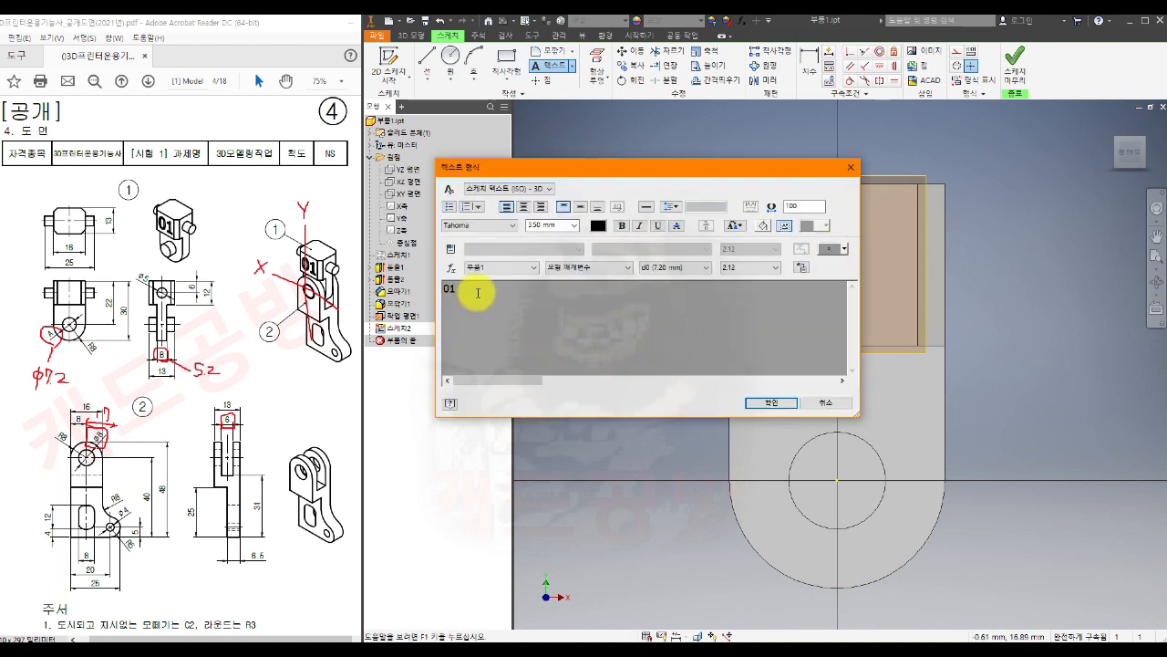
pyautogui.moveTo(472, 291); pyautogui.dragTo(444, 286)
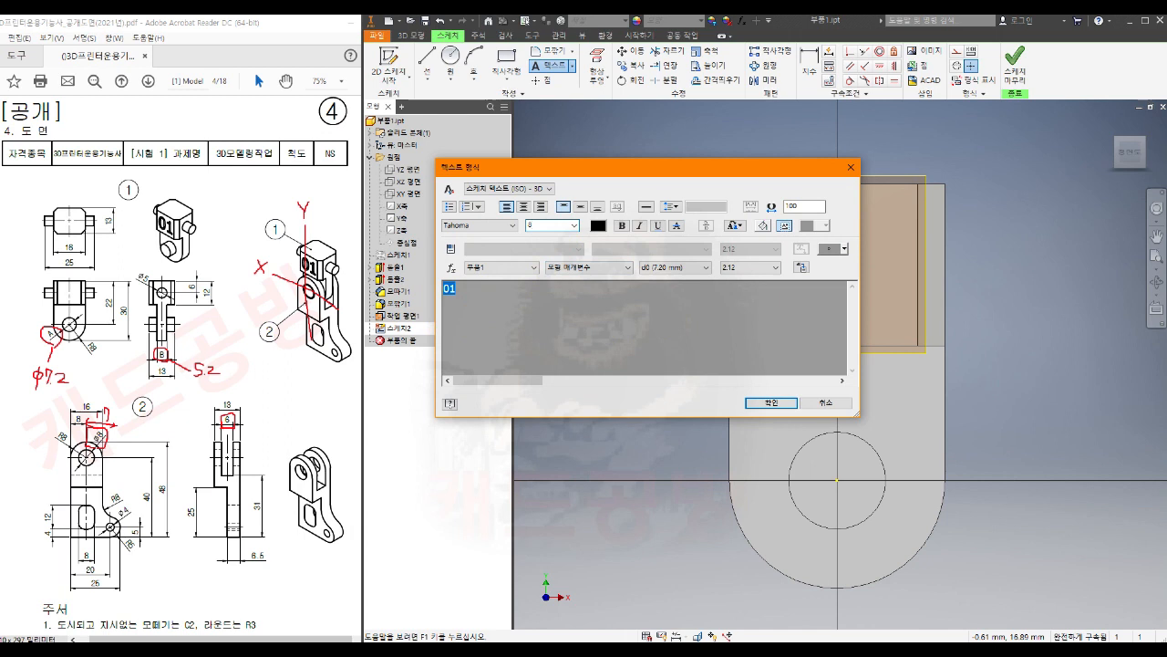
pyautogui.click(539, 329)
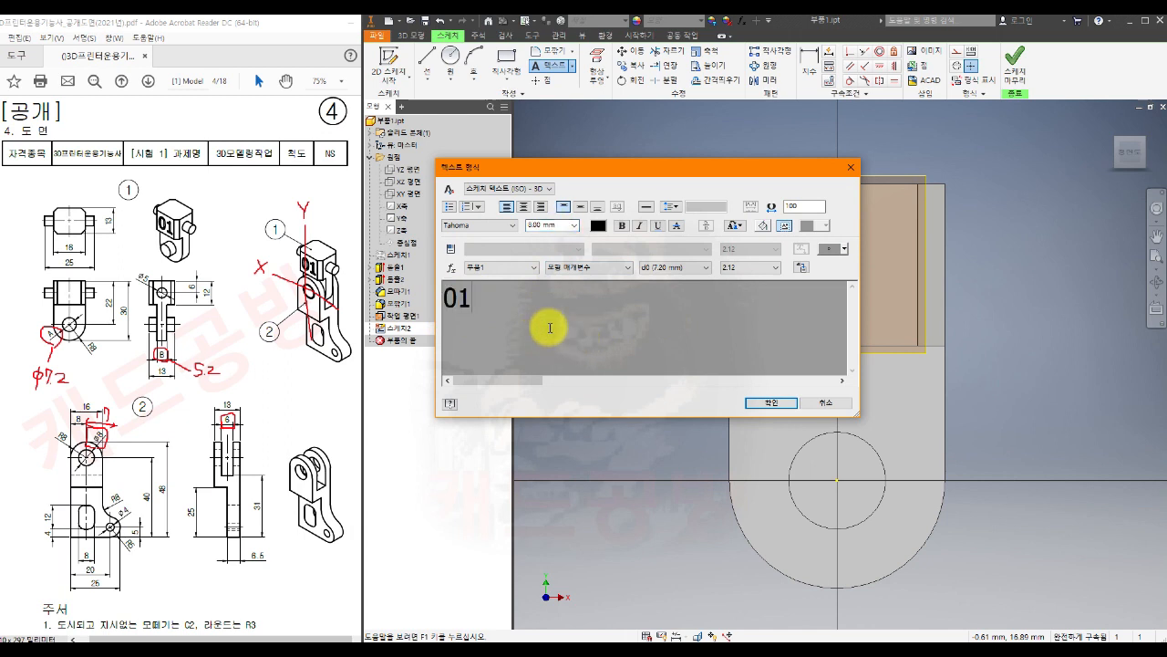
pyautogui.click(769, 403)
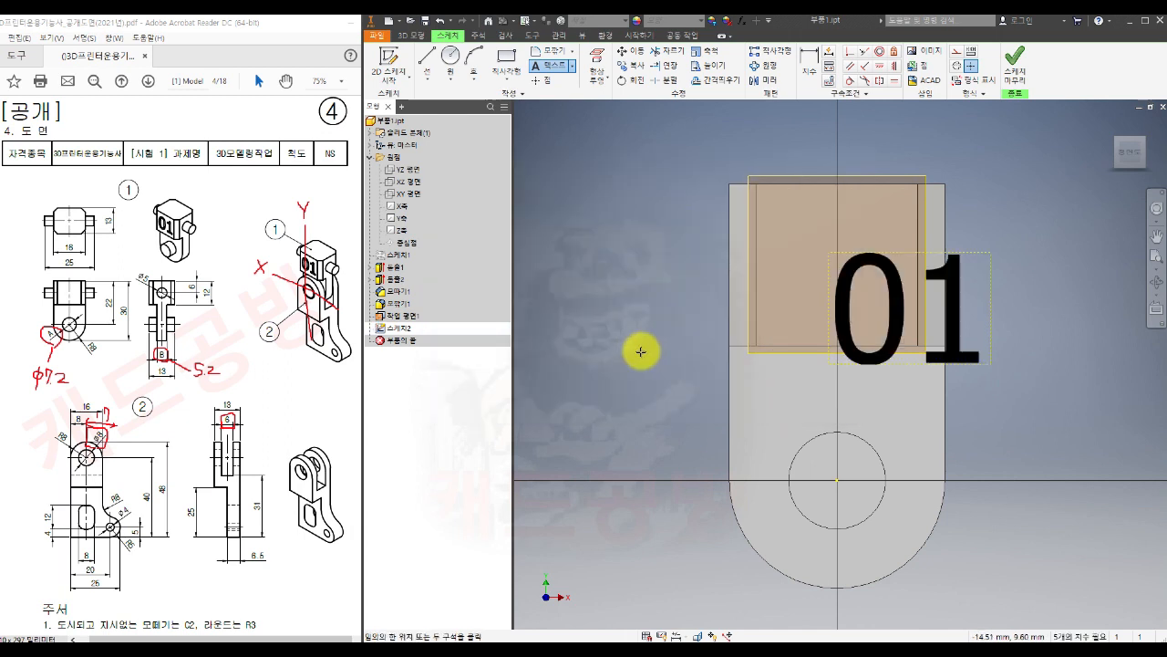
pyautogui.moveTo(899, 327); pyautogui.dragTo(837, 292)
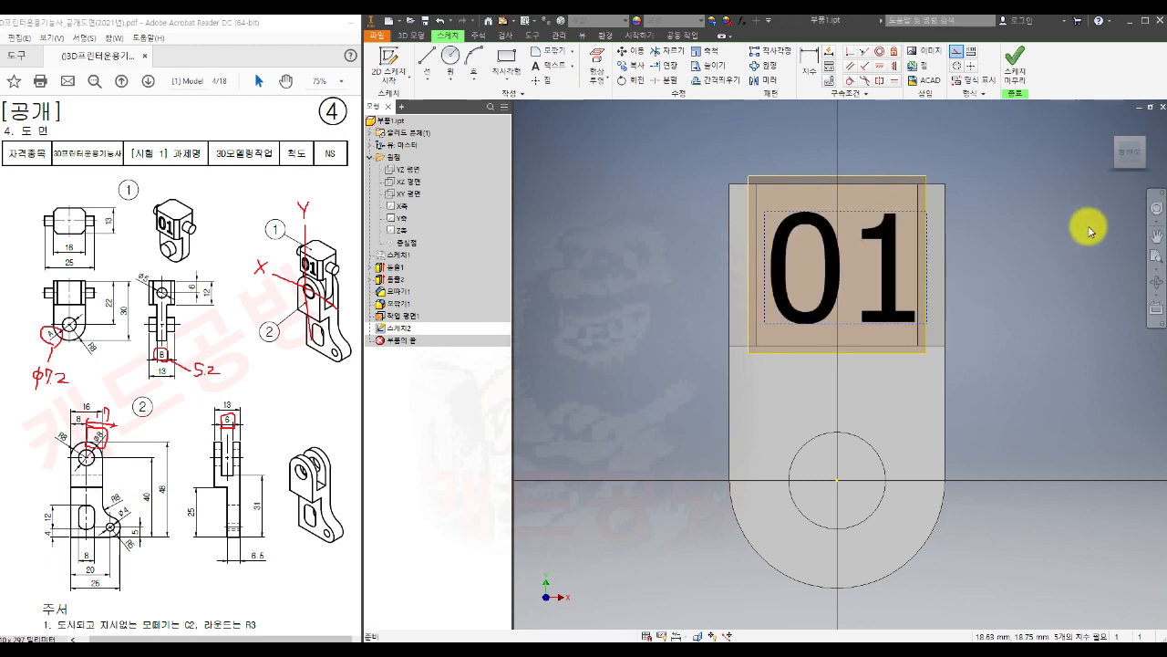
pyautogui.click(1014, 62)
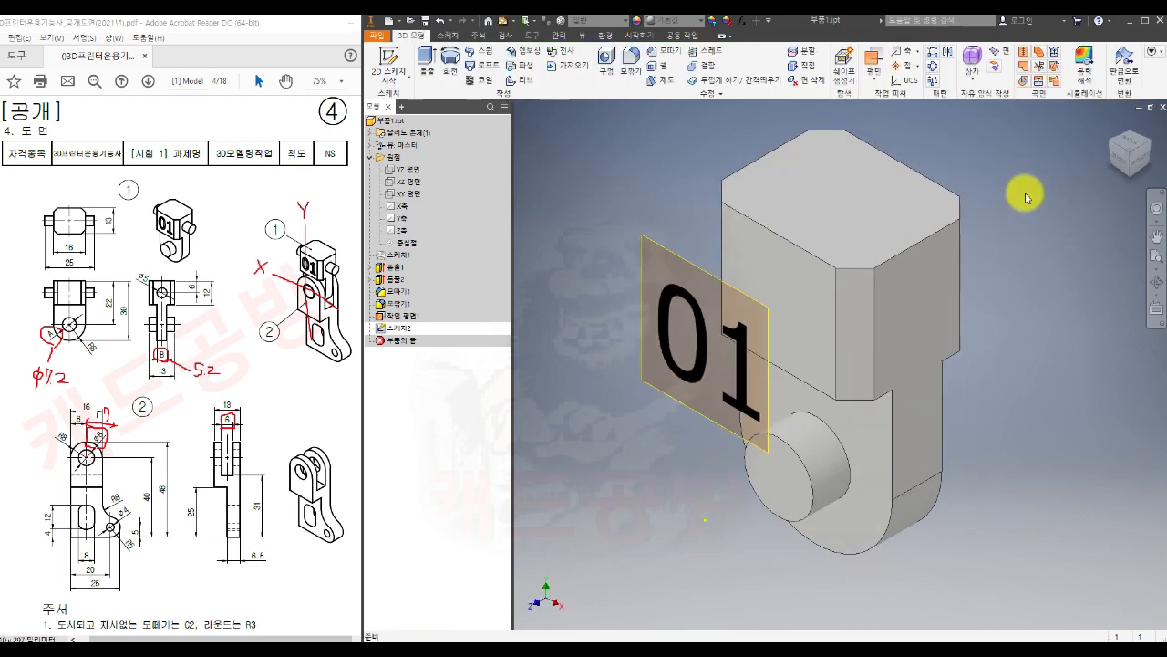
# - Engrave the "01" text 1 mm deep into the upper block's front face with Emboss, and hide the work plane
pyautogui.click(529, 51)
pyautogui.click(665, 377)
pyautogui.click(657, 168)
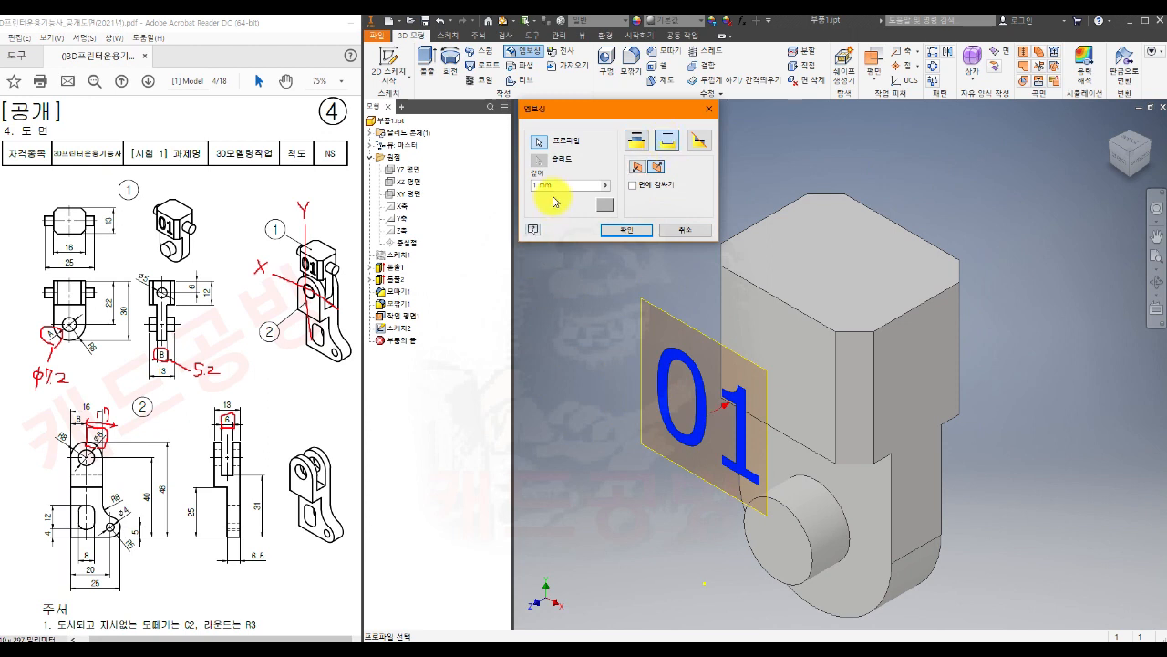
pyautogui.click(615, 231)
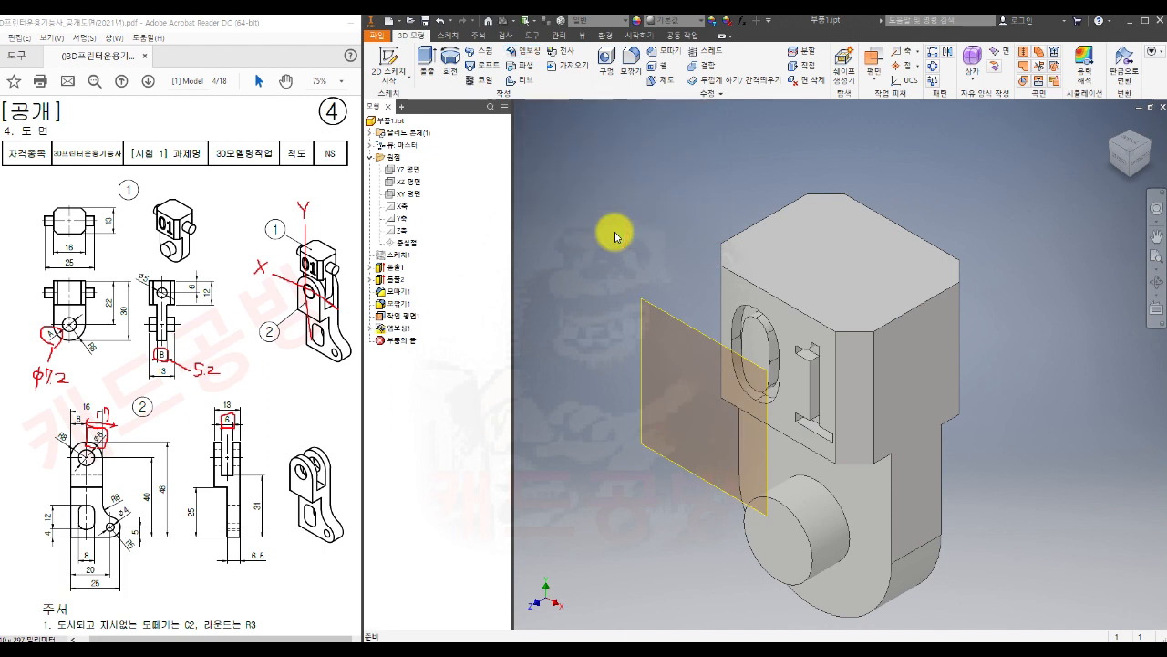
pyautogui.rightClick(415, 318)
pyautogui.click(431, 435)
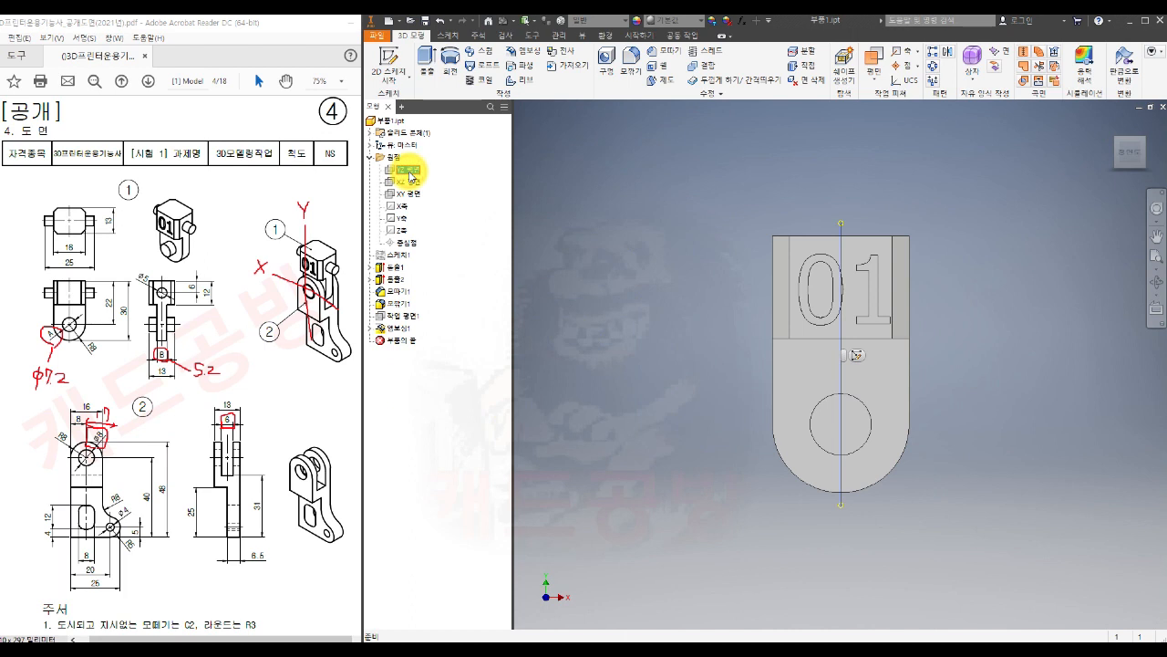
# - Start a sketch on the YZ plane with sliced graphics and draw a 5 mm diameter circle inside the upper block
pyautogui.click(407, 172)
pyautogui.click(390, 64)
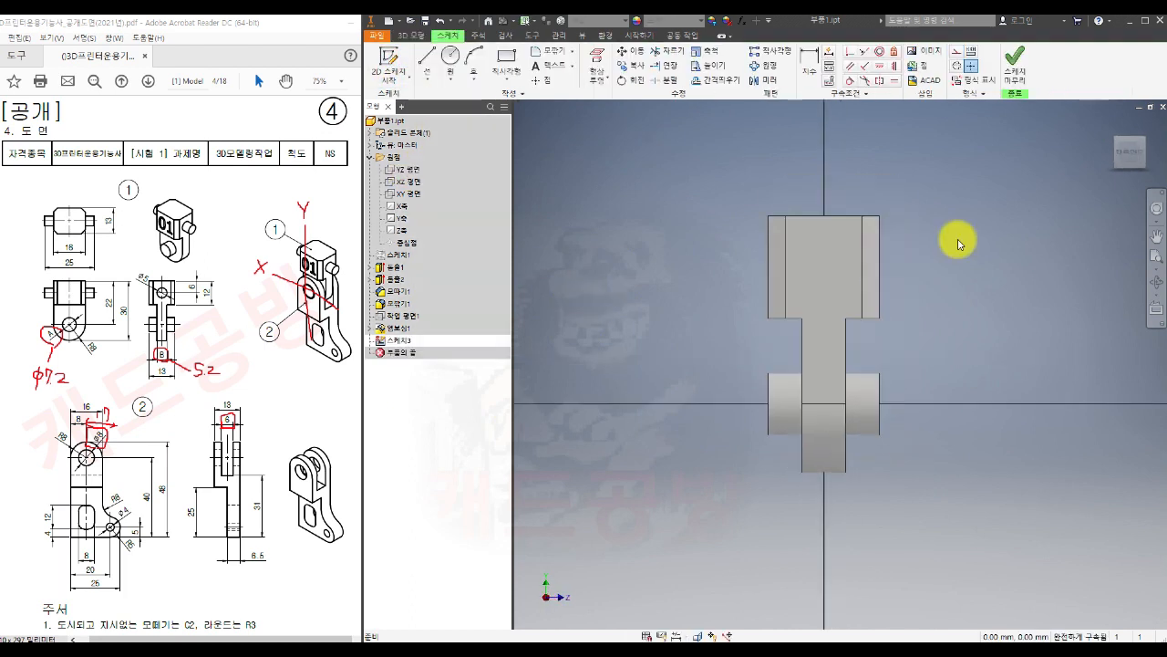
pyautogui.press('F7')
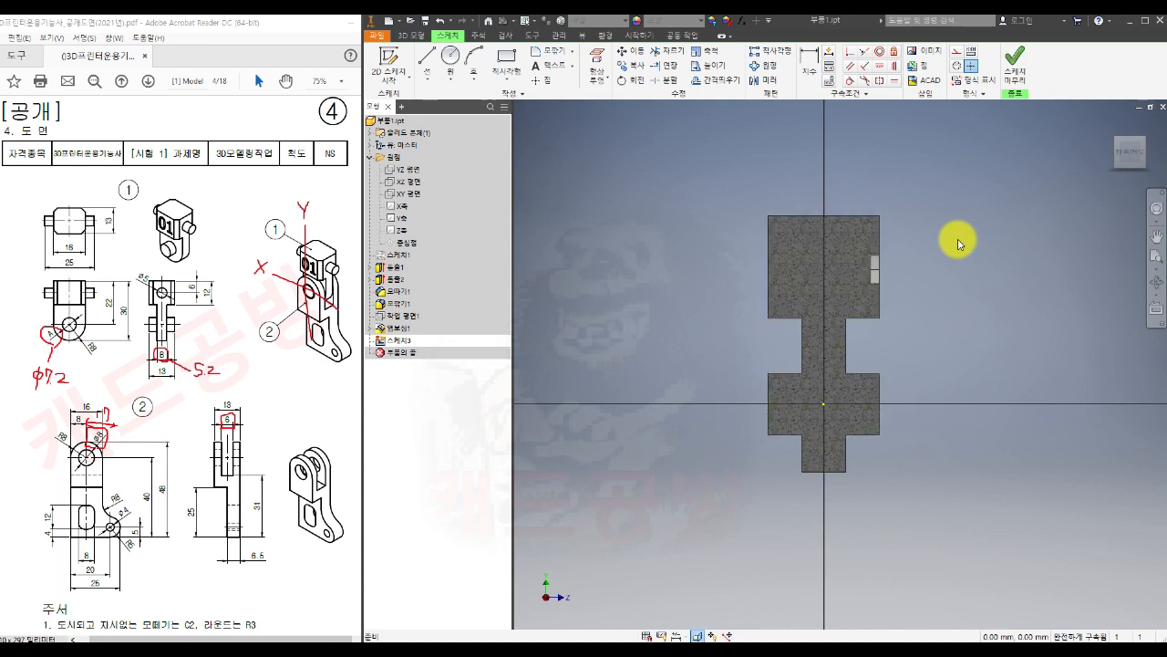
pyautogui.click(450, 55)
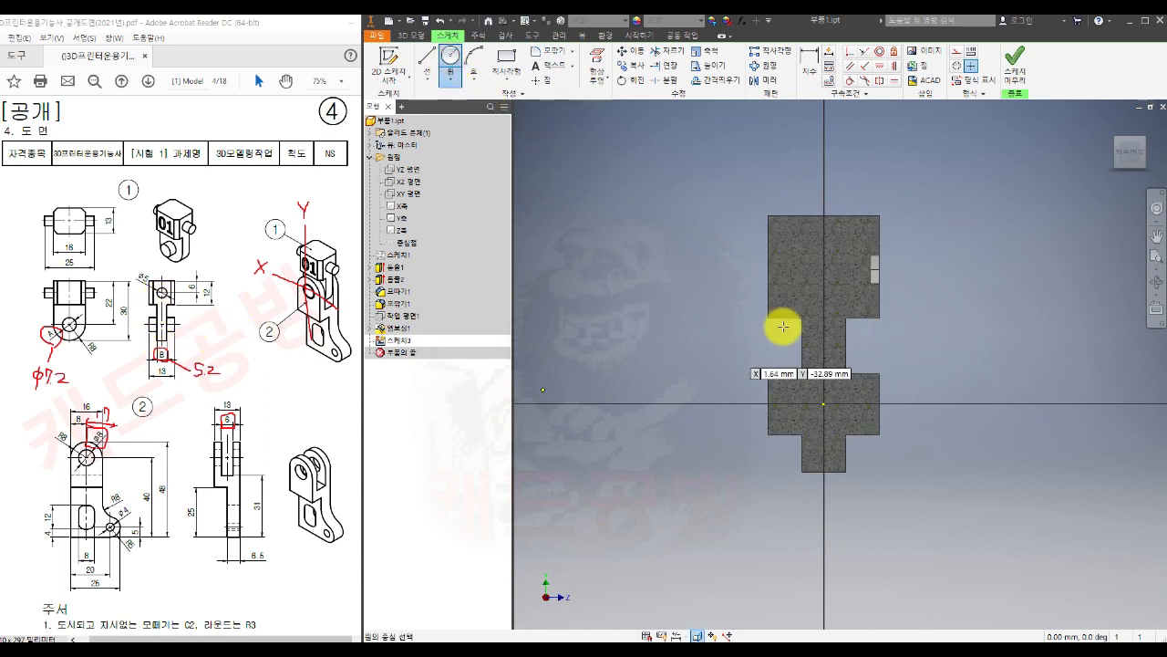
pyautogui.click(830, 267)
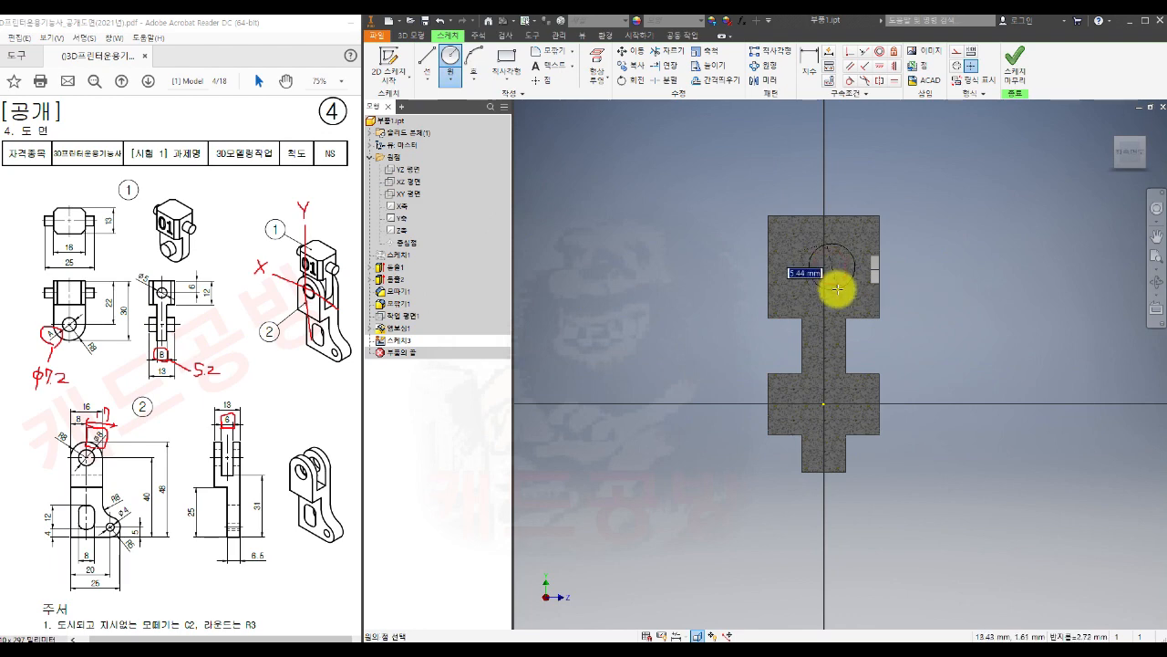
pyautogui.click(838, 288)
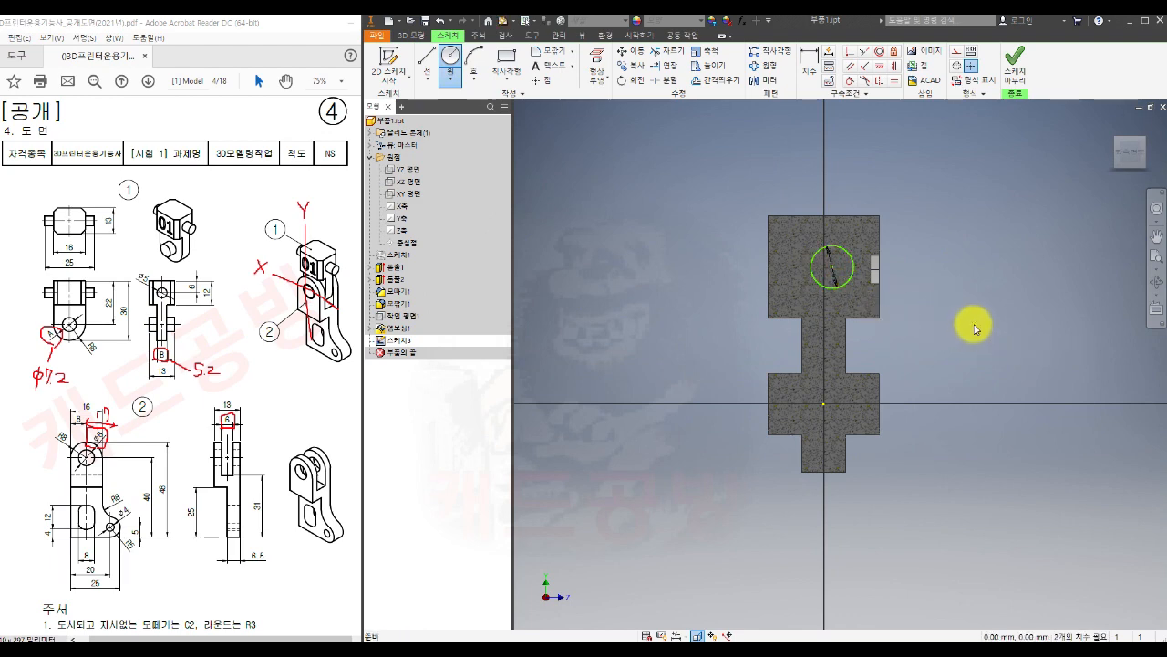
pyautogui.press('Escape')
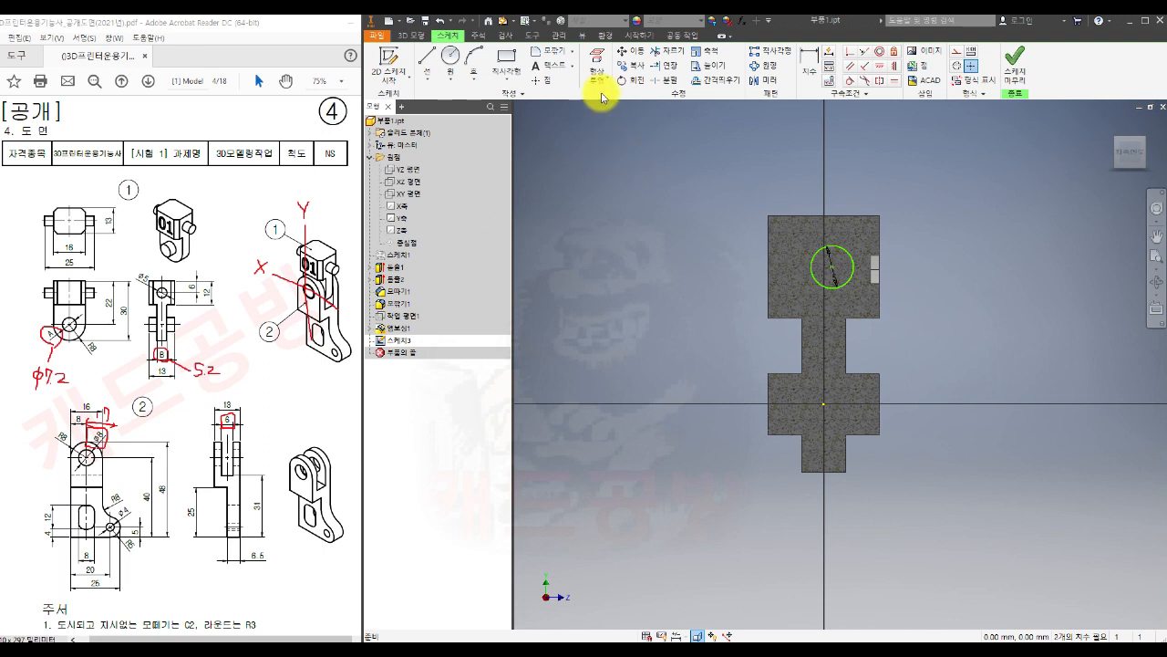
# - Project the Y axis into the sketch as a construction line and make the circle's centre coincident with it
pyautogui.click(598, 57)
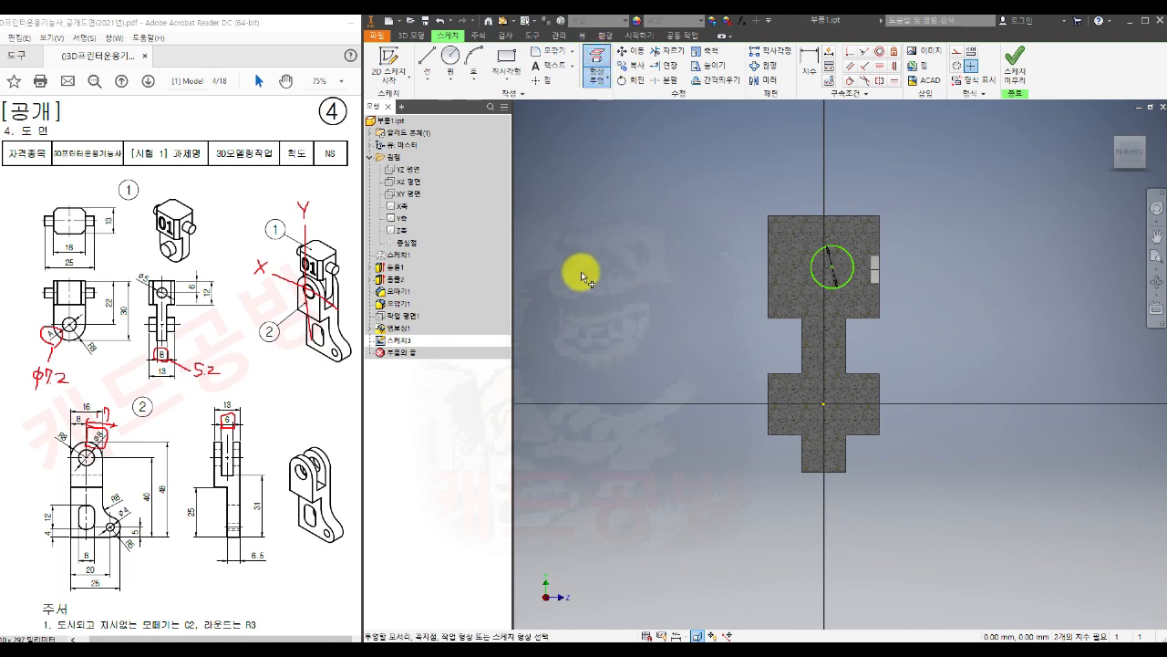
pyautogui.click(403, 219)
pyautogui.press('Escape')
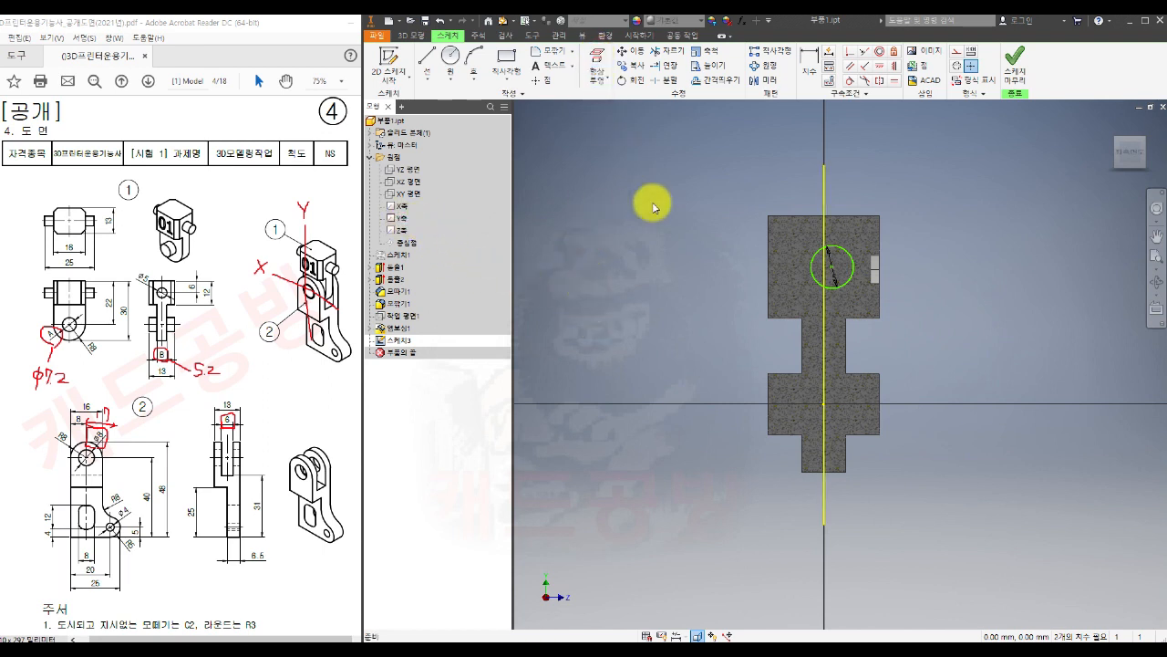
pyautogui.click(826, 182)
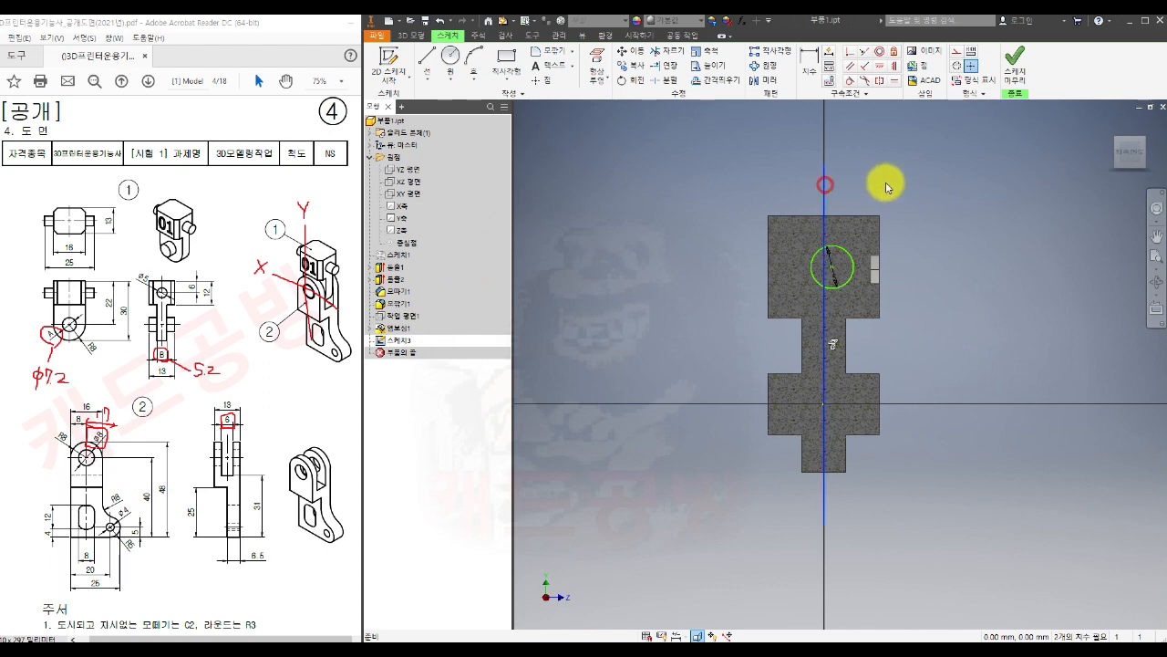
pyautogui.click(954, 52)
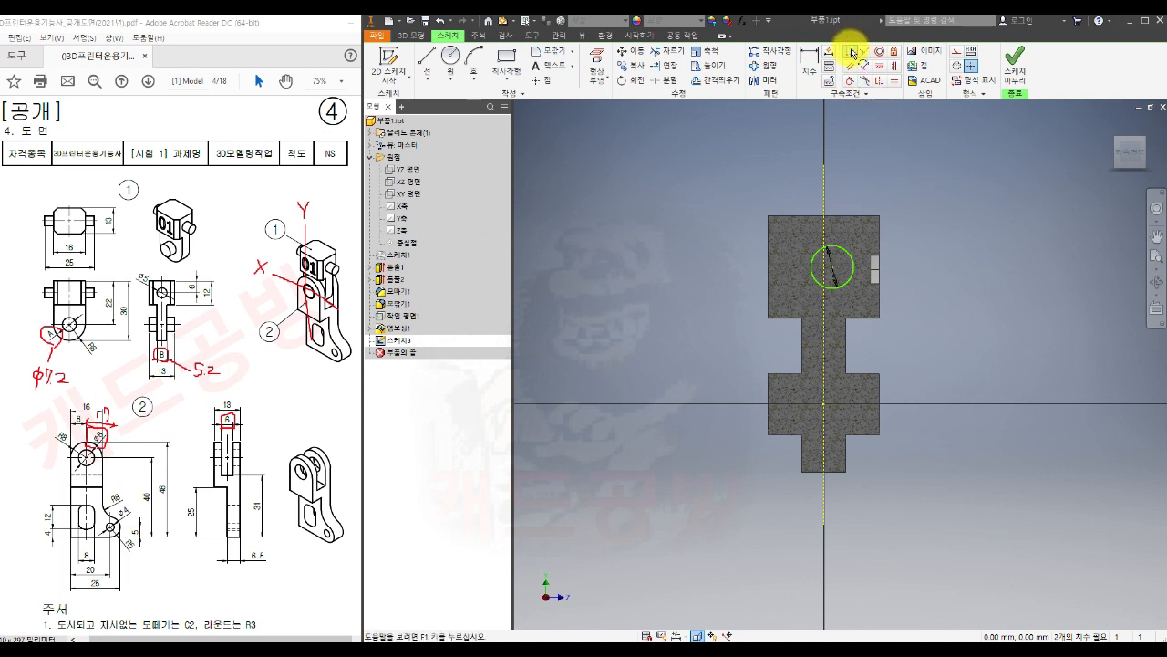
pyautogui.click(851, 52)
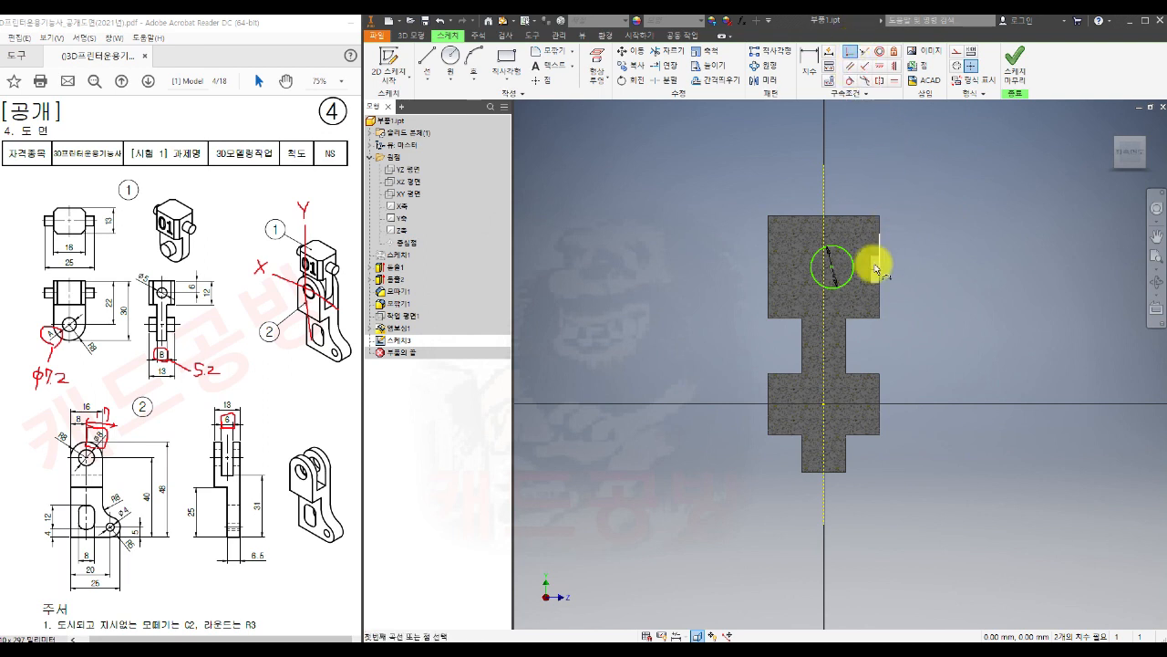
pyautogui.click(825, 278)
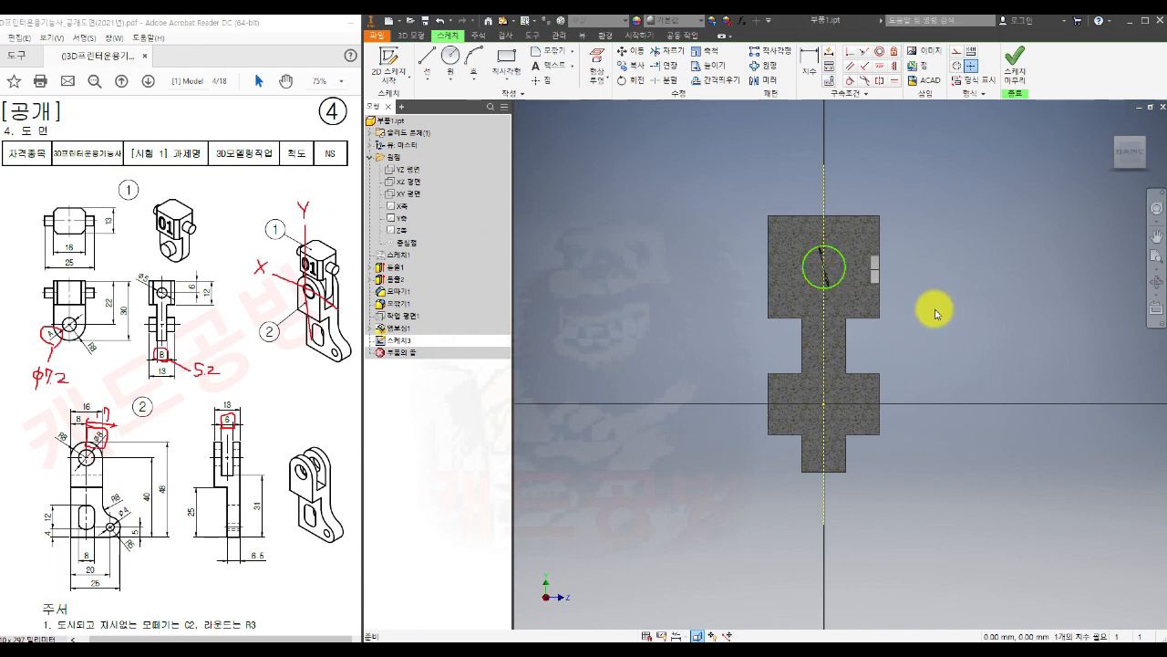
# - Dimension the circle's centre 6 mm below the upper block's top edge and finish the sketch
pyautogui.click(811, 68)
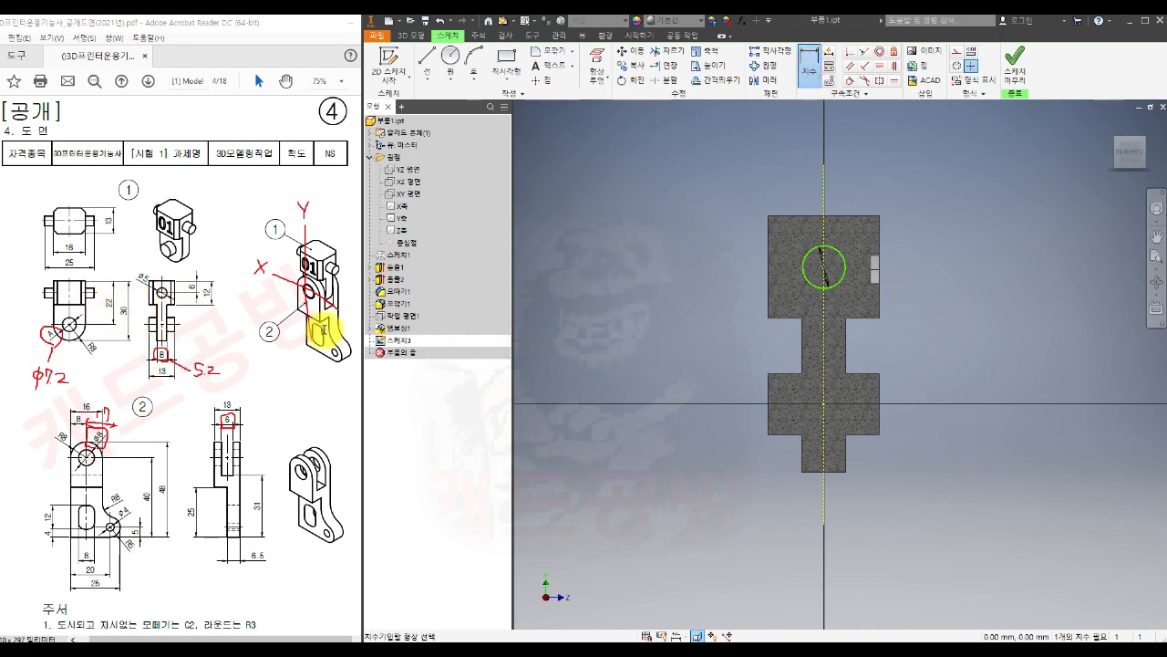
pyautogui.click(797, 219)
pyautogui.click(821, 264)
pyautogui.click(722, 244)
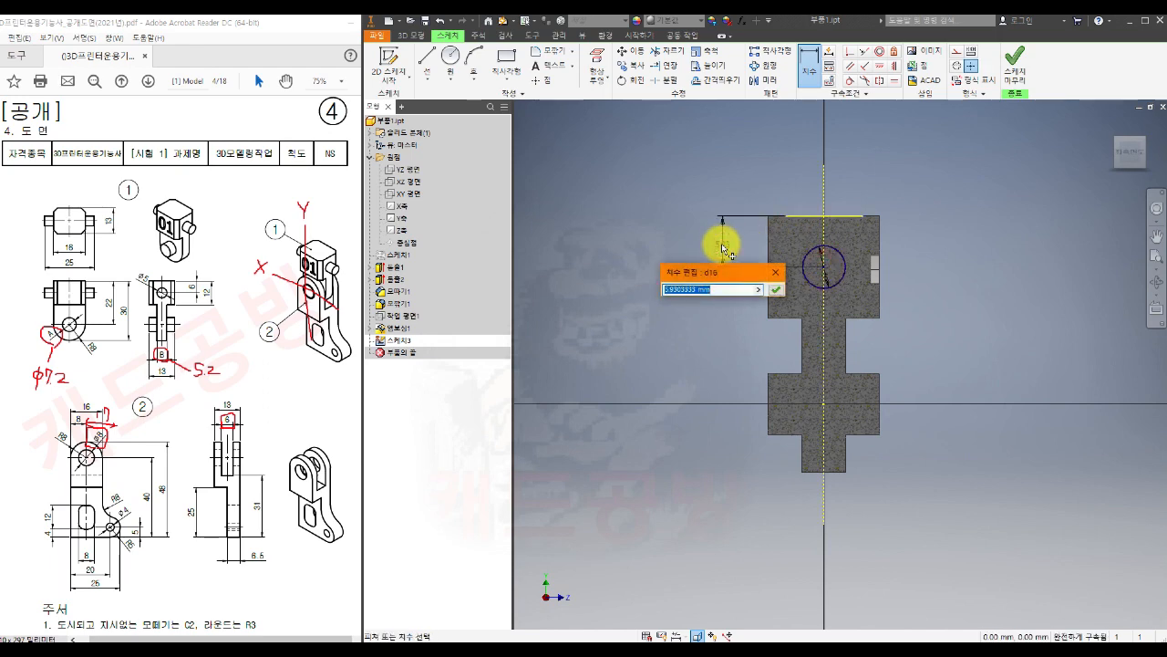
pyautogui.write('6')
pyautogui.press('Return')
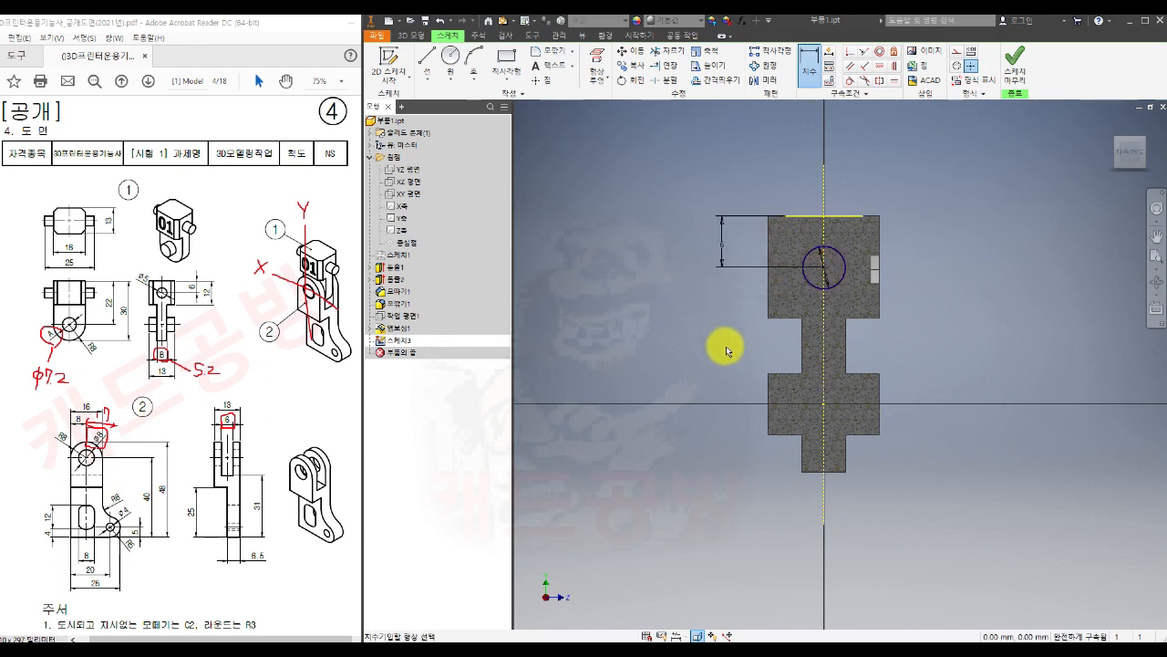
pyautogui.press('Escape')
pyautogui.click(859, 218)
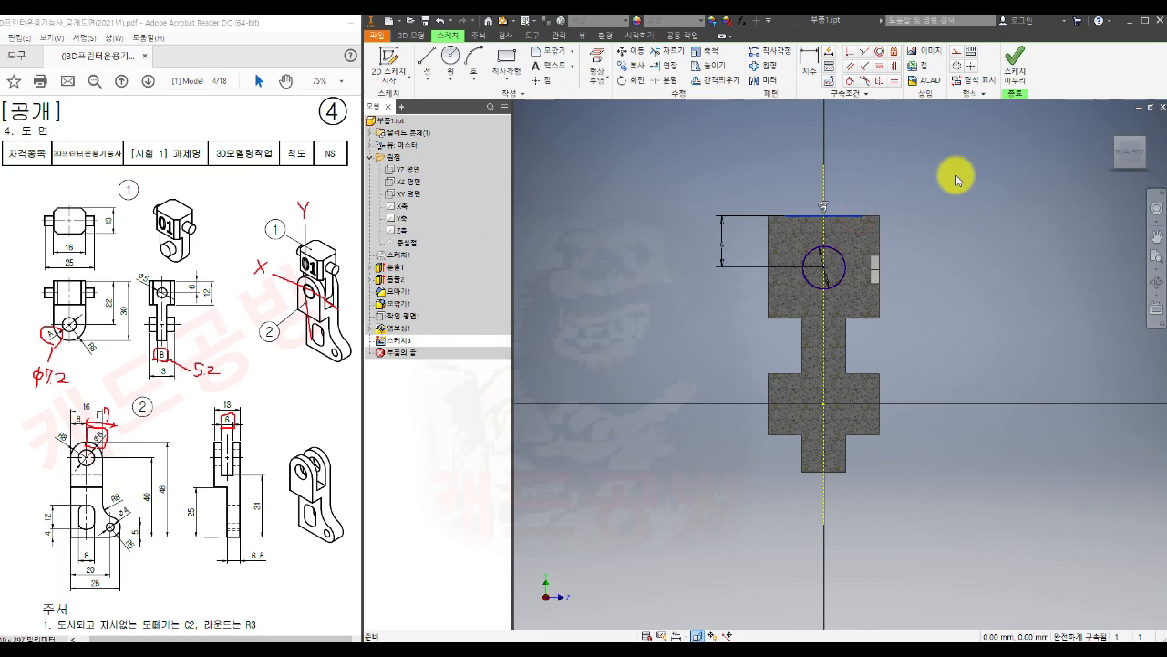
pyautogui.click(1014, 68)
# - Extrude the circle 25 mm symmetrically about its sketch plane, joining it to the block as the cross pin
pyautogui.click(424, 59)
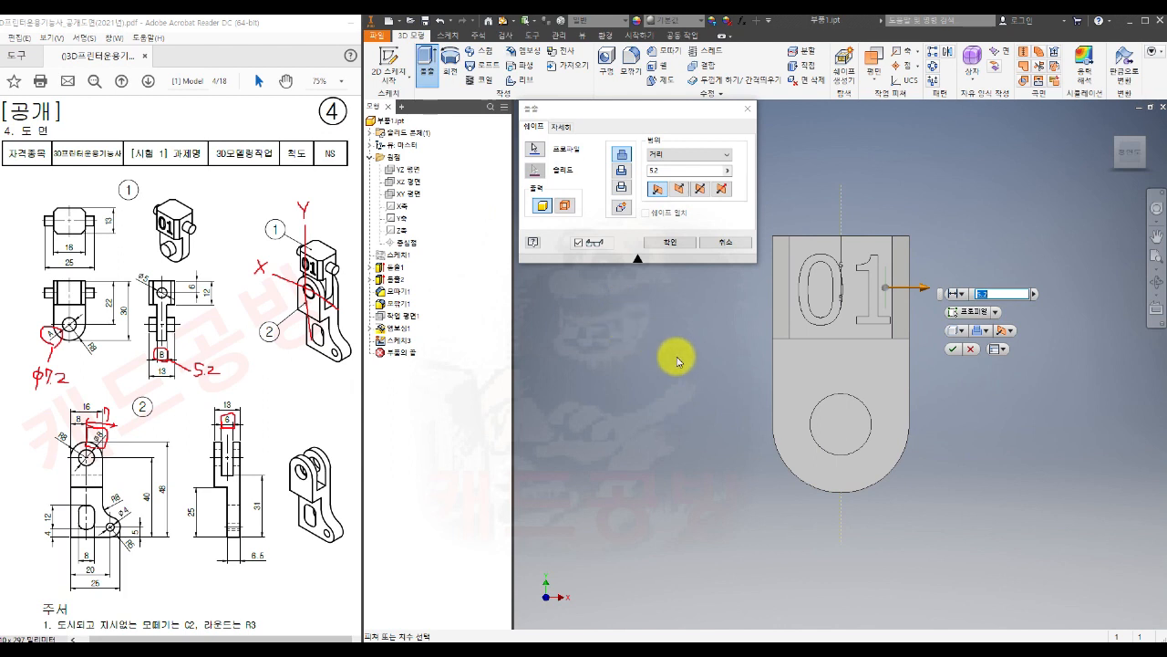
pyautogui.keyDown('shift'); pyautogui.moveTo(733, 394); pyautogui.dragTo(691, 425, button='middle'); pyautogui.keyUp('shift')
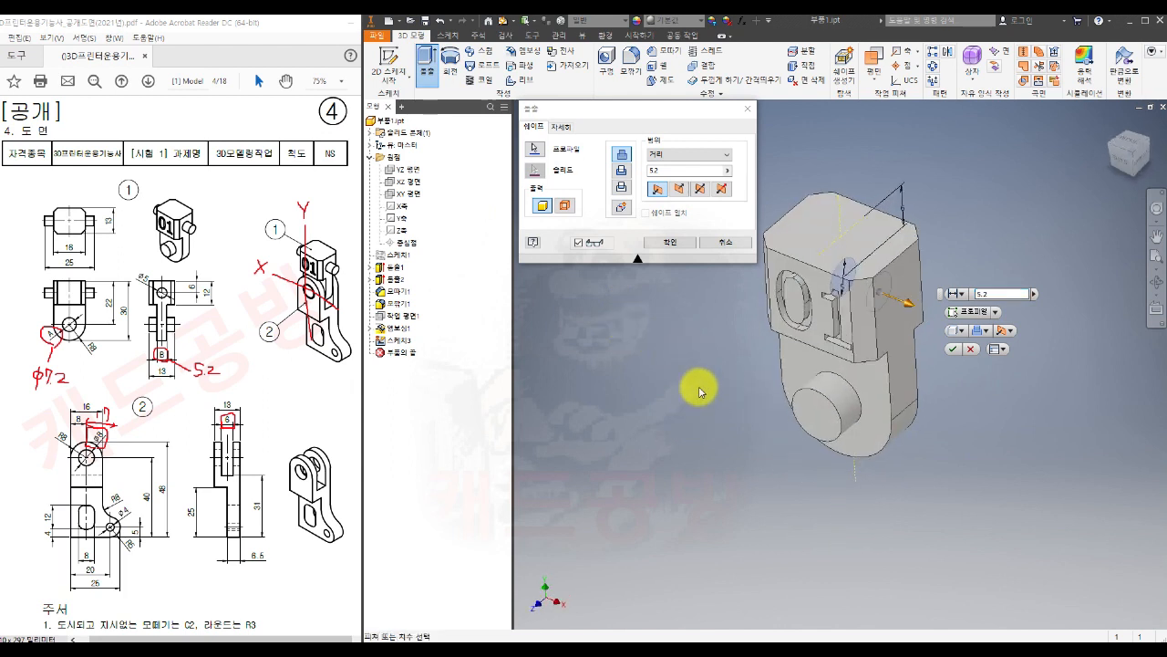
pyautogui.click(702, 189)
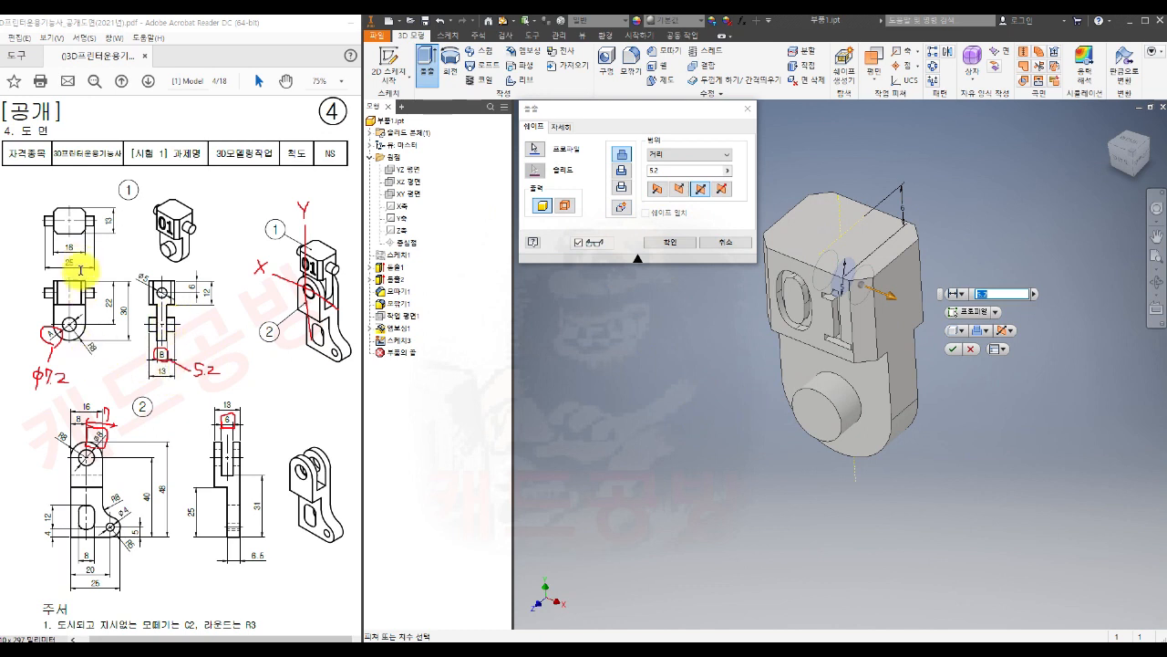
pyautogui.moveTo(665, 170); pyautogui.dragTo(643, 177)
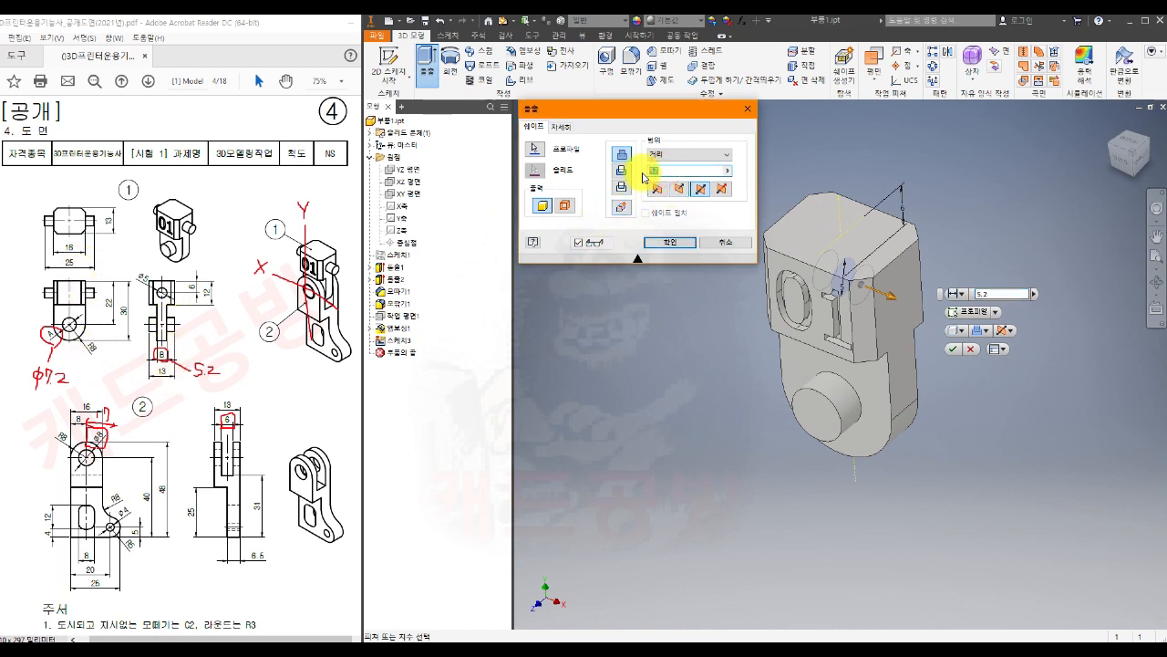
pyautogui.write('25')
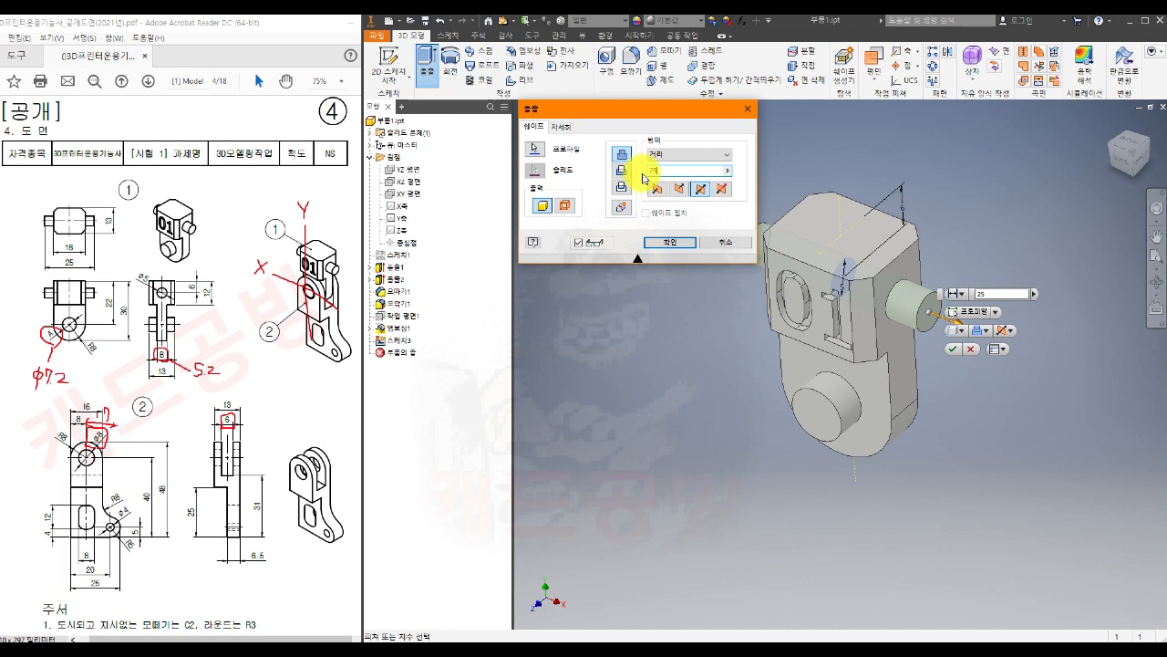
pyautogui.click(671, 245)
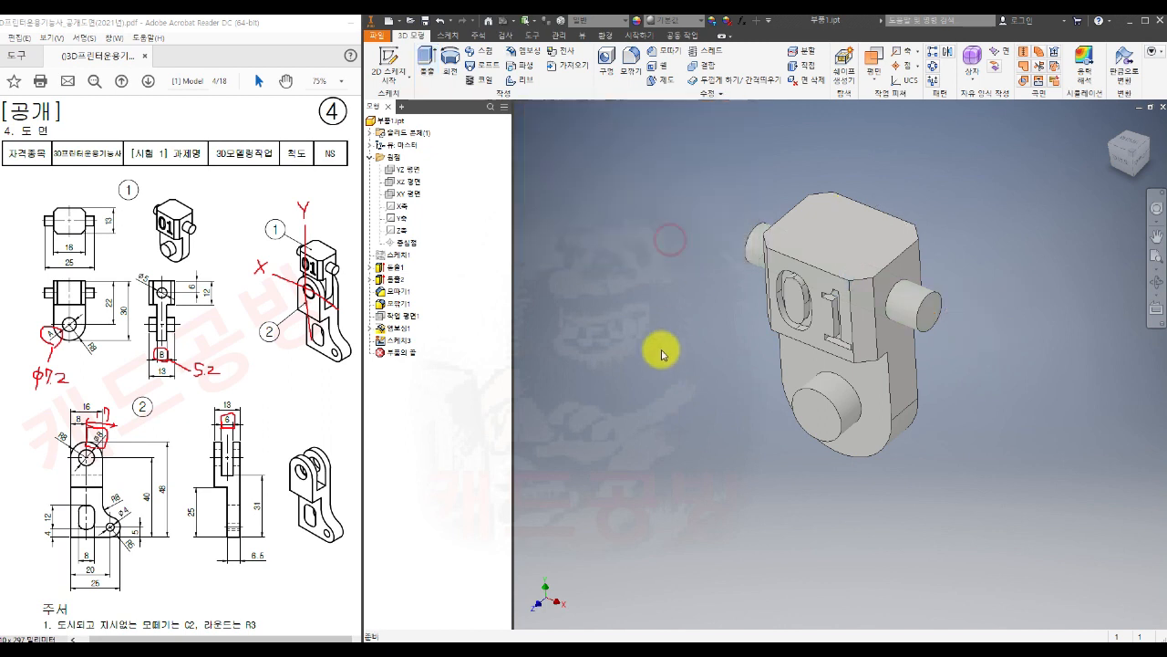
# - Check the finished part from the front, top and side, and return to the home view
pyautogui.moveTo(1112, 133); pyautogui.dragTo(1122, 167)
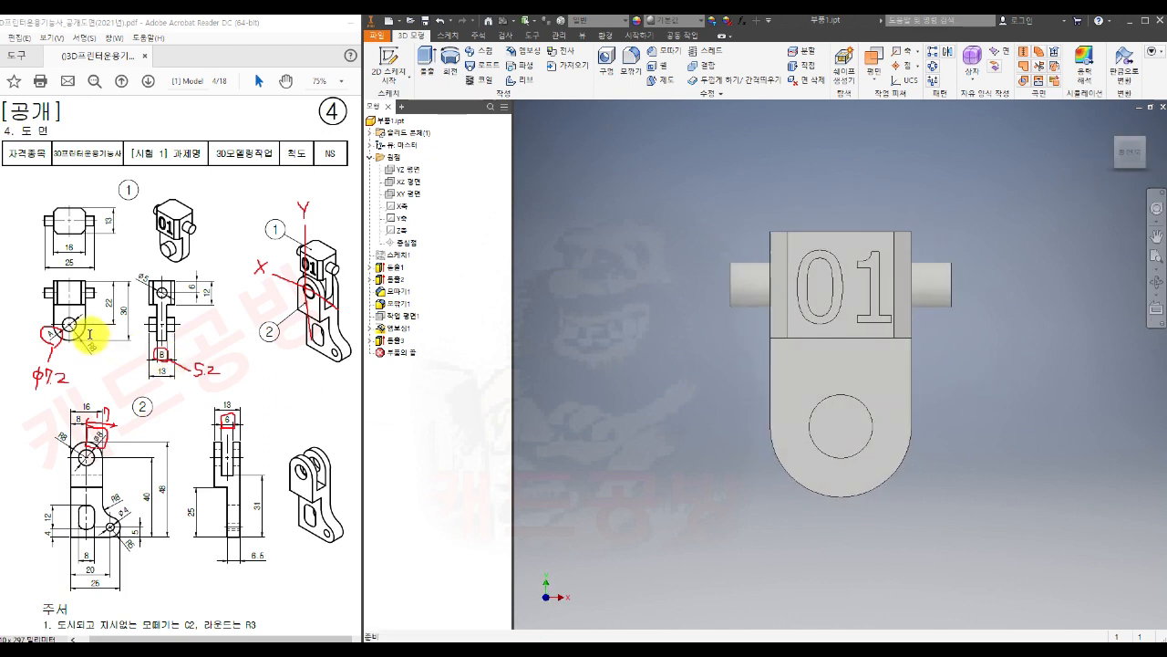
pyautogui.click(1131, 137)
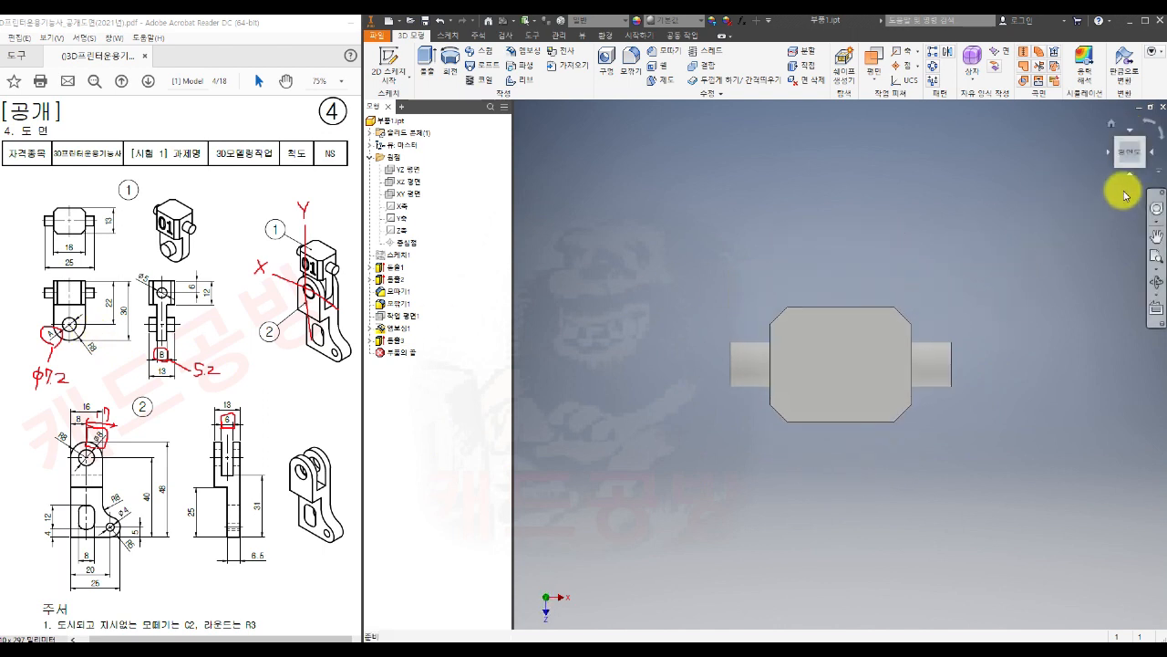
pyautogui.click(1129, 175)
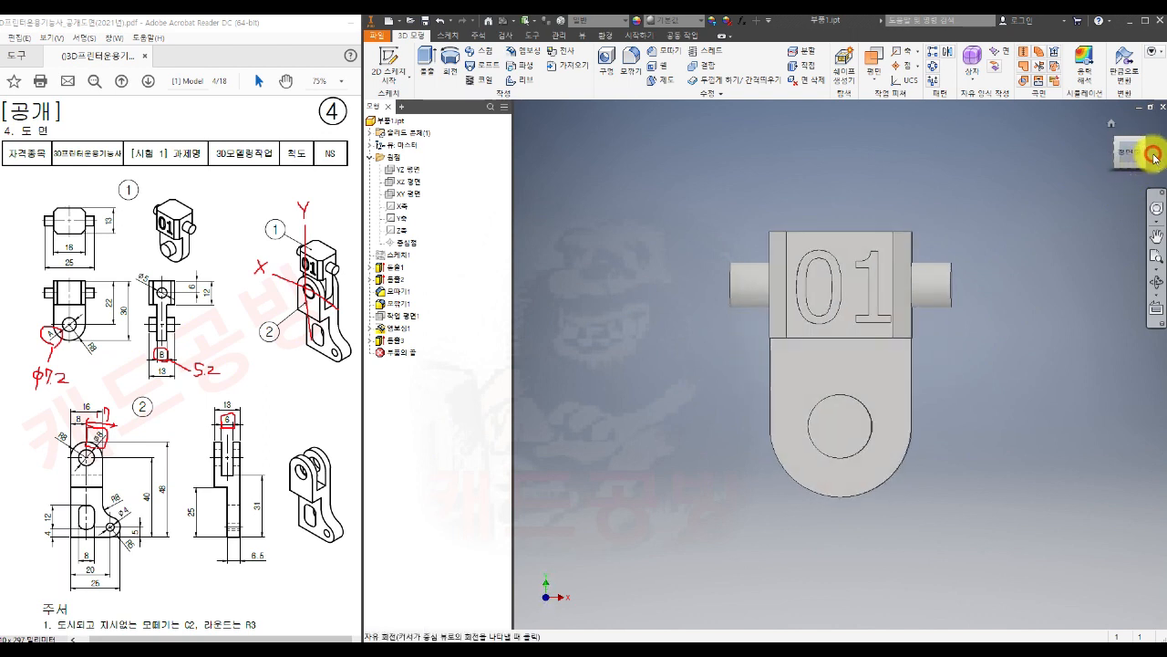
pyautogui.click(1153, 157)
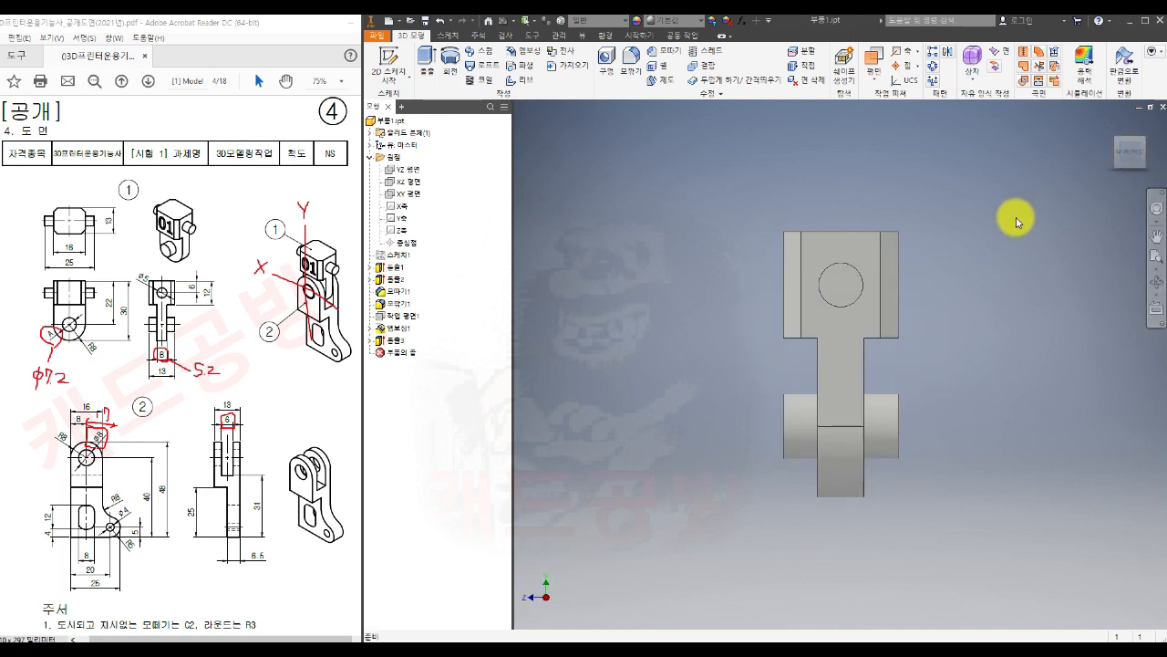
pyautogui.click(1110, 122)
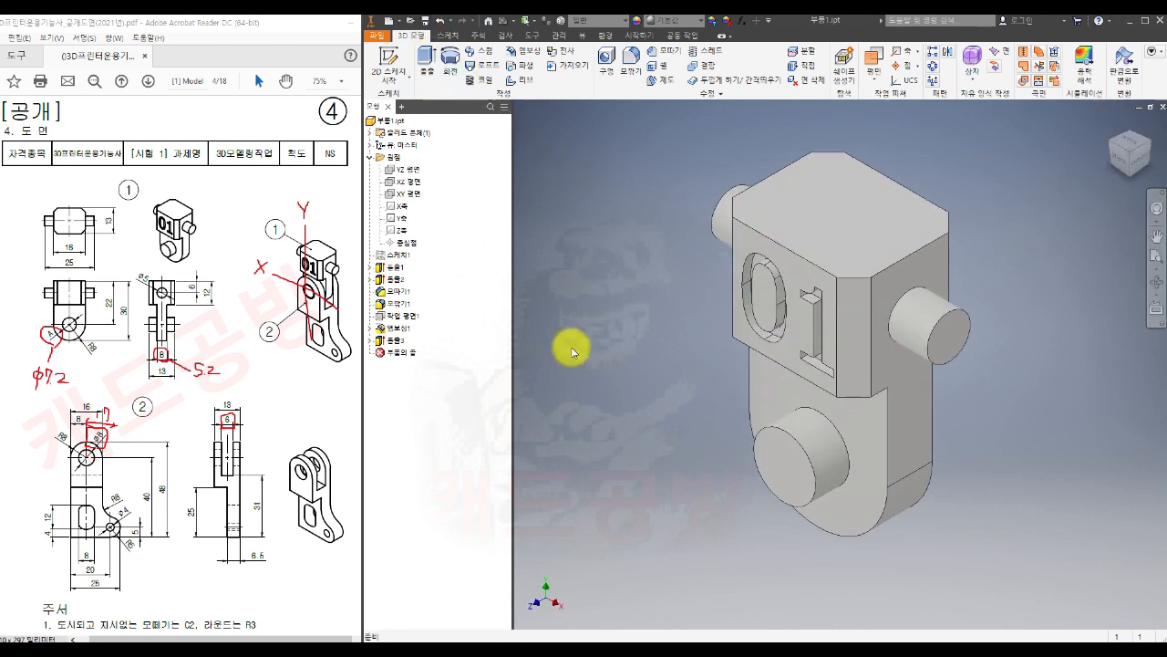
# - Close the first part, create a new part from SM templates.ipt, and save it as 부품2.ipt in folder 04
pyautogui.click(1161, 109)
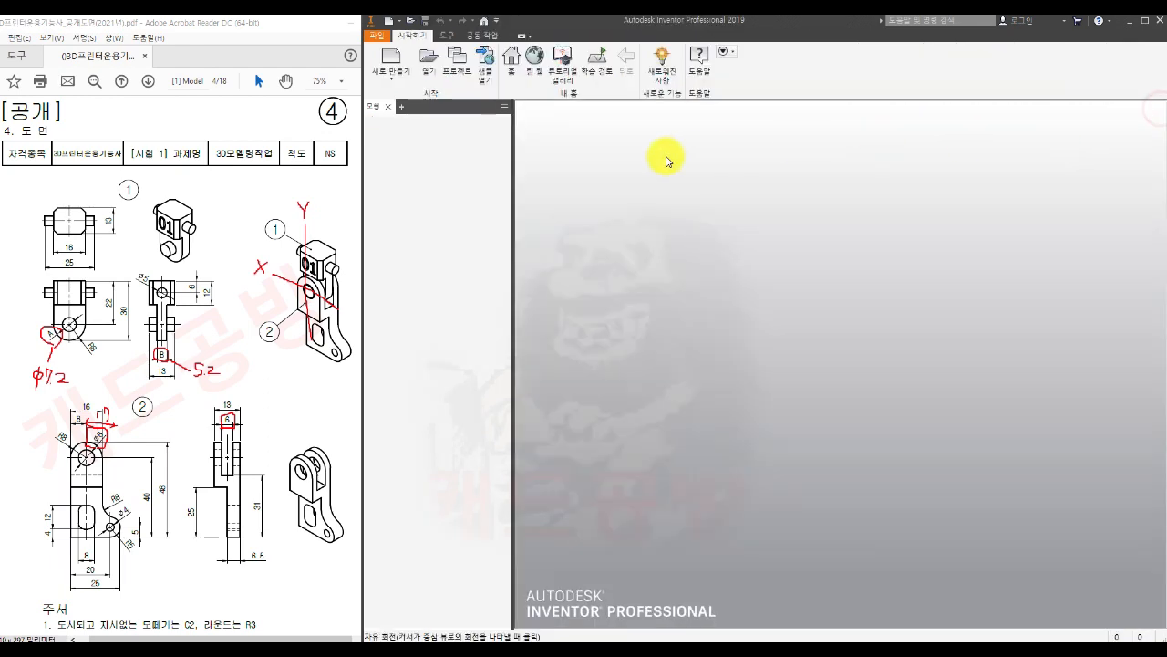
pyautogui.click(391, 50)
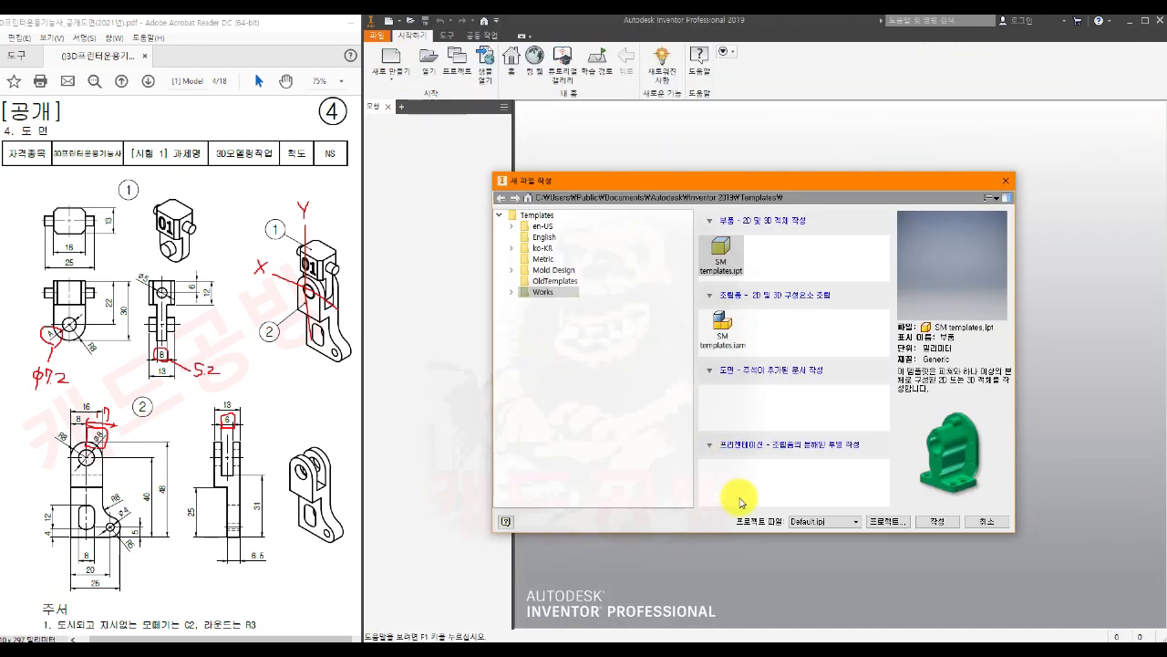
pyautogui.click(935, 521)
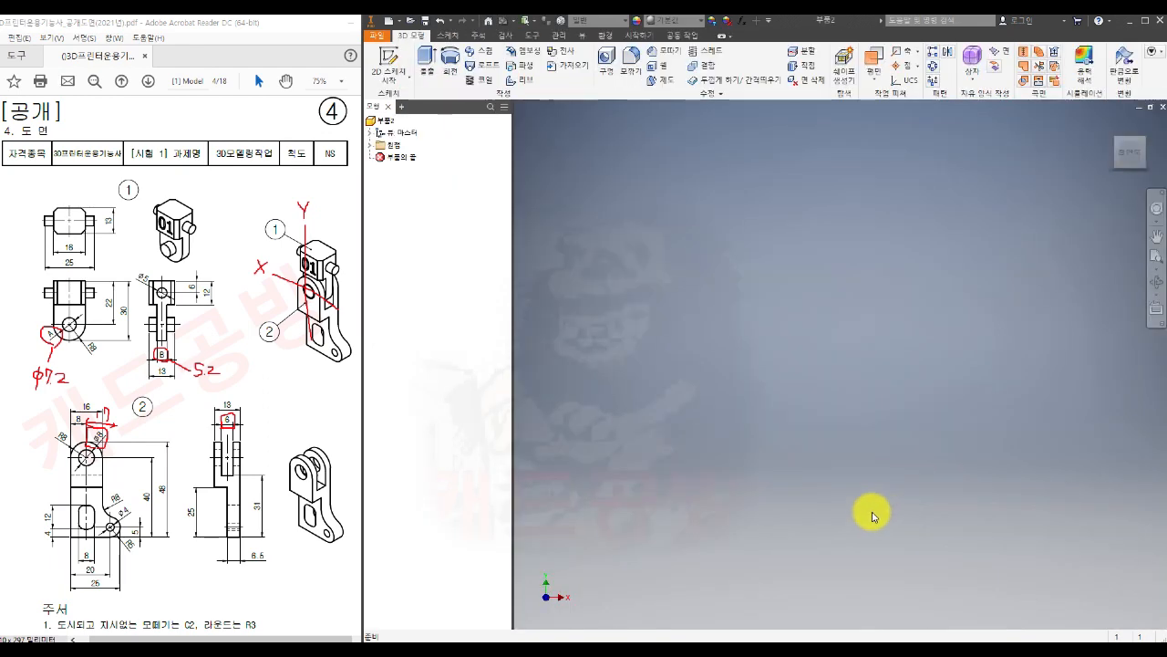
pyautogui.click(374, 40)
pyautogui.moveTo(383, 162)
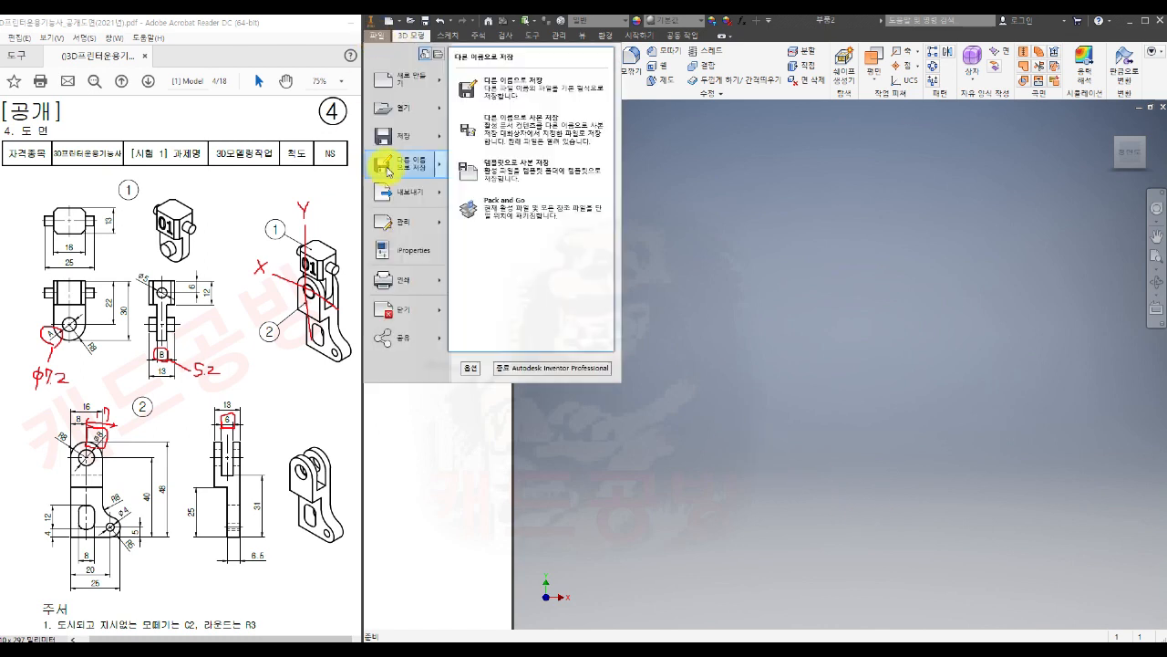
pyautogui.click(533, 93)
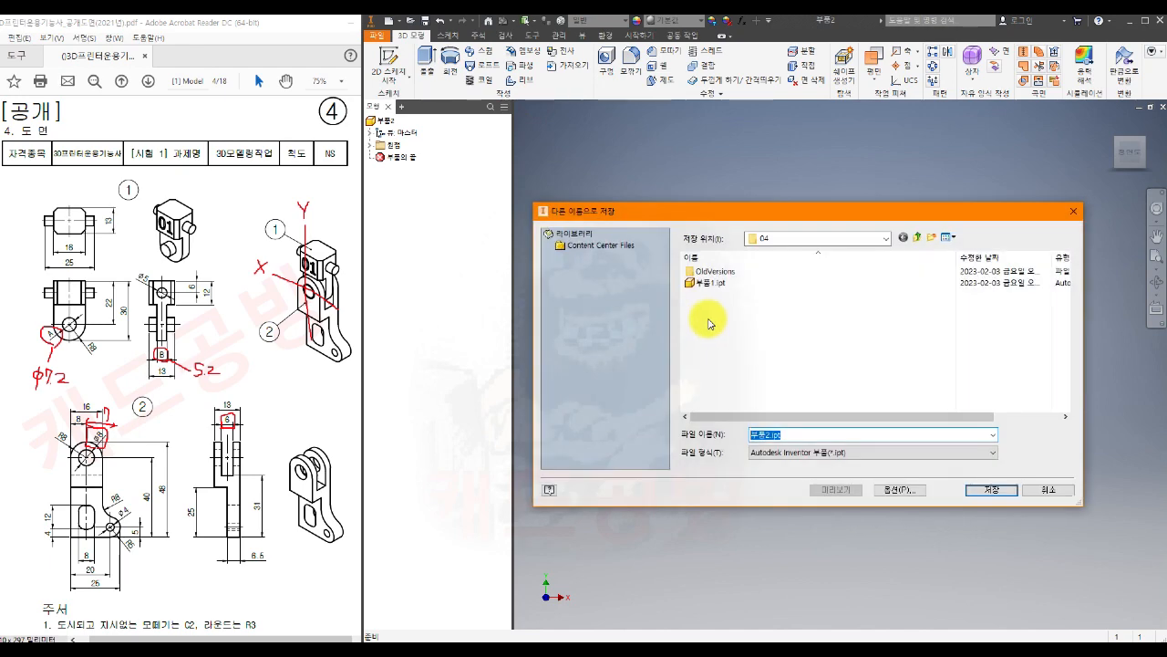
pyautogui.click(991, 491)
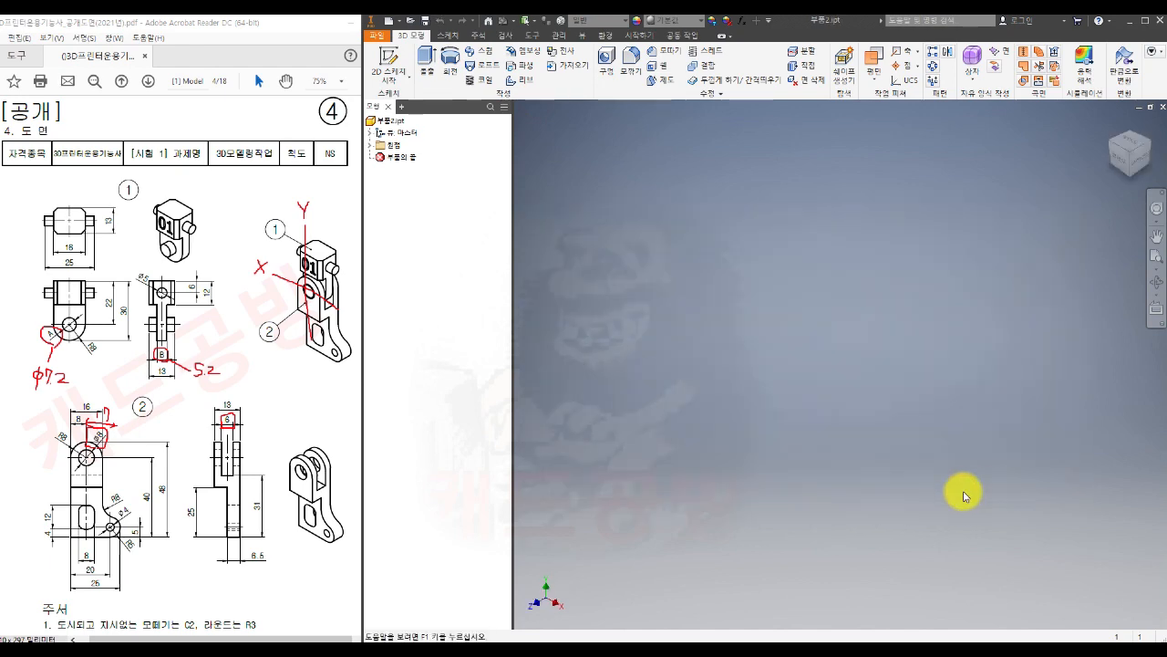
# - Start a sketch on the XY plane and draw an 8 mm diameter circle centred on the origin
pyautogui.click(370, 145)
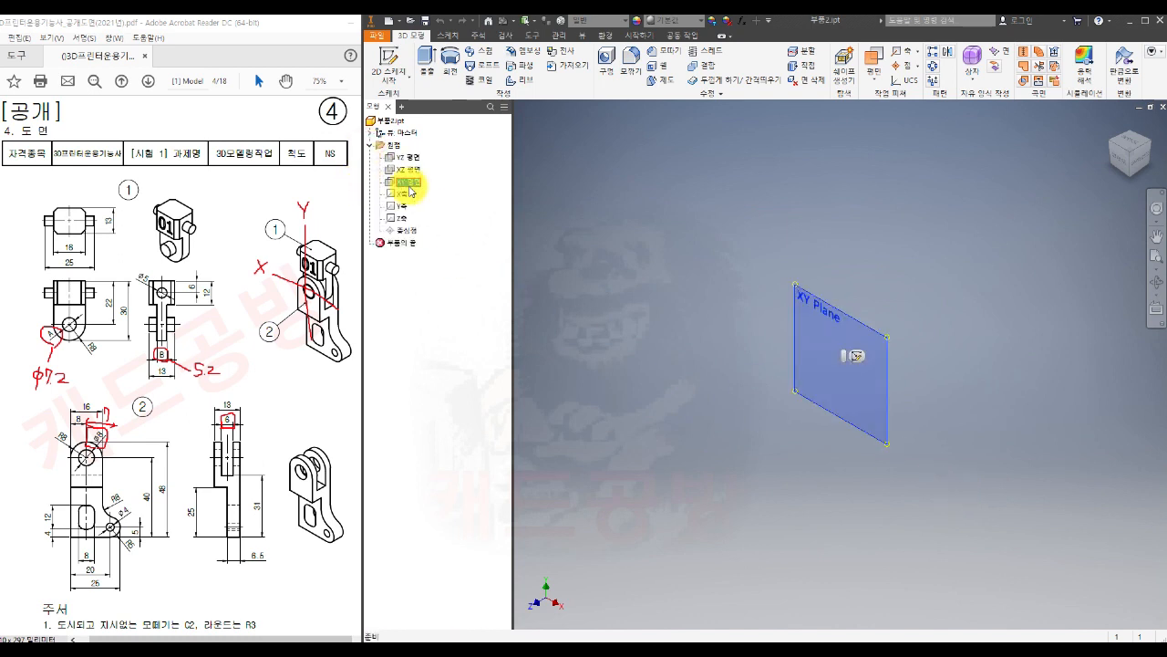
pyautogui.click(408, 183)
pyautogui.click(387, 60)
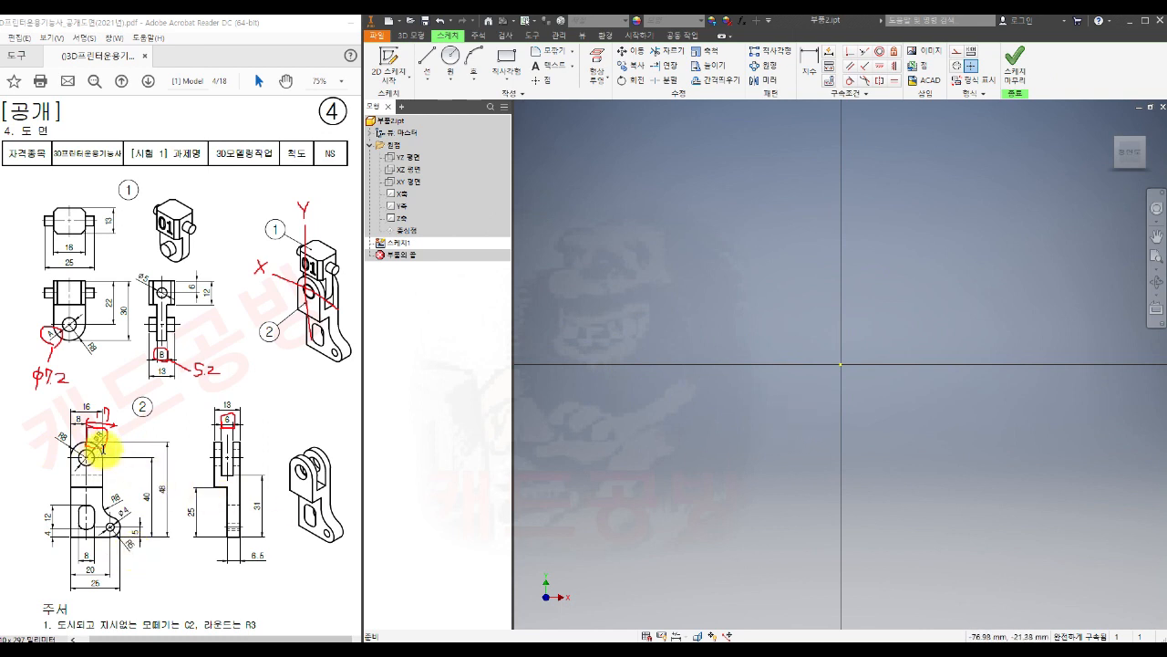
pyautogui.click(450, 55)
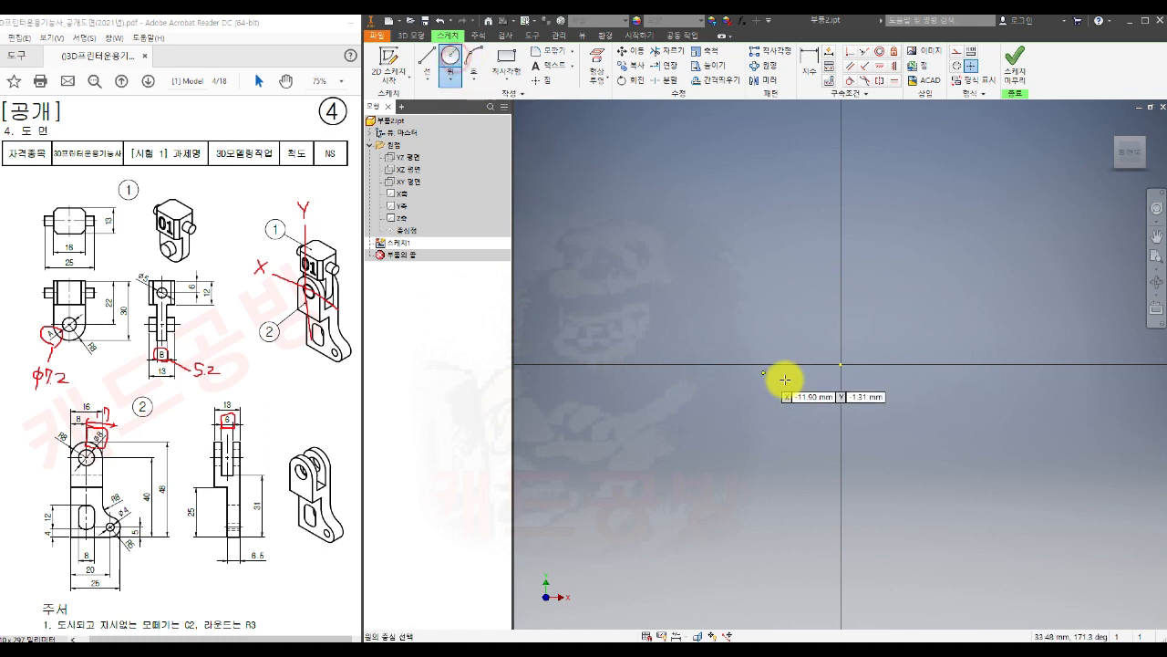
pyautogui.click(840, 365)
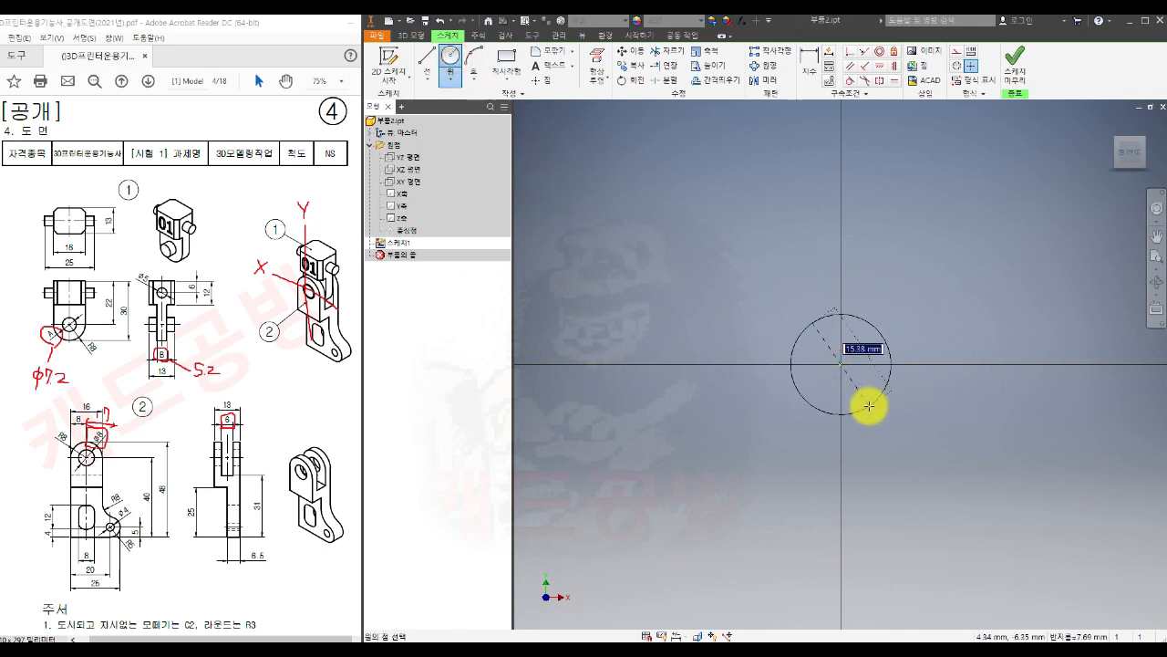
pyautogui.write('8')
pyautogui.press('Return')
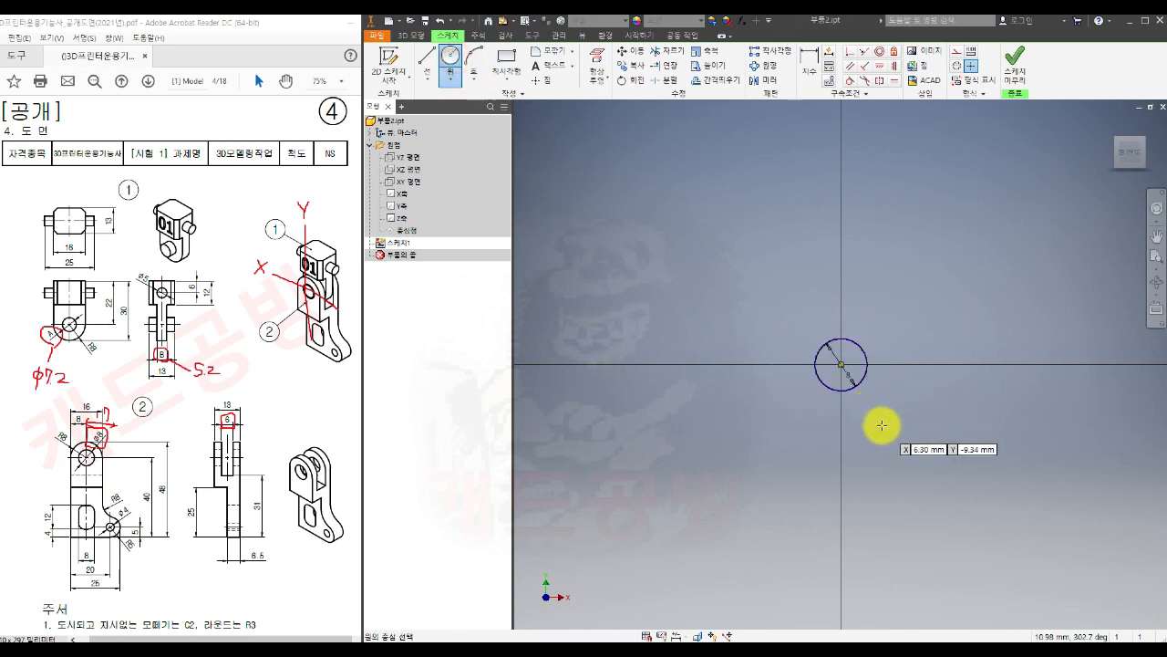
pyautogui.moveTo(881, 425); pyautogui.dragTo(863, 391, button='middle')
pyautogui.press('Escape')
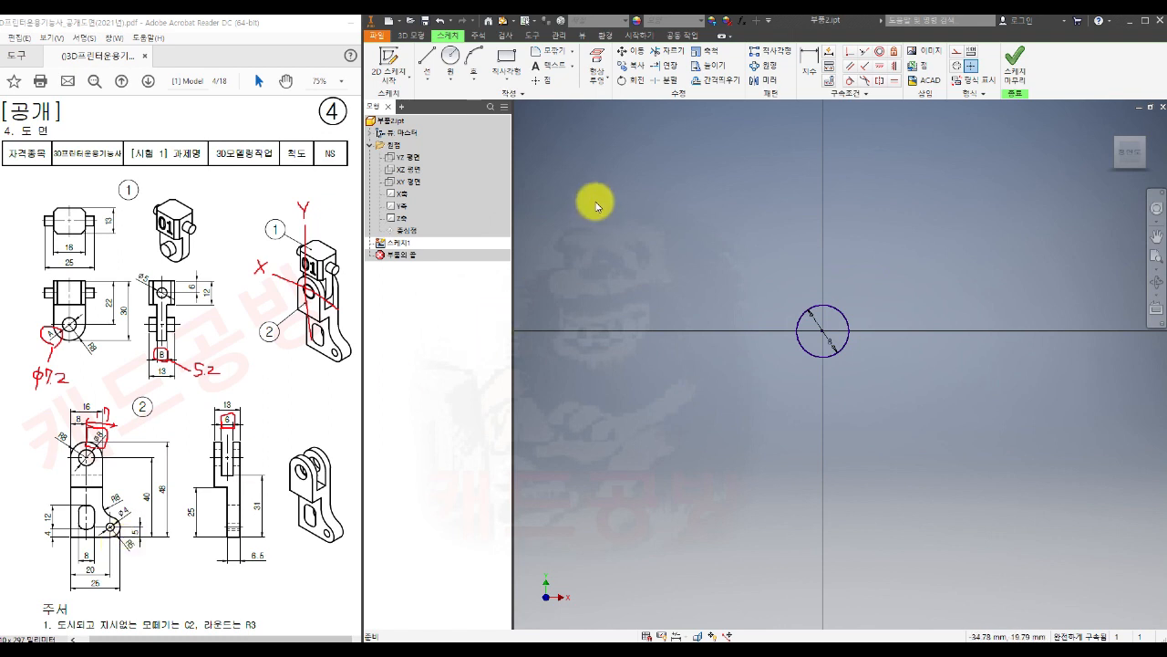
# - Sketch a stepped L-shaped outline around the circle, about 48 mm high with a base about 32 mm long and a foot about 12 mm high
pyautogui.click(427, 62)
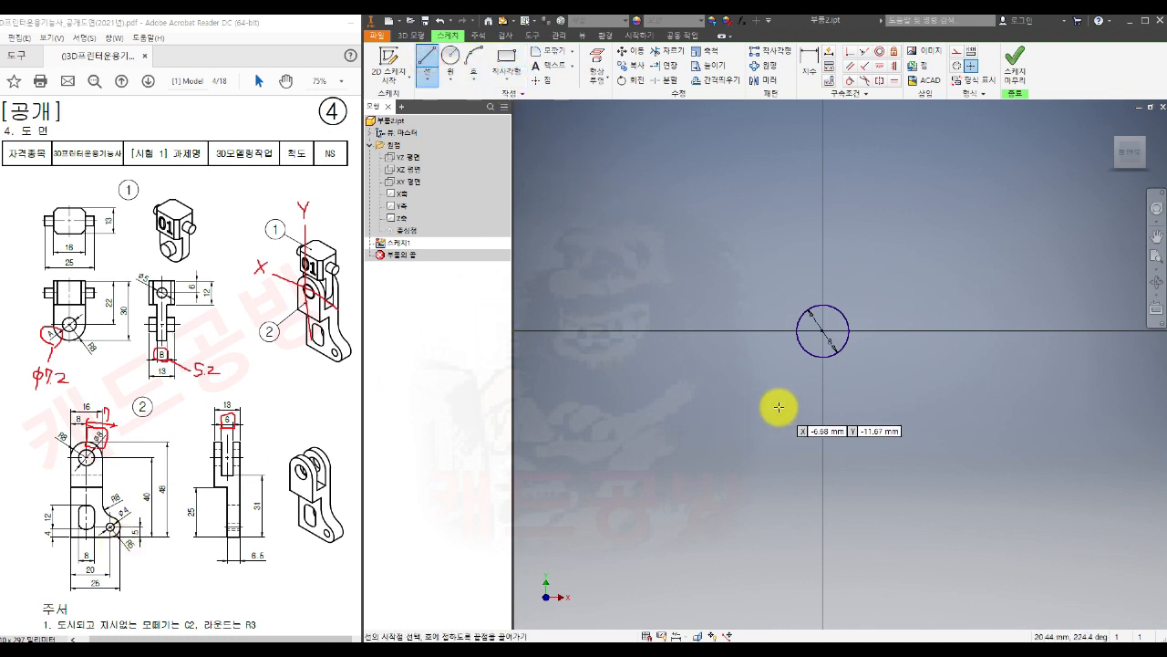
pyautogui.moveTo(770, 404); pyautogui.dragTo(769, 357, button='middle')
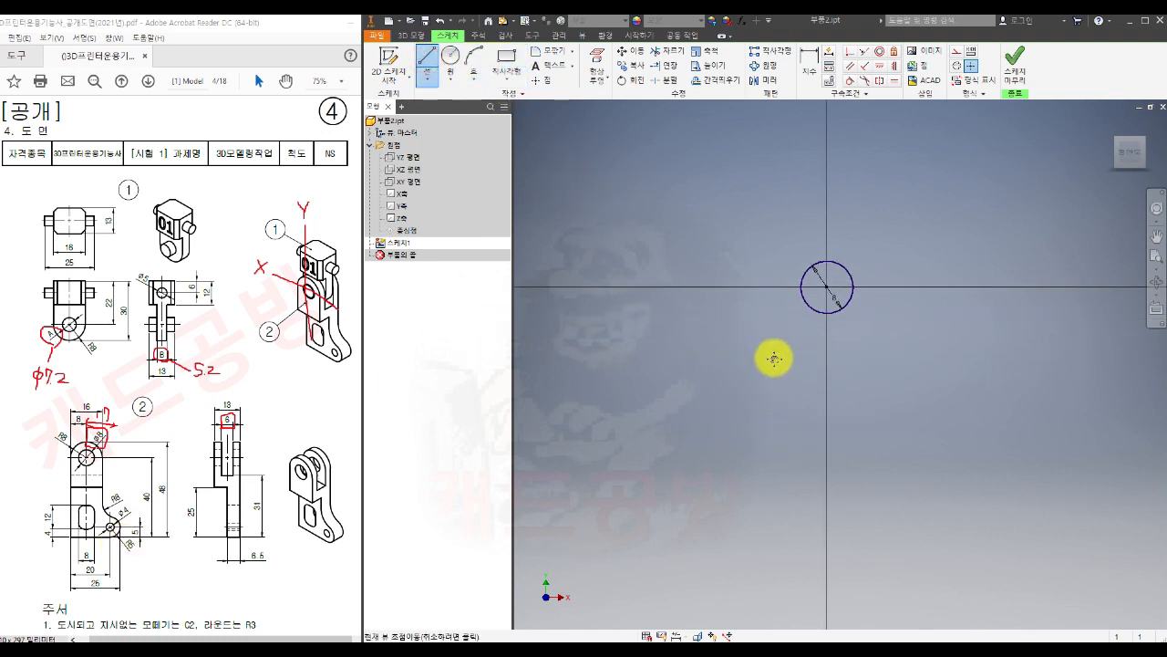
pyautogui.click(761, 215)
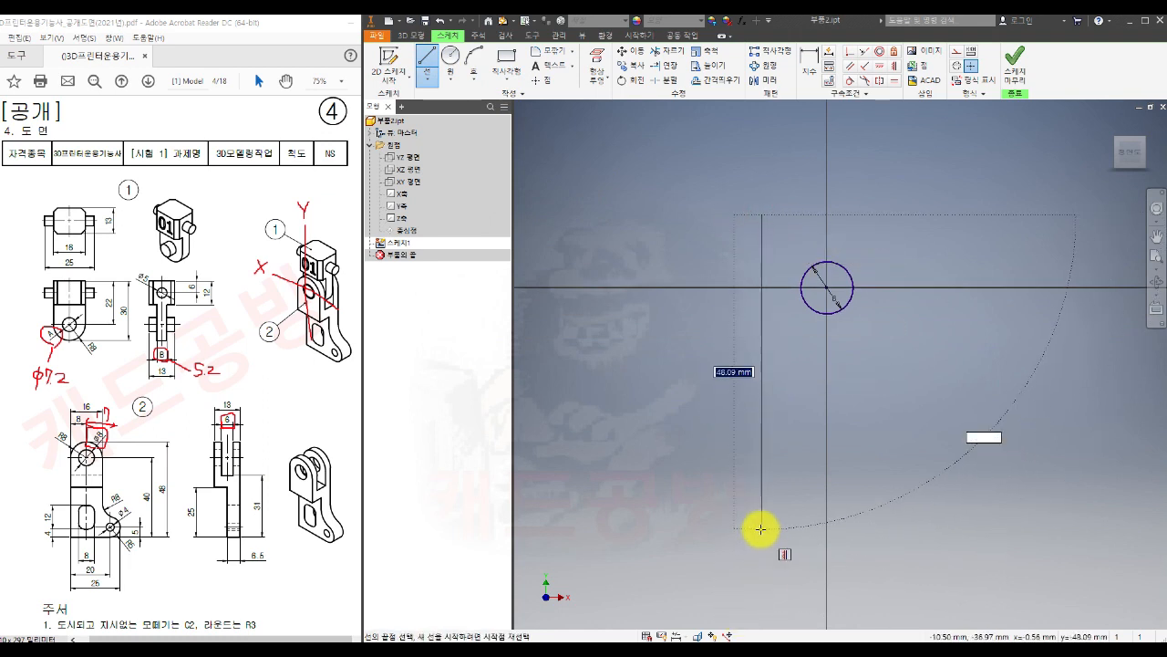
pyautogui.click(762, 529)
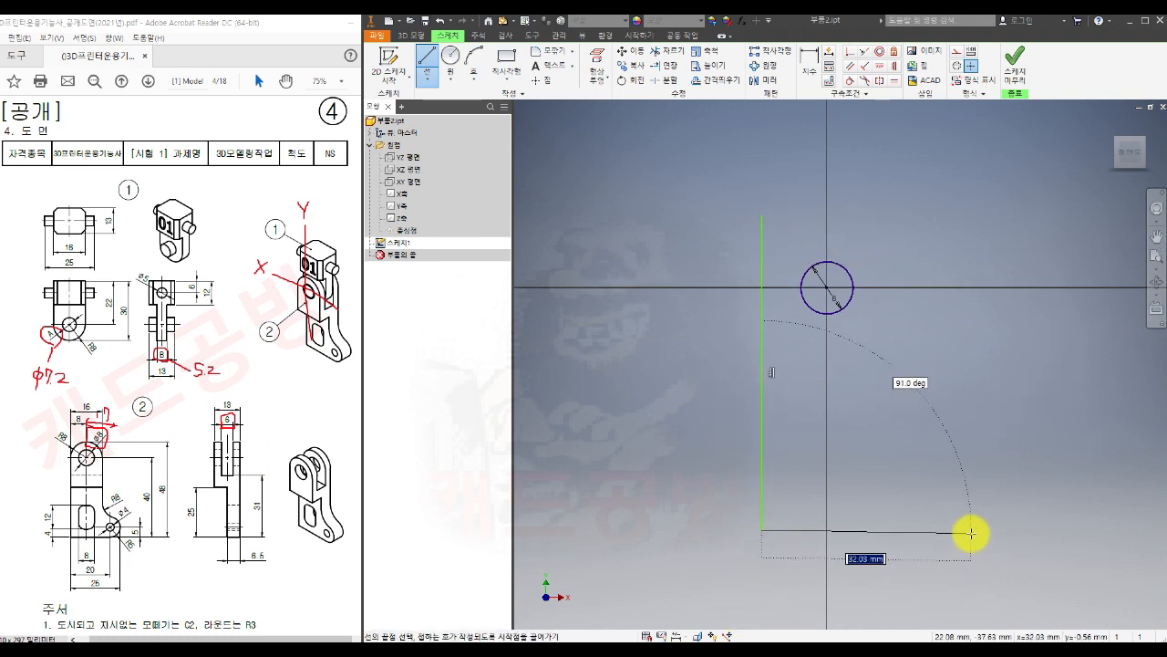
pyautogui.click(971, 533)
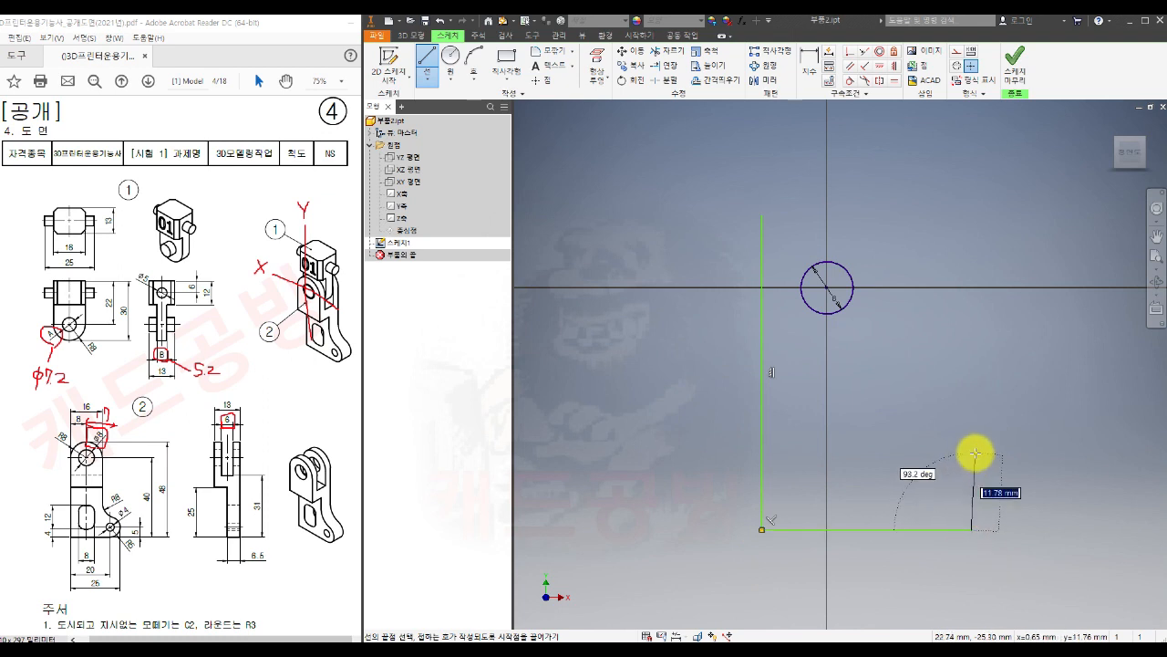
pyautogui.click(905, 451)
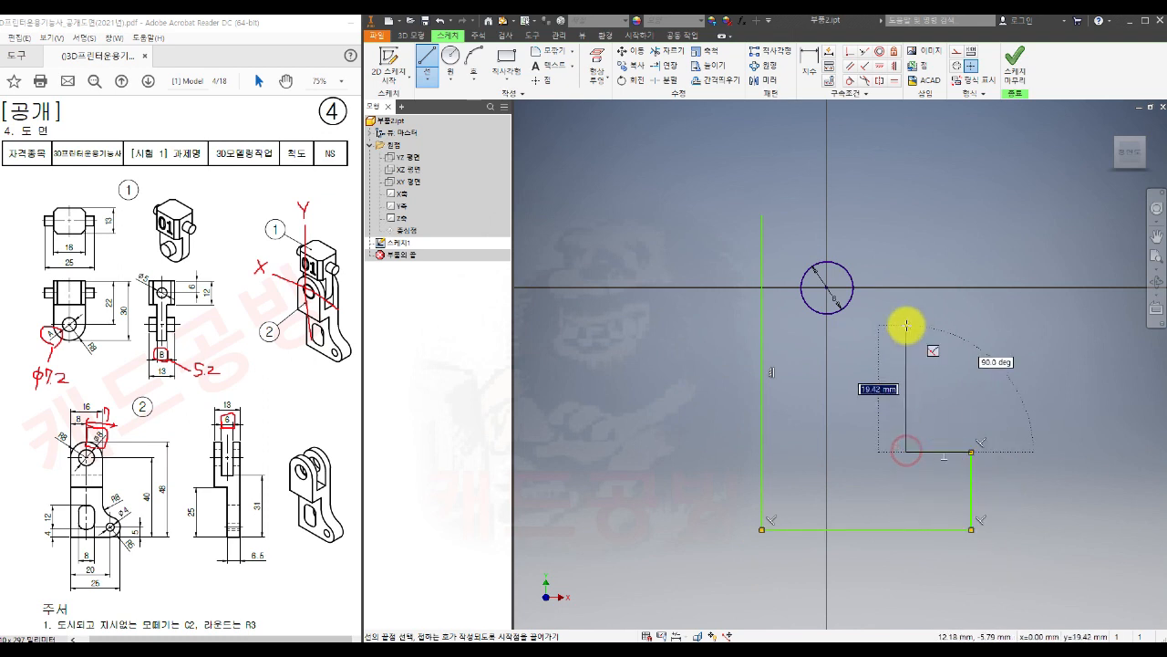
pyautogui.click(905, 228)
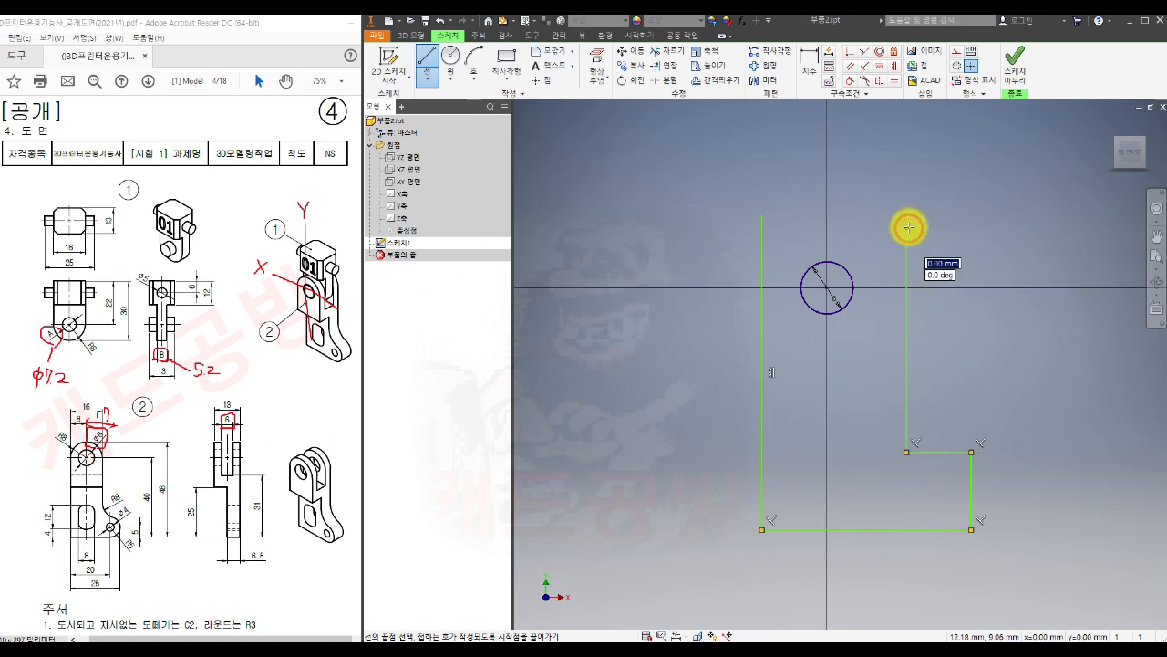
pyautogui.click(744, 228)
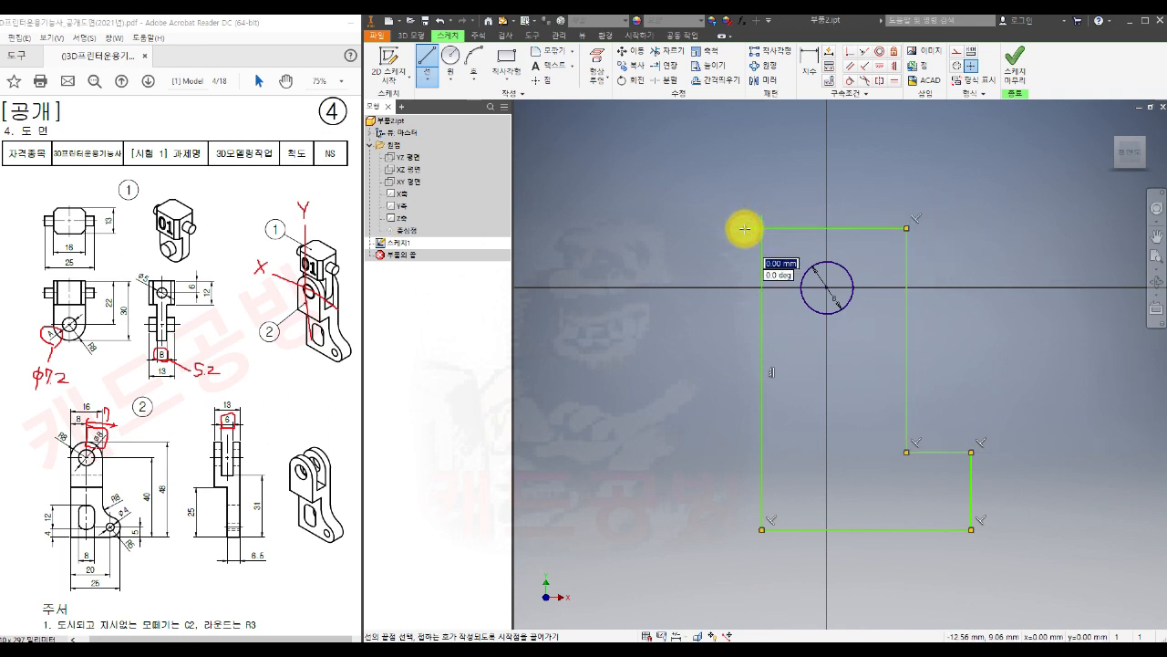
# - Close the L-shaped outline and trim the line ends overhanging its upper-left corner
pyautogui.press('c')
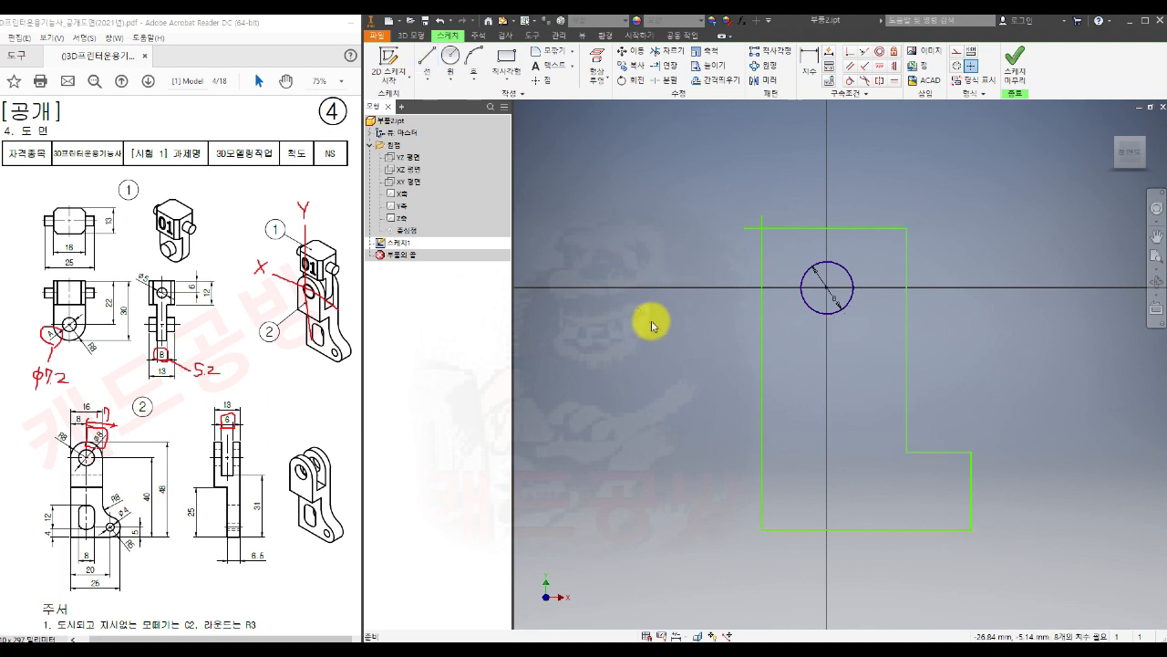
pyautogui.click(668, 51)
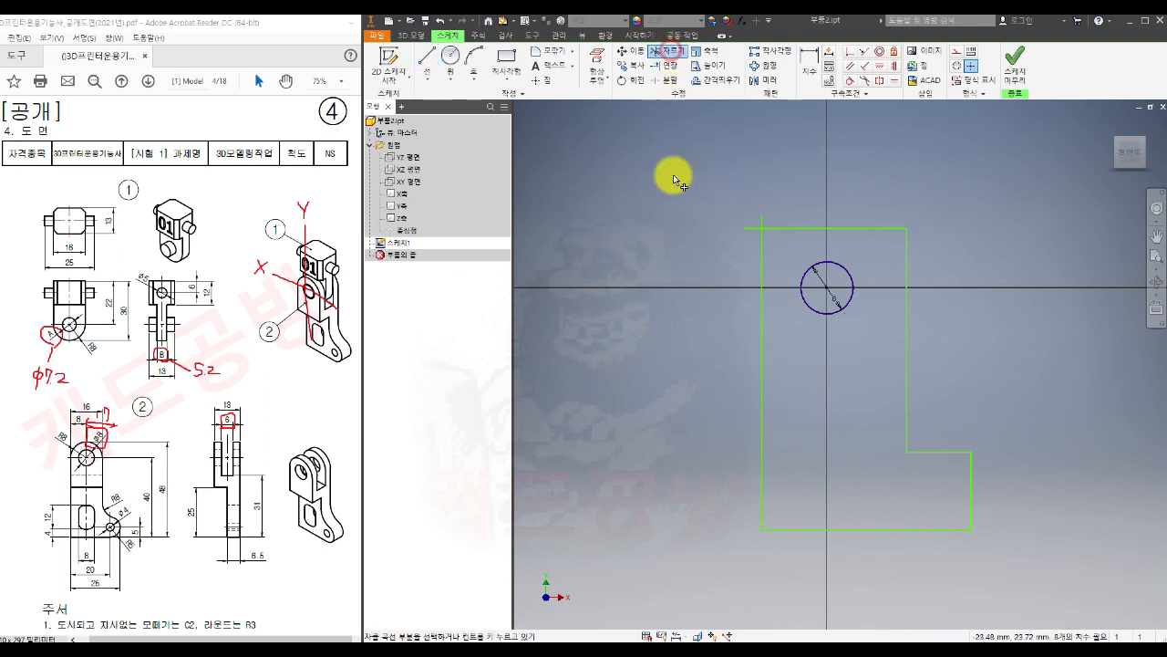
pyautogui.click(761, 222)
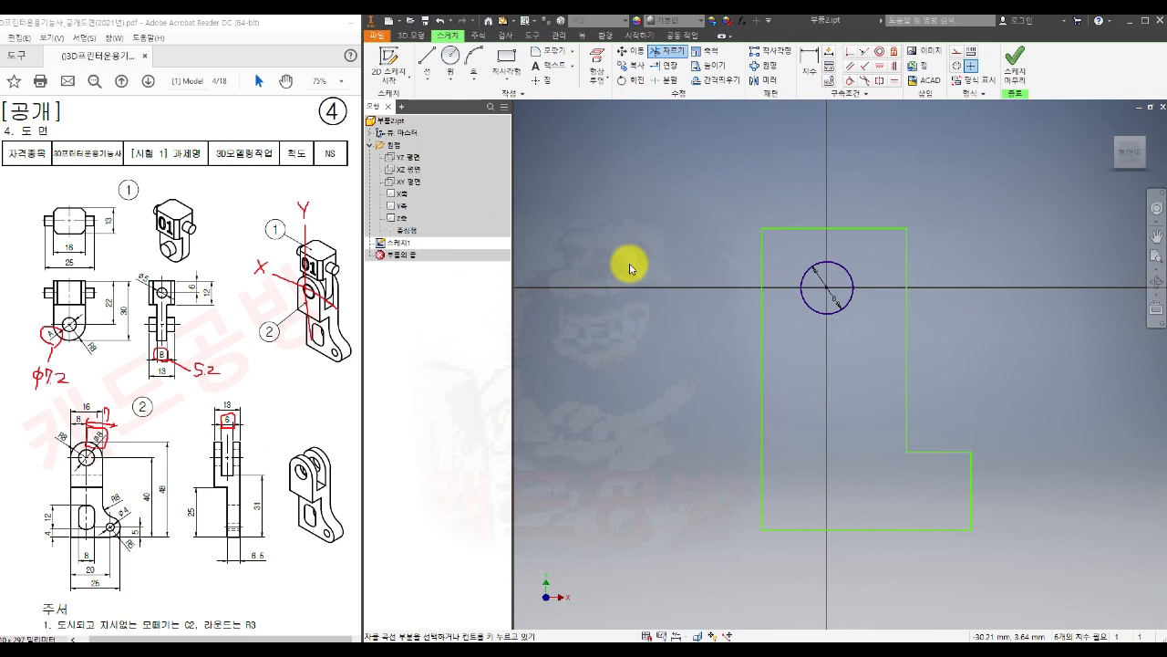
pyautogui.press('Escape')
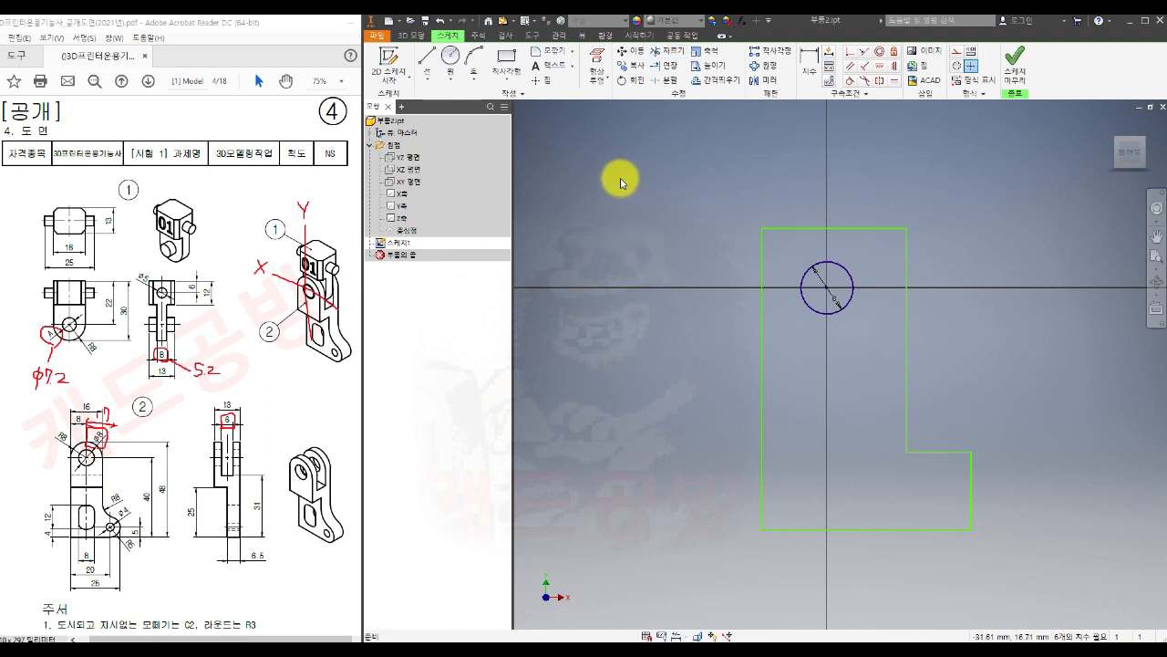
# - Project the Y axis into the sketch and convert it to a construction line
pyautogui.click(596, 55)
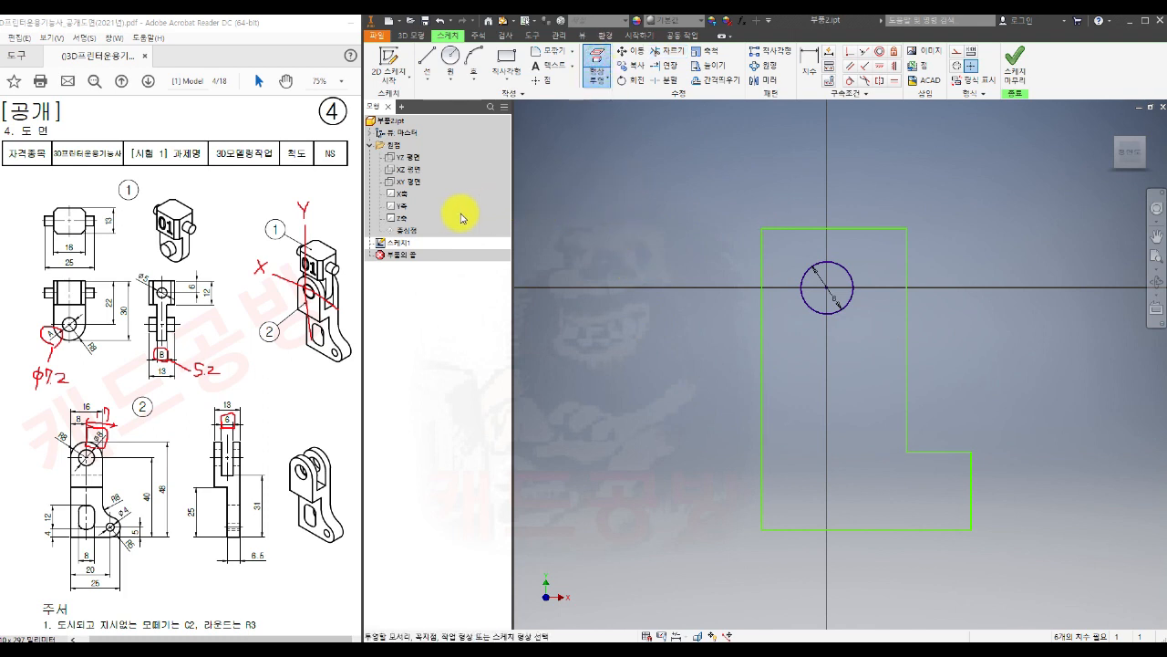
pyautogui.click(400, 206)
pyautogui.press('Escape')
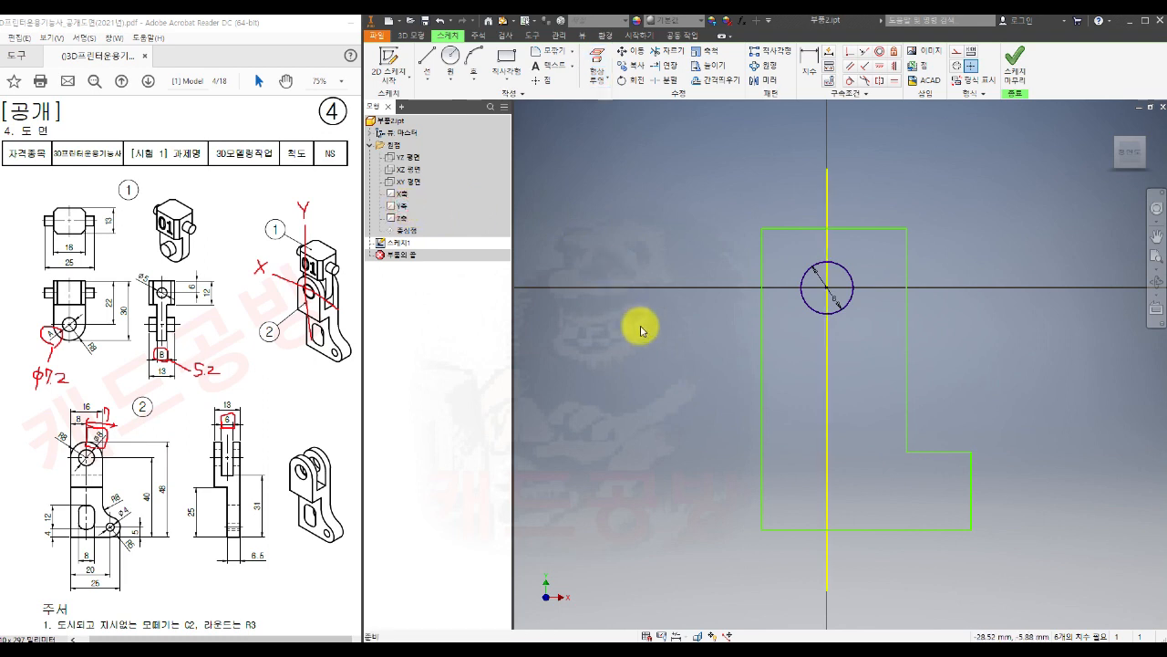
pyautogui.click(827, 195)
pyautogui.click(957, 51)
pyautogui.click(948, 188)
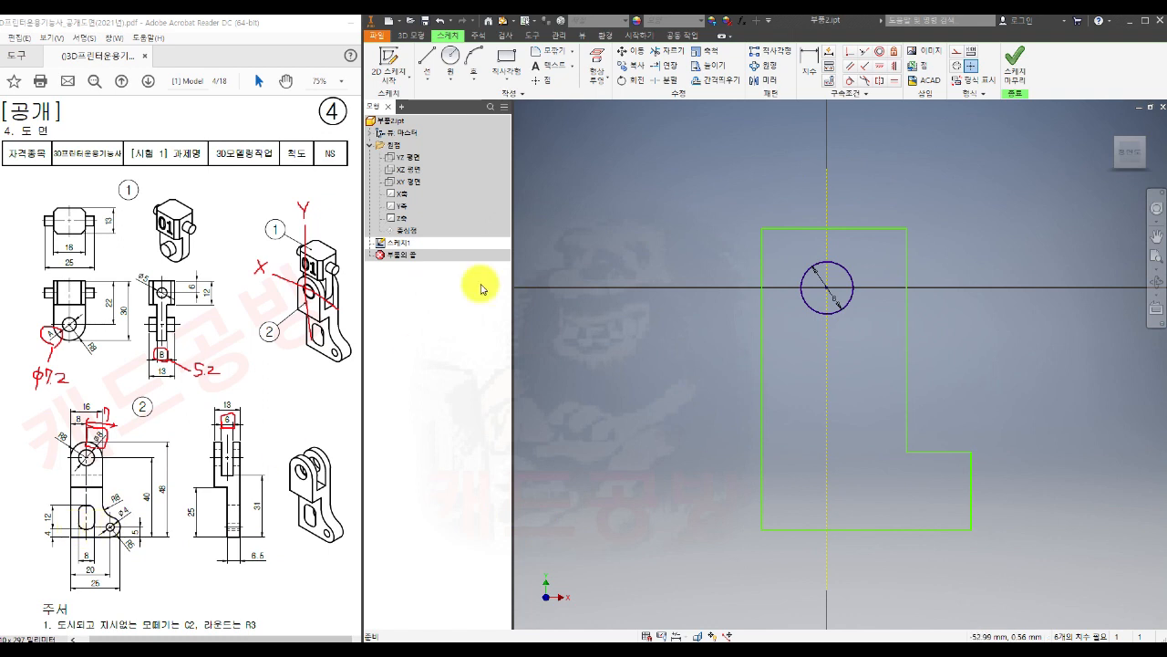
# - Sketch a rectangle about 7 mm wide and 13 mm high inside the lower part of the outline, across the vertical construction line
pyautogui.click(516, 65)
pyautogui.click(806, 411)
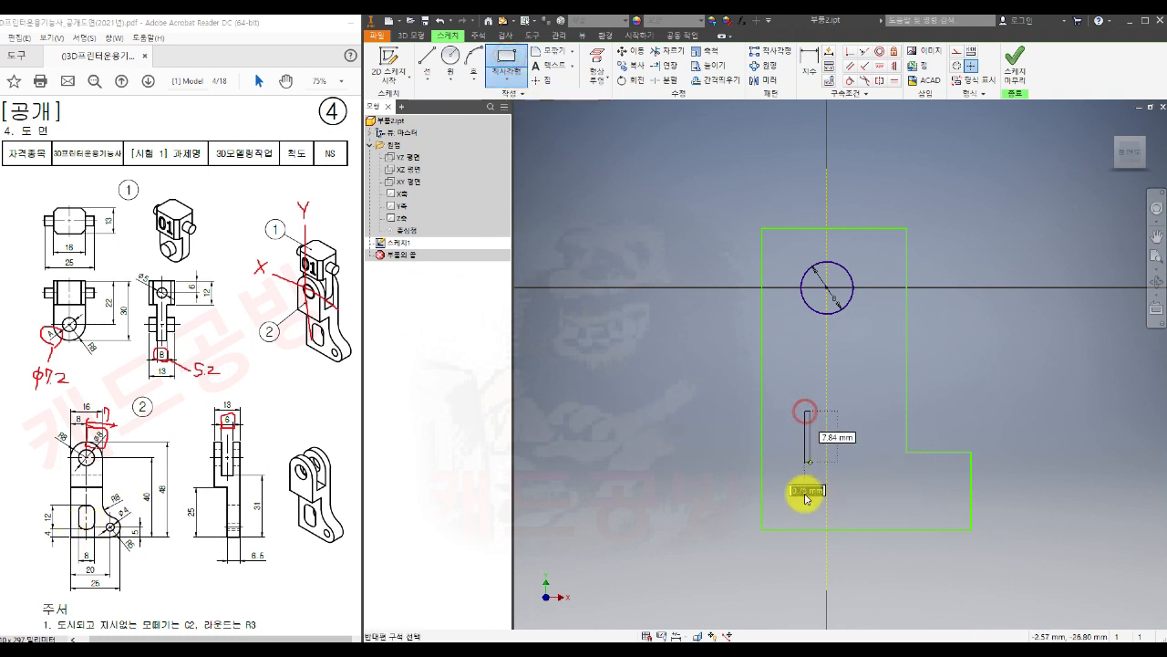
pyautogui.click(853, 497)
pyautogui.press('Escape')
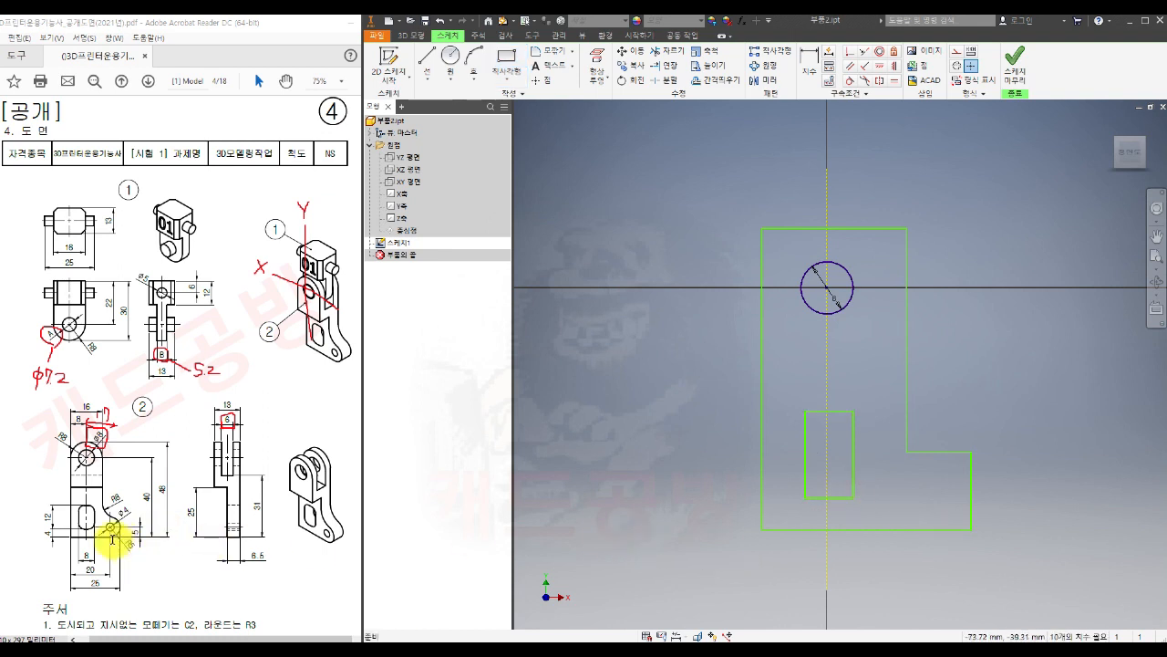
# - Draw a 4 mm diameter circle inside the foot of the outline
pyautogui.click(450, 56)
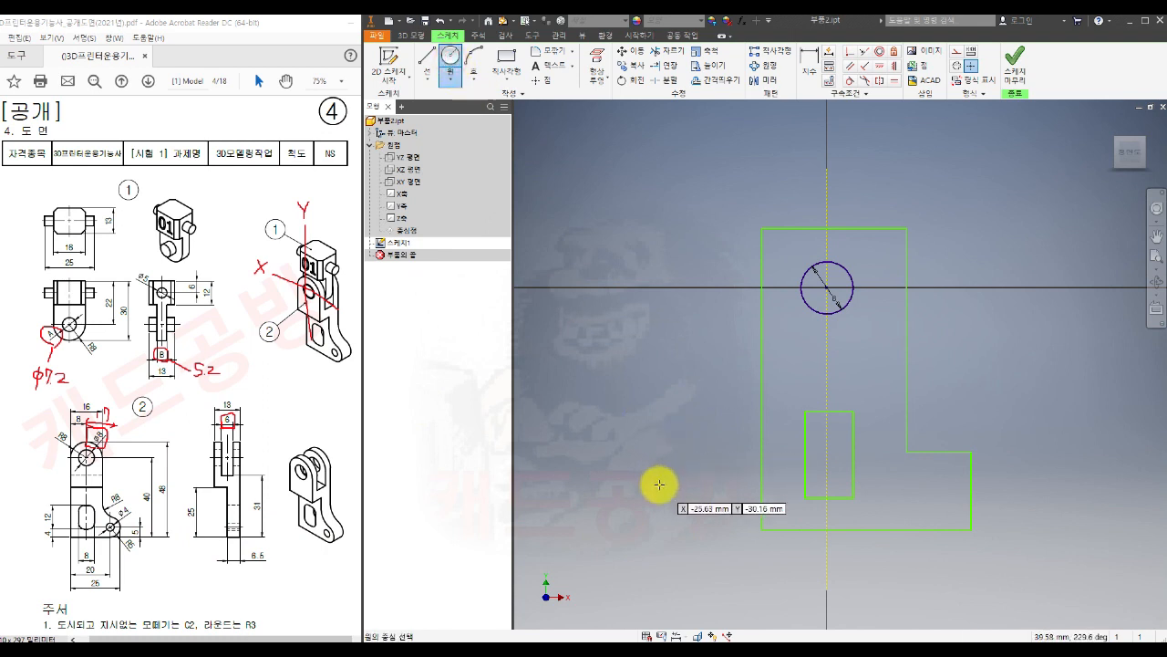
pyautogui.click(915, 487)
pyautogui.click(927, 496)
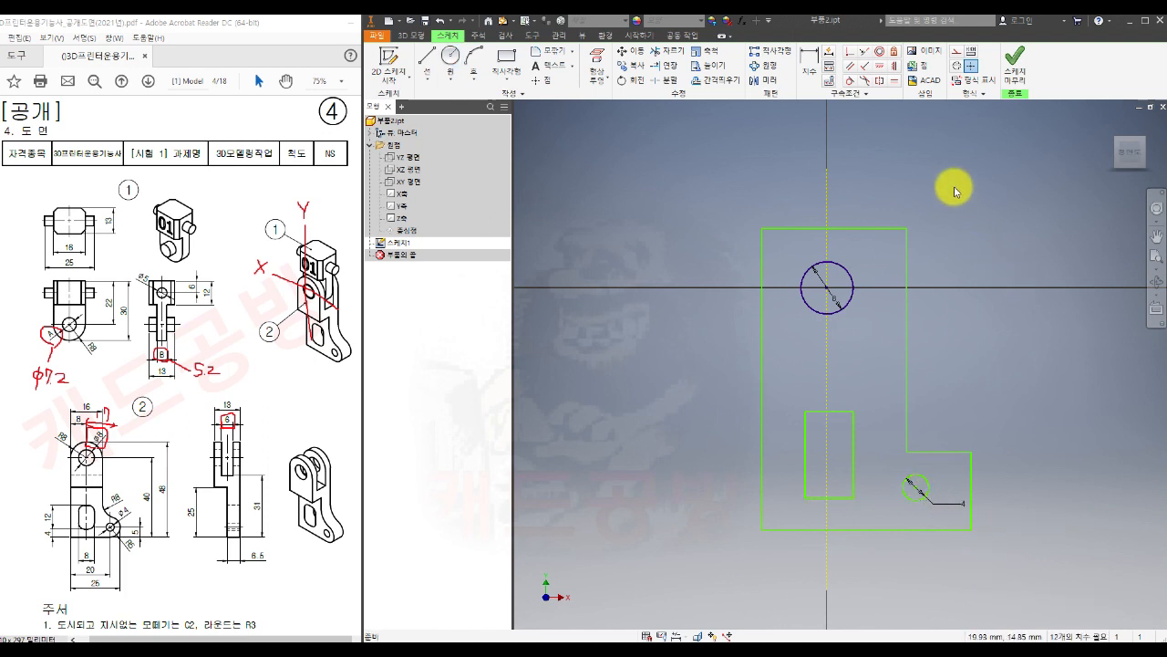
# - Make the upright's two long sides and the rectangle's two vertical sides symmetric about the vertical construction line
pyautogui.click(882, 84)
pyautogui.click(762, 257)
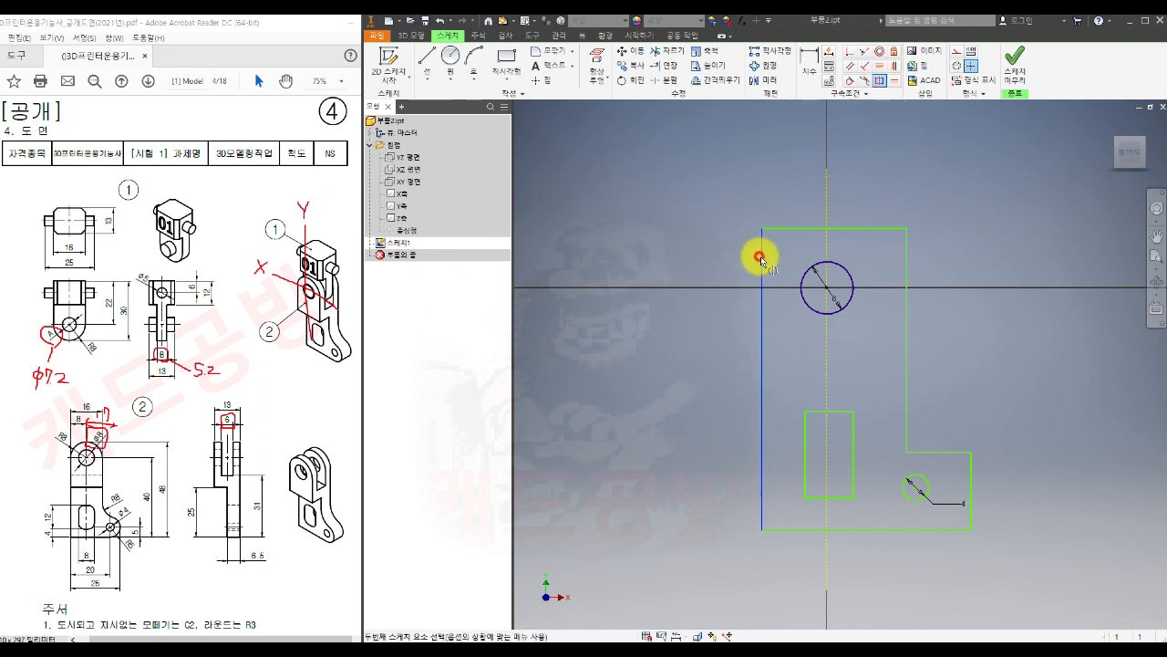
pyautogui.click(907, 264)
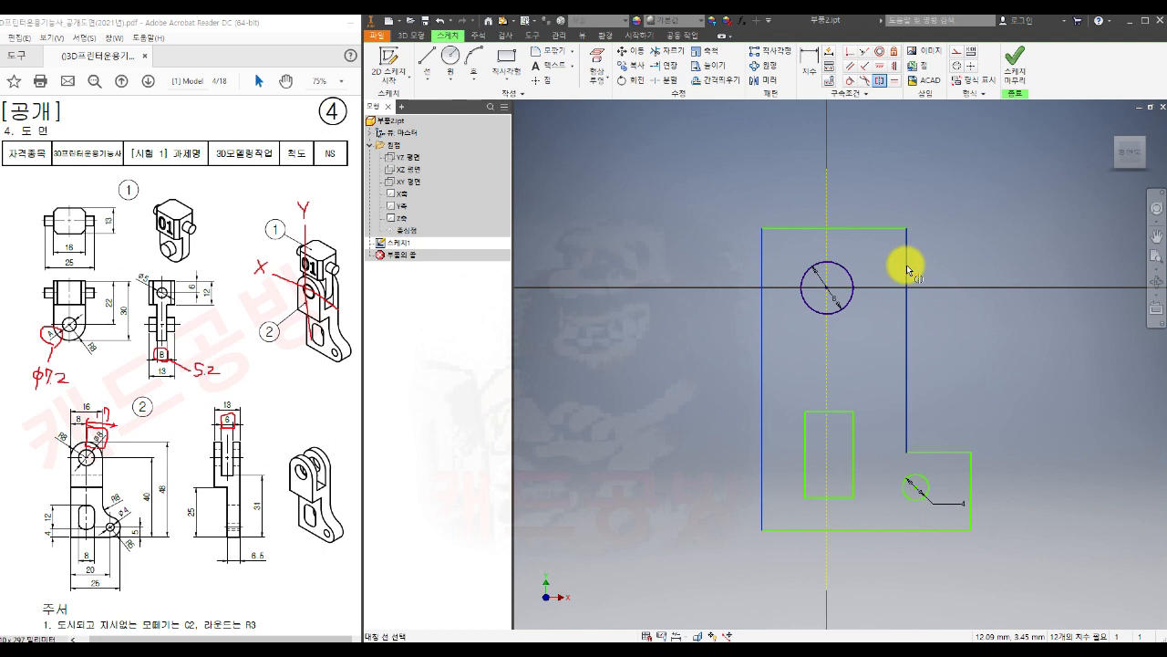
pyautogui.click(827, 242)
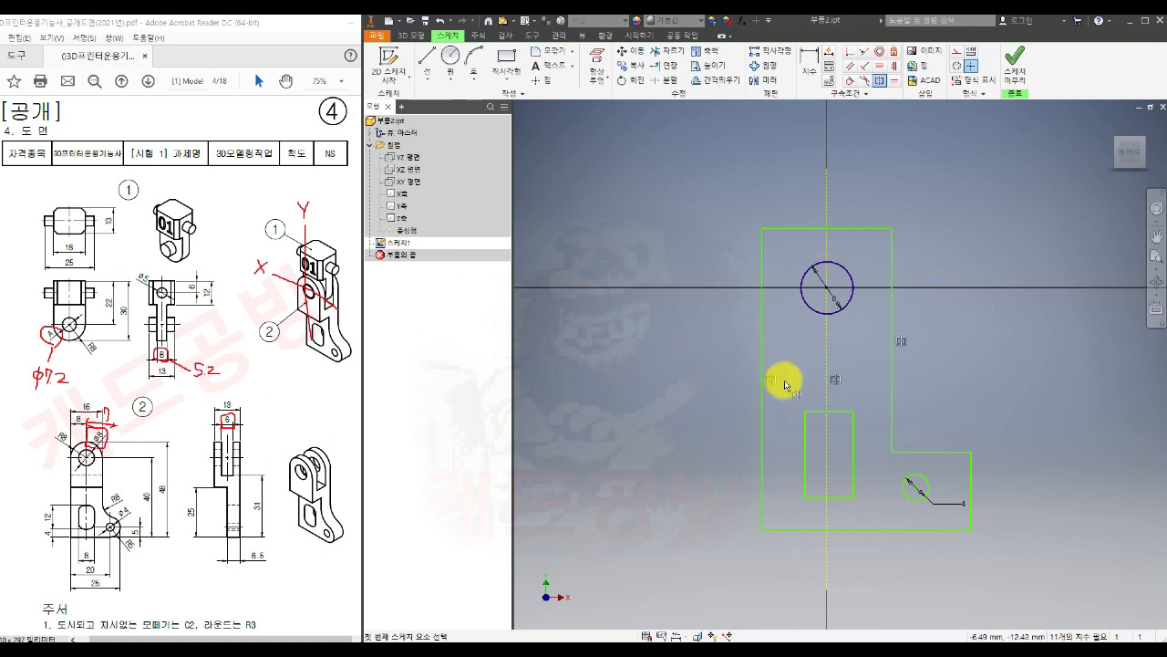
pyautogui.click(804, 459)
pyautogui.click(855, 464)
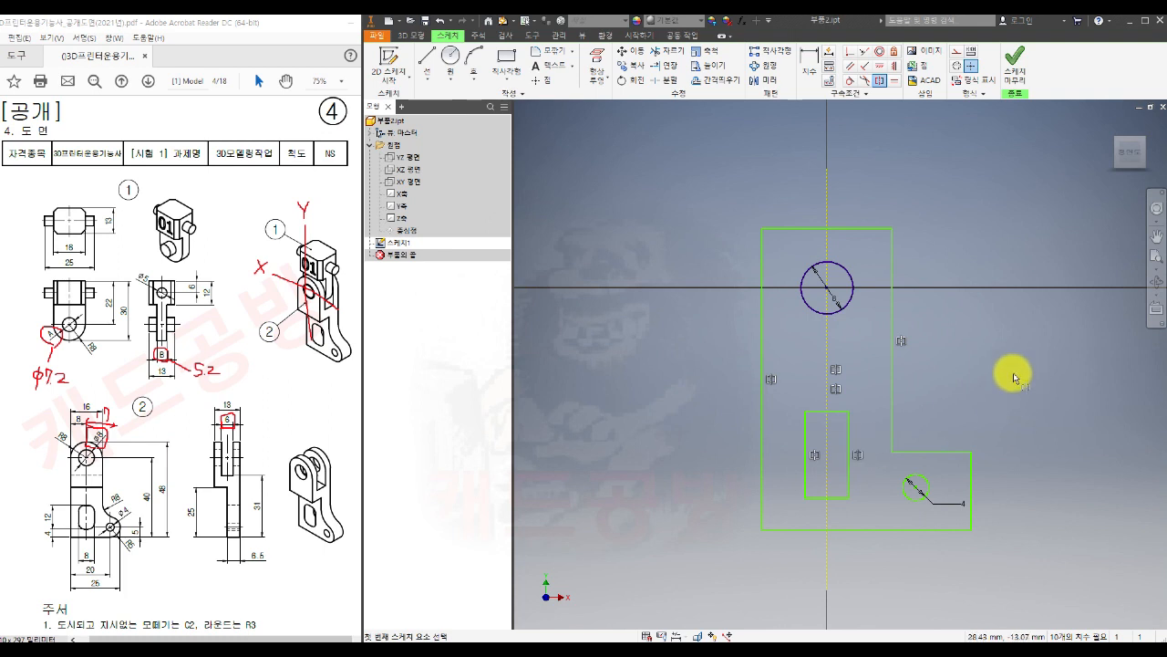
pyautogui.press('Escape')
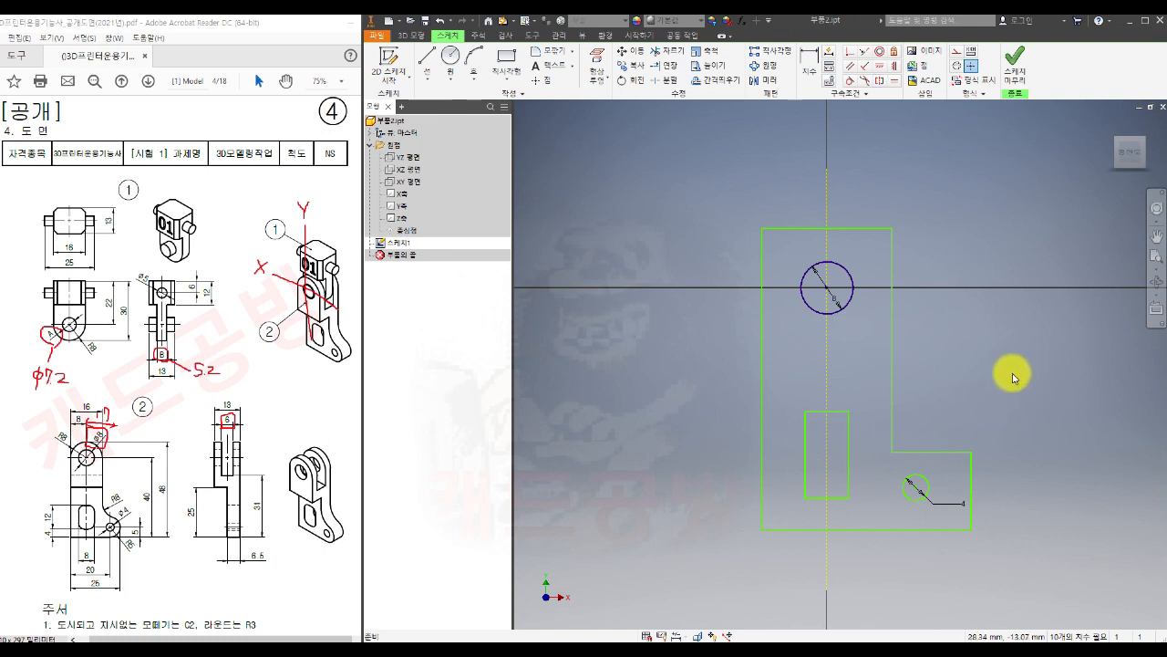
# - Dimension the width between the upright's two vertical sides as 16 mm
pyautogui.click(809, 64)
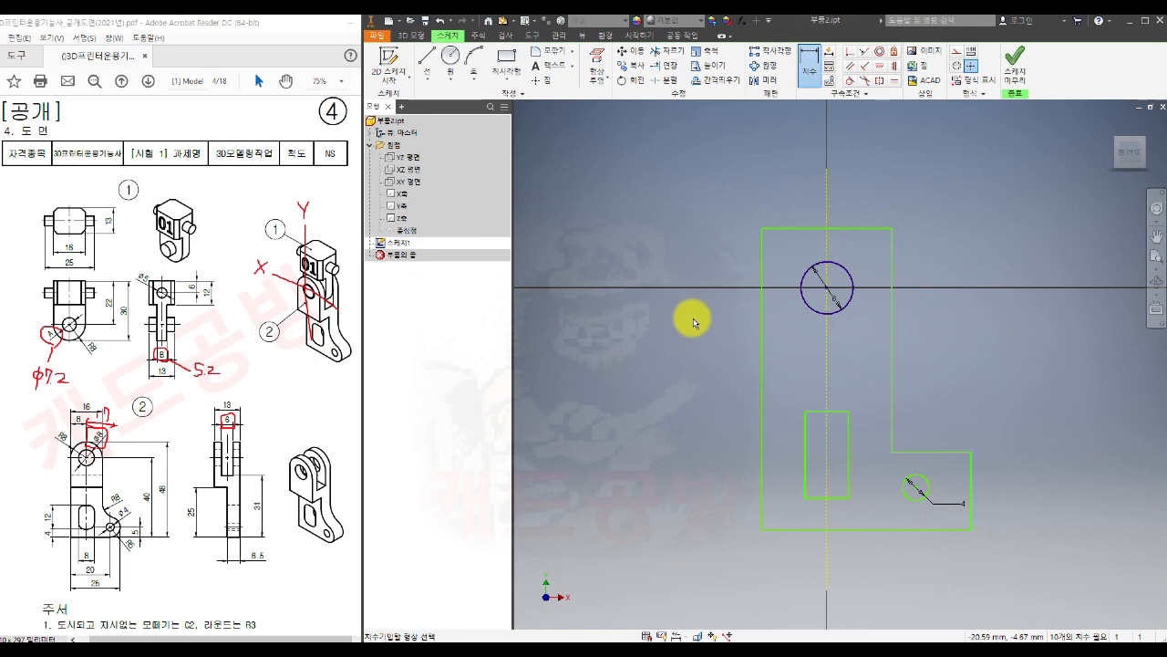
pyautogui.click(761, 257)
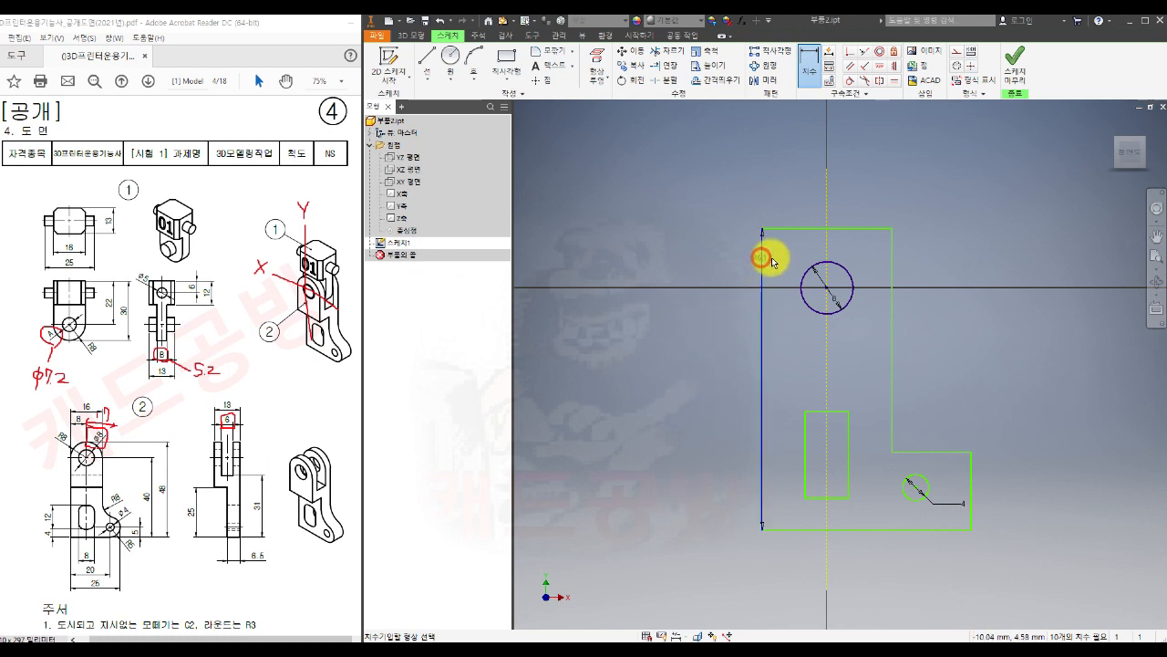
pyautogui.click(892, 271)
pyautogui.click(852, 175)
pyautogui.write('1')
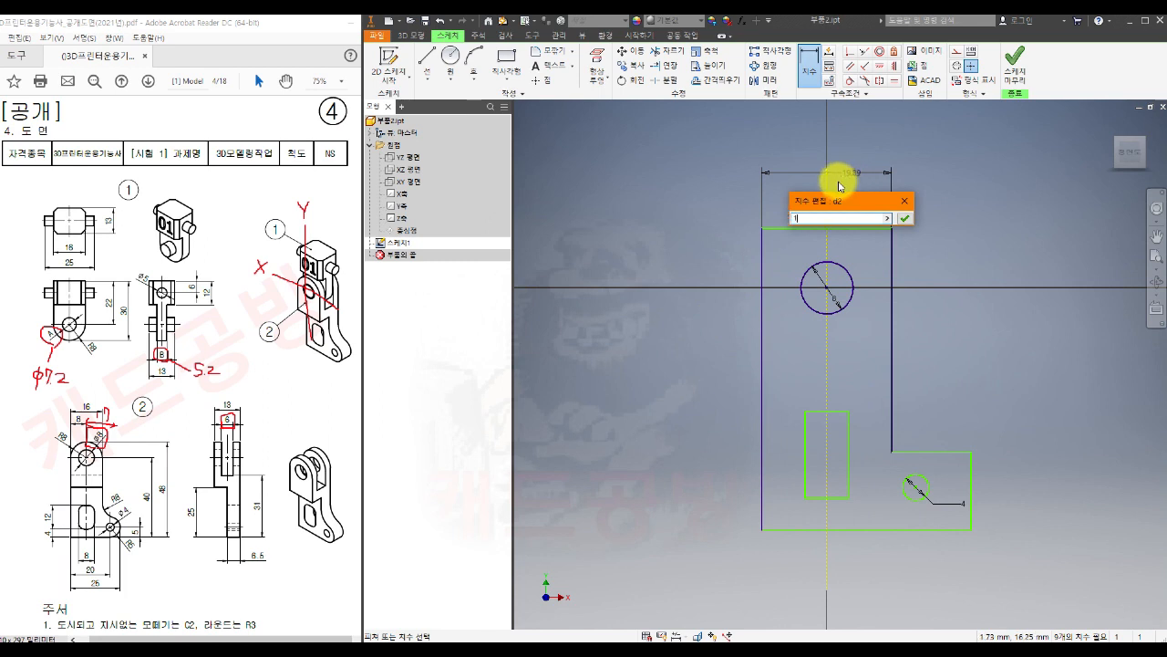
pyautogui.write('6')
pyautogui.press('Return')
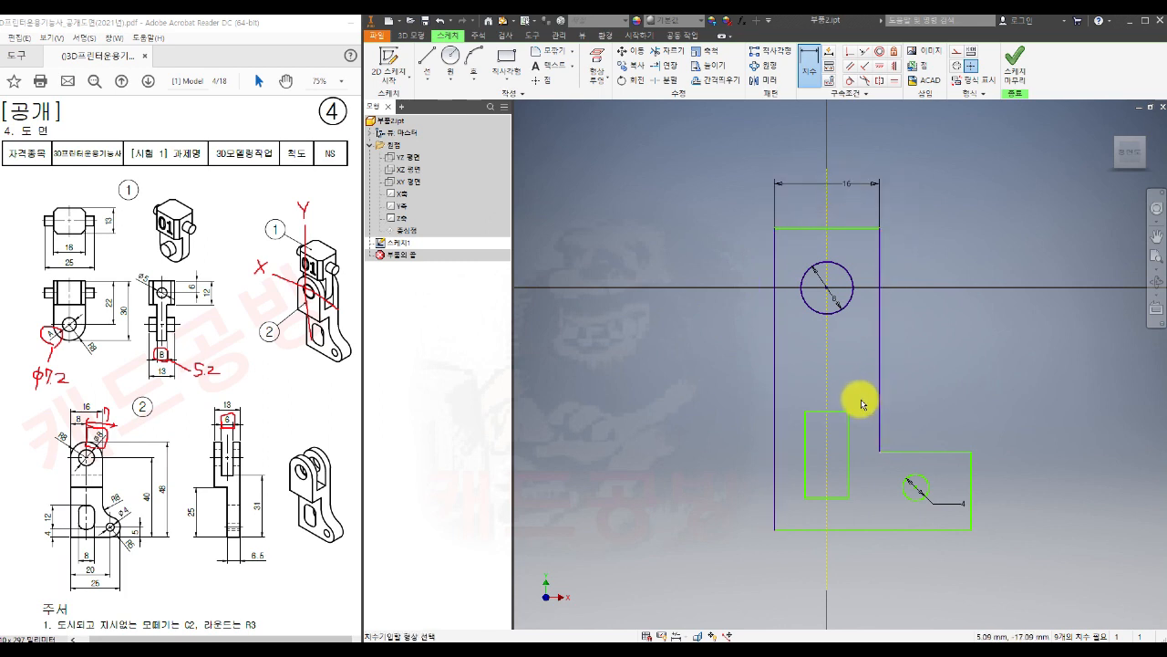
# - Dimension the width of the inner rectangle as 8 mm
pyautogui.click(806, 451)
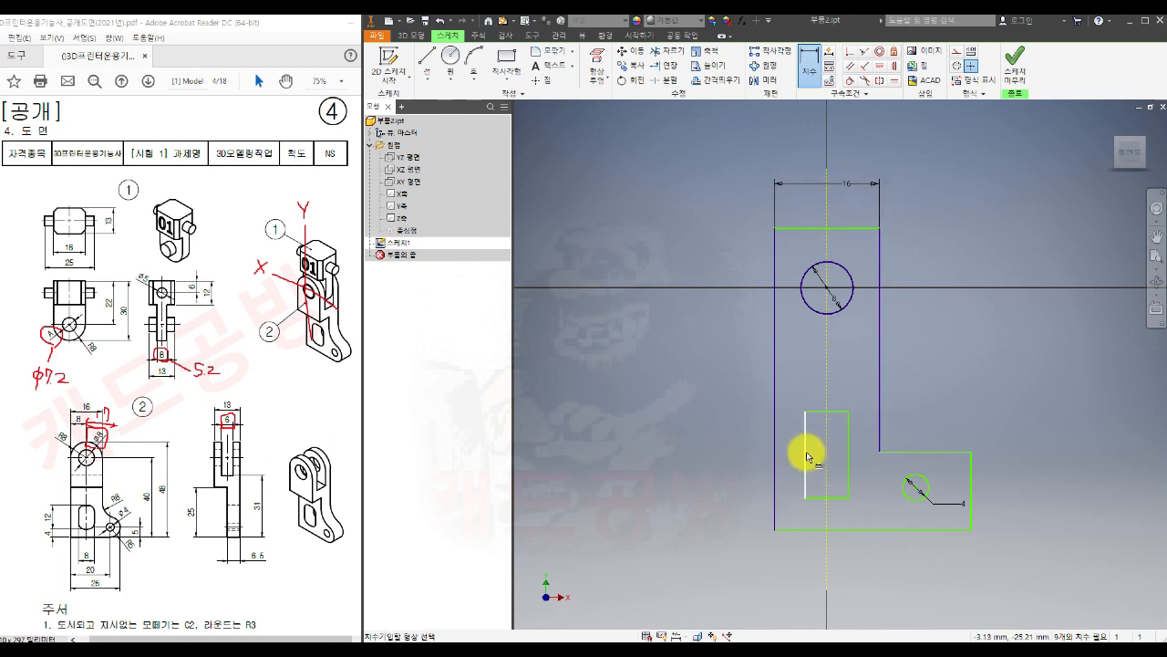
pyautogui.click(848, 459)
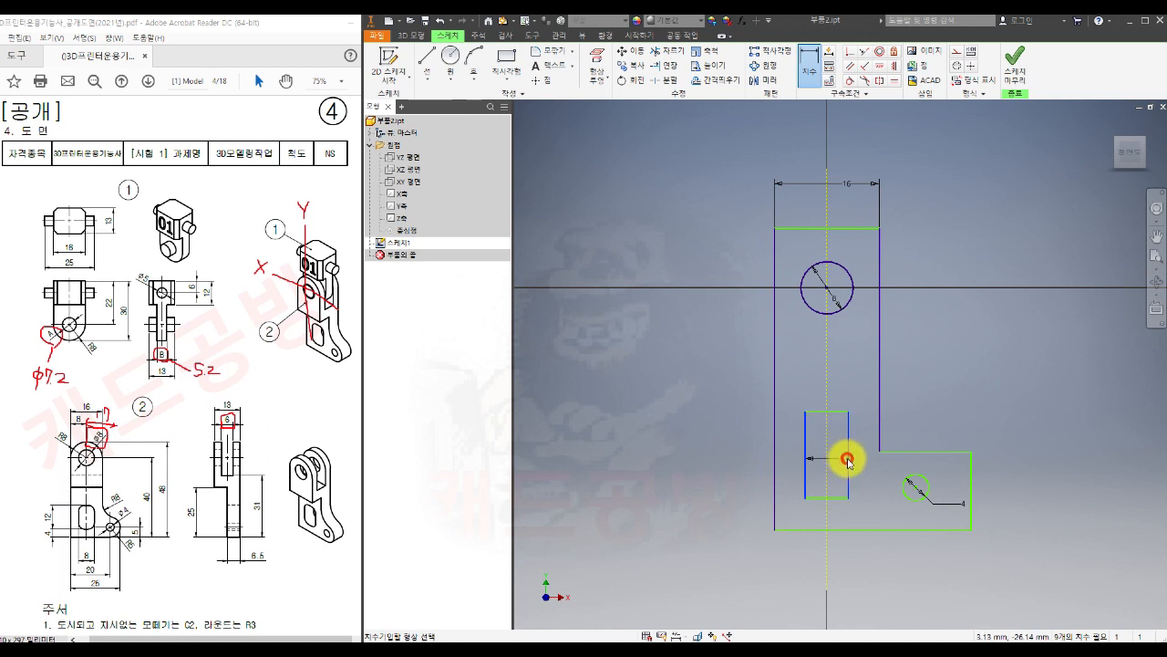
pyautogui.click(842, 370)
pyautogui.write('8')
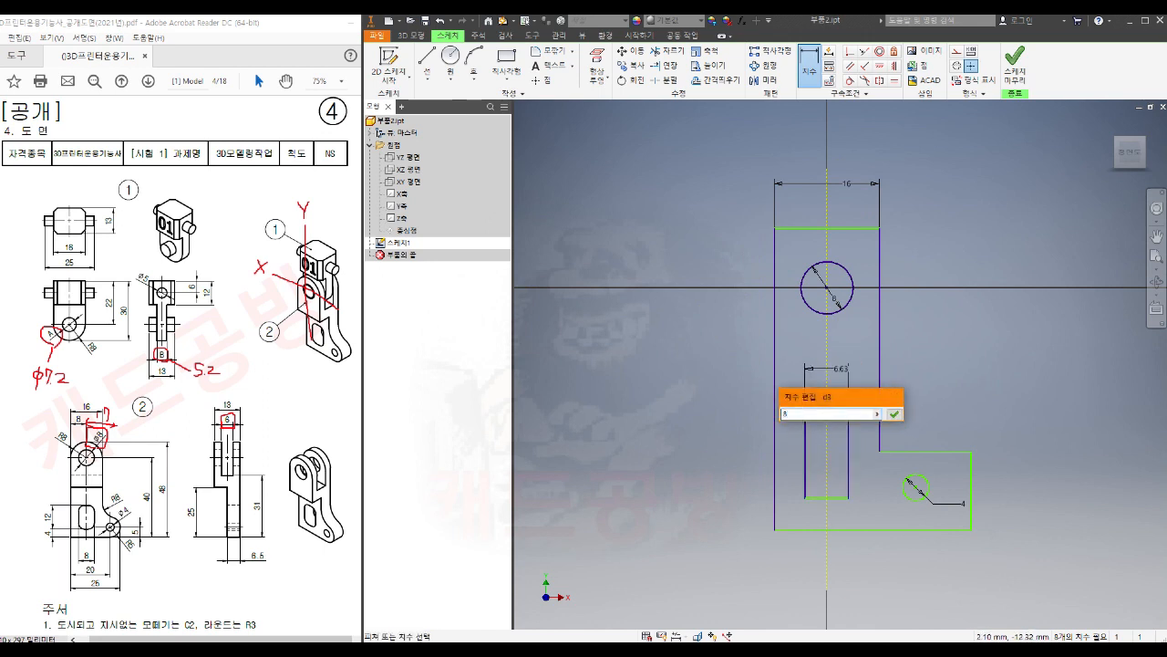
pyautogui.press('Return')
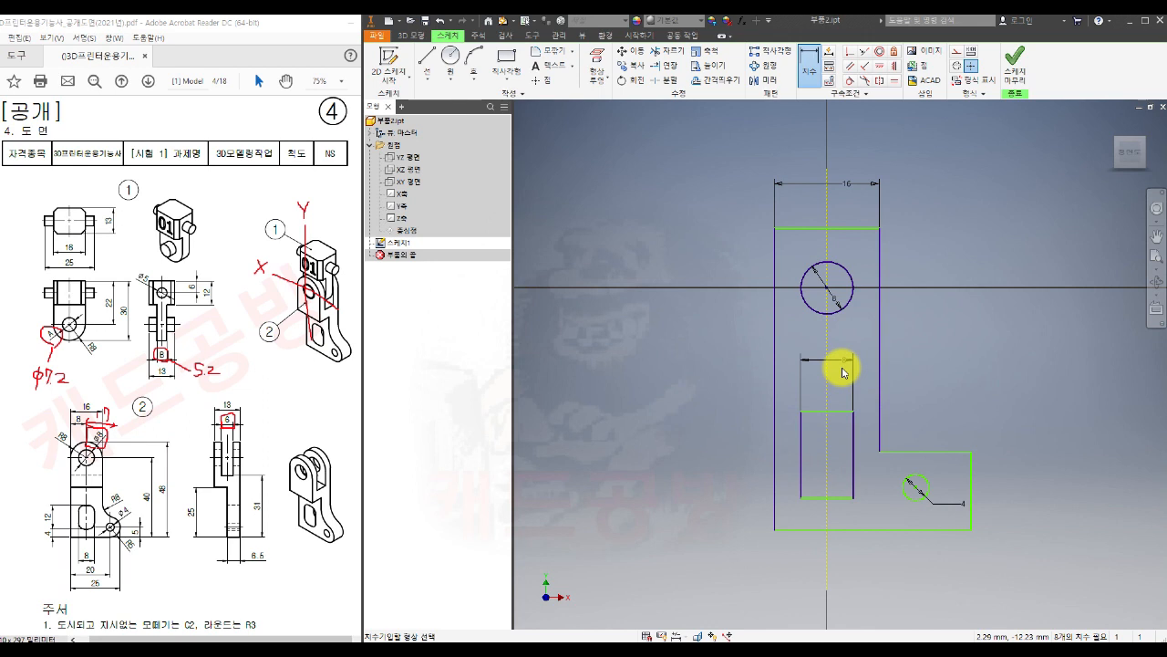
# - Dimension the outline's overall height from top edge to base as 48 mm
pyautogui.click(794, 228)
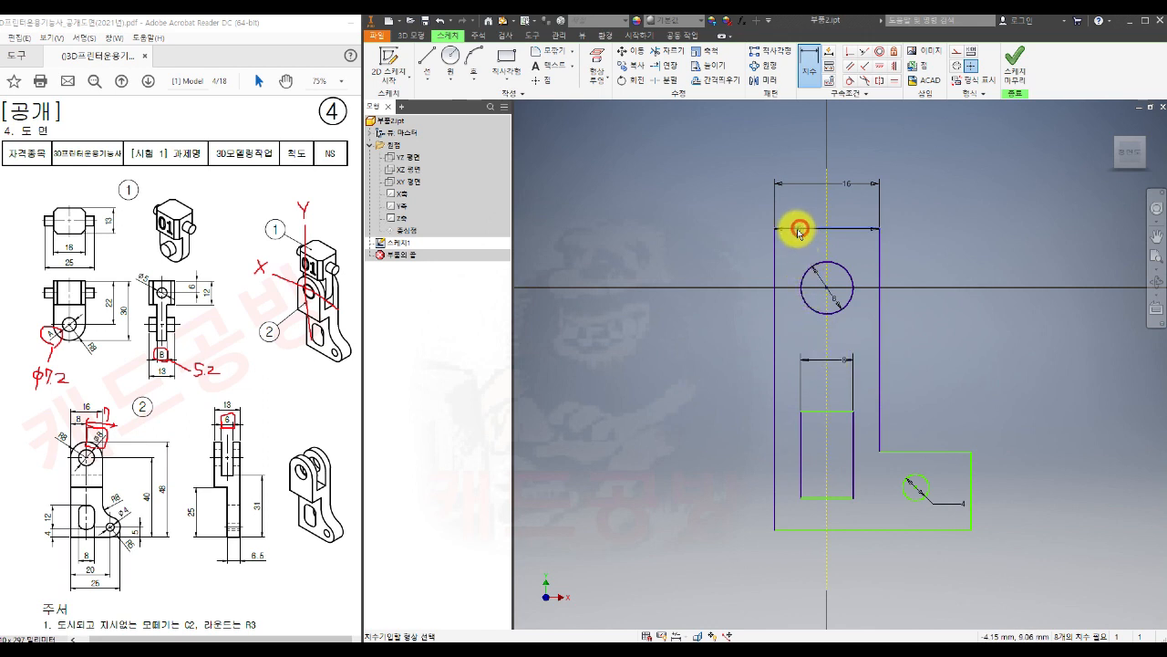
pyautogui.click(791, 529)
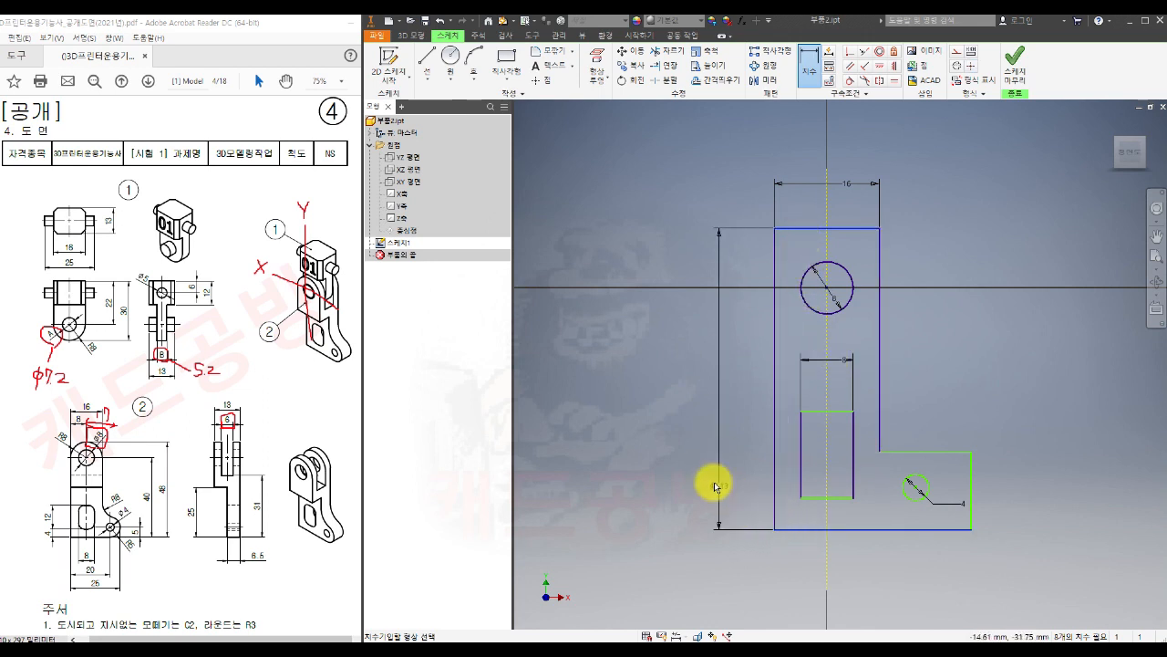
pyautogui.click(671, 417)
pyautogui.write('48')
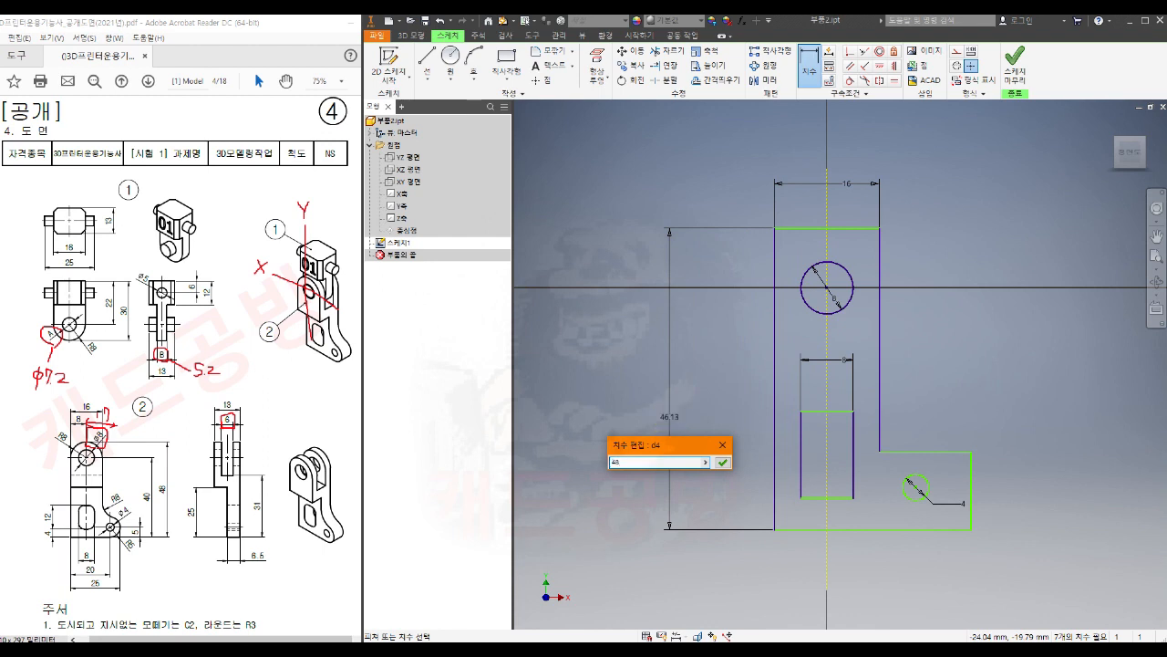
pyautogui.press('Return')
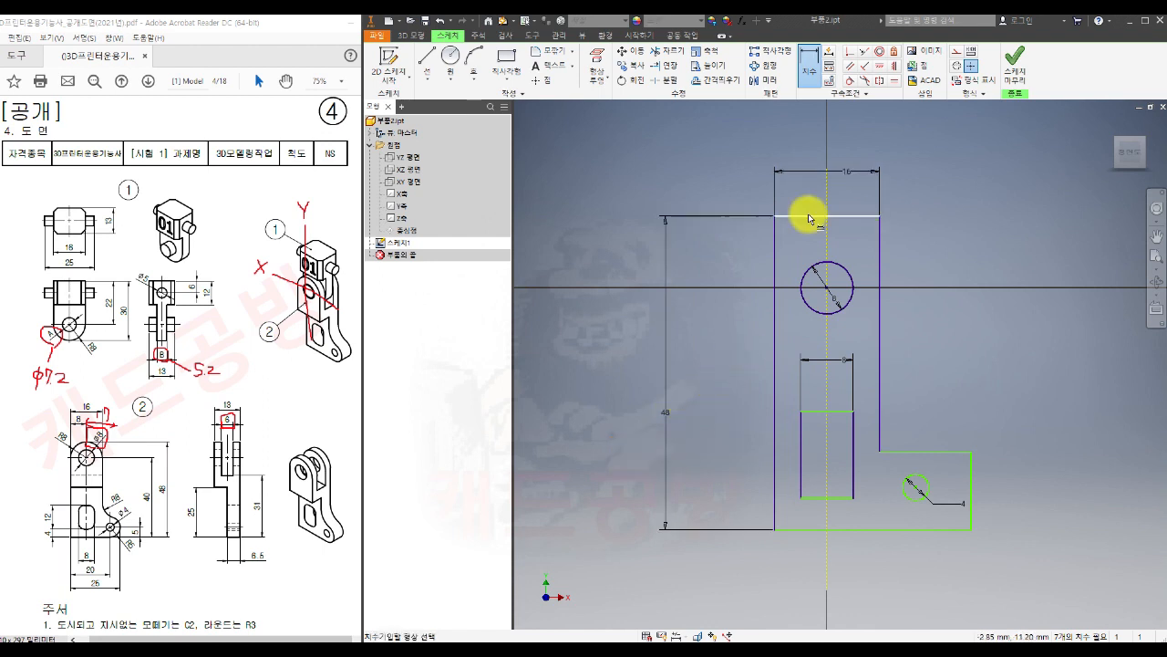
# - Dimension the distance from the outline's top edge to the 8 mm circle's centre as 8 mm
pyautogui.click(808, 216)
pyautogui.click(824, 287)
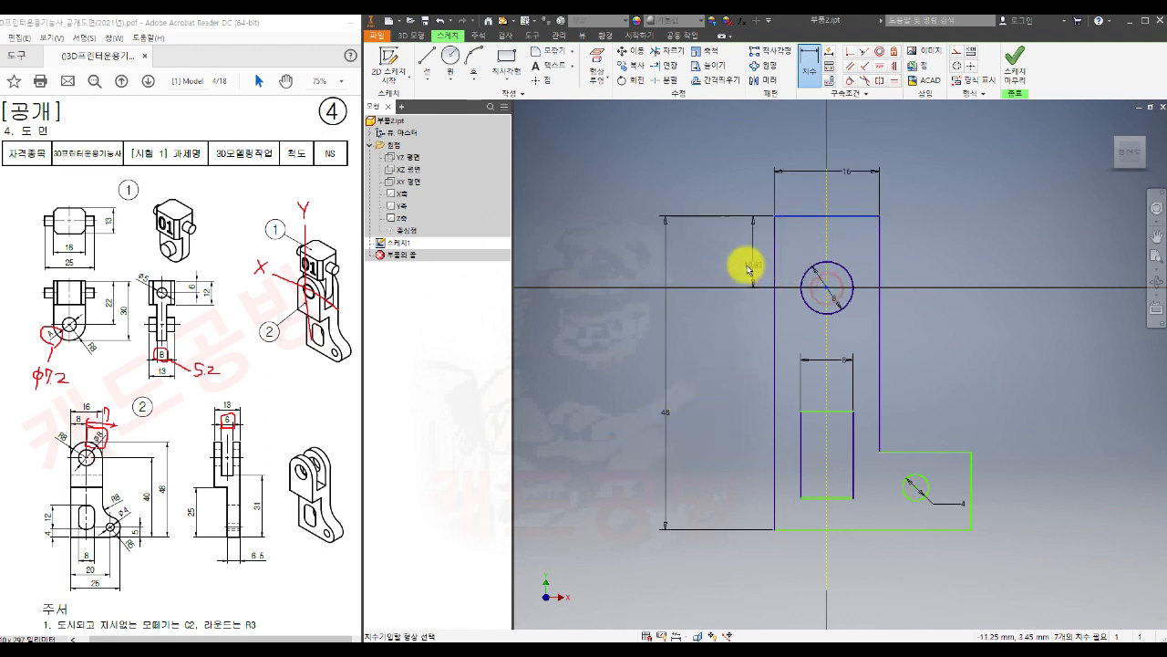
pyautogui.click(727, 268)
pyautogui.write('8')
pyautogui.press('Return')
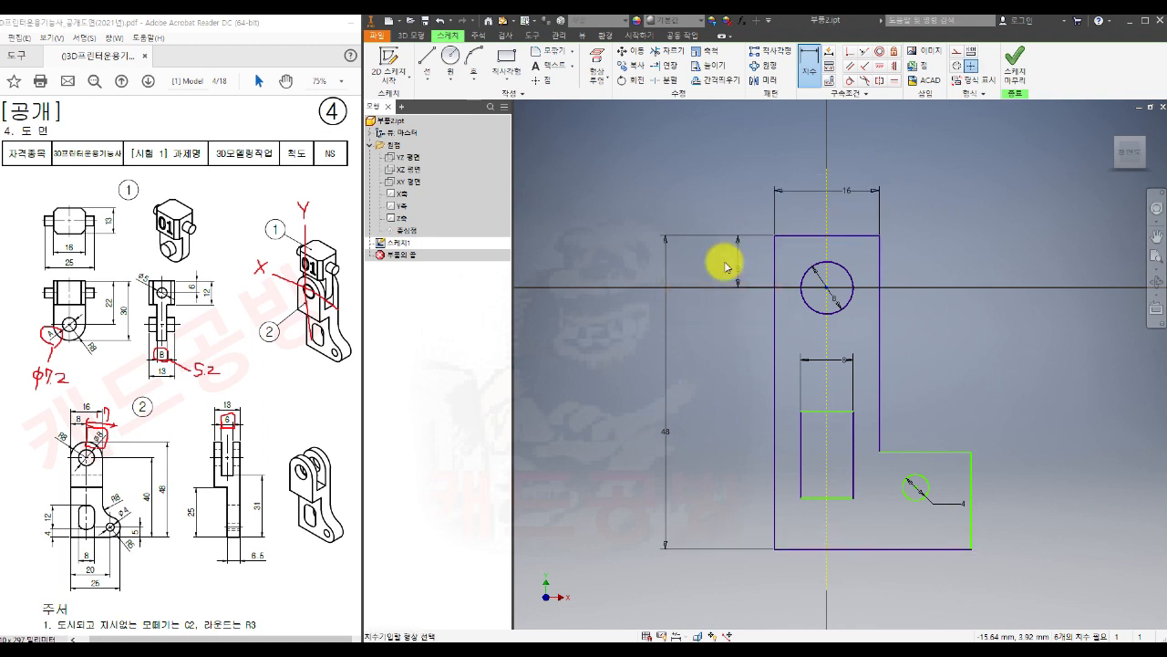
pyautogui.click(727, 266)
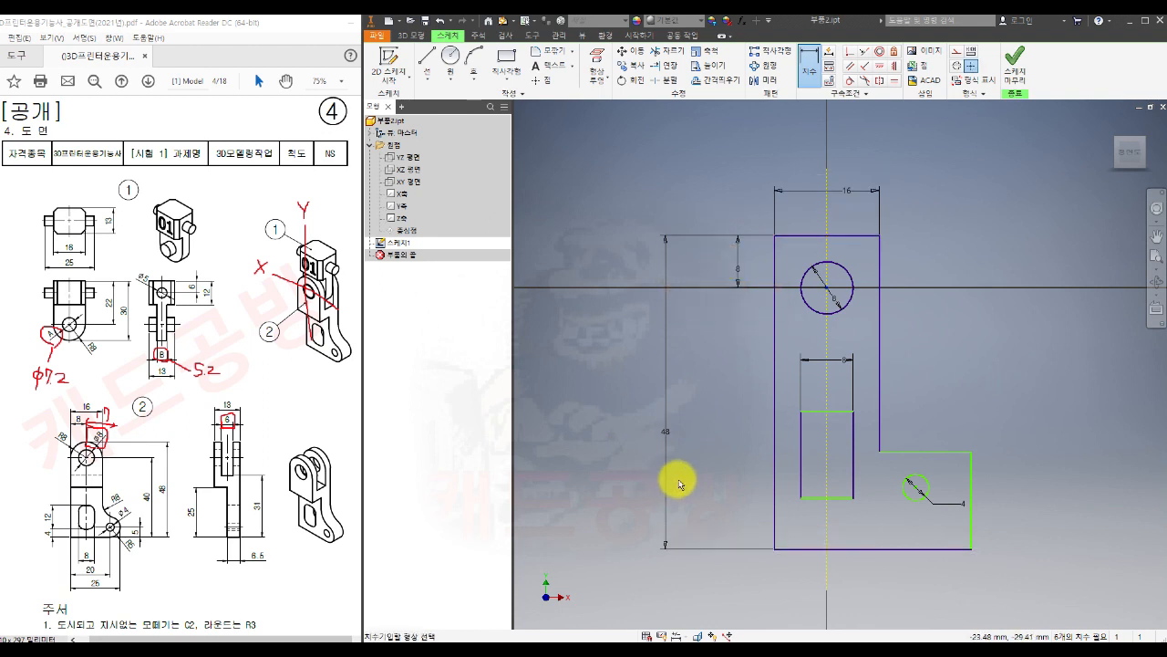
# - Dimension the height of the inner rectangle as 12 mm
pyautogui.click(815, 498)
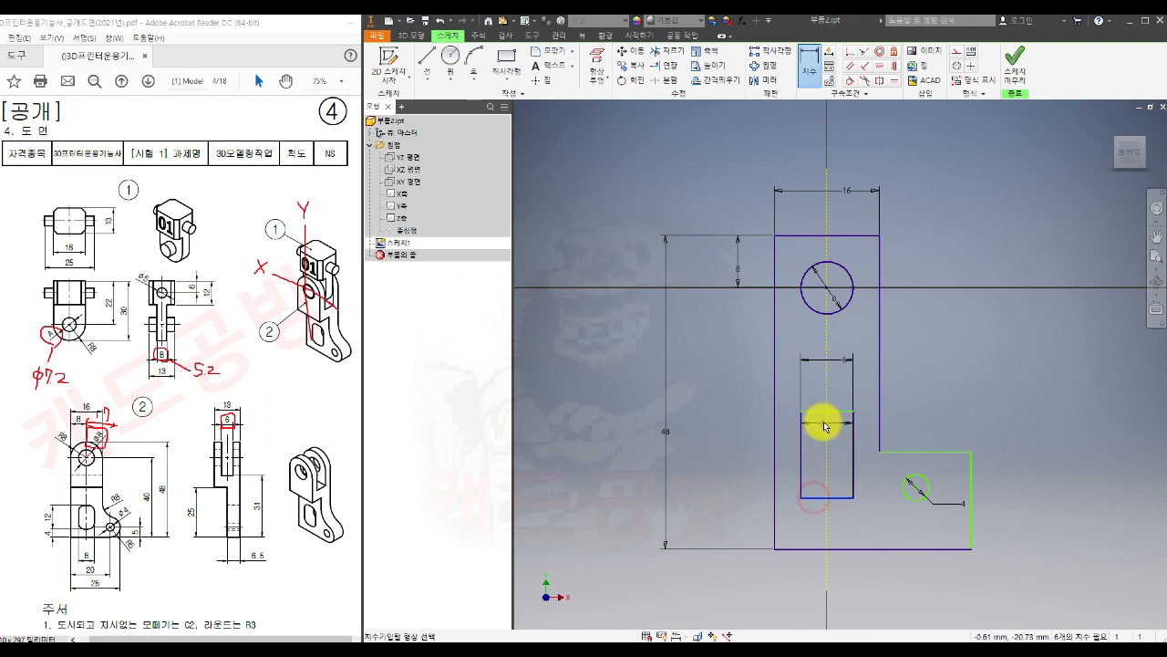
pyautogui.click(820, 413)
pyautogui.click(748, 462)
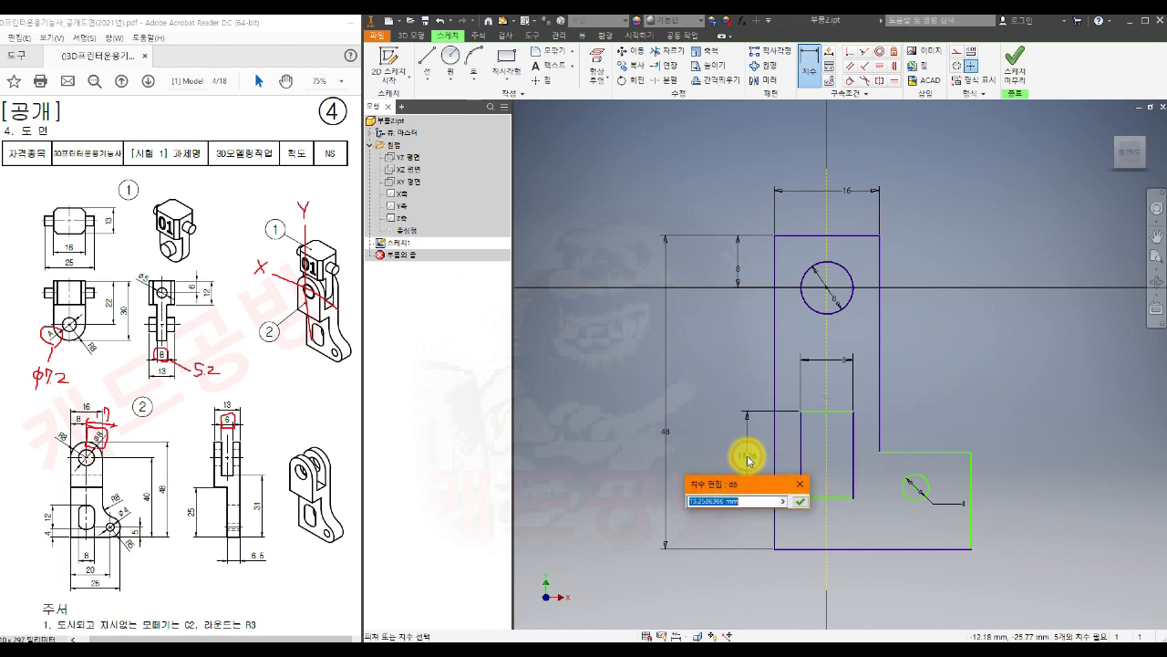
pyautogui.write('12')
pyautogui.press('Return')
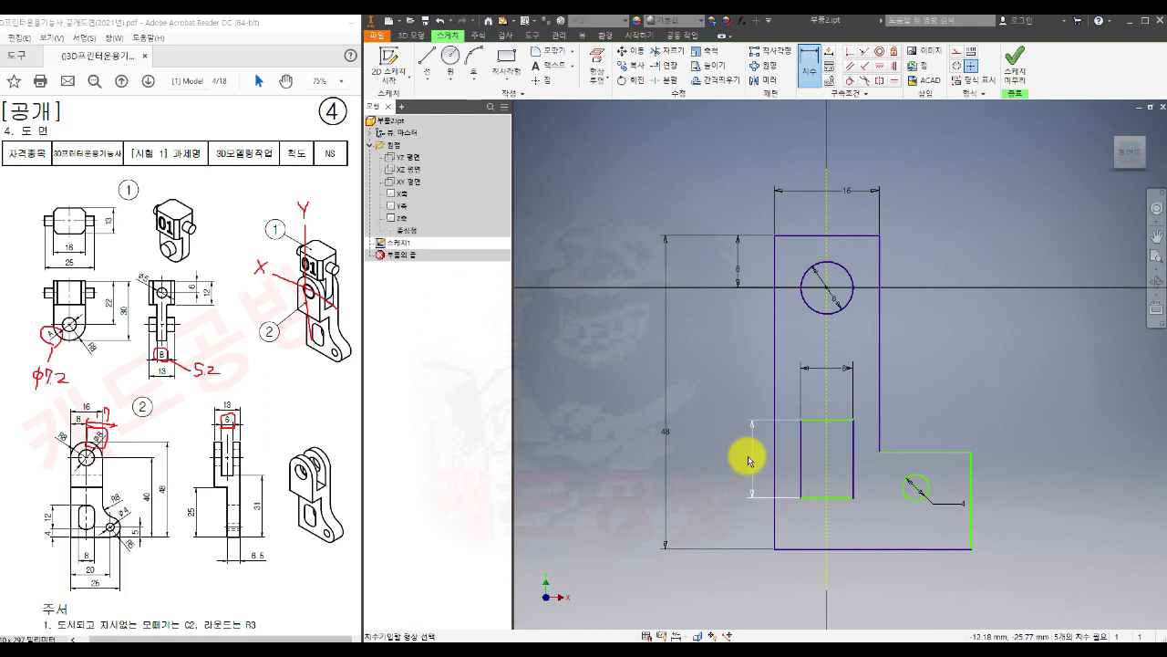
# - Dimension the distance from the inner rectangle's bottom edge to the outline's base as 4 mm
pyautogui.click(821, 498)
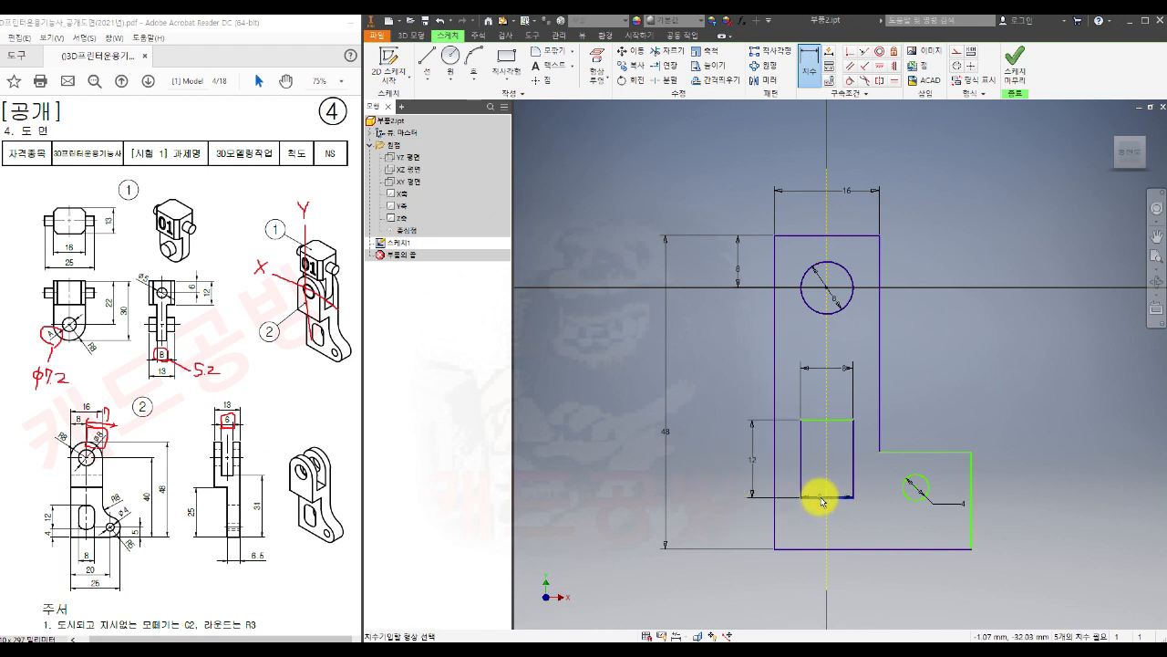
pyautogui.click(816, 548)
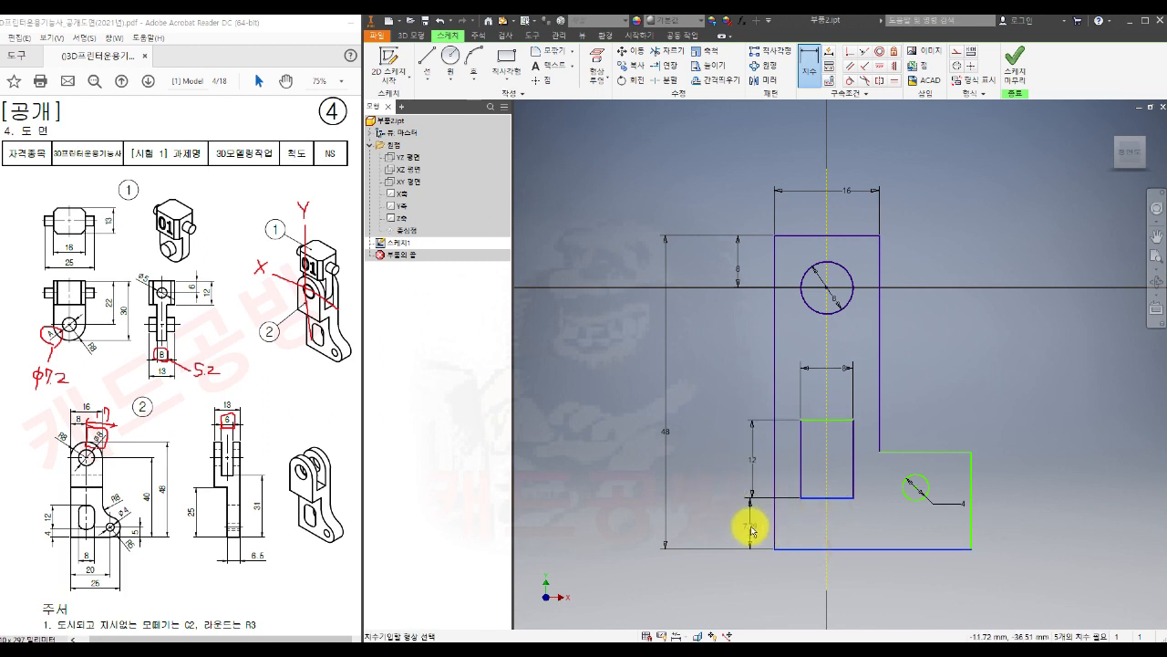
pyautogui.click(751, 529)
pyautogui.write('4')
pyautogui.press('Return')
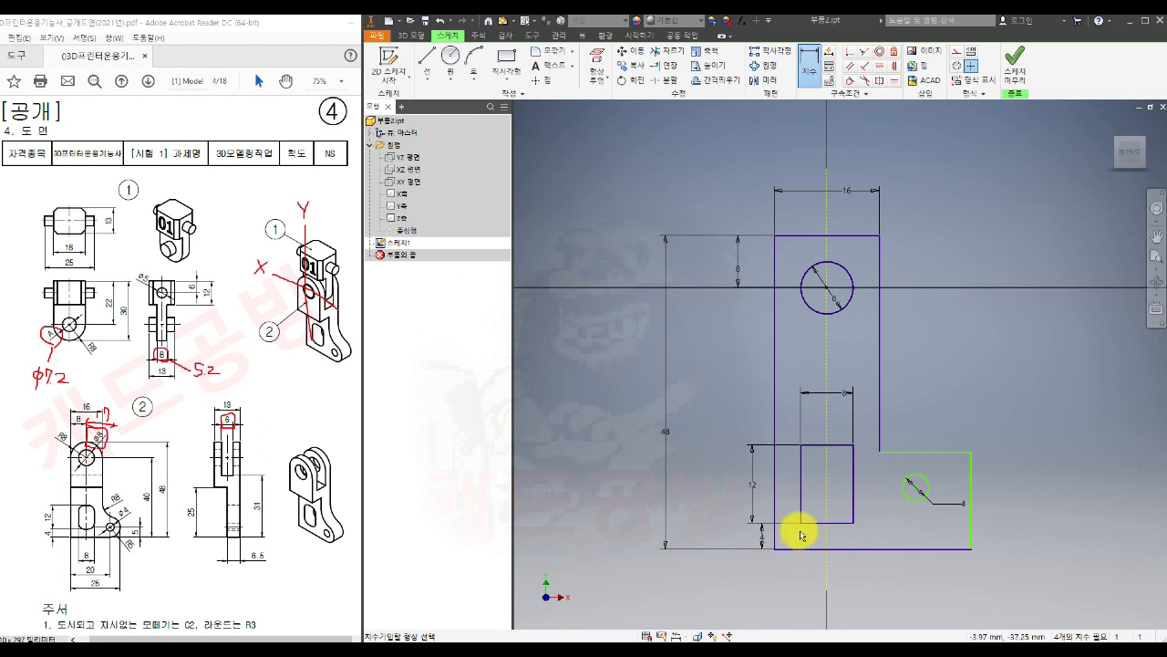
# - Dimension the horizontal distance from the outline's left edge to the 4 mm circle's centre as 20 mm
pyautogui.click(775, 502)
pyautogui.click(919, 490)
pyautogui.click(881, 576)
pyautogui.write('20')
pyautogui.press('Return')
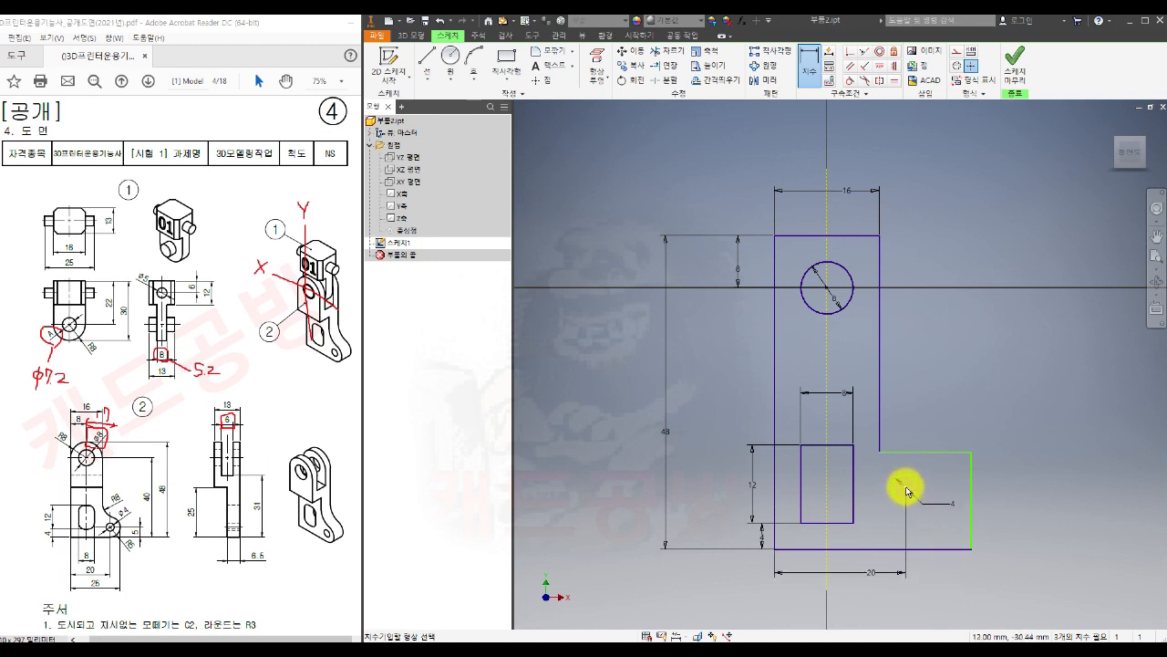
# - Dimension the height of the 4 mm circle's centre above the outline's base as 5 mm
pyautogui.click(930, 548)
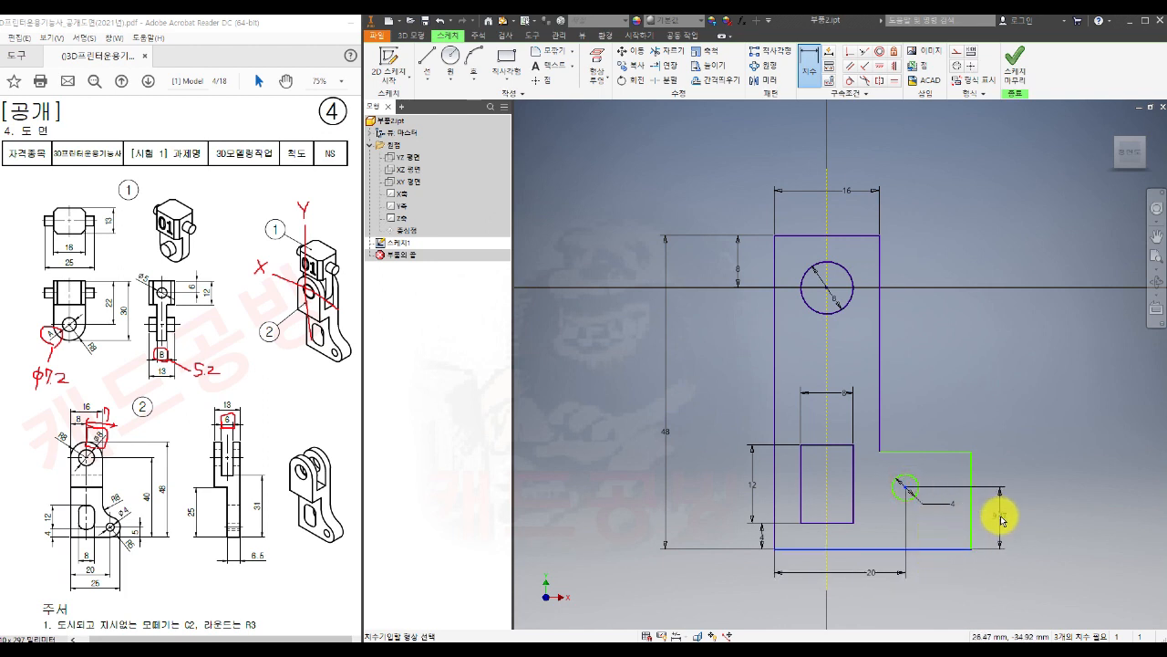
pyautogui.click(1002, 519)
pyautogui.write('5')
pyautogui.press('Return')
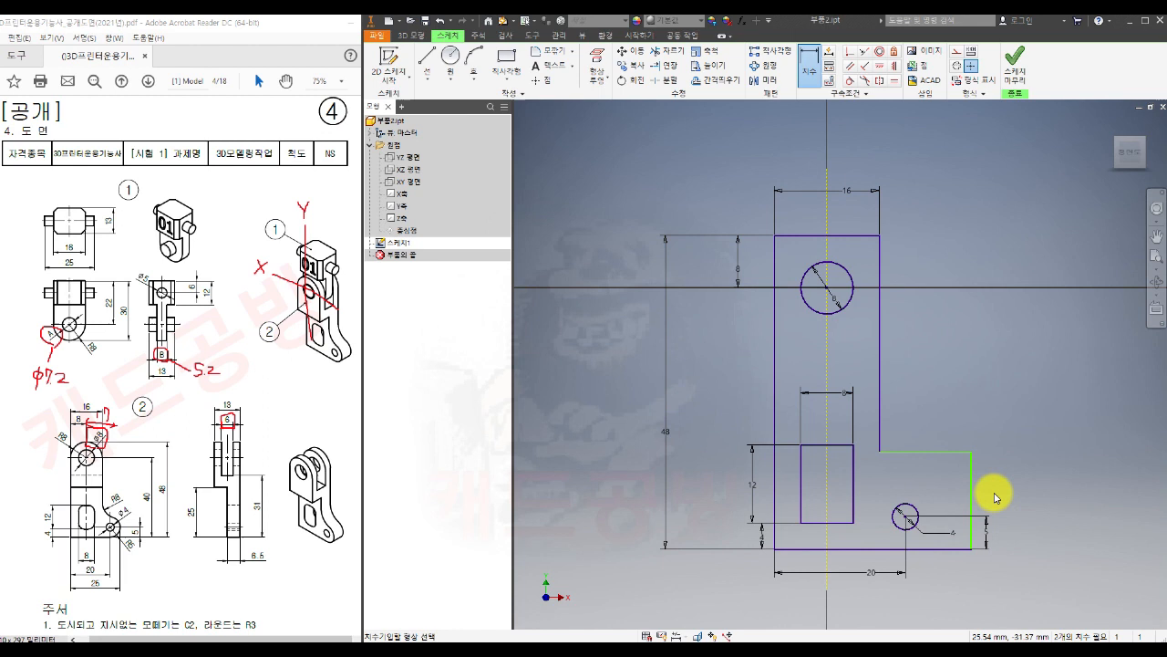
# - Dimension the outline's overall width from its left edge to the foot's right edge as 25 mm
pyautogui.click(775, 490)
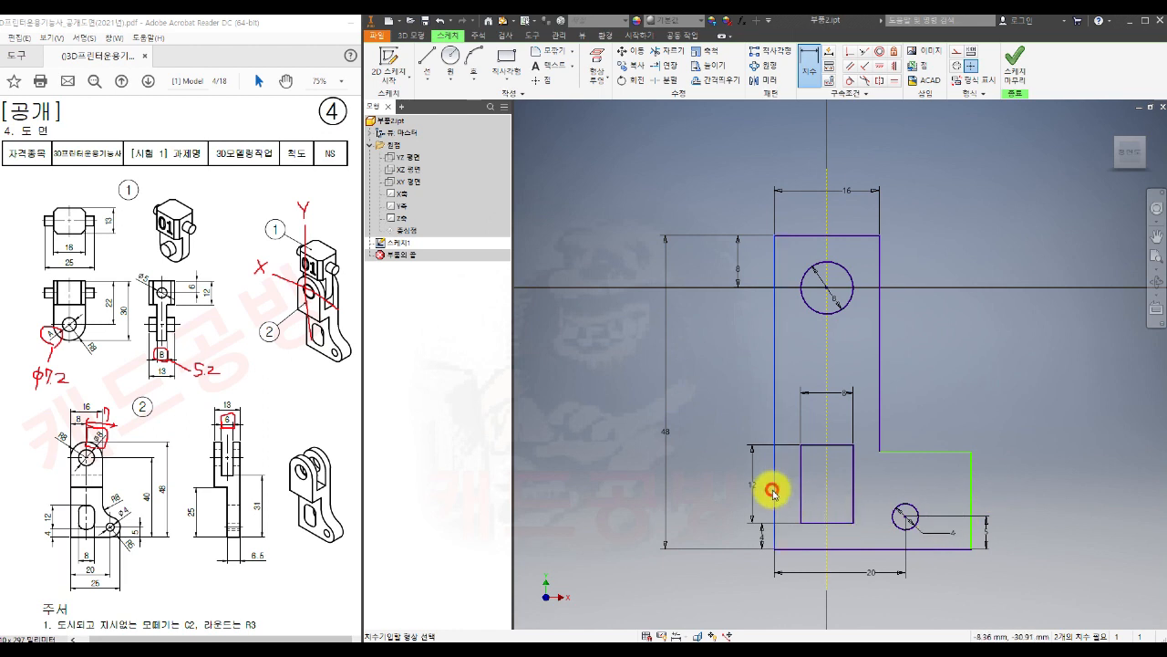
pyautogui.click(972, 483)
pyautogui.click(910, 597)
pyautogui.write('25')
pyautogui.press('Return')
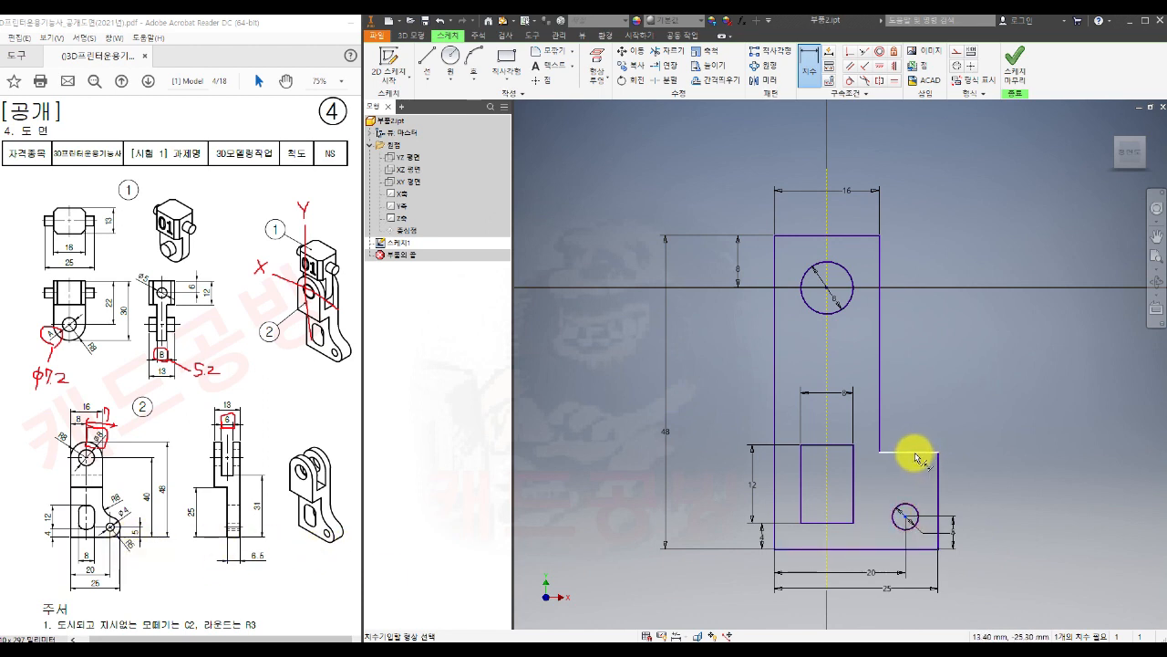
# - Dimension the distance from the 4 mm circle's centre to the foot's top edge as 5 mm and finish the sketch
pyautogui.click(977, 473)
pyautogui.write('5')
pyautogui.press('Return')
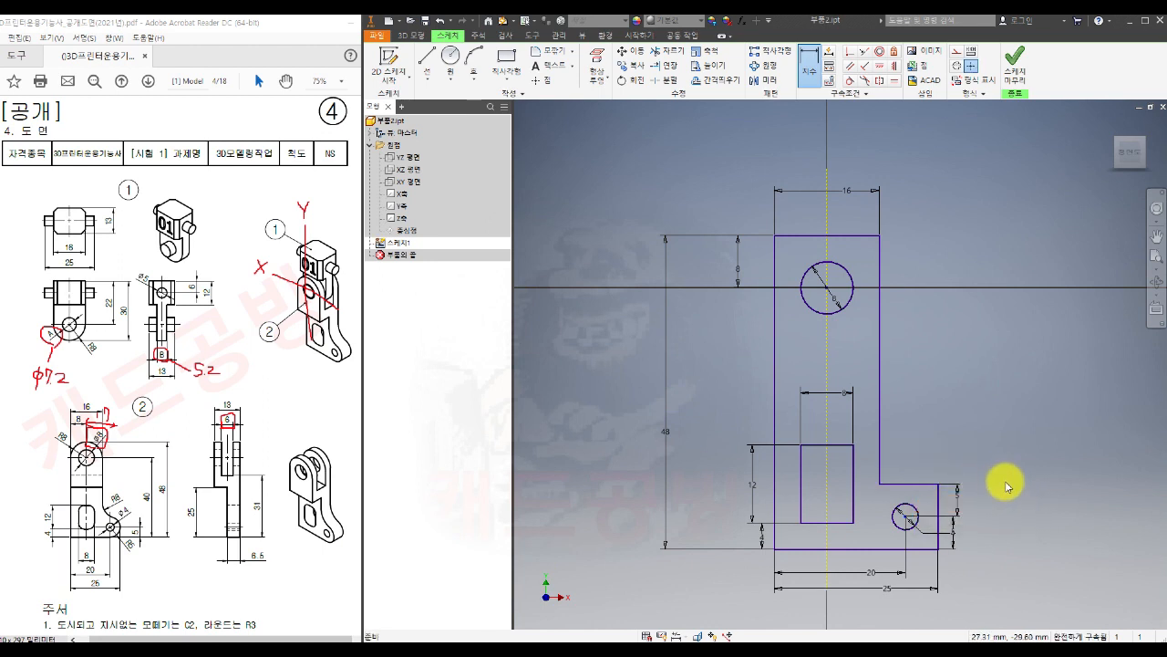
pyautogui.moveTo(1019, 503); pyautogui.dragTo(982, 489, button='middle')
pyautogui.press('Escape')
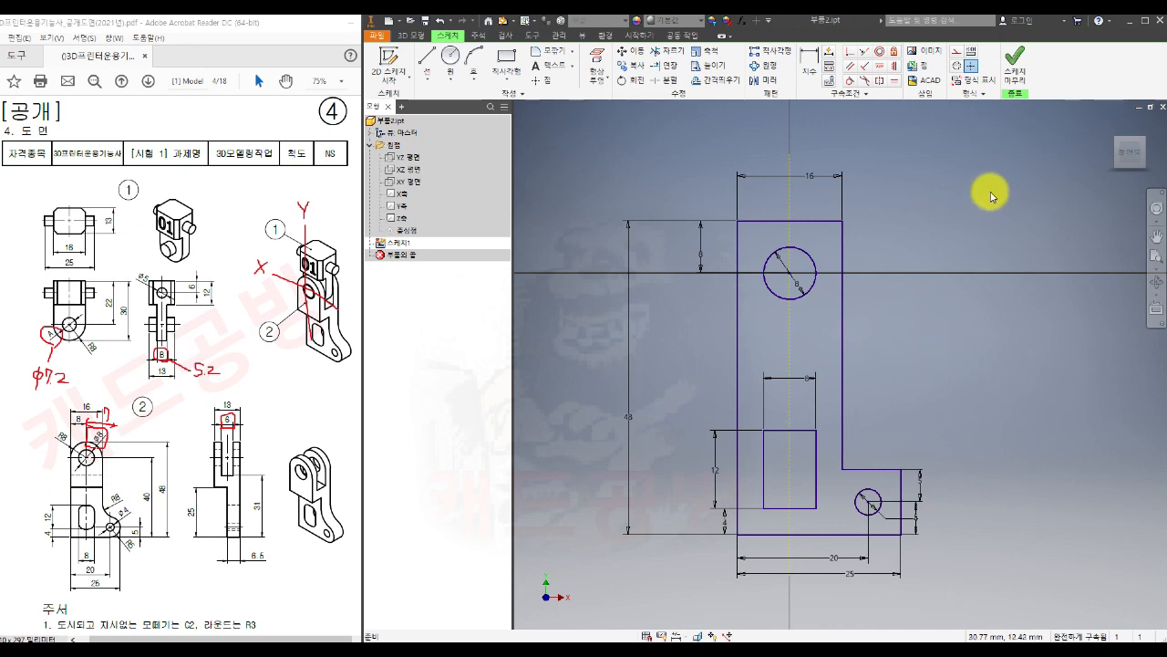
pyautogui.click(1015, 76)
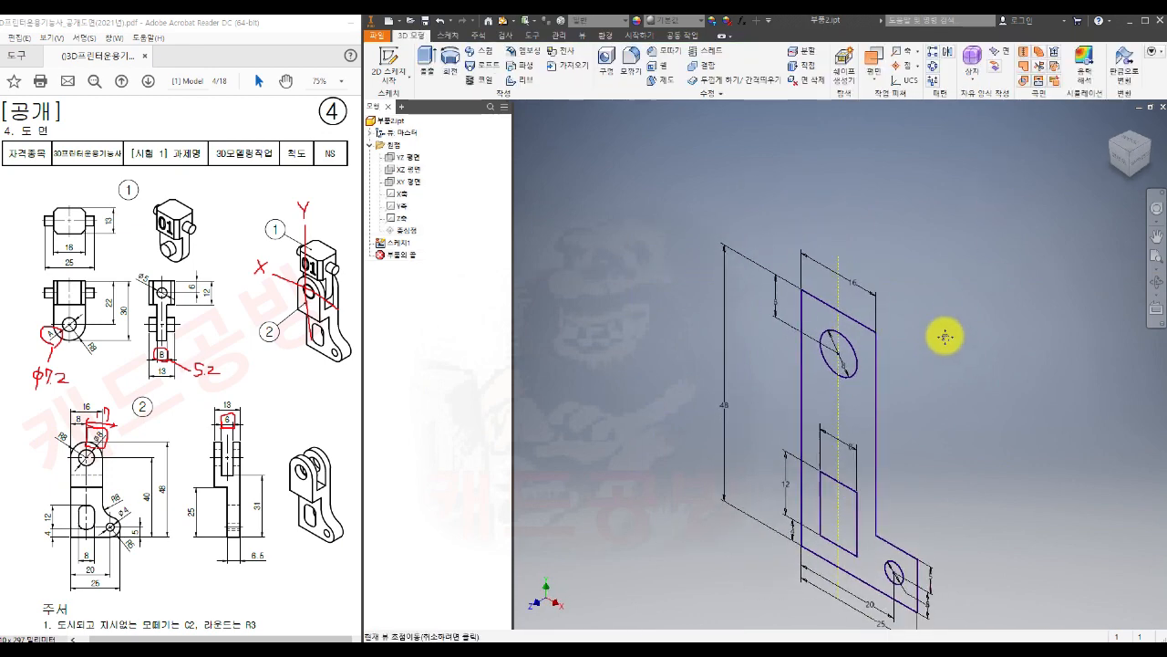
# - Extrude the profile around the two holes and the rectangular window symmetrically by 13 mm
pyautogui.click(426, 63)
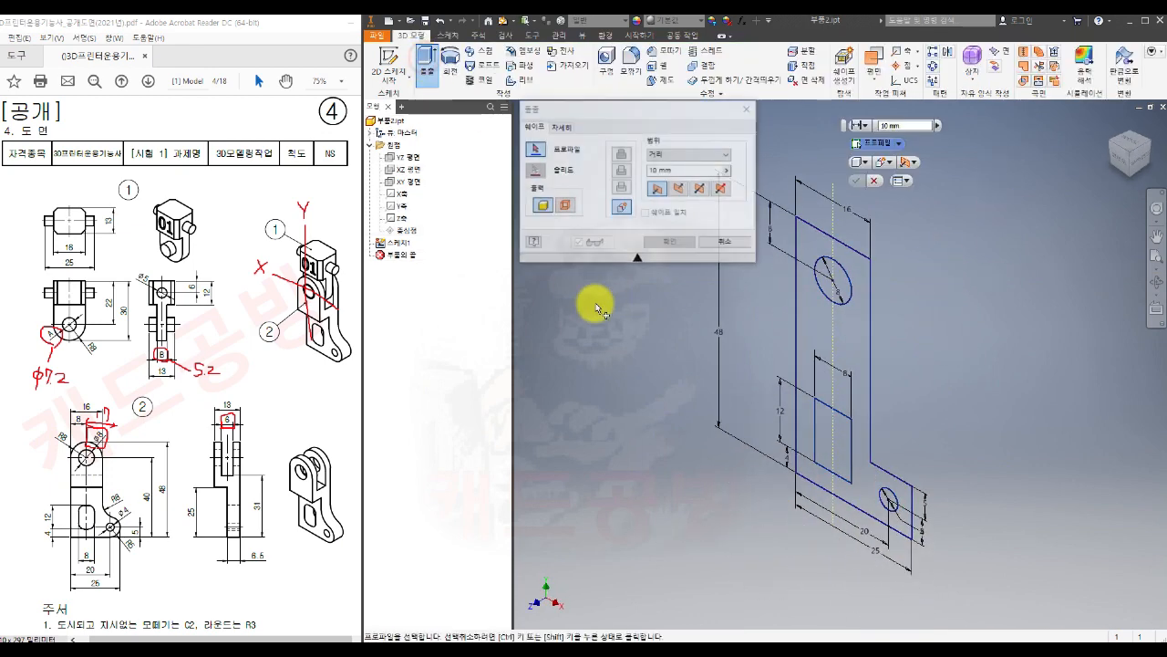
pyautogui.click(840, 353)
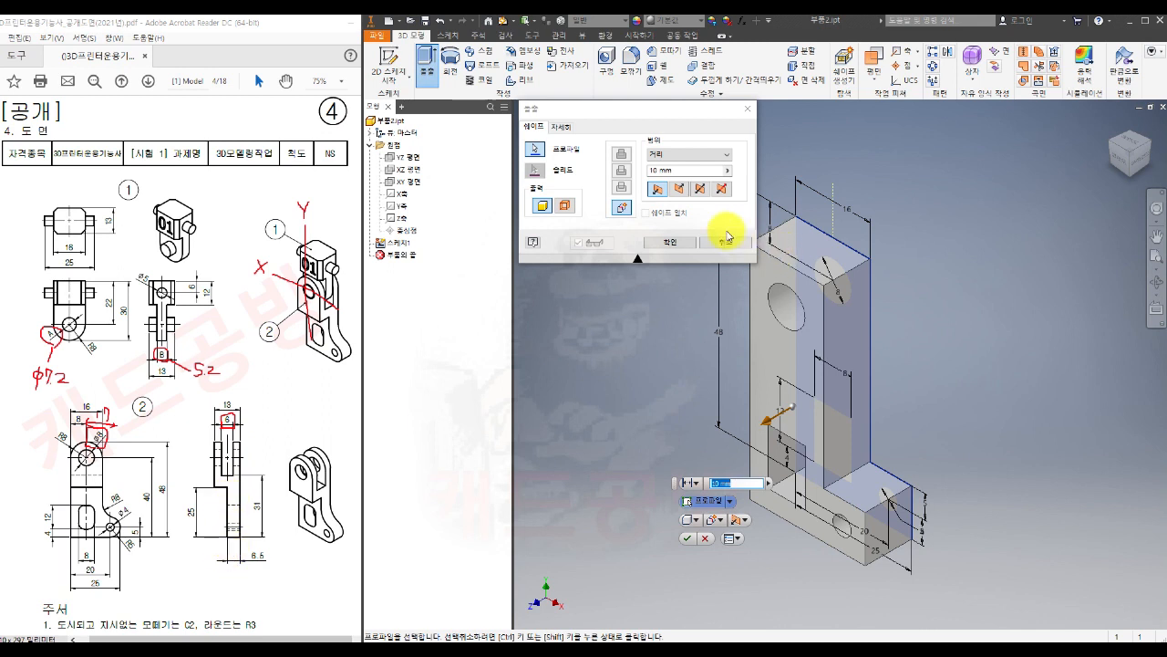
pyautogui.click(701, 189)
pyautogui.moveTo(678, 170); pyautogui.dragTo(650, 173)
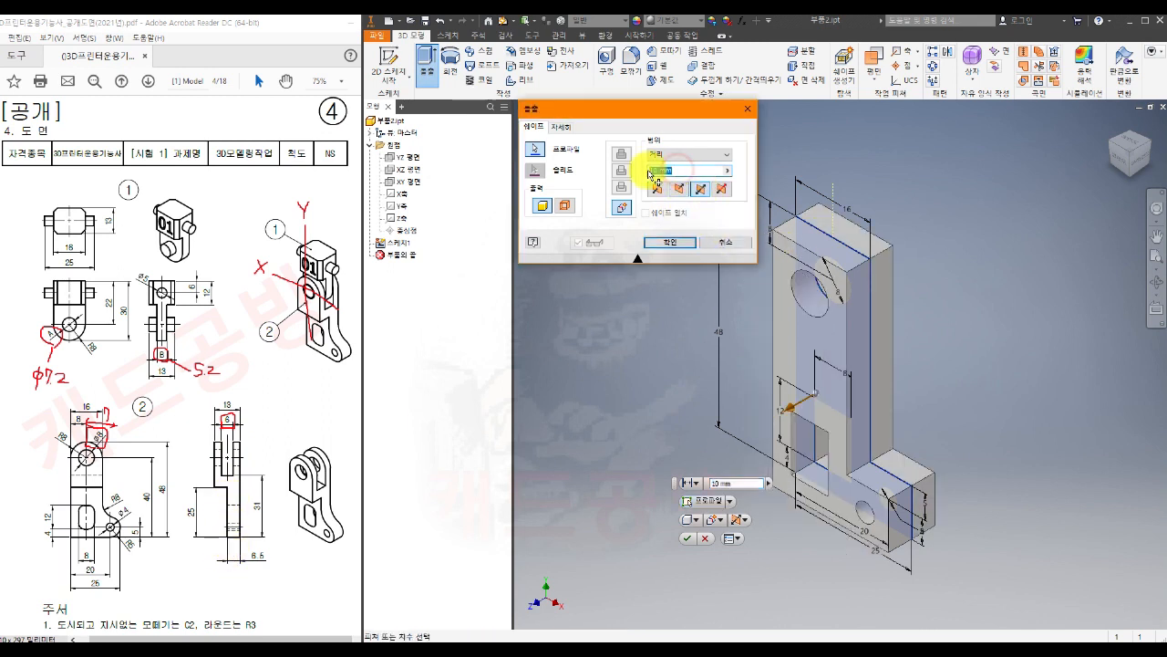
pyautogui.write('13')
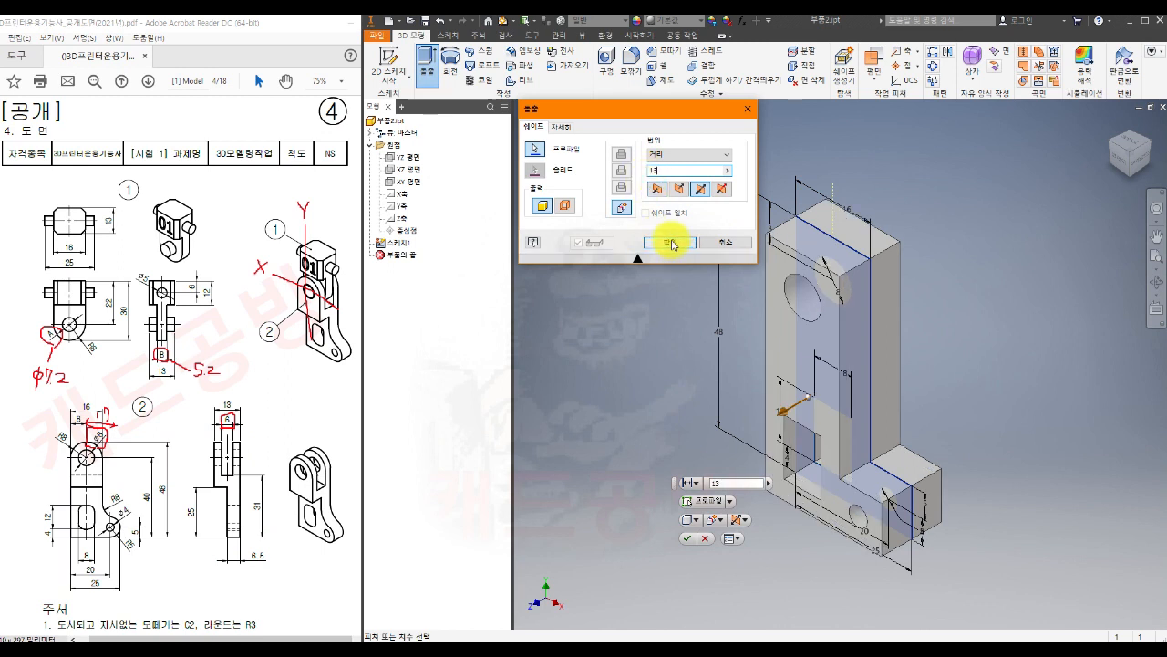
pyautogui.click(672, 243)
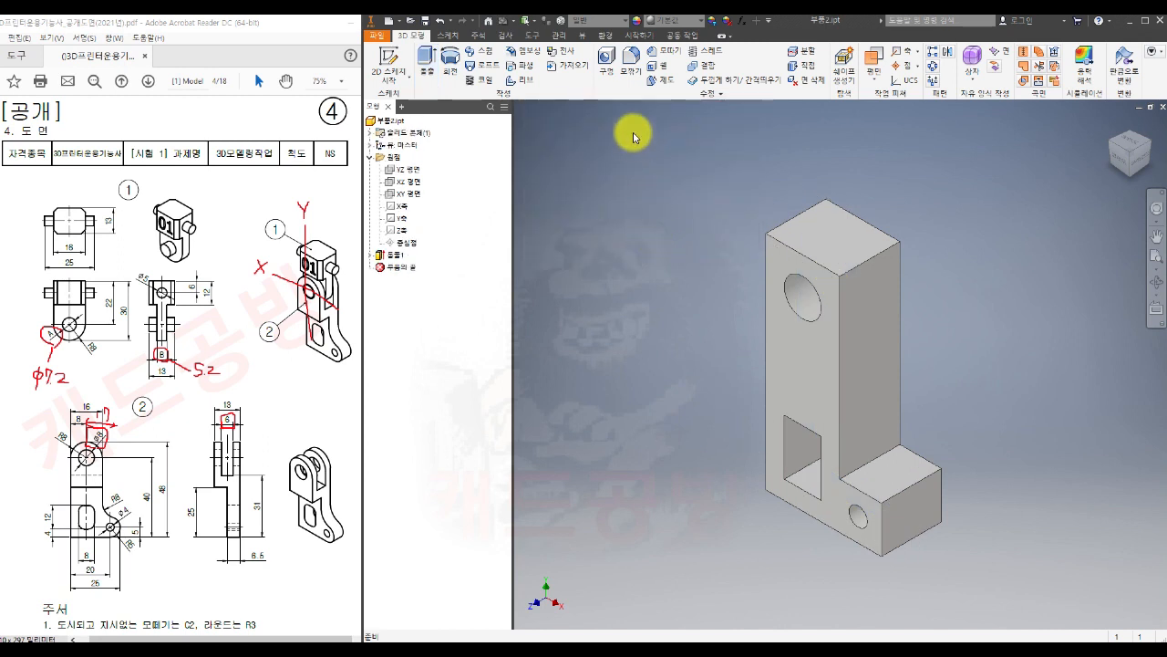
# - Apply a full round fillet to the foot's end using its top, end and bottom faces
pyautogui.click(630, 56)
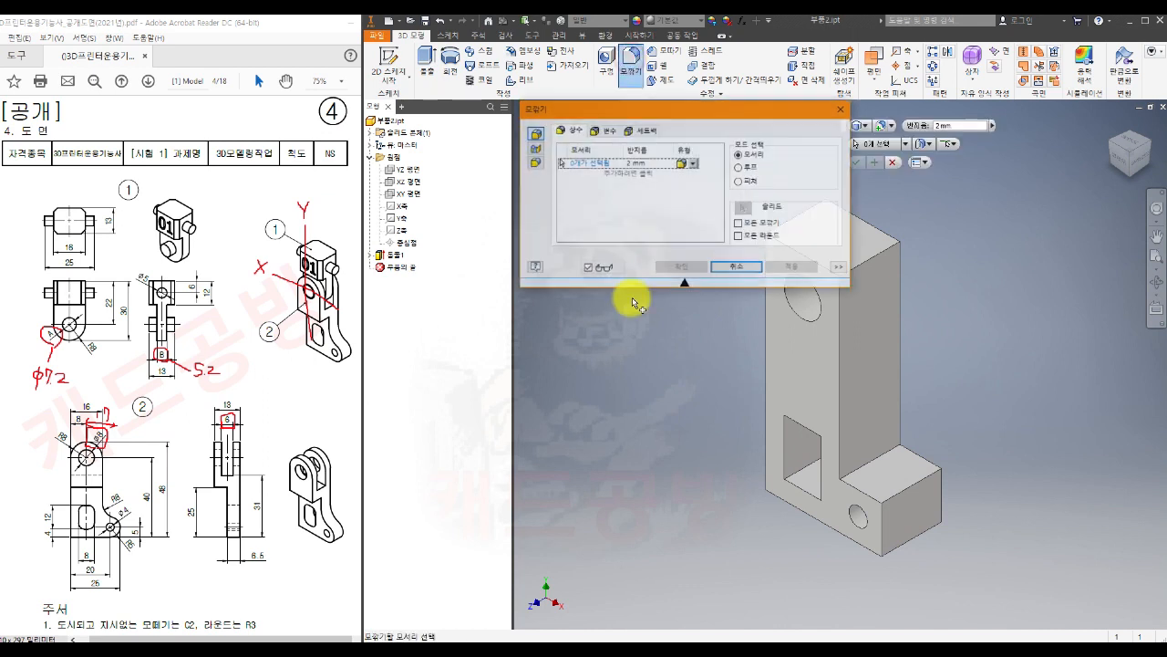
pyautogui.click(535, 164)
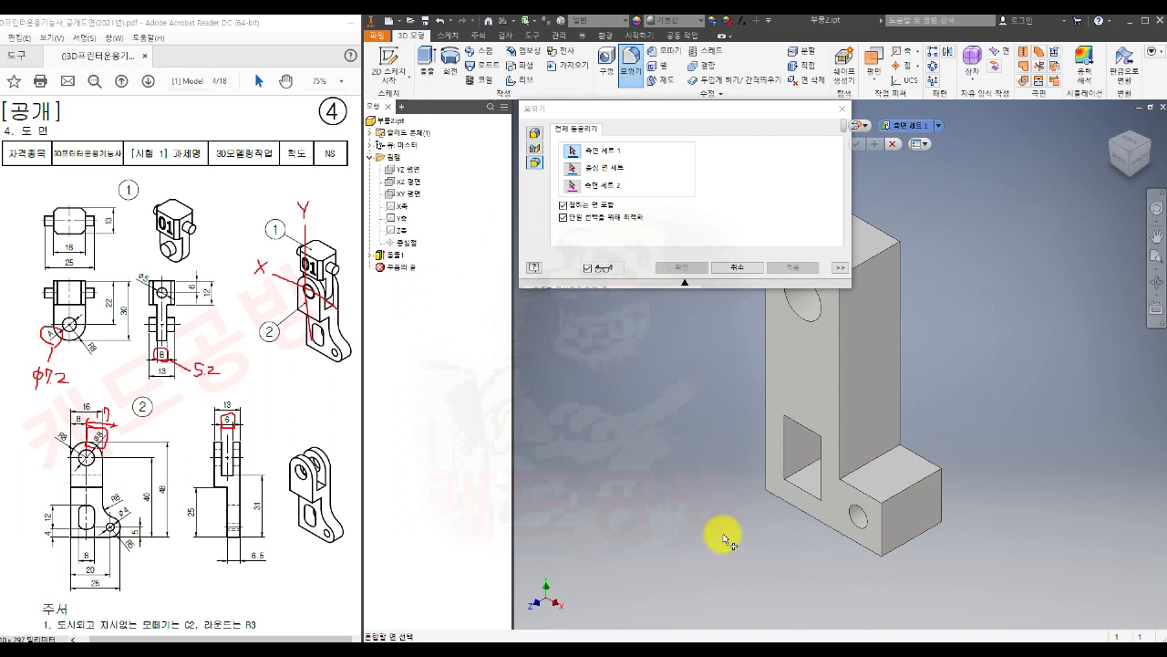
pyautogui.click(878, 483)
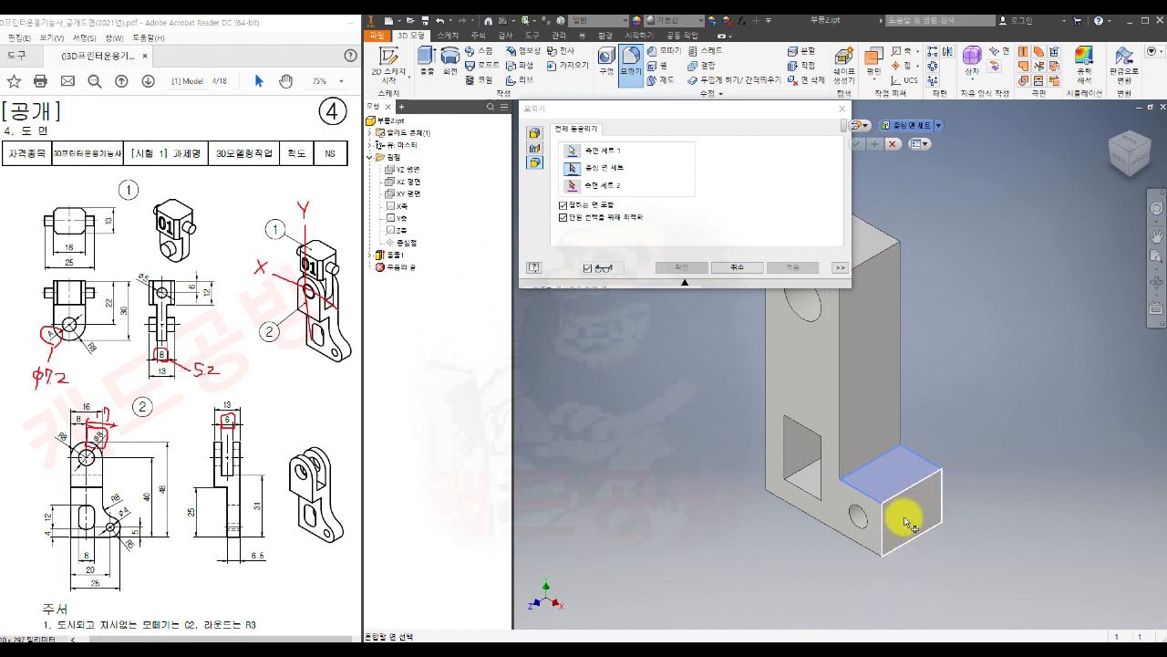
pyautogui.click(905, 521)
pyautogui.keyDown('shift'); pyautogui.moveTo(972, 553); pyautogui.dragTo(1029, 470, button='middle'); pyautogui.keyUp('shift')
pyautogui.click(906, 470)
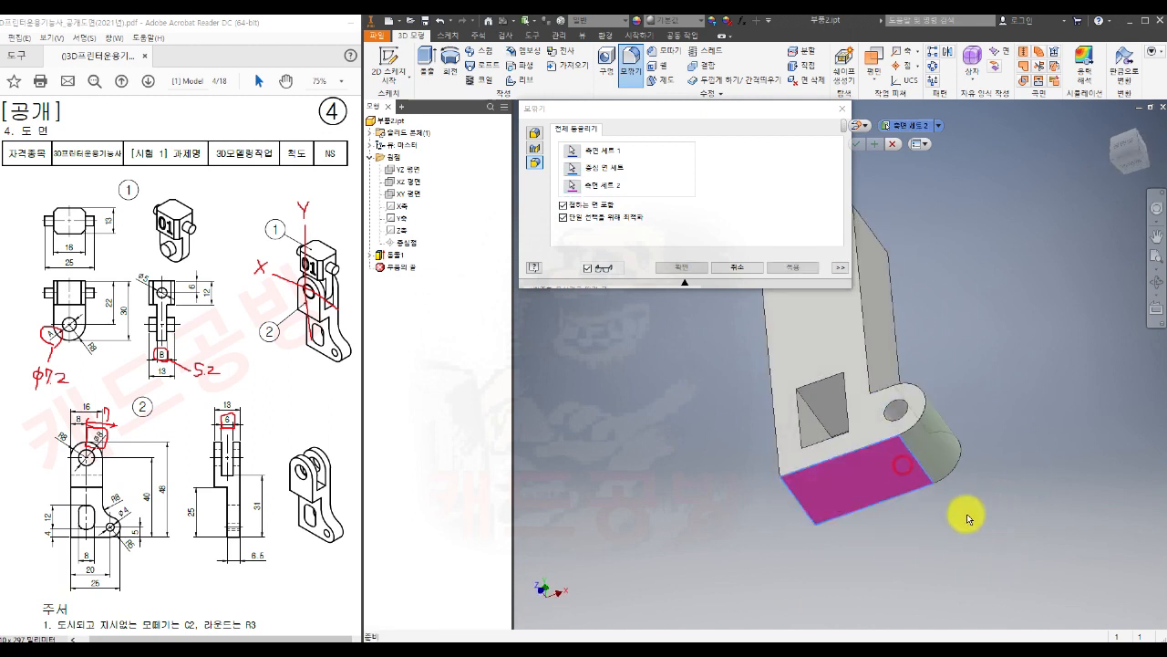
pyautogui.keyDown('shift'); pyautogui.moveTo(1004, 511); pyautogui.dragTo(1008, 476, button='middle'); pyautogui.keyUp('shift')
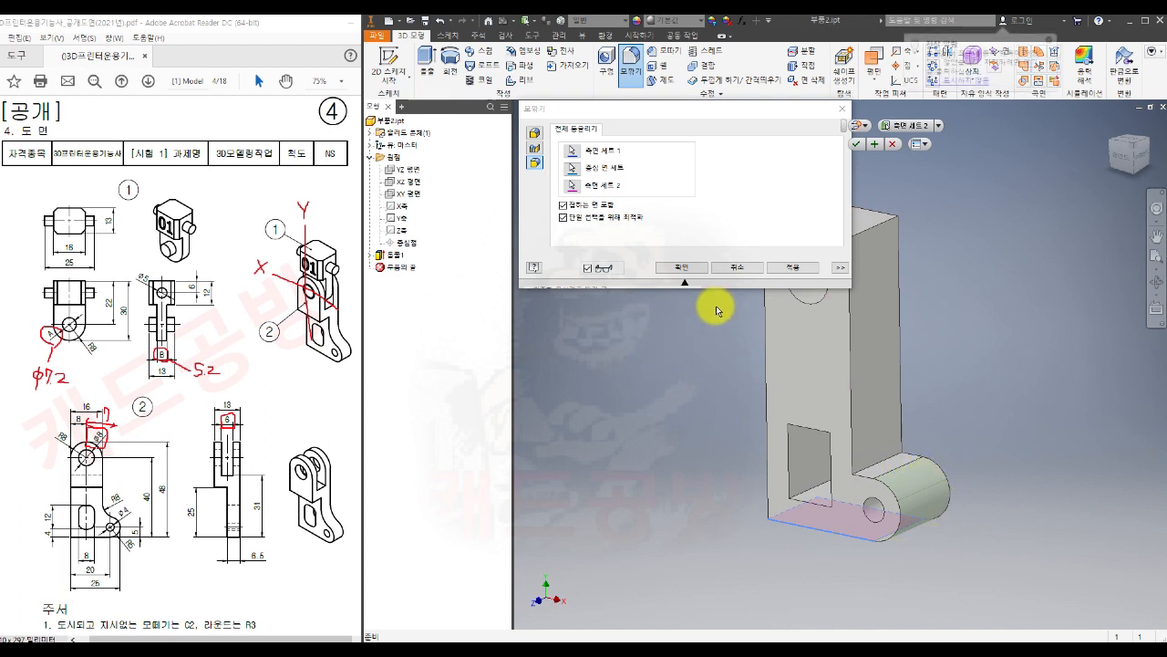
pyautogui.click(790, 267)
# - Apply a full round fillet to the upright's top using its right side, top and left side faces
pyautogui.keyDown('shift'); pyautogui.moveTo(697, 339); pyautogui.dragTo(790, 373, button='middle'); pyautogui.keyUp('shift')
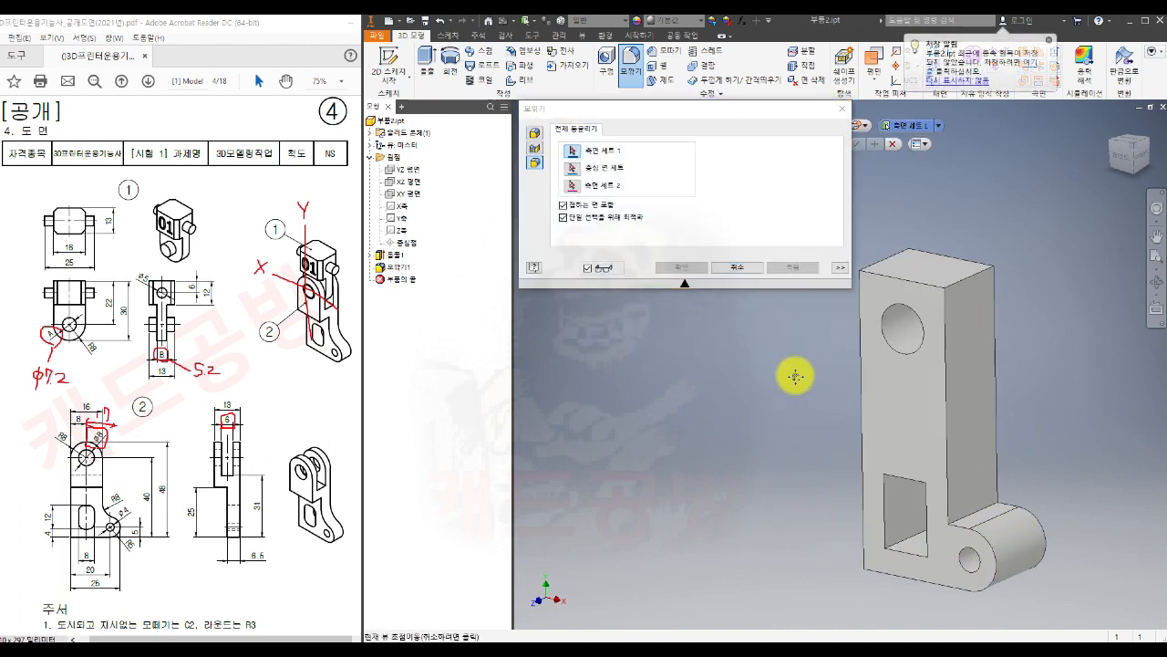
pyautogui.click(974, 328)
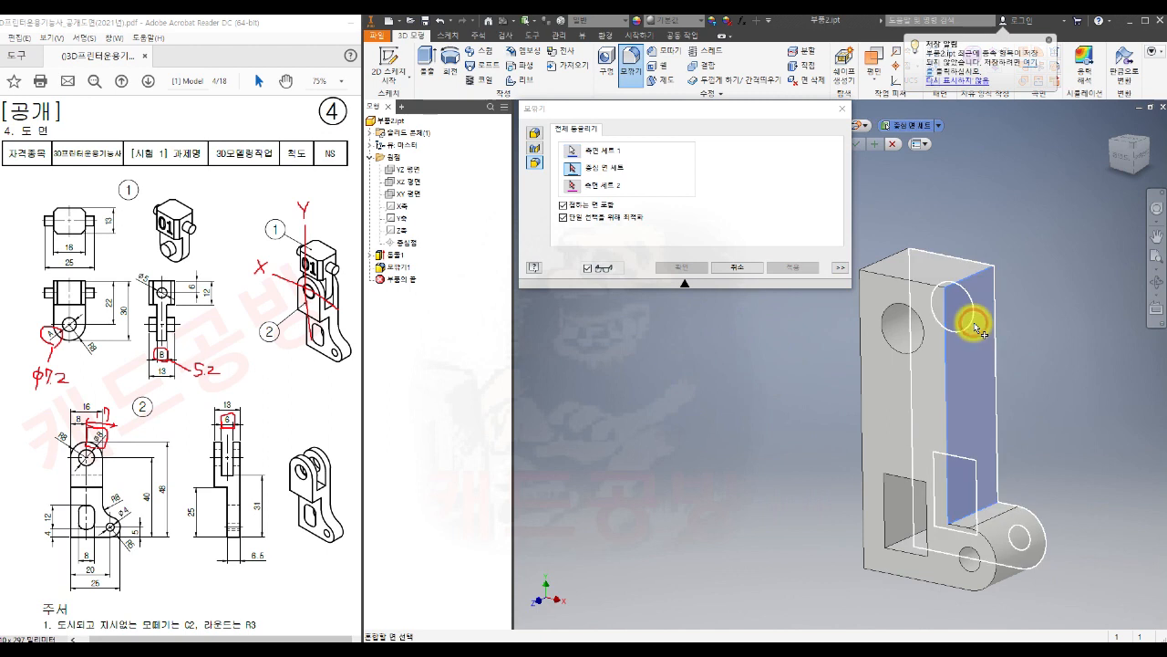
pyautogui.click(935, 267)
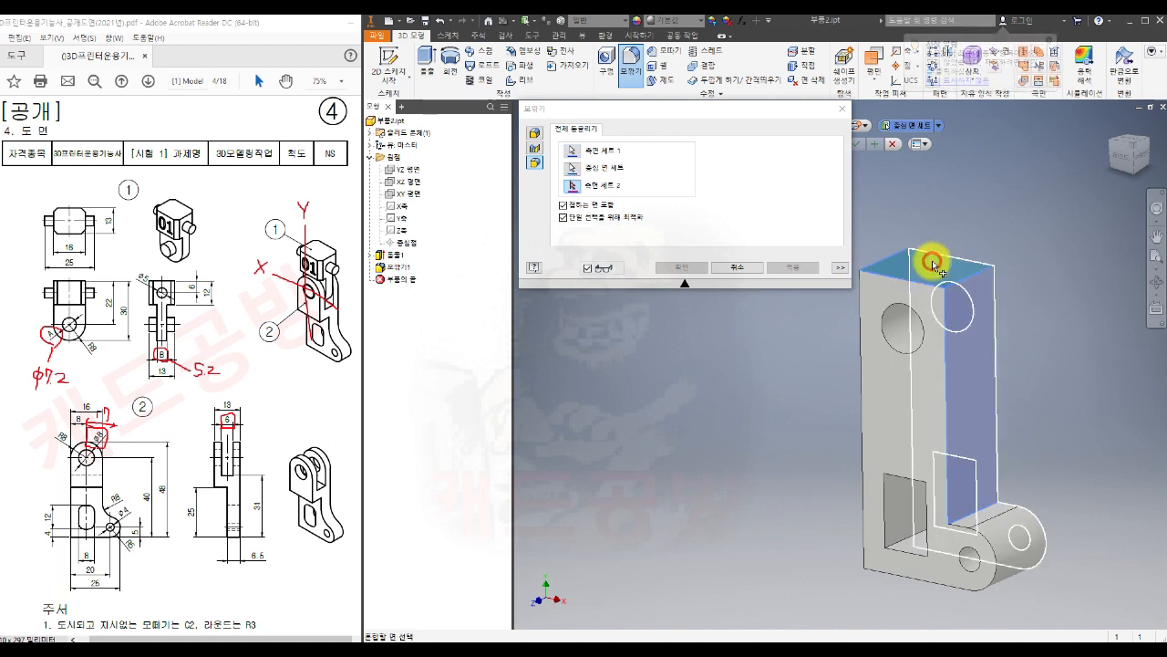
pyautogui.keyDown('shift'); pyautogui.moveTo(751, 386); pyautogui.dragTo(726, 416, button='middle'); pyautogui.keyUp('shift')
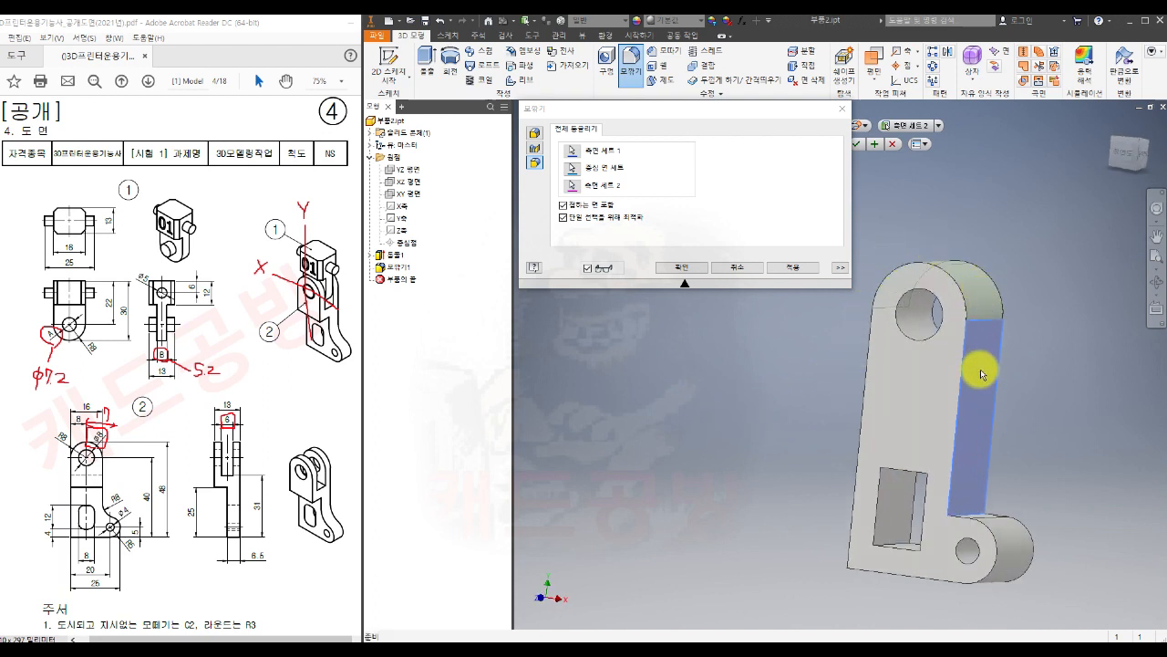
pyautogui.click(793, 267)
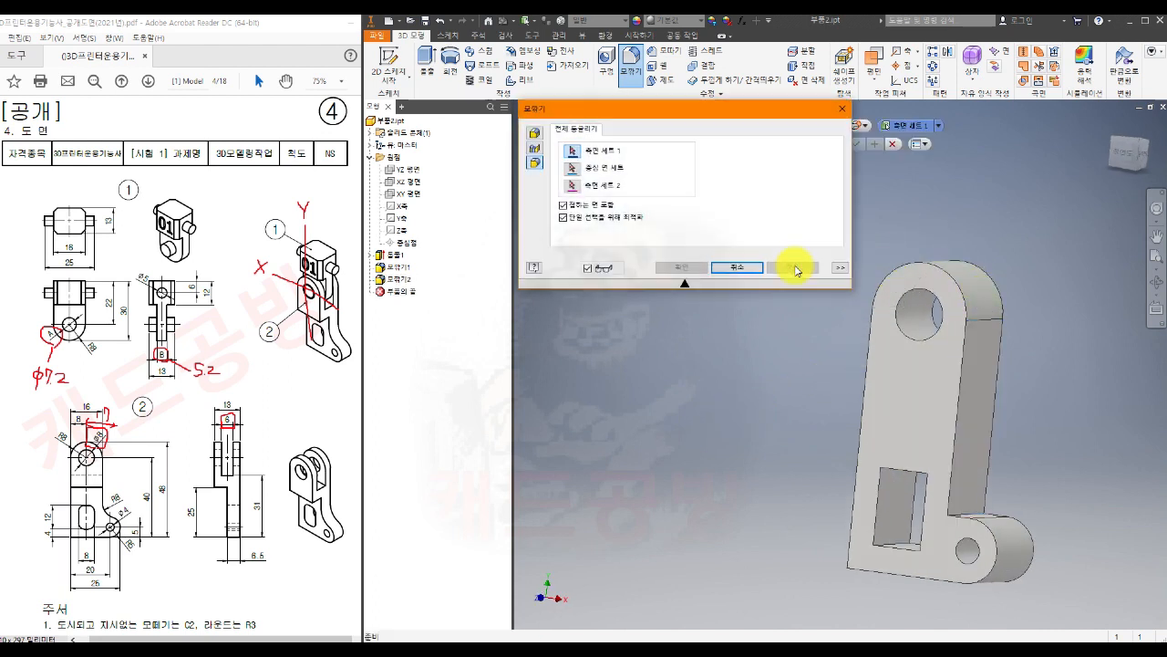
# - Fillet the inner corner edge between the upright and the foot with an 8 mm constant radius
pyautogui.click(536, 132)
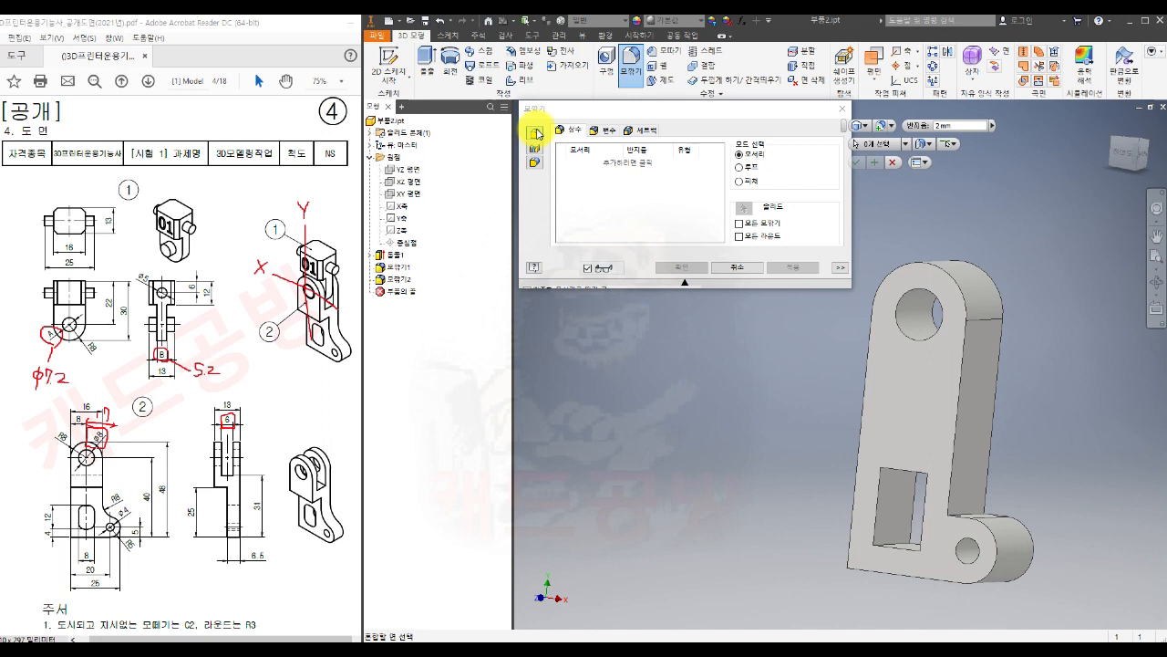
pyautogui.click(623, 164)
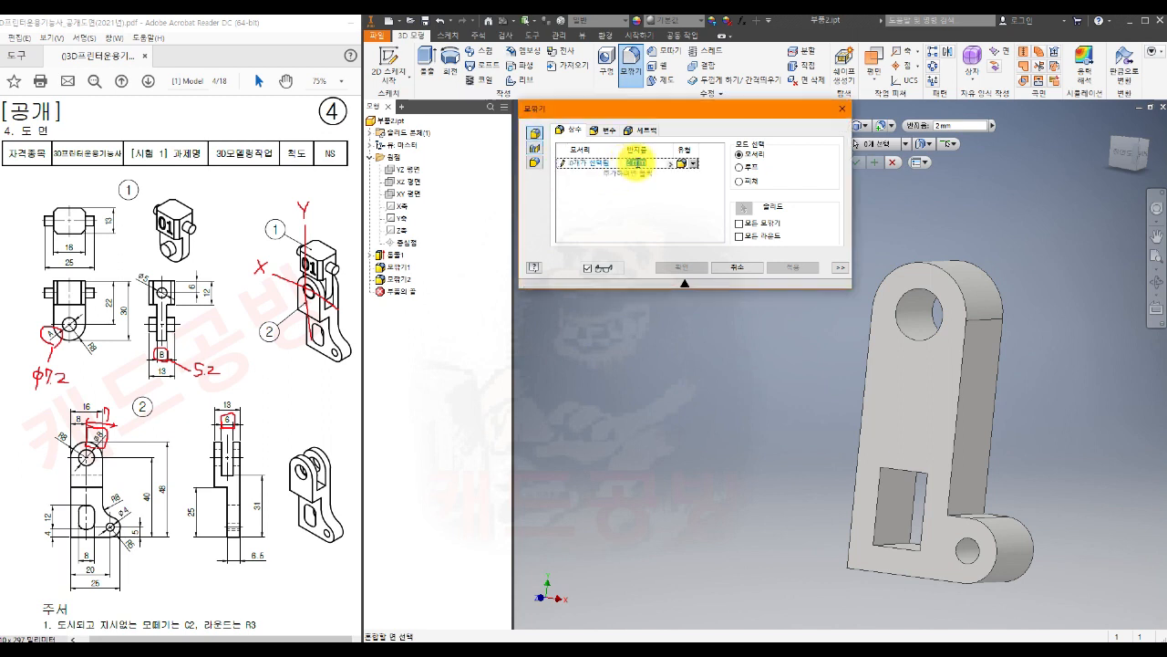
pyautogui.write('8')
pyautogui.click(563, 165)
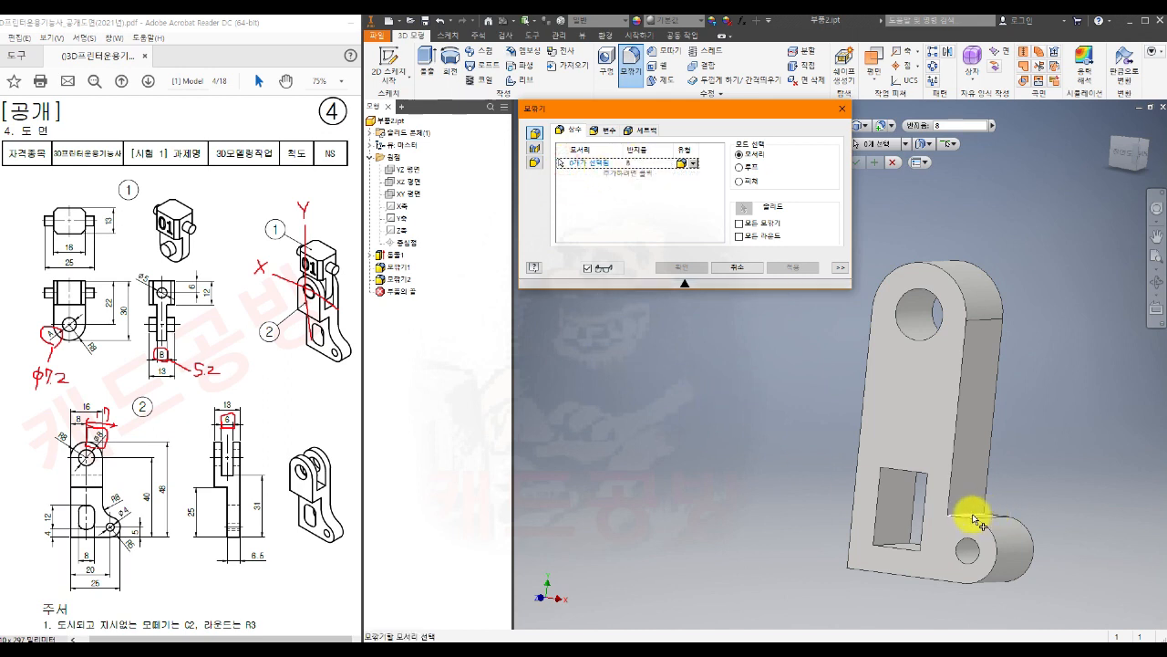
pyautogui.keyDown('shift'); pyautogui.moveTo(1008, 443); pyautogui.dragTo(967, 450, button='middle'); pyautogui.keyUp('shift')
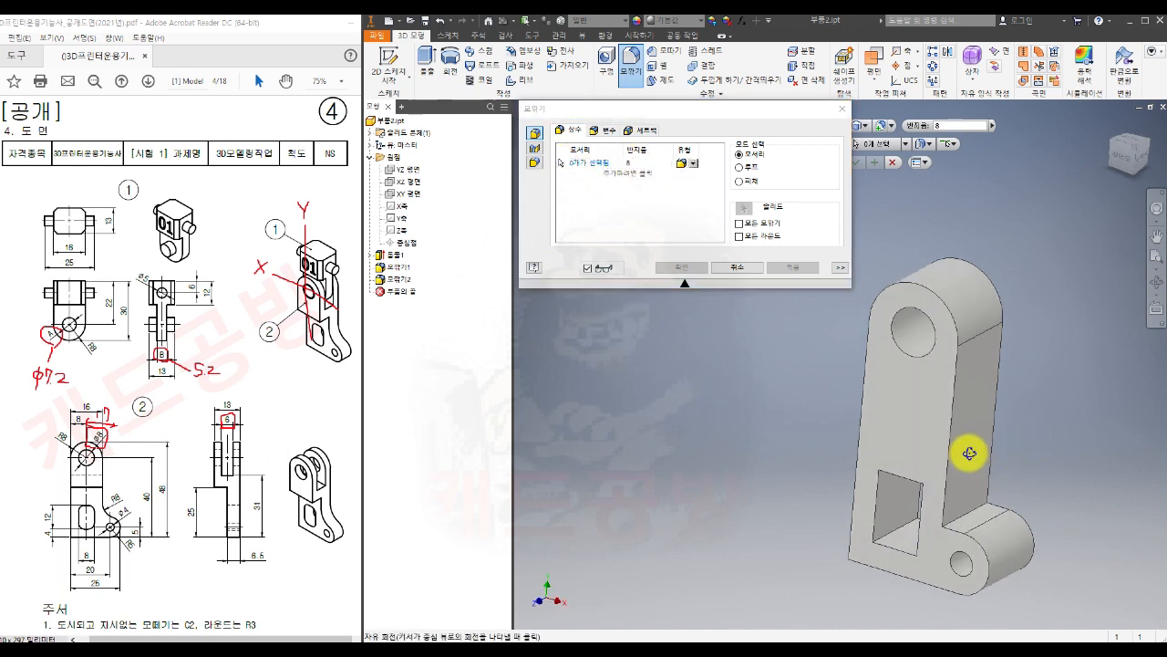
pyautogui.click(965, 518)
pyautogui.keyDown('shift'); pyautogui.moveTo(1064, 386); pyautogui.dragTo(1025, 331, button='middle'); pyautogui.keyUp('shift')
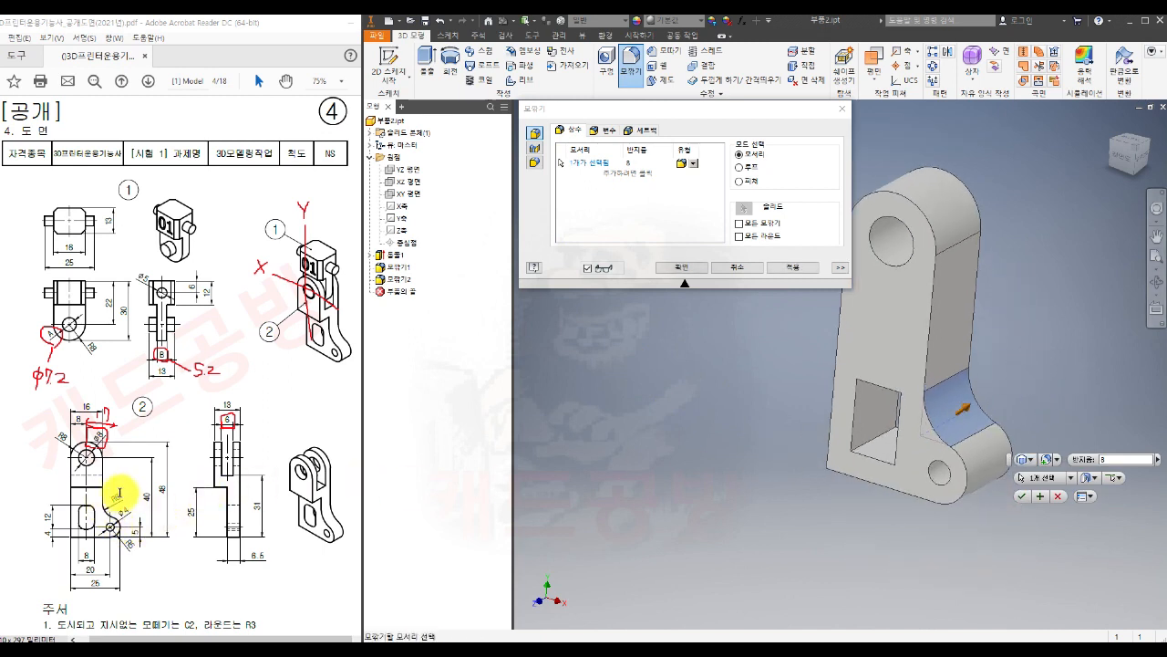
pyautogui.click(792, 267)
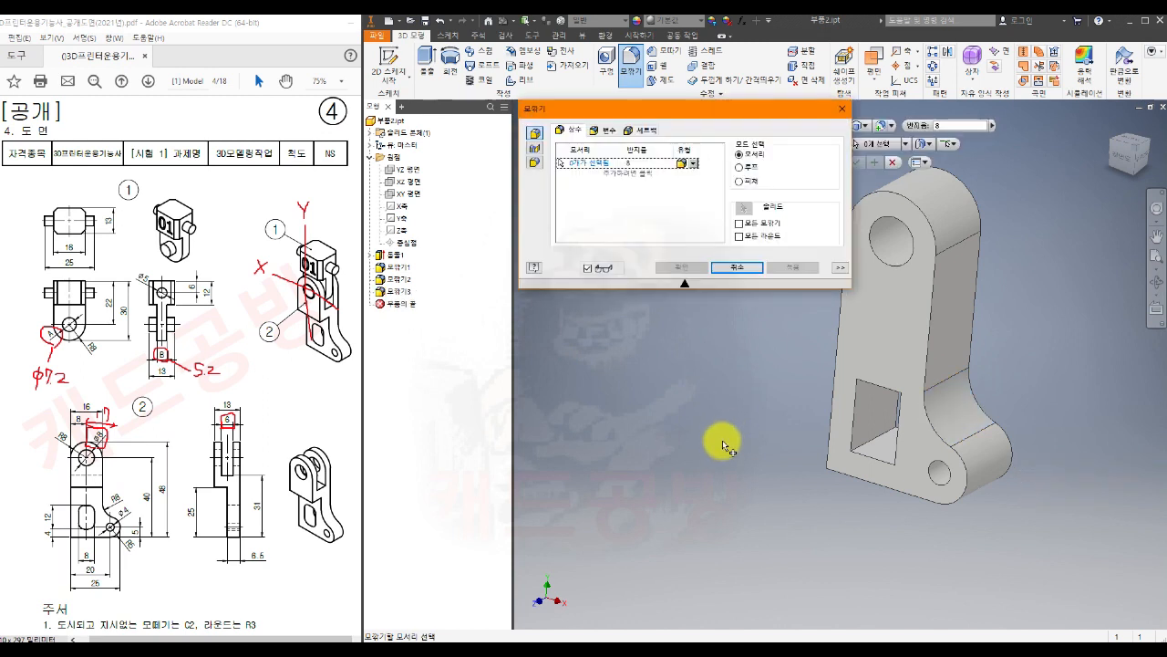
# - Fillet the four corner edges of the rectangular window with a 3 mm radius
pyautogui.click(625, 173)
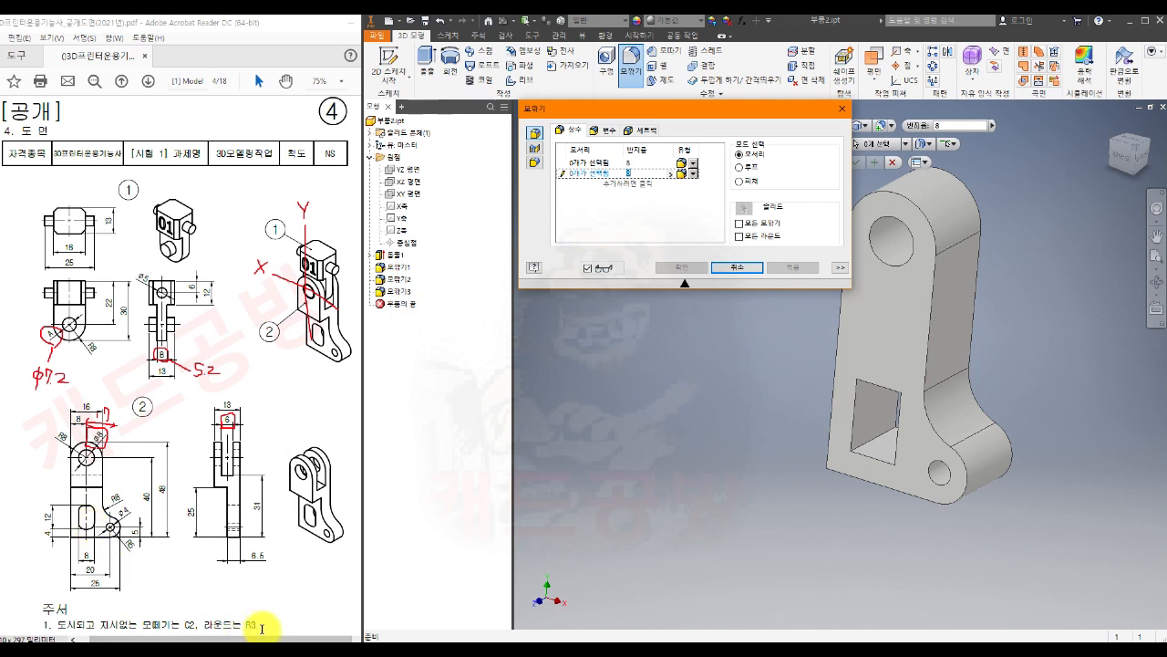
pyautogui.write('3')
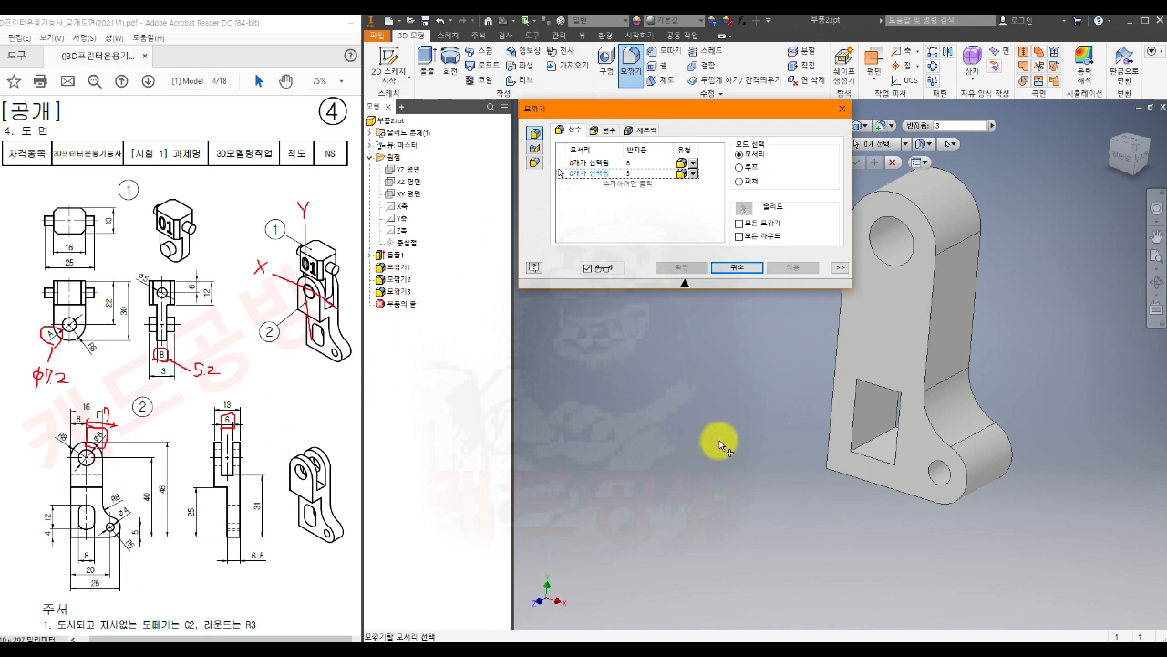
pyautogui.click(877, 441)
pyautogui.keyDown('shift'); pyautogui.moveTo(881, 438); pyautogui.dragTo(967, 459, button='middle'); pyautogui.keyUp('shift')
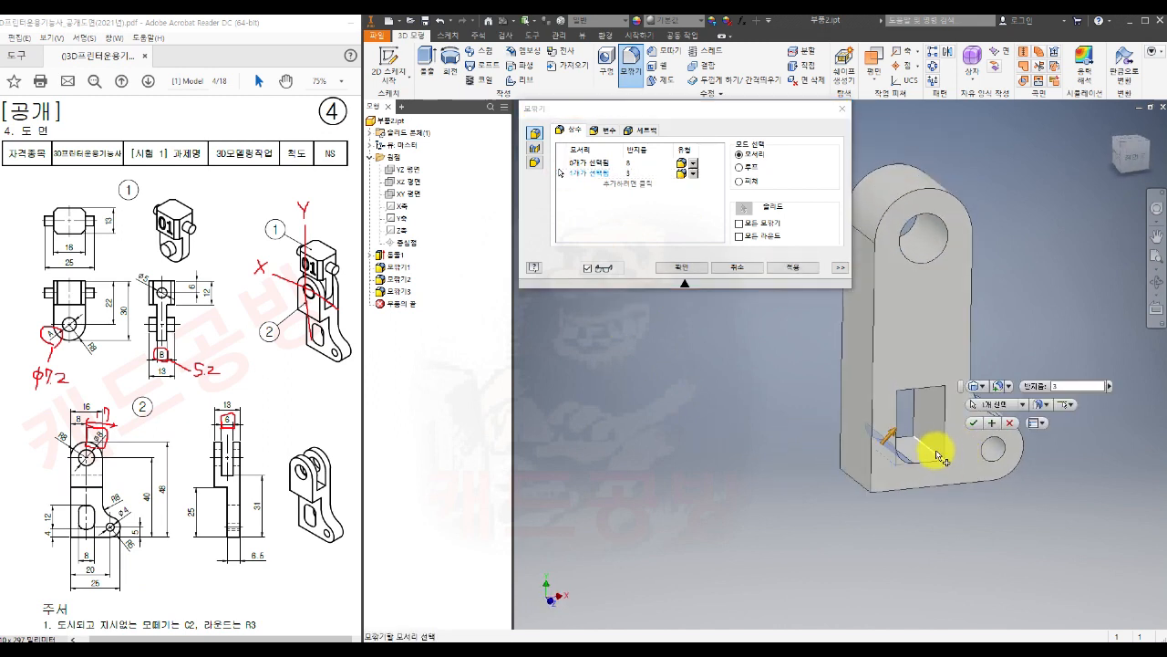
pyautogui.click(940, 456)
pyautogui.keyDown('shift'); pyautogui.moveTo(951, 508); pyautogui.dragTo(940, 465, button='middle'); pyautogui.keyUp('shift')
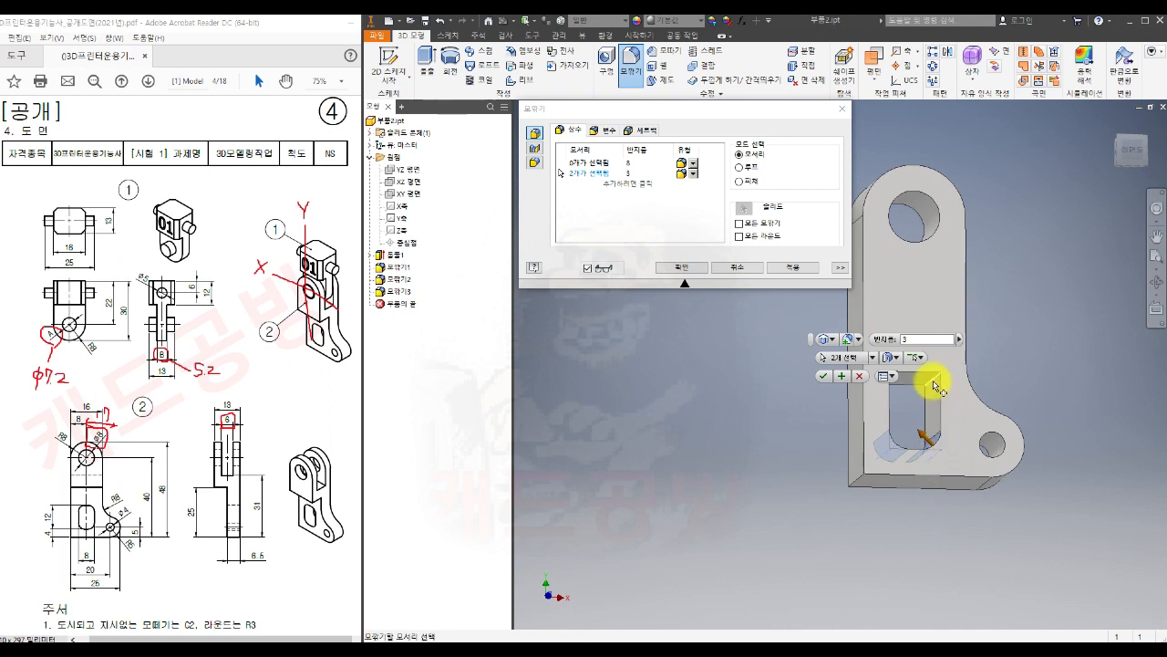
pyautogui.click(937, 388)
pyautogui.keyDown('shift'); pyautogui.moveTo(1037, 411); pyautogui.dragTo(1016, 417, button='middle'); pyautogui.keyUp('shift')
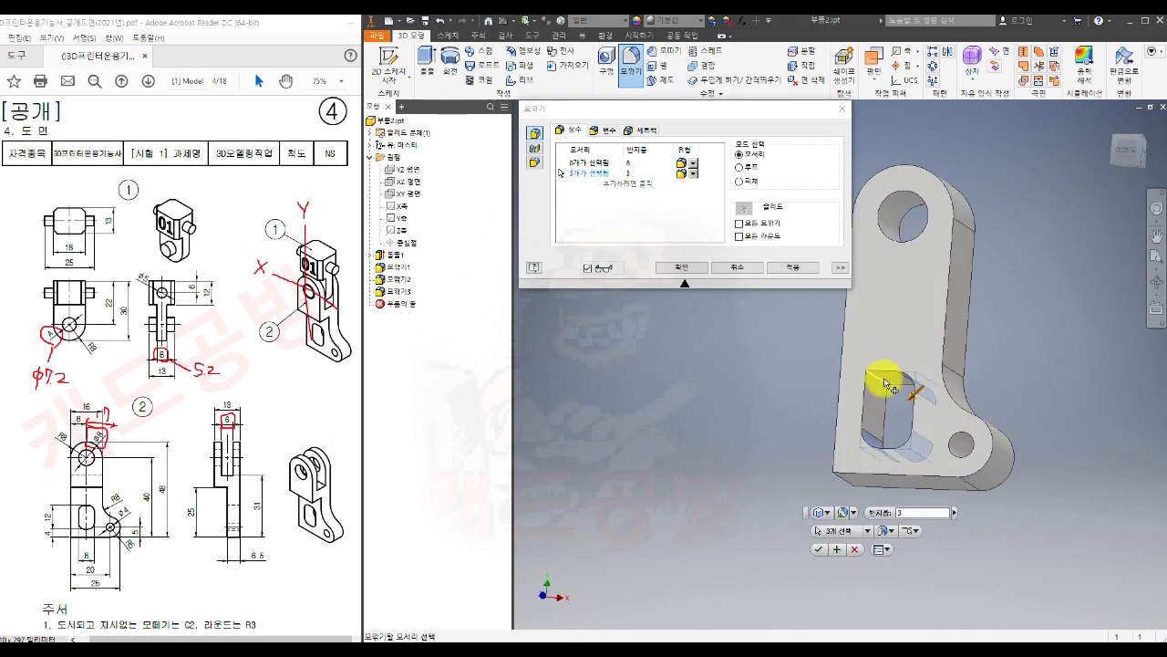
pyautogui.click(885, 383)
pyautogui.click(680, 267)
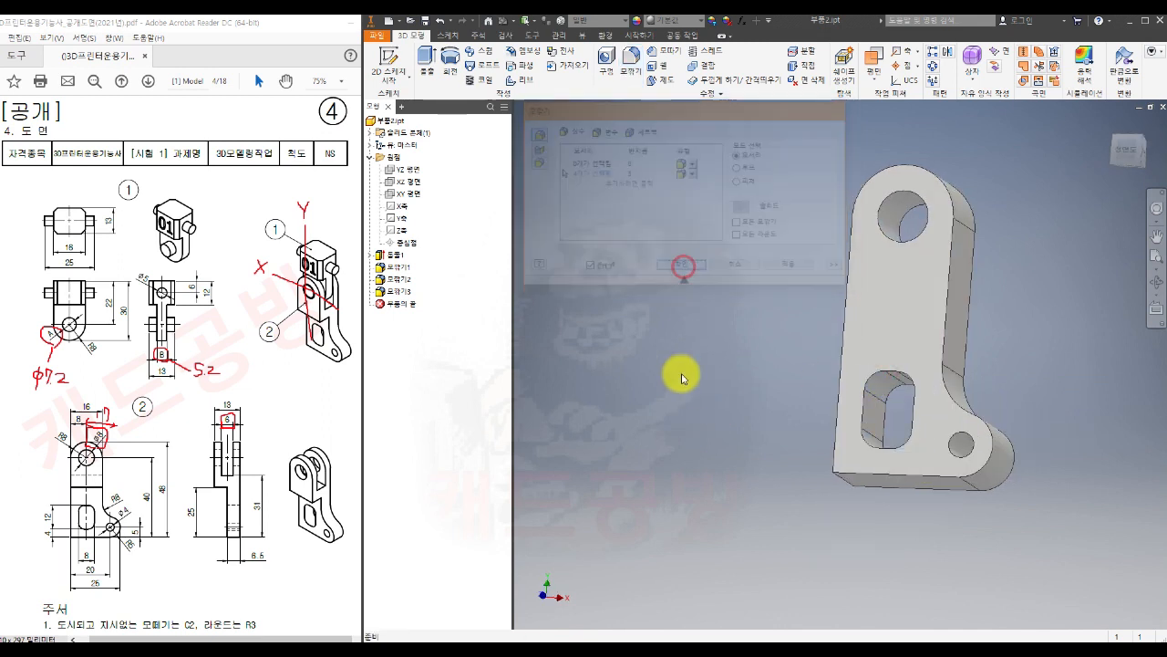
# - Turn off the visibility of the part's solid body
pyautogui.keyDown('shift'); pyautogui.moveTo(753, 297); pyautogui.dragTo(916, 391, button='middle'); pyautogui.keyUp('shift')
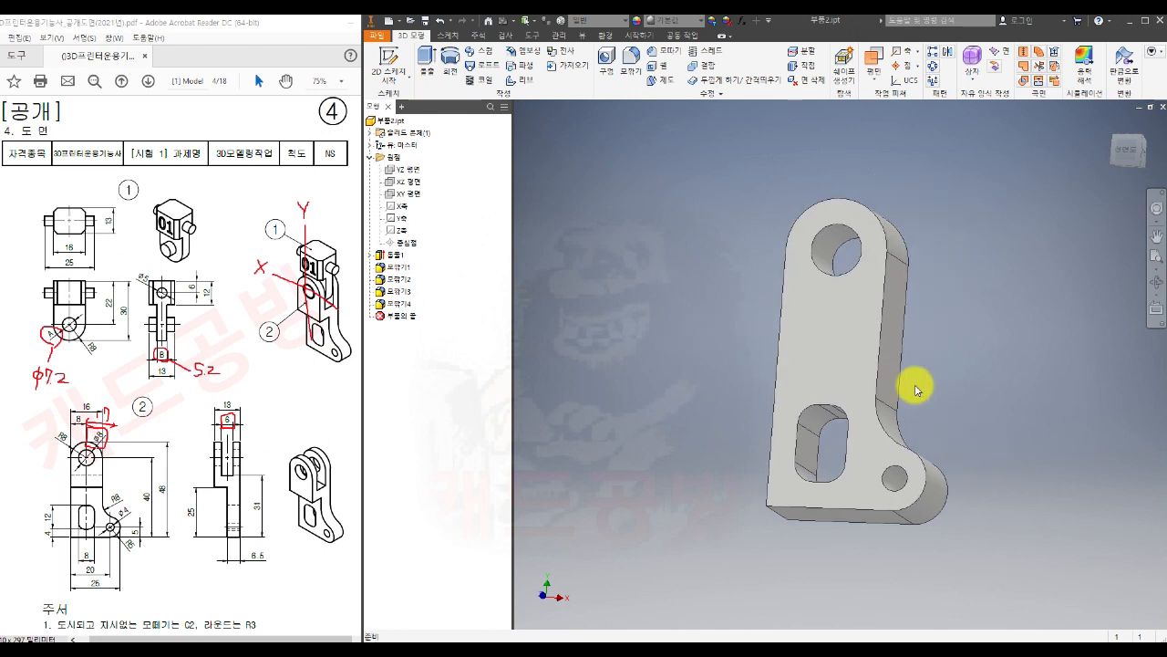
pyautogui.click(1109, 121)
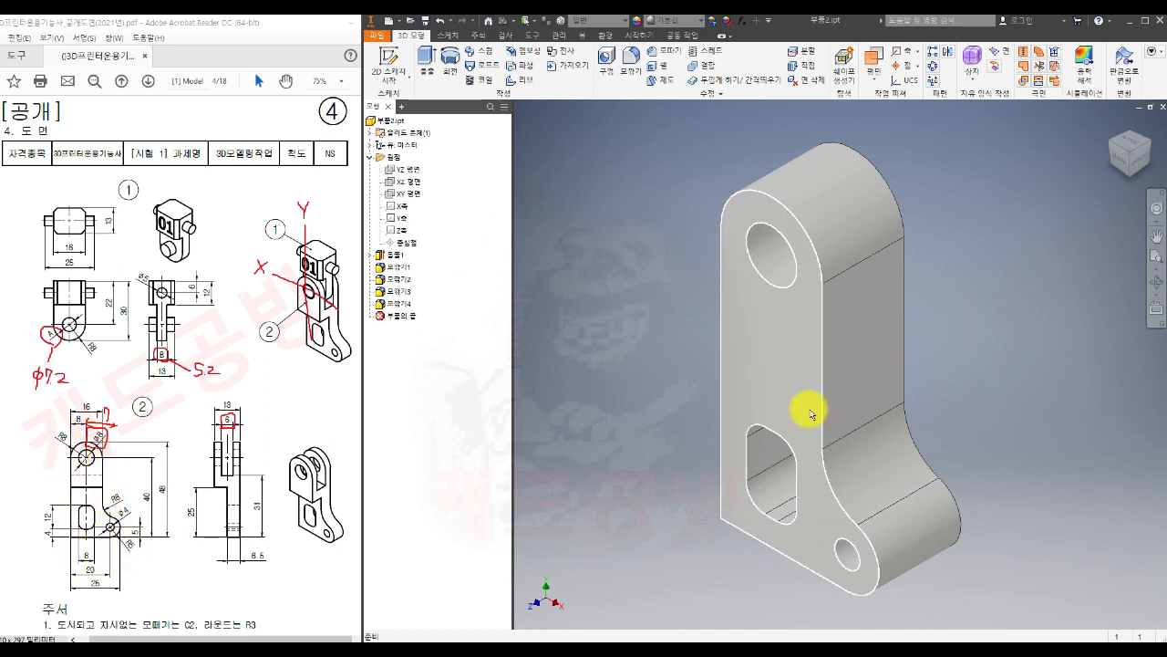
pyautogui.click(1123, 164)
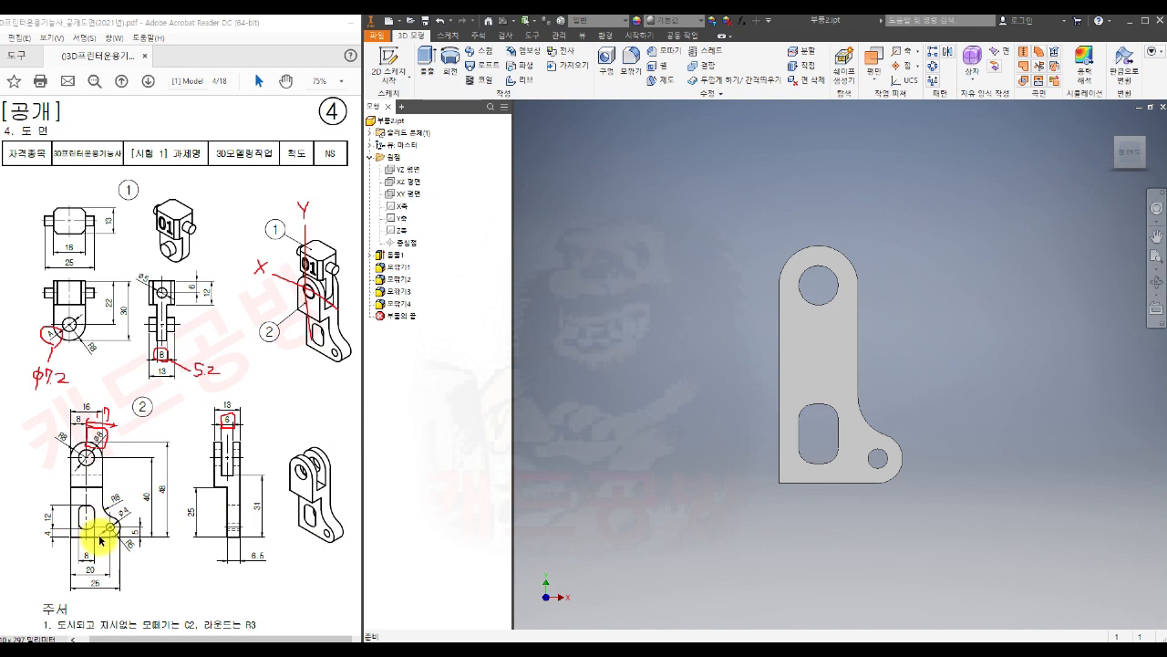
pyautogui.press('F6')
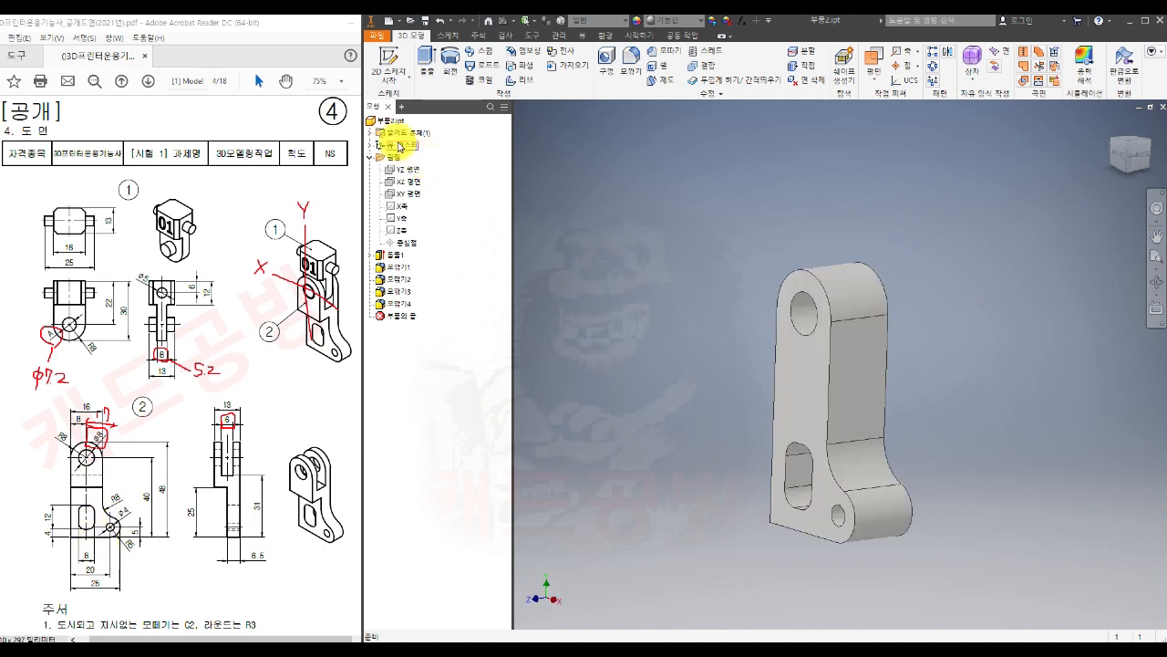
pyautogui.click(369, 135)
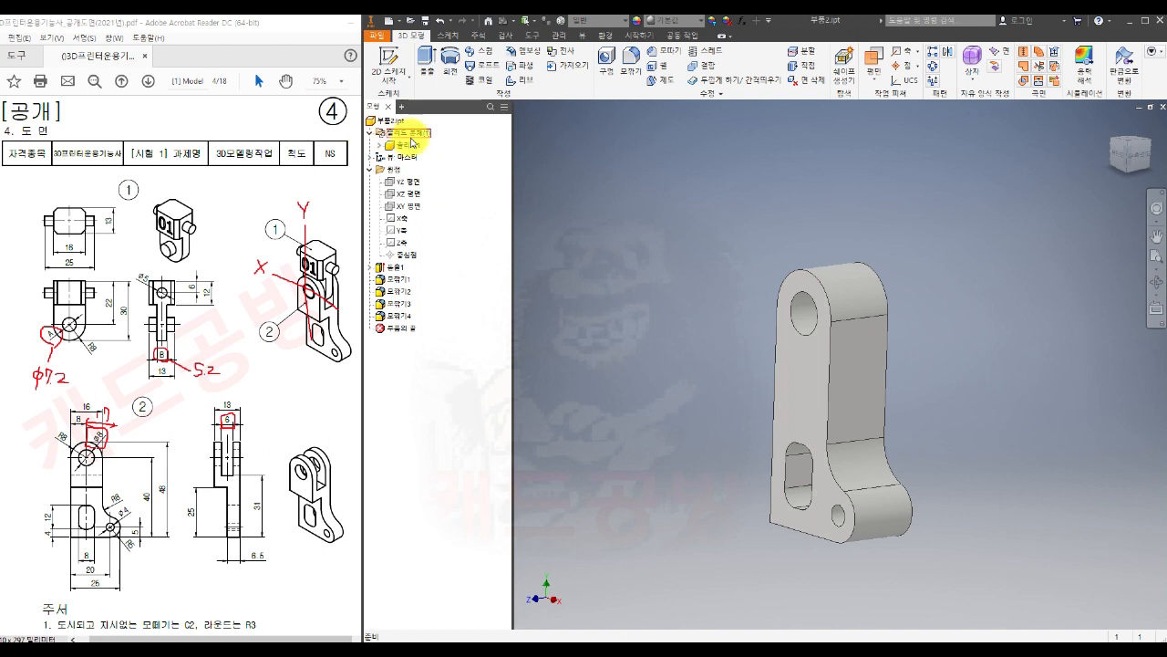
pyautogui.click(404, 148)
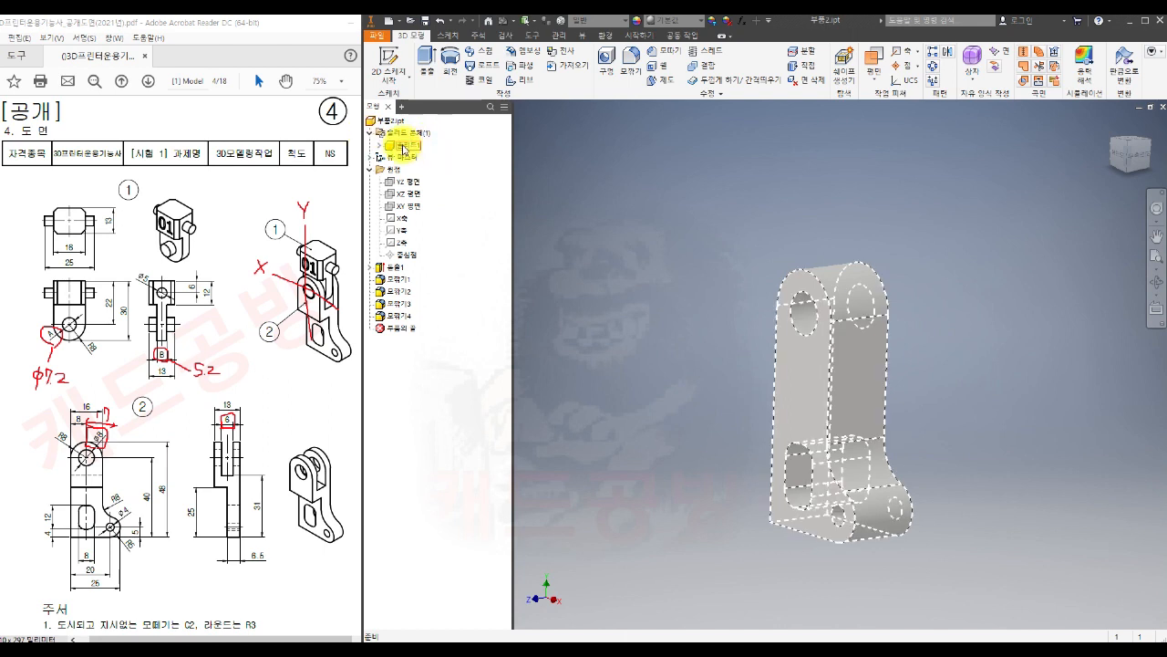
pyautogui.click(404, 149)
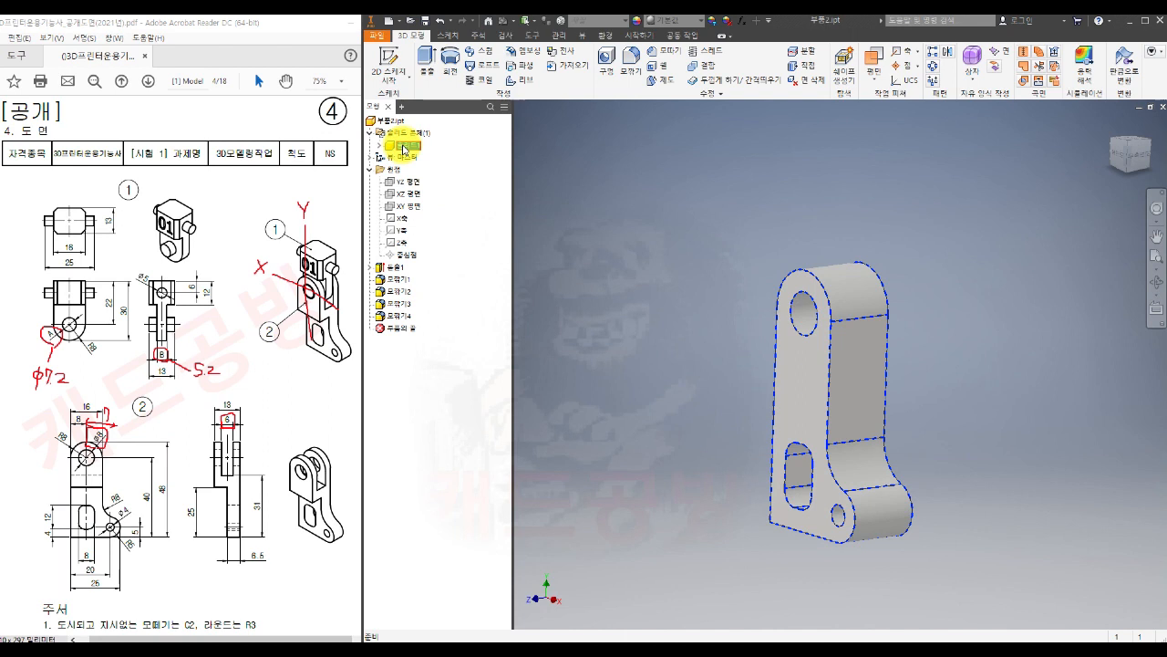
pyautogui.rightClick(404, 149)
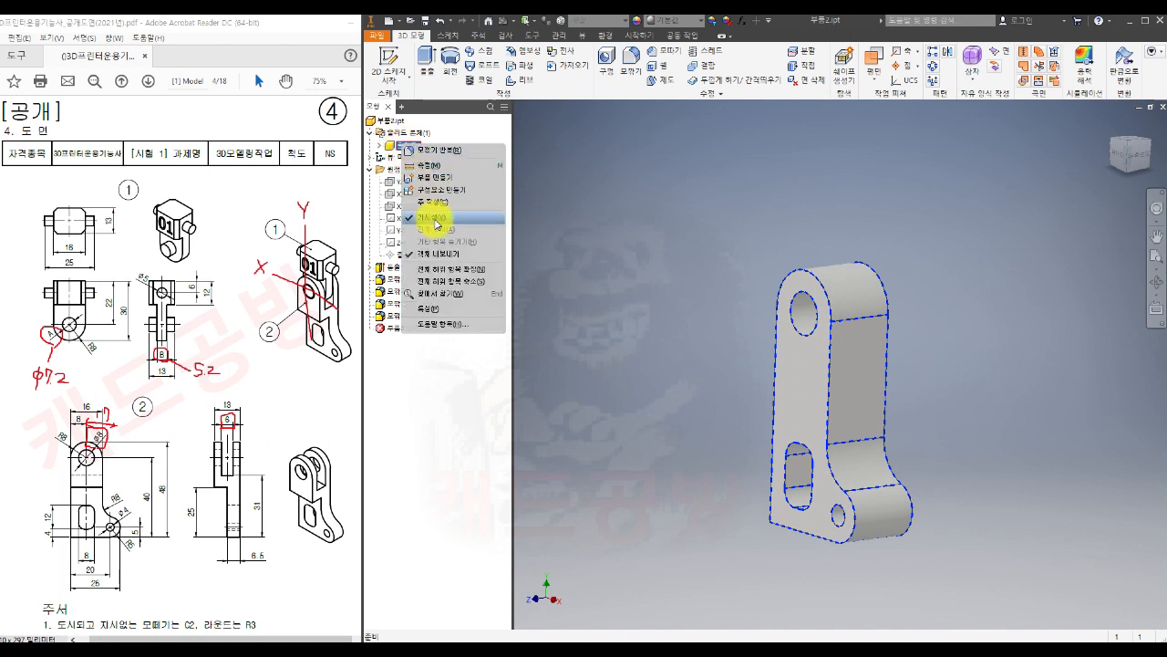
pyautogui.click(435, 219)
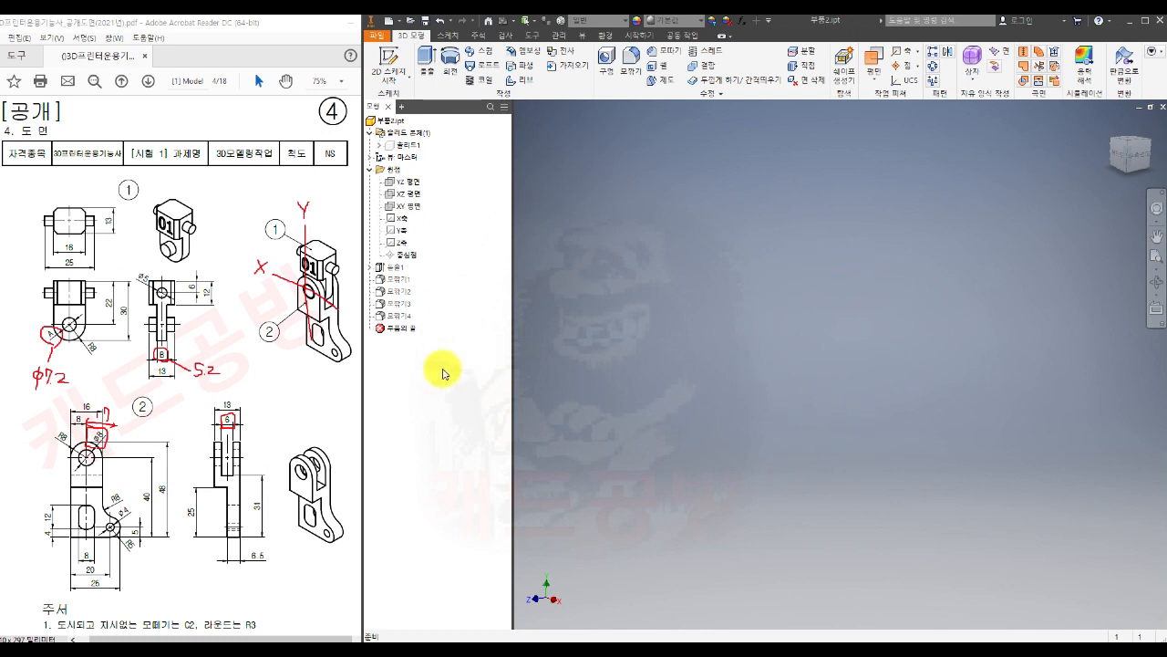
# - Start a sketch on the YZ plane and draw a rectangle 13 mm wide and 48 mm high straddling the vertical axis around the origin
pyautogui.click(404, 184)
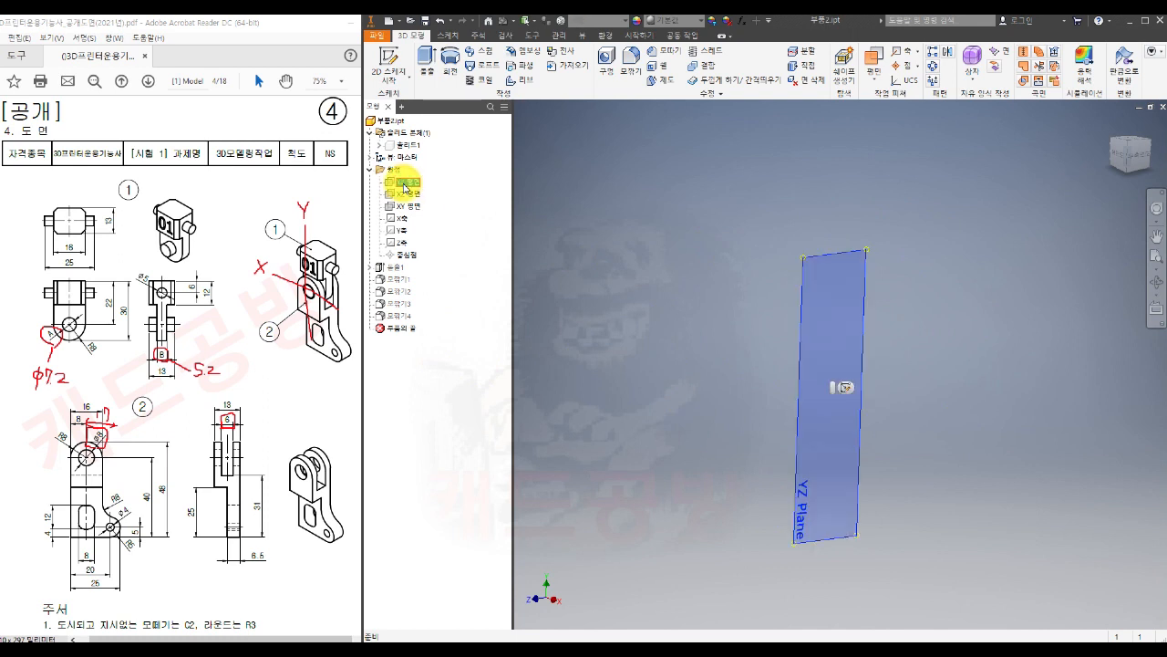
pyautogui.click(388, 61)
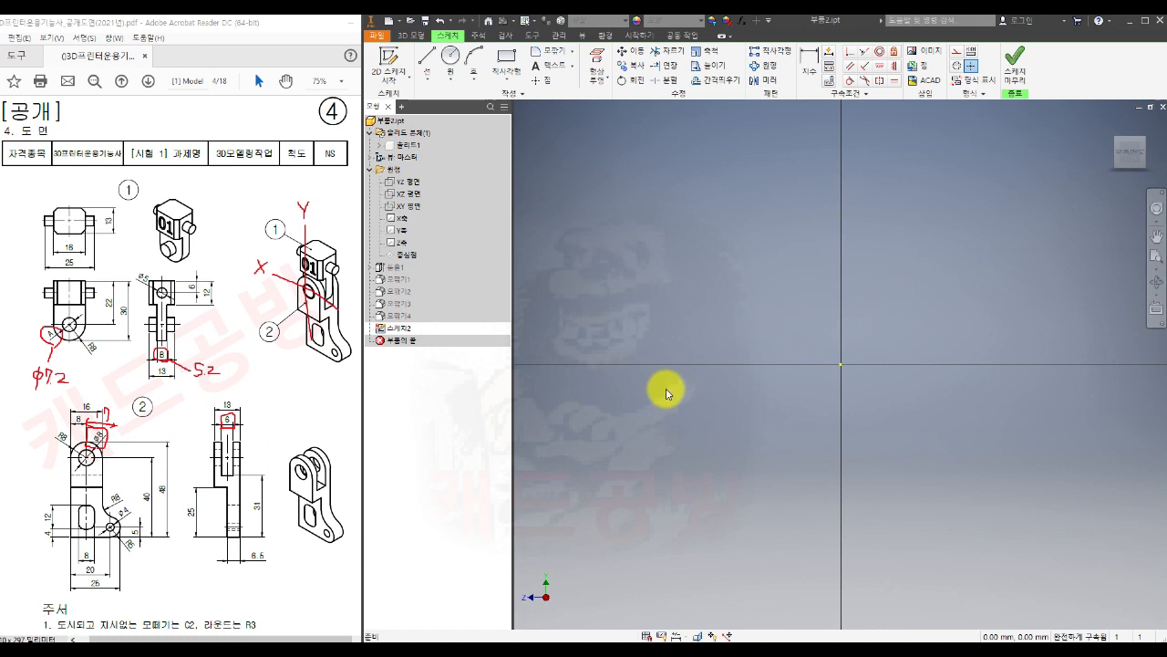
pyautogui.moveTo(826, 448); pyautogui.dragTo(815, 386, button='middle')
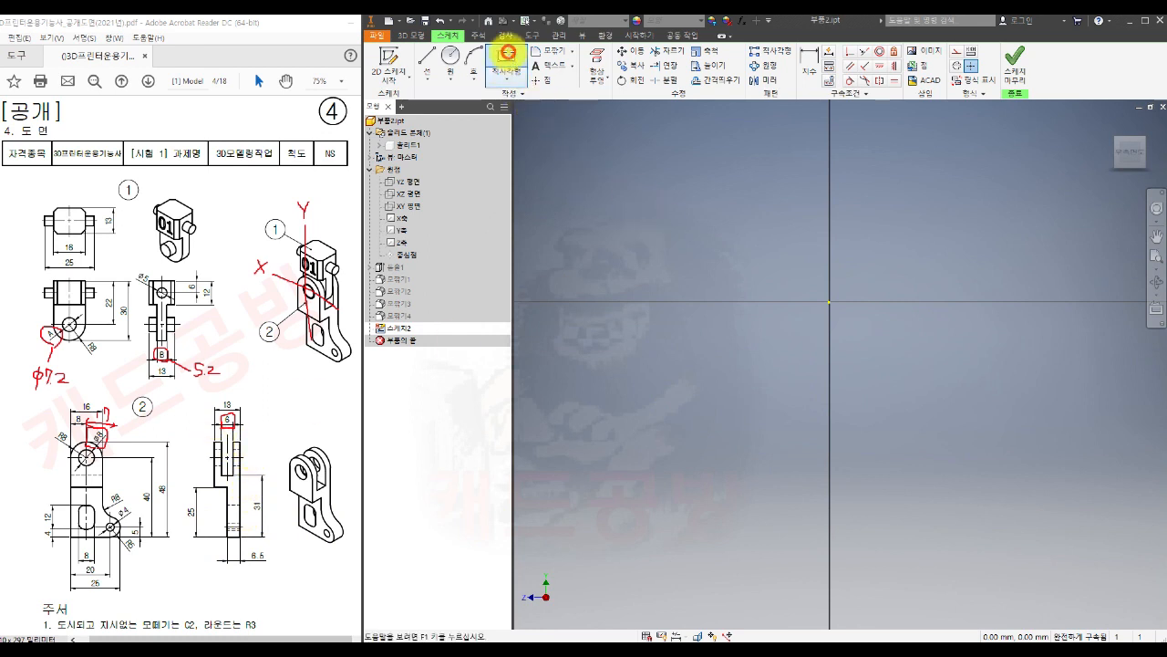
pyautogui.click(508, 57)
pyautogui.click(764, 213)
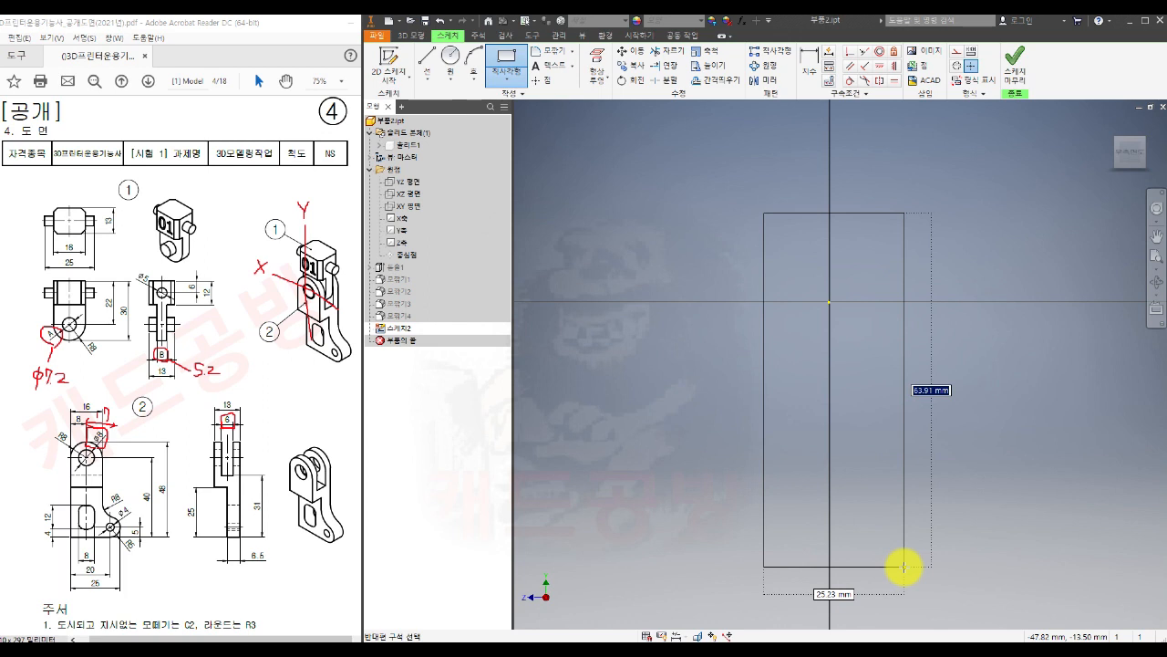
pyautogui.write('46')
pyautogui.press('Tab')
pyautogui.write('13')
pyautogui.press('Return')
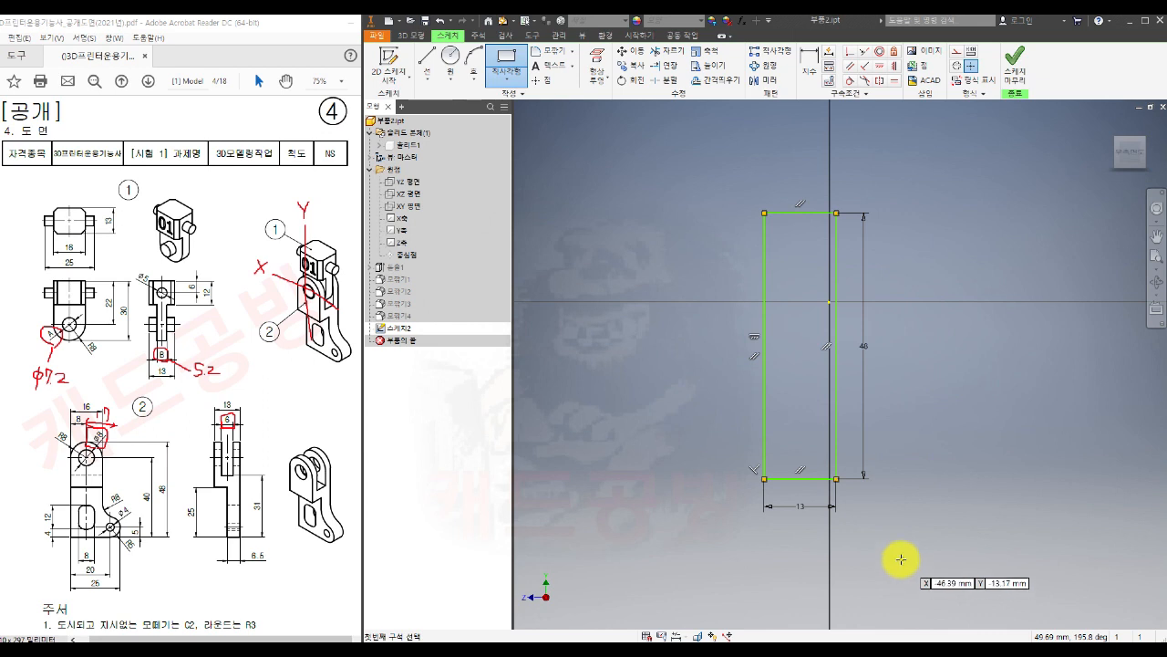
pyautogui.press('Escape')
pyautogui.moveTo(836, 409); pyautogui.dragTo(857, 413)
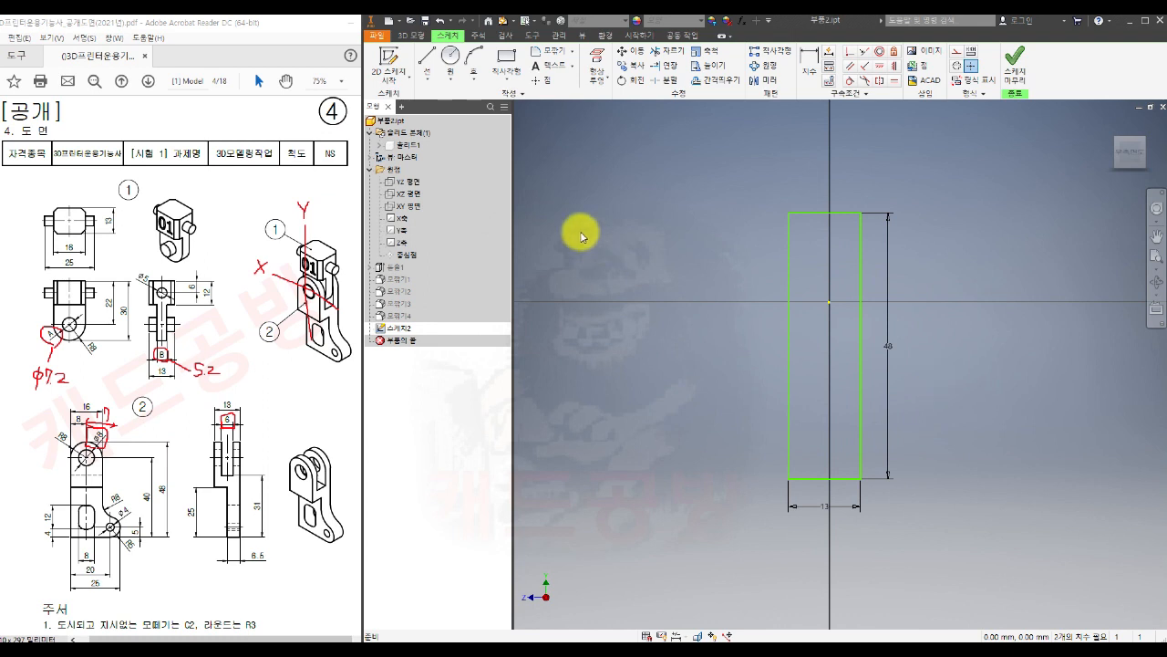
# - Sketch two small rectangles, one about 22 mm high crossing the large rectangle's top edge and one overlapping its lower-left corner
pyautogui.click(507, 56)
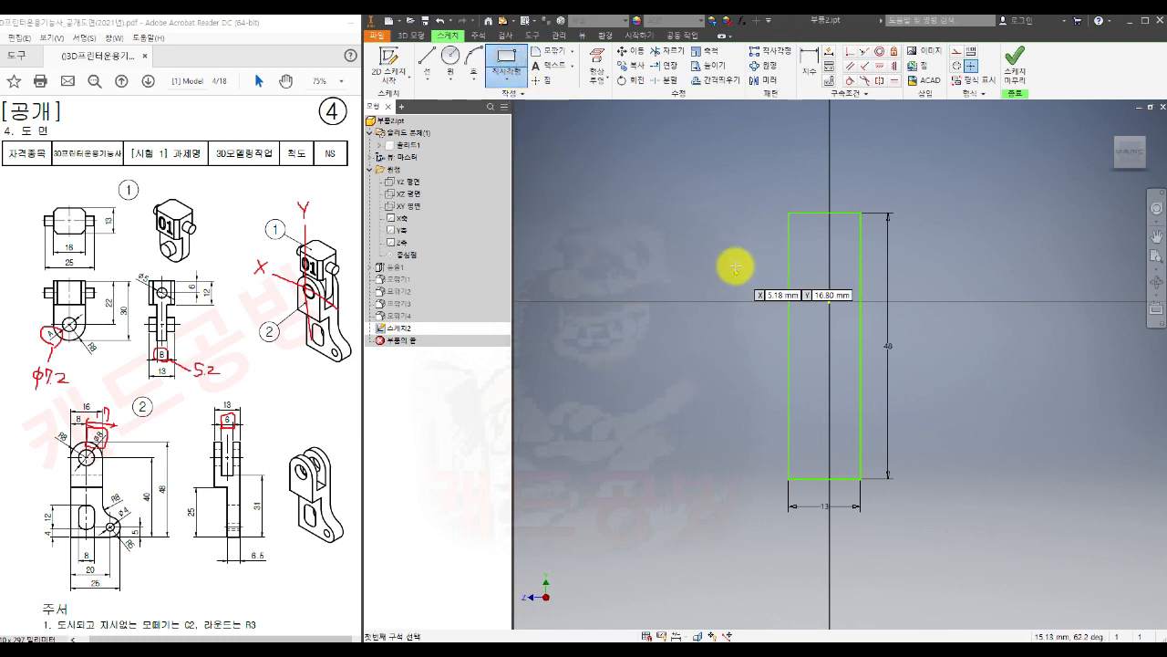
pyautogui.click(805, 197)
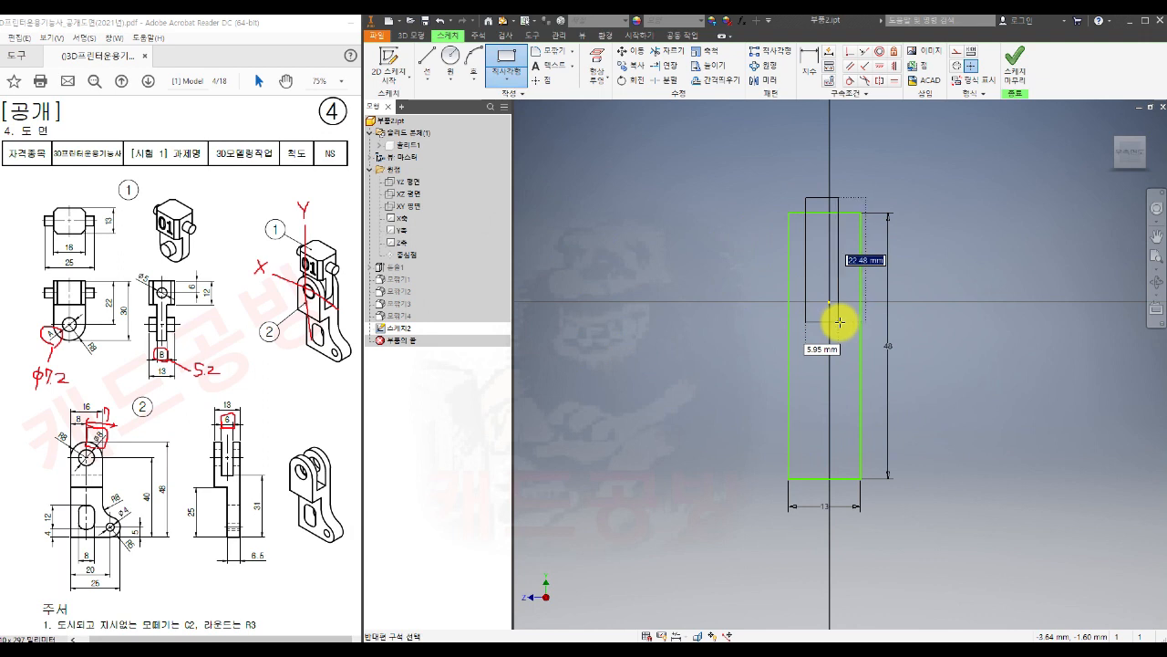
pyautogui.click(848, 323)
pyautogui.click(769, 509)
pyautogui.click(810, 387)
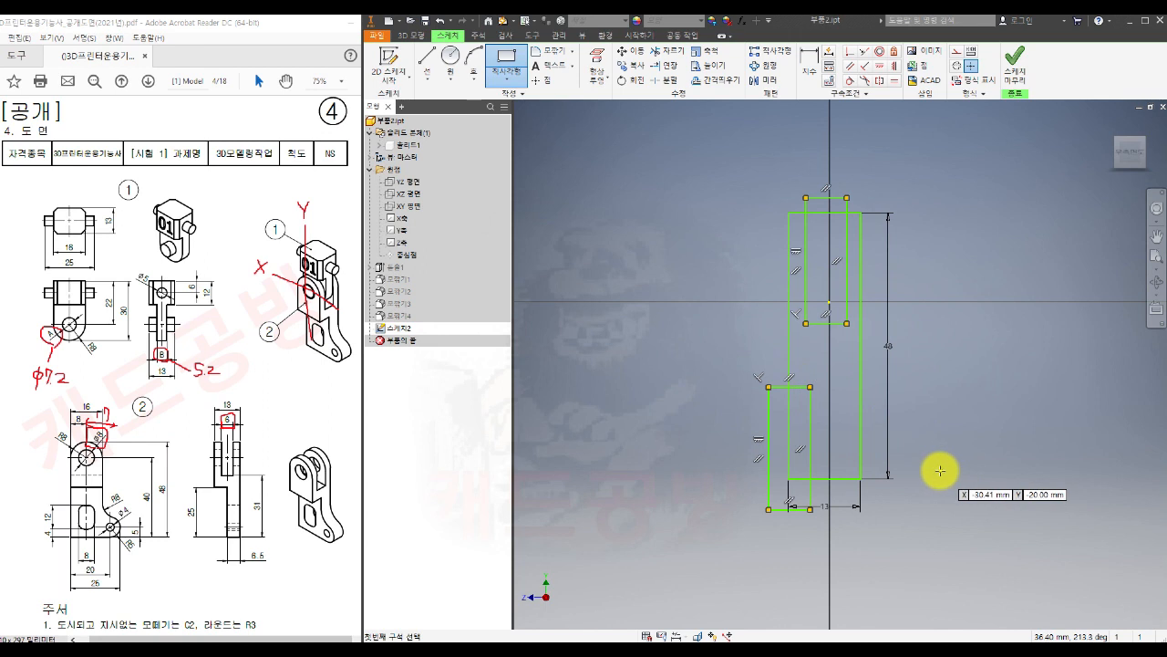
pyautogui.press('Escape')
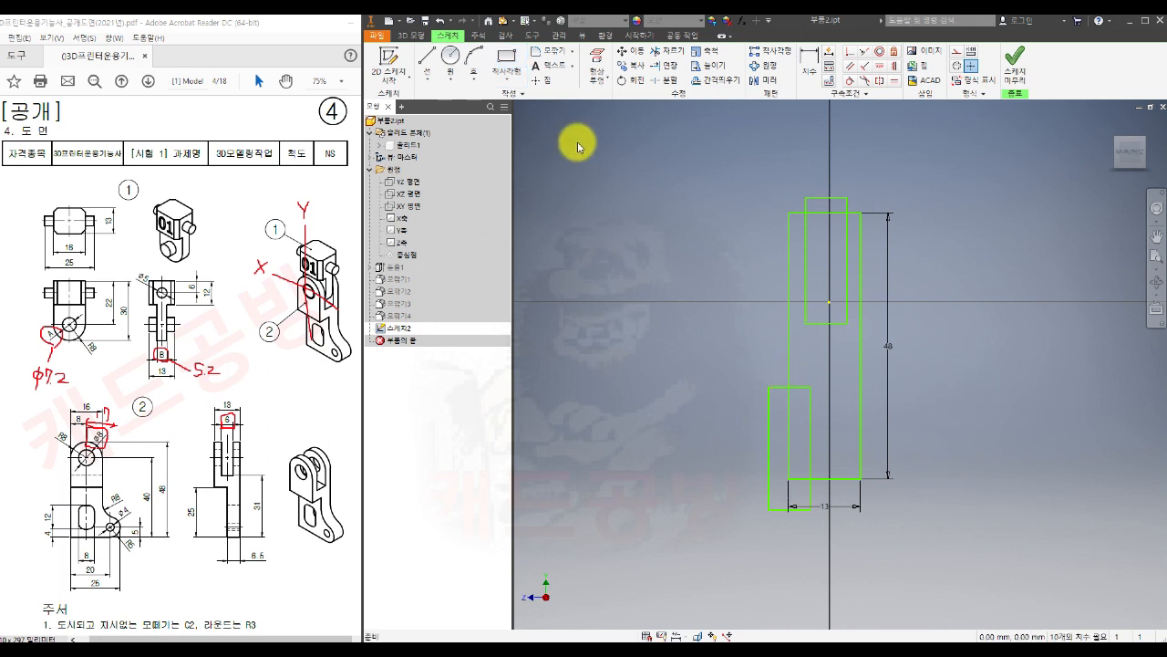
# - Project the Y axis into the sketch and convert the projected line to construction geometry
pyautogui.click(597, 62)
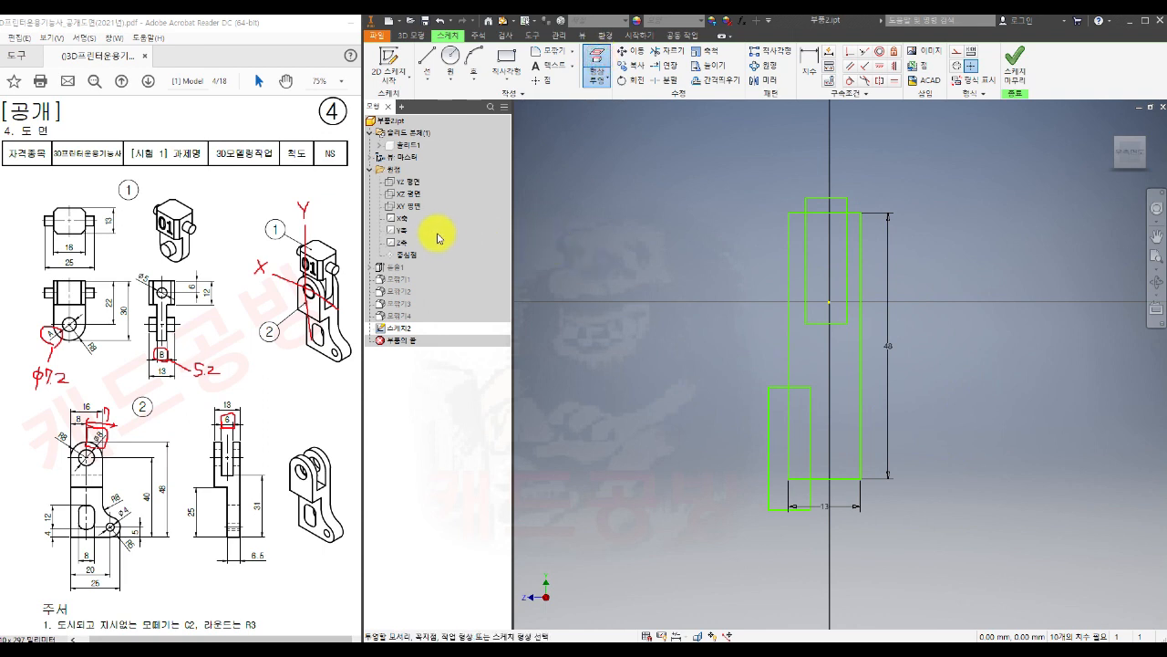
pyautogui.click(398, 229)
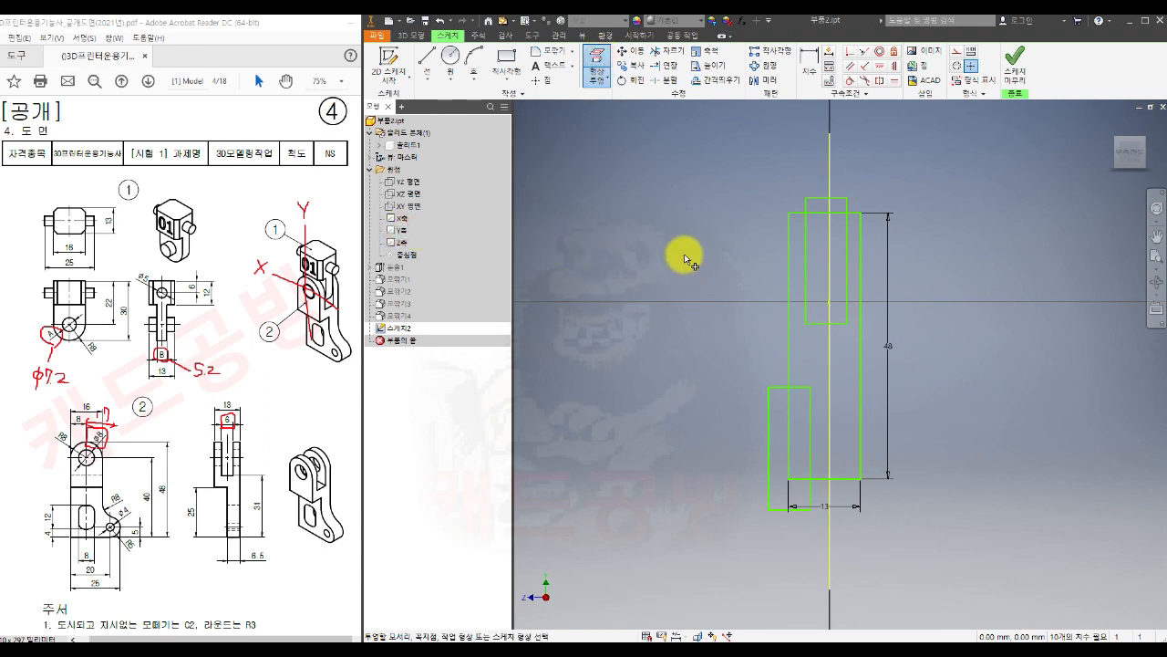
pyautogui.press('Escape')
pyautogui.click(829, 156)
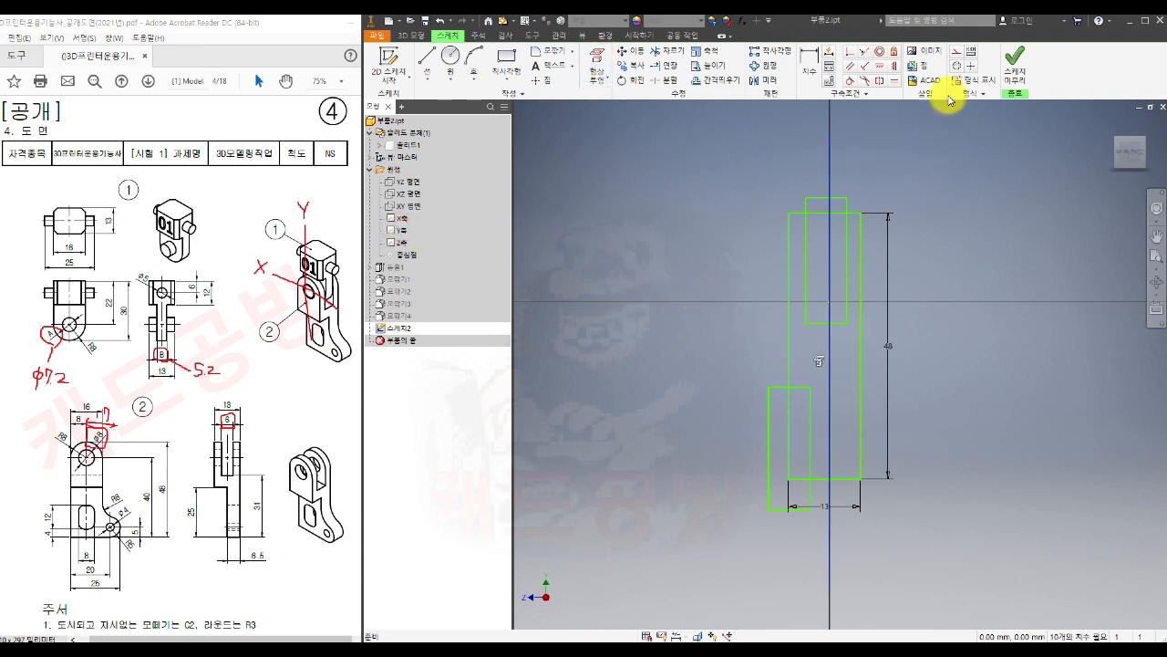
pyautogui.click(957, 51)
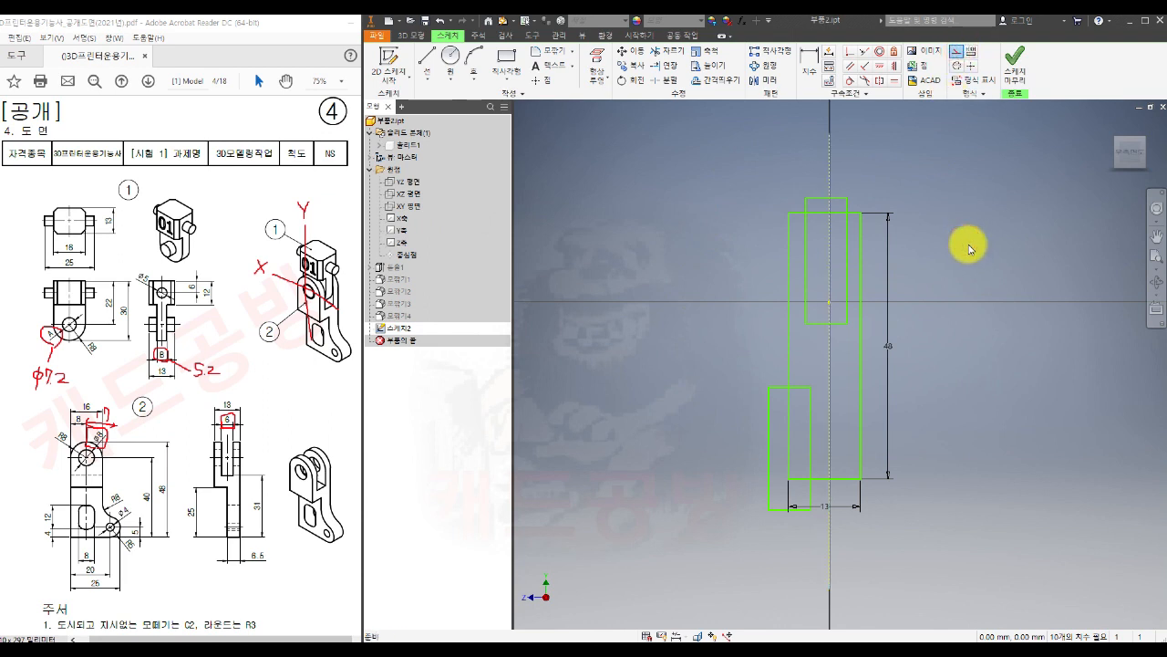
pyautogui.click(969, 249)
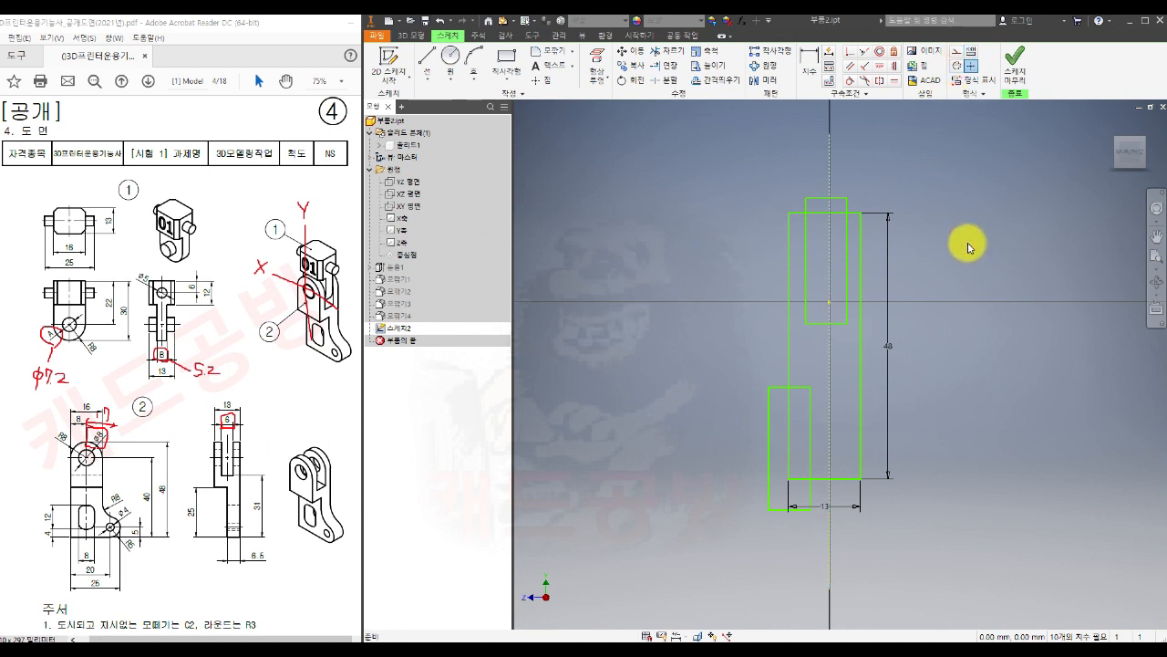
# - Make the upper small rectangle's top edge collinear with the large rectangle's top edge
pyautogui.click(864, 52)
pyautogui.click(835, 197)
pyautogui.click(841, 213)
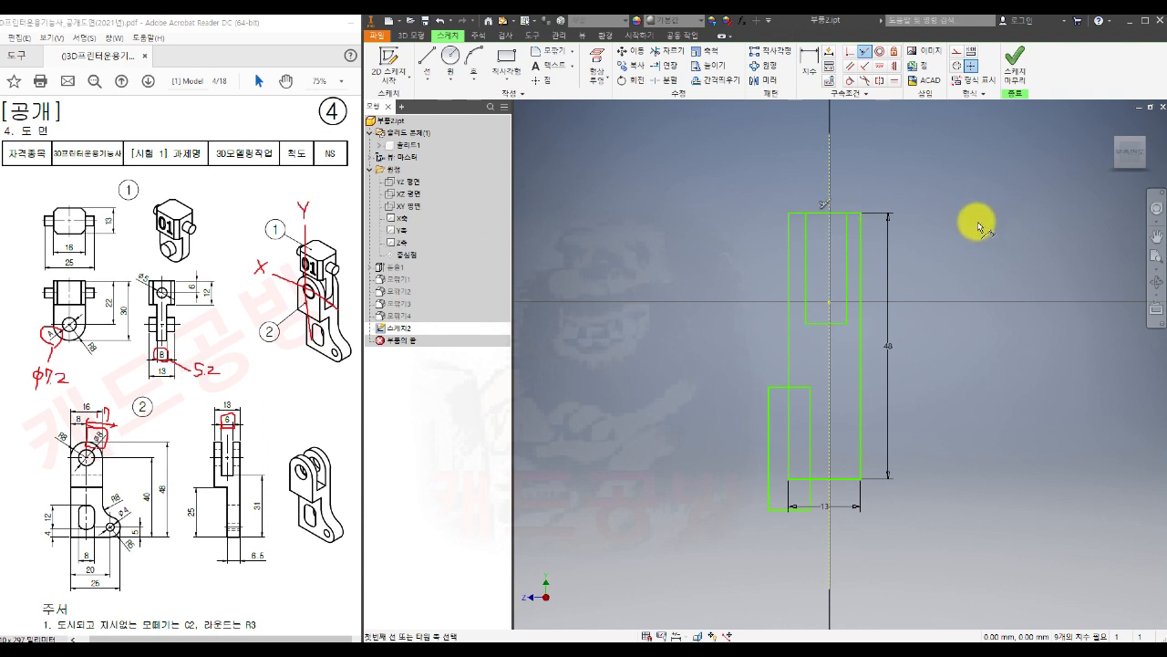
# - Make the lower small rectangle's bottom-left corner coincident with the large rectangle's bottom-left corner
pyautogui.click(850, 51)
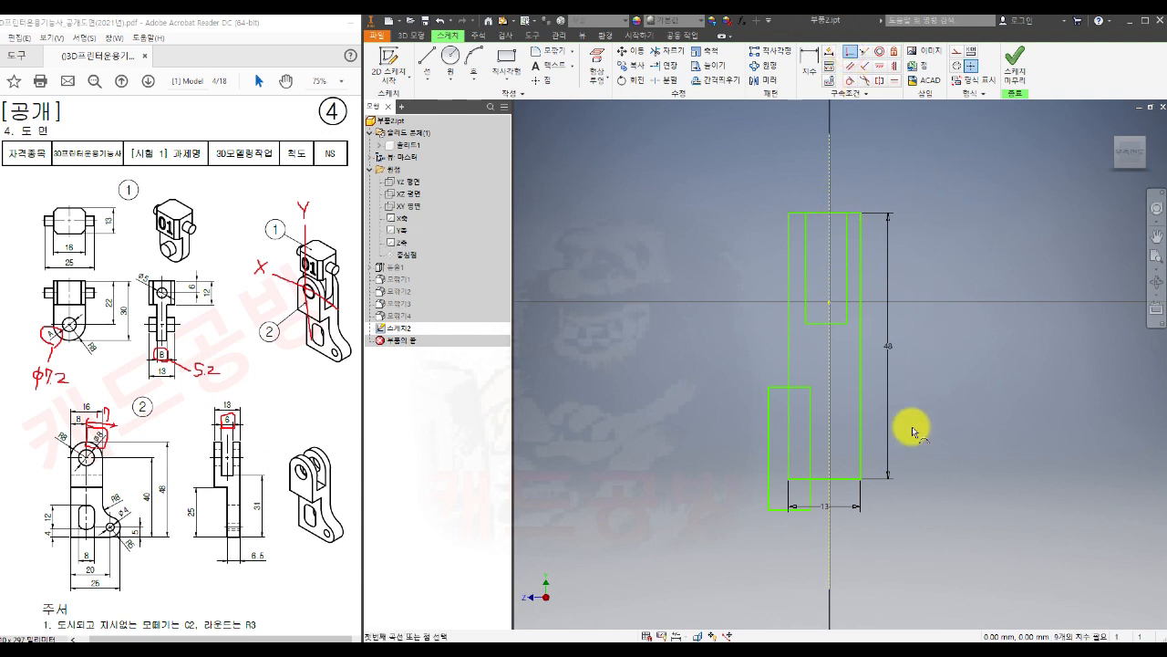
pyautogui.click(778, 503)
pyautogui.click(788, 478)
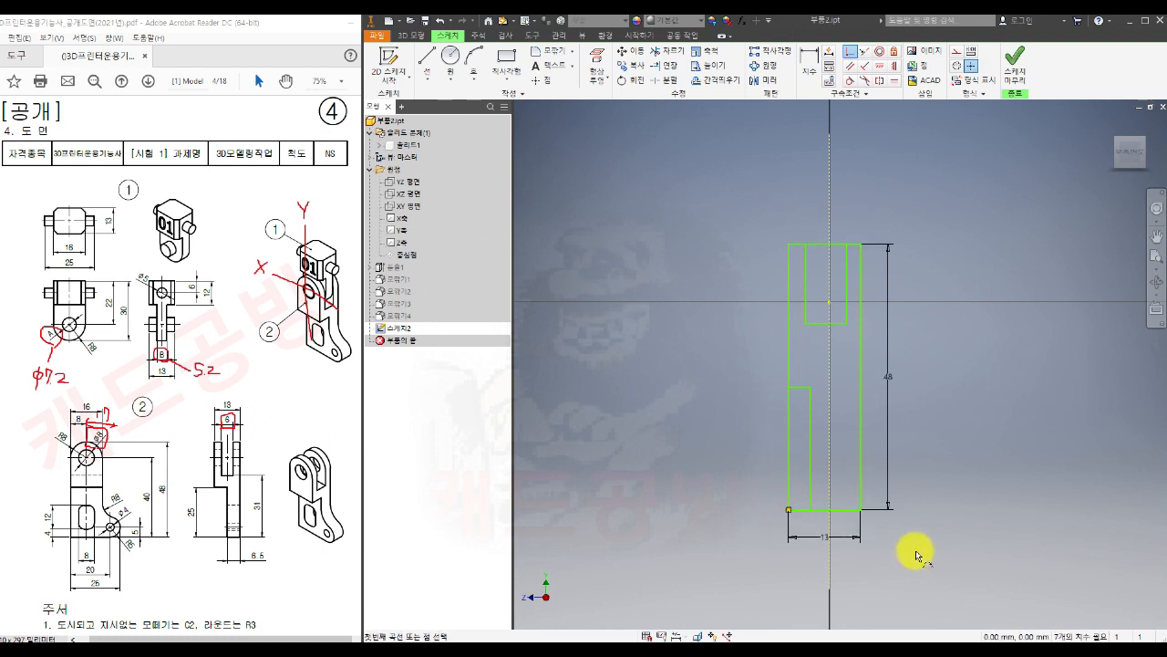
pyautogui.press('Escape')
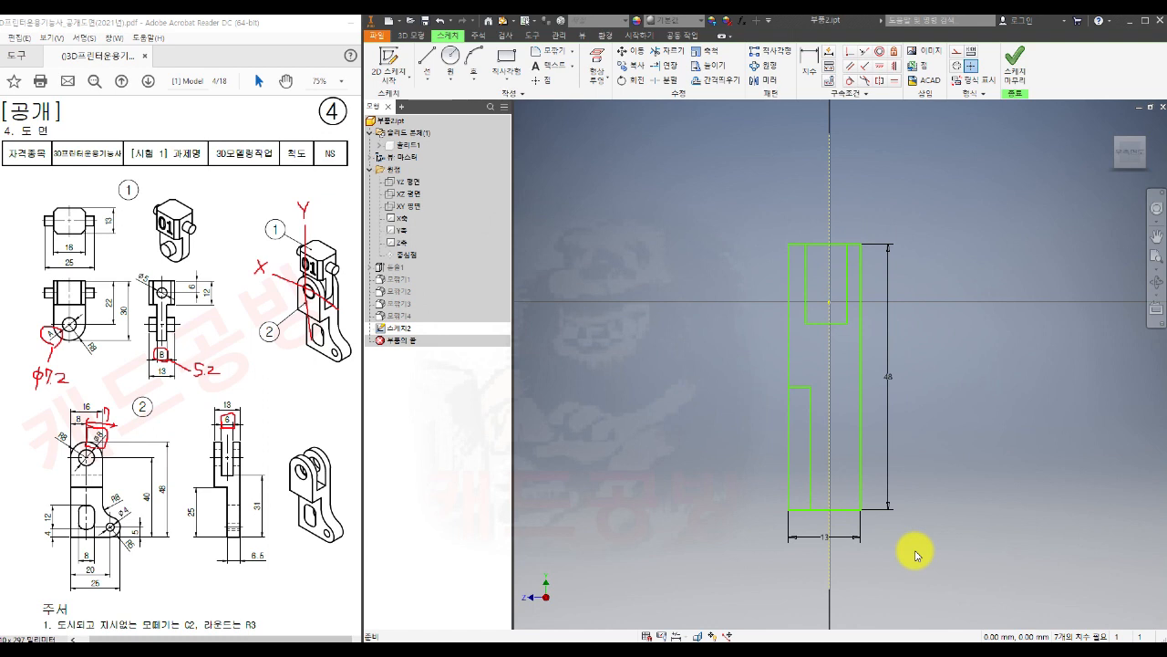
# - Make the upper small rectangle's vertical sides and the large rectangle's vertical sides symmetric about the construction Y axis line
pyautogui.click(879, 80)
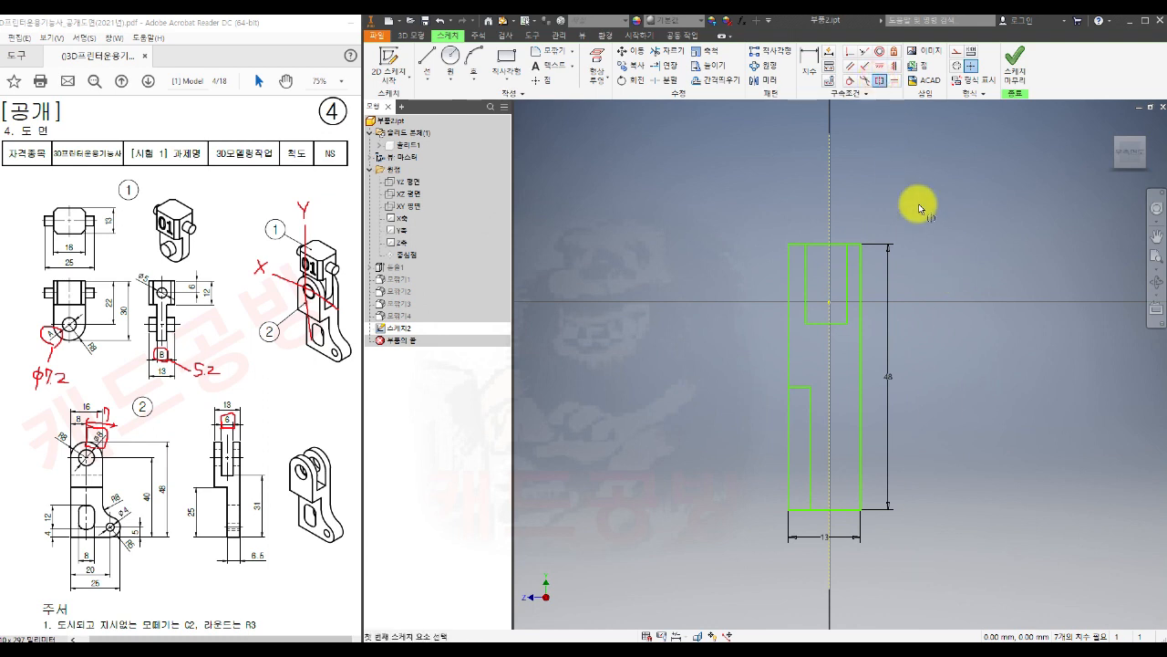
pyautogui.click(848, 283)
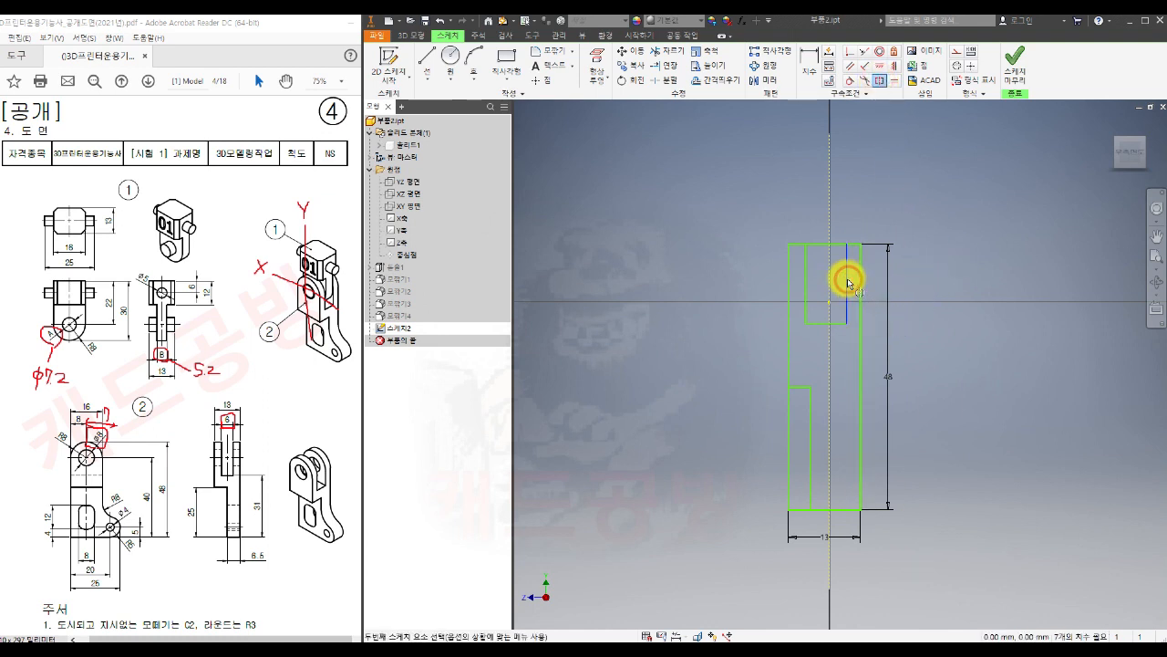
pyautogui.click(806, 281)
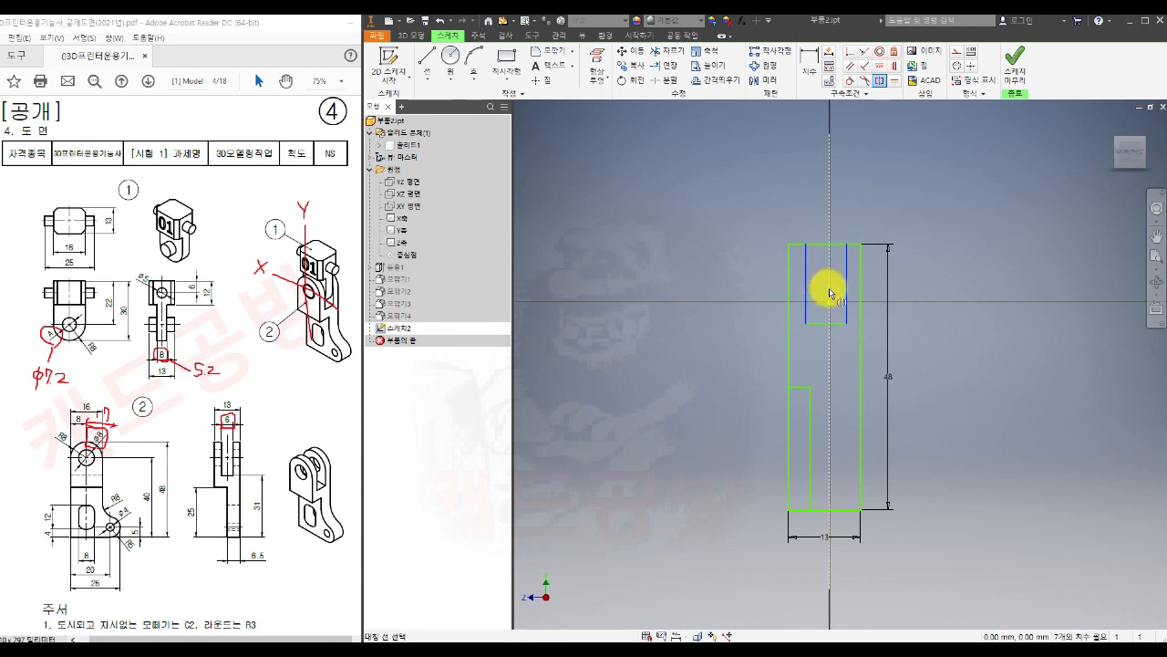
pyautogui.click(829, 292)
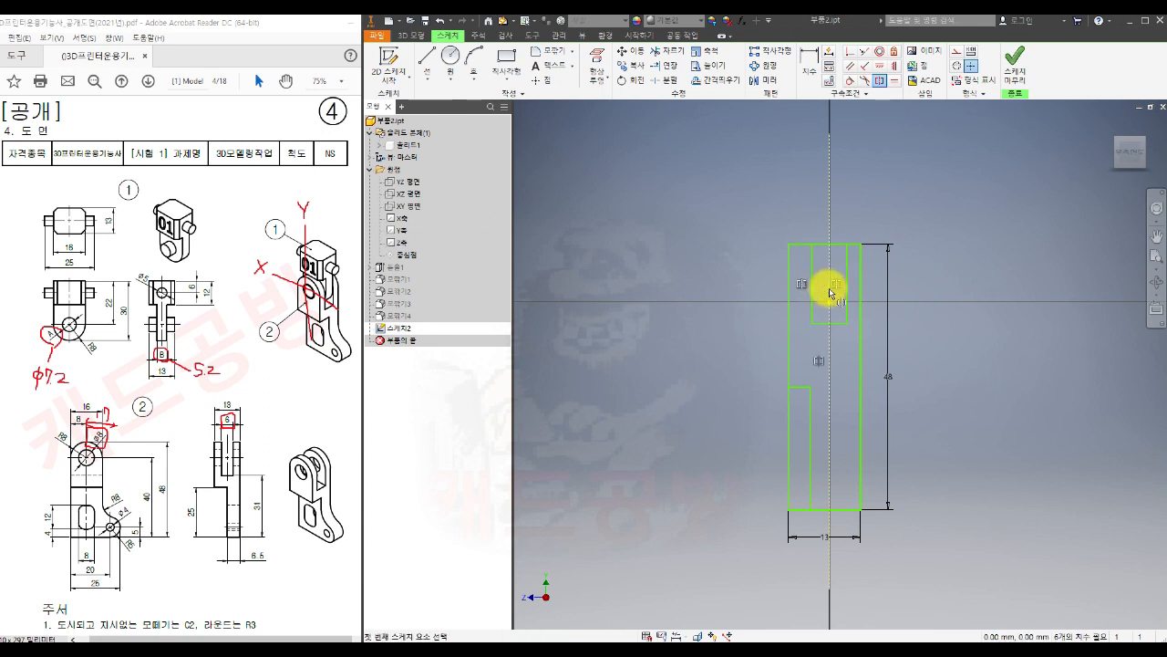
pyautogui.click(789, 315)
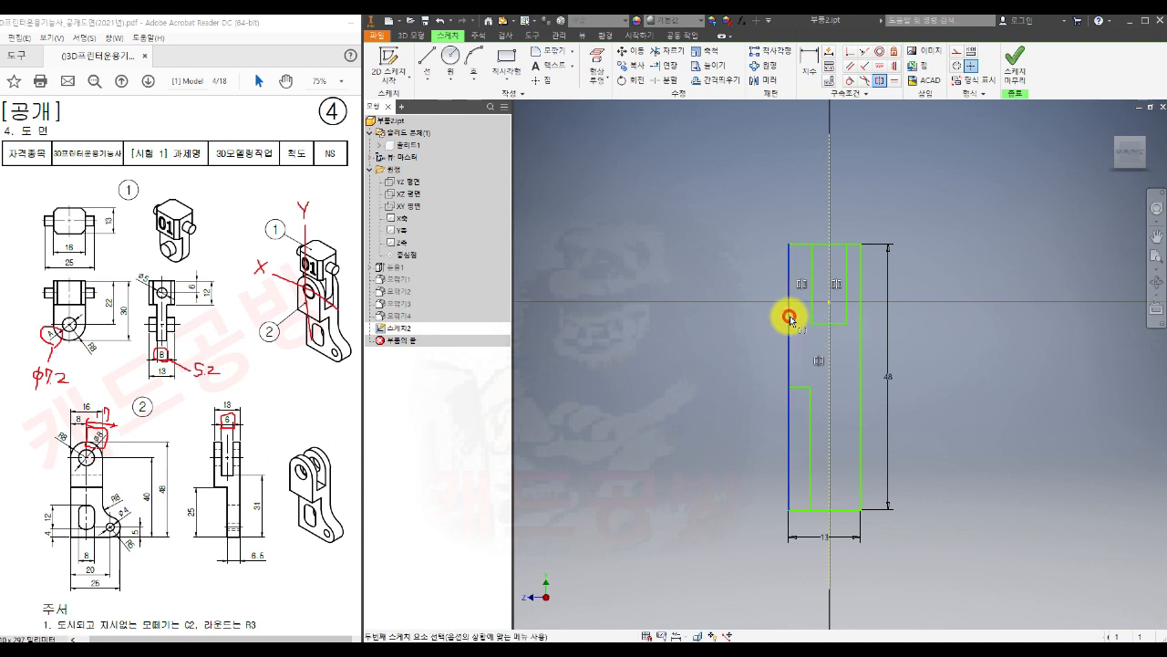
pyautogui.click(861, 335)
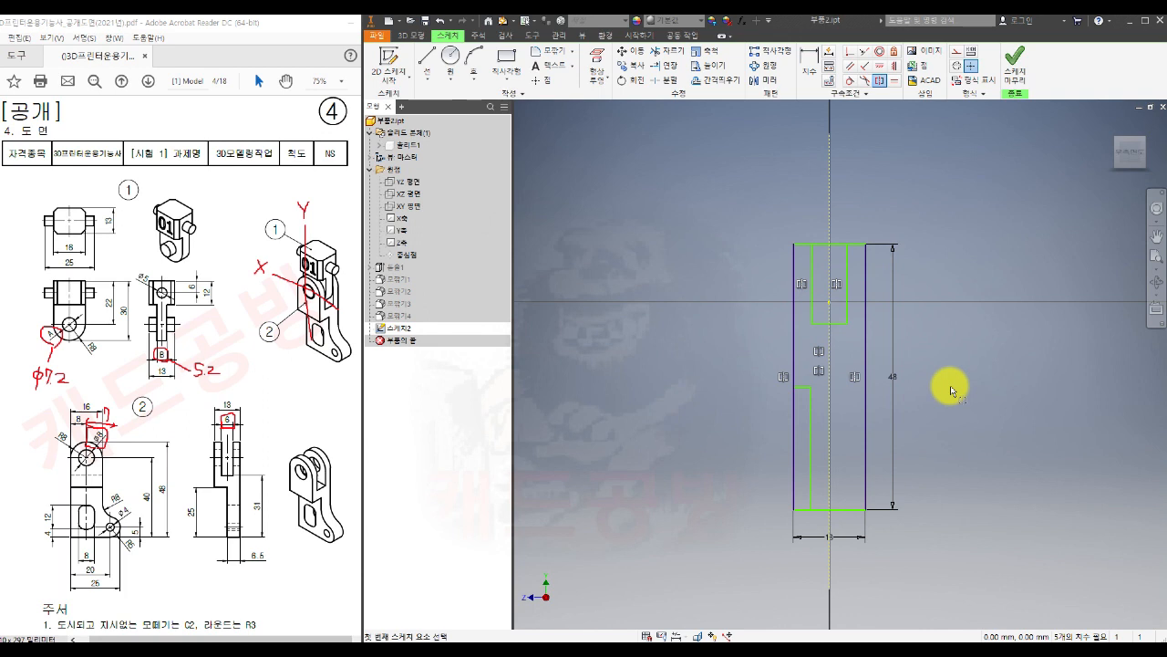
pyautogui.press('Escape')
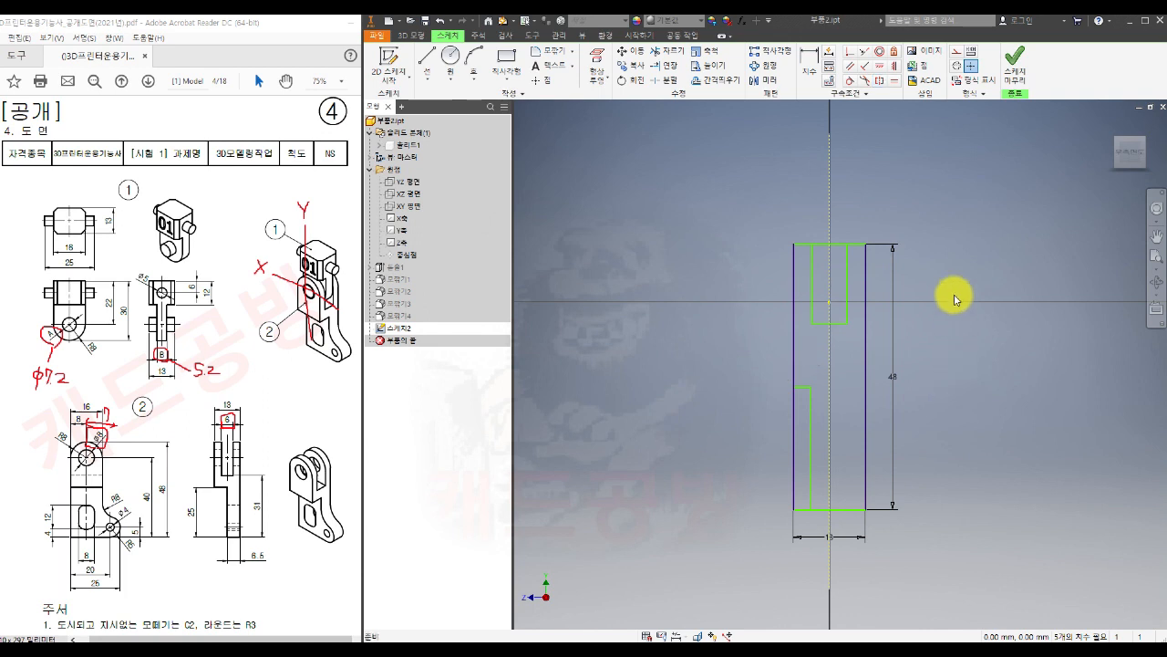
# - Dimension the width of the upper small rectangle at 6 mm
pyautogui.click(809, 63)
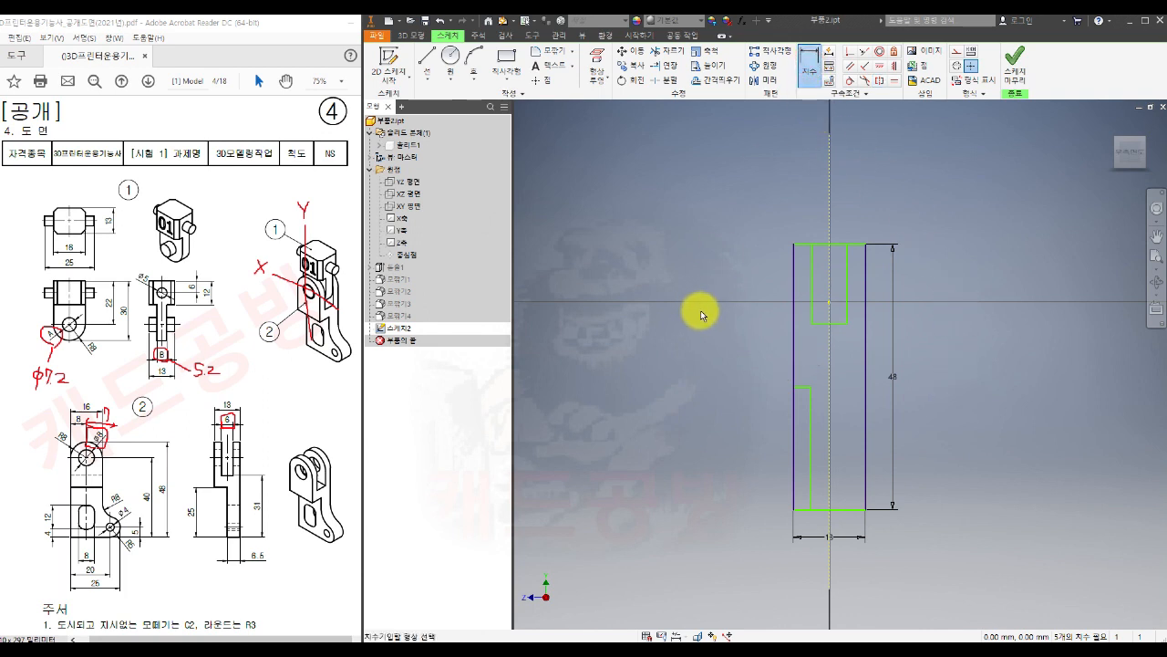
pyautogui.click(813, 264)
pyautogui.click(843, 264)
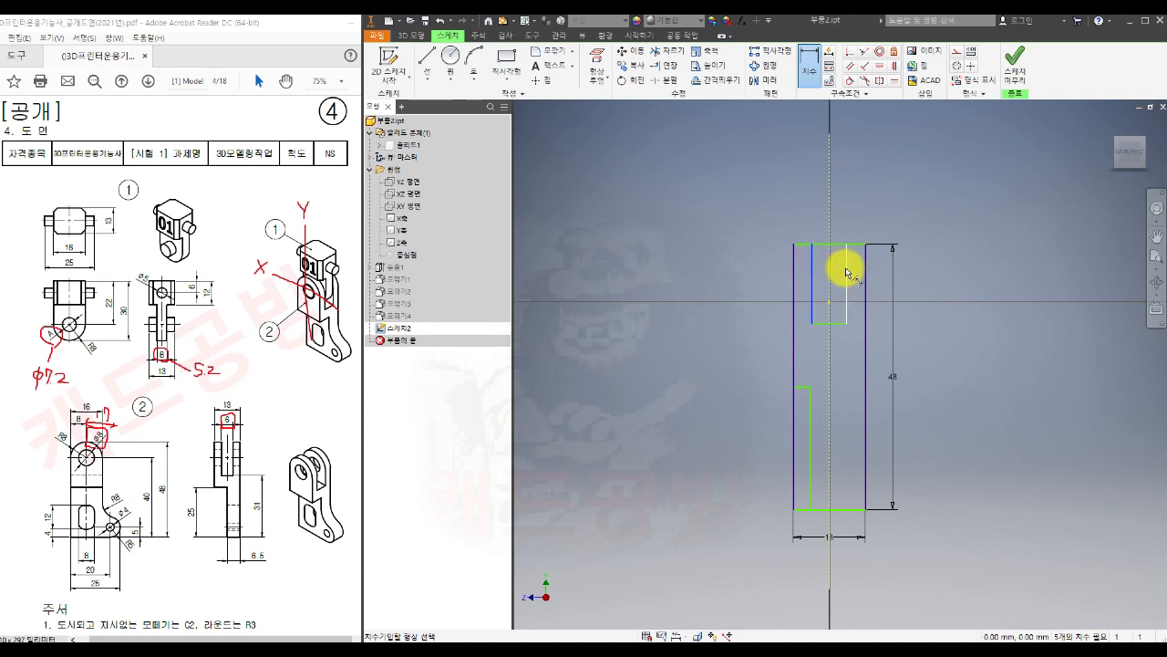
pyautogui.click(844, 213)
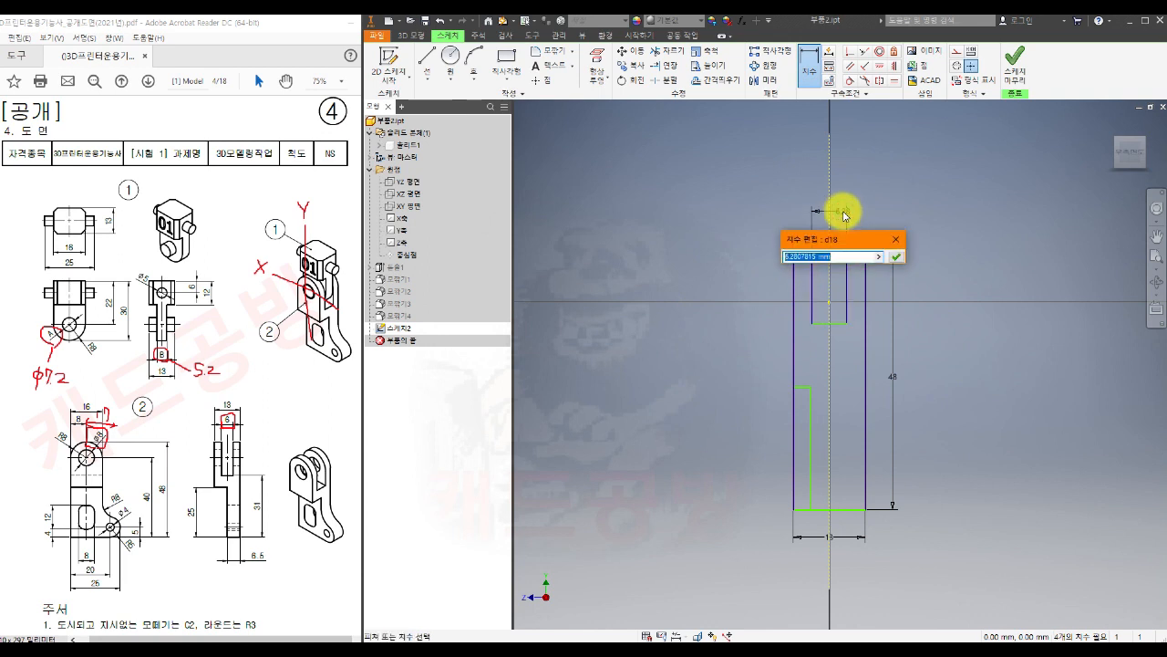
pyautogui.press('Return')
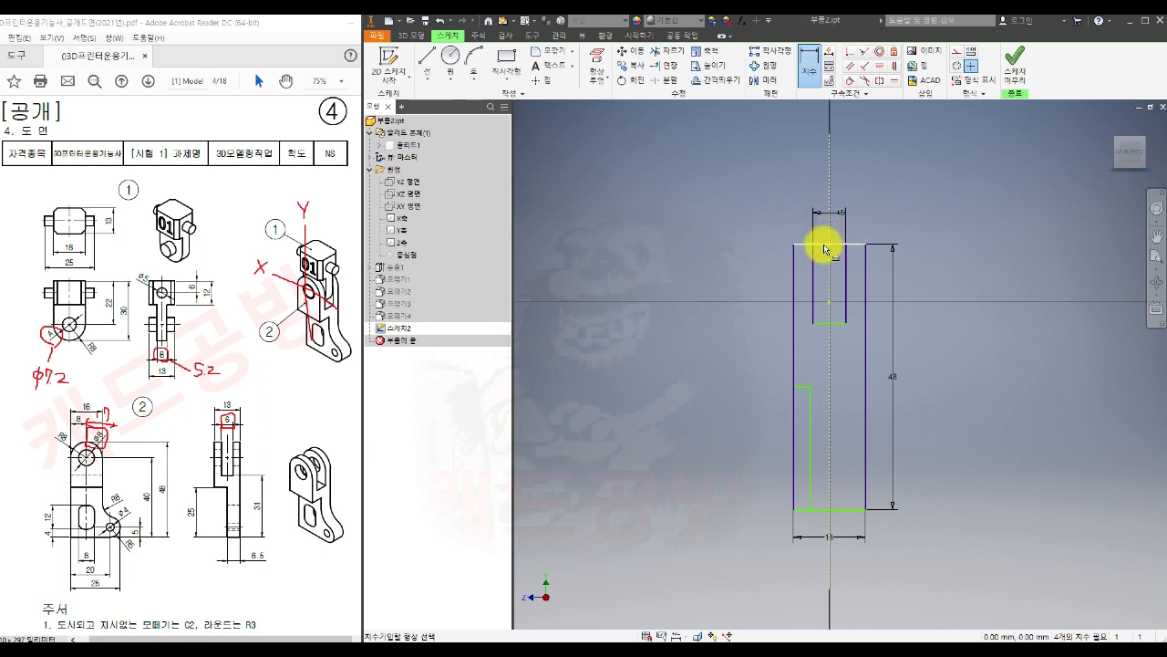
# - Dimension the large rectangle's top edge 8 mm above the origin point
pyautogui.click(824, 245)
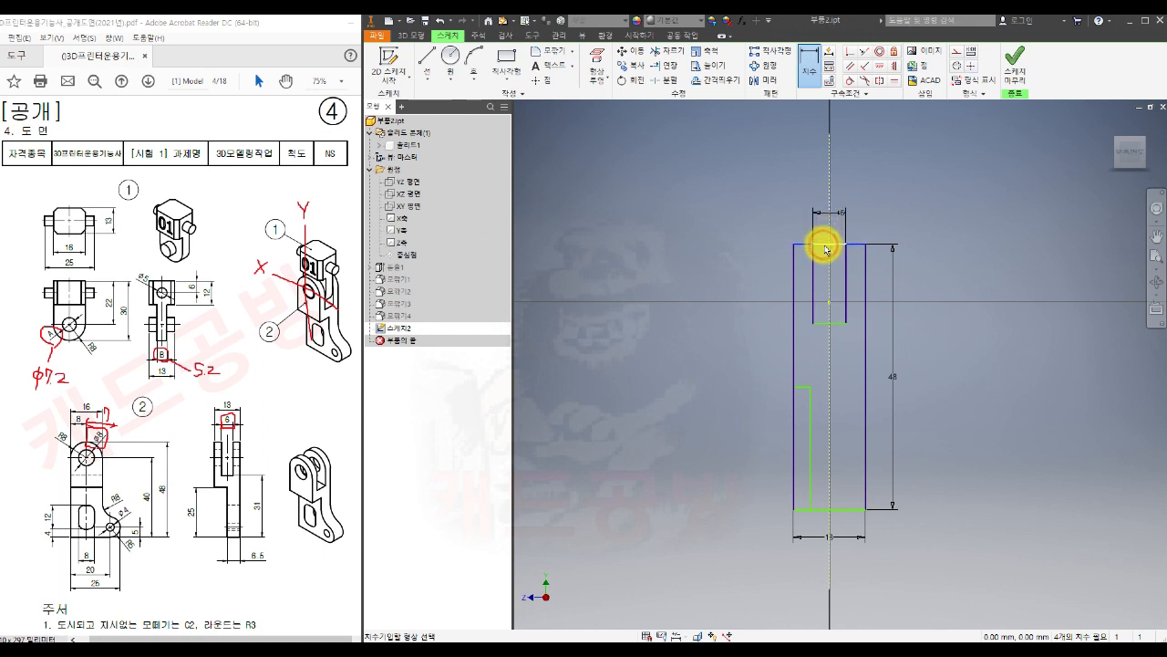
pyautogui.click(832, 307)
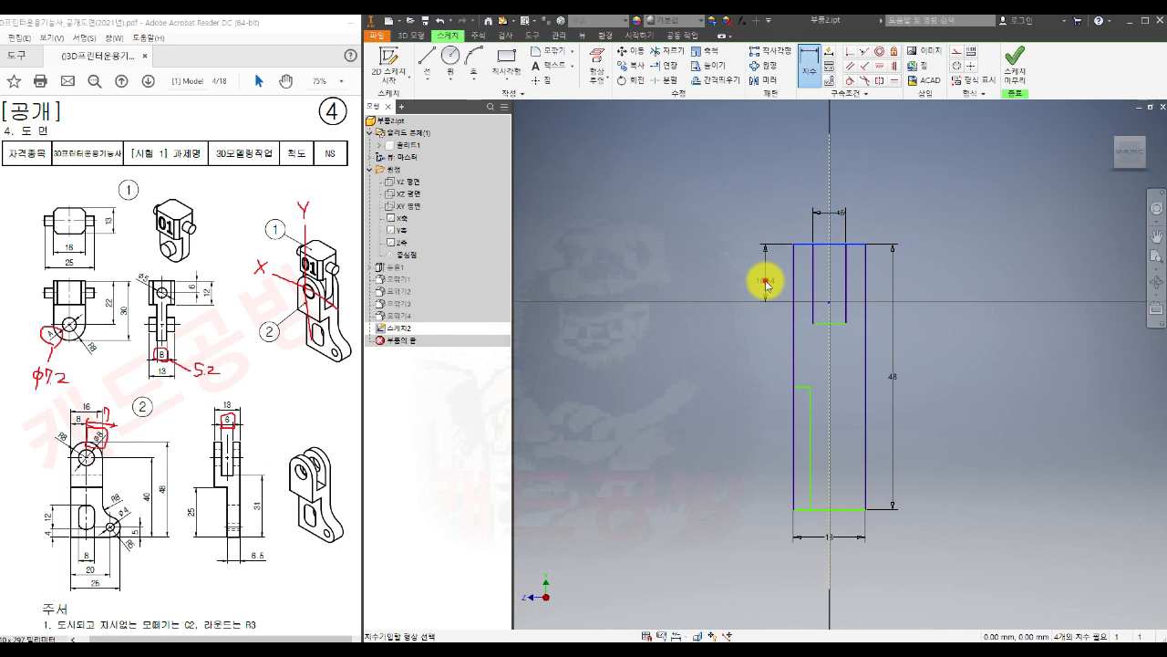
pyautogui.click(766, 284)
pyautogui.write('8')
pyautogui.press('Return')
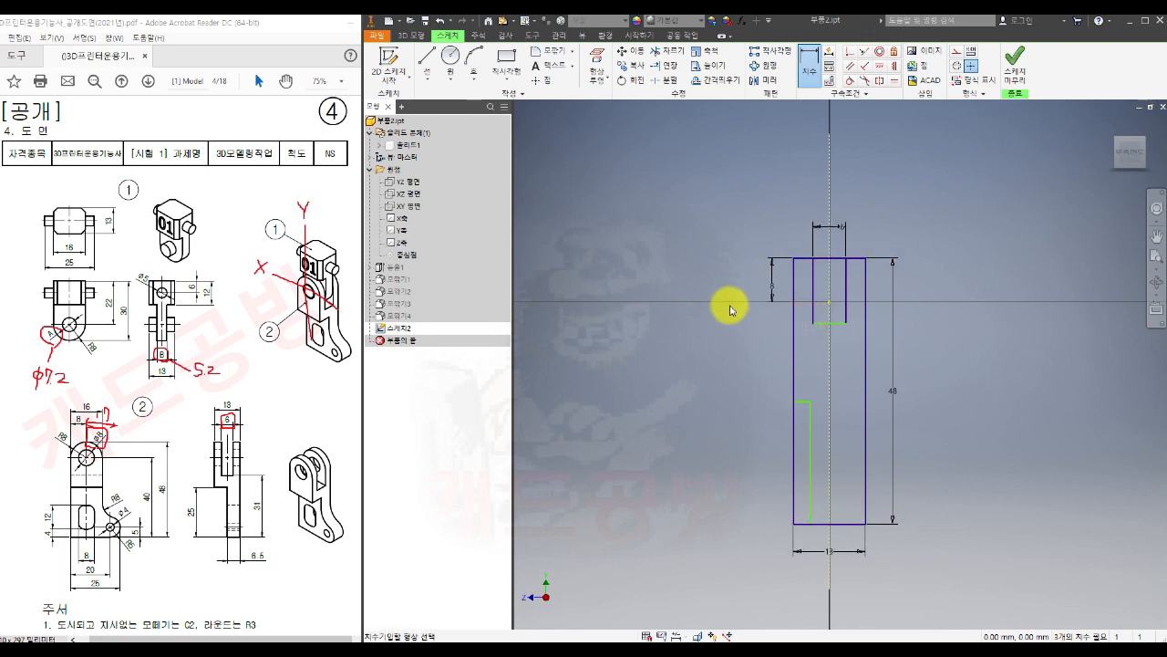
# - Dimension the upper small rectangle's bottom edge 31 mm above the large rectangle's bottom edge
pyautogui.click(827, 323)
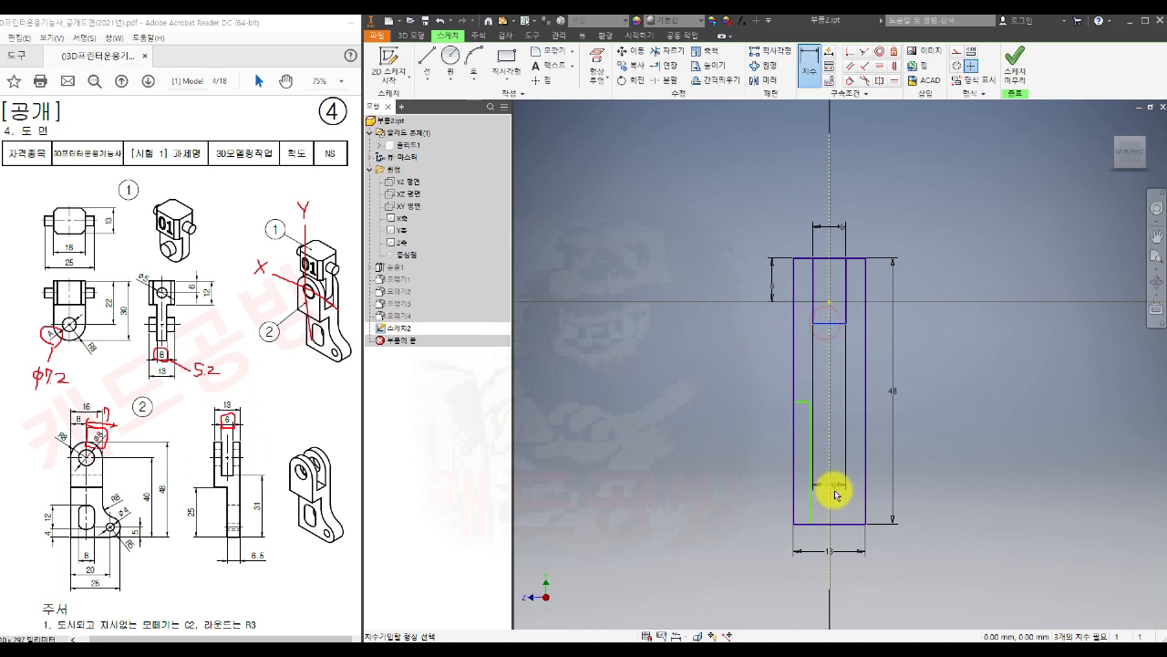
pyautogui.click(841, 524)
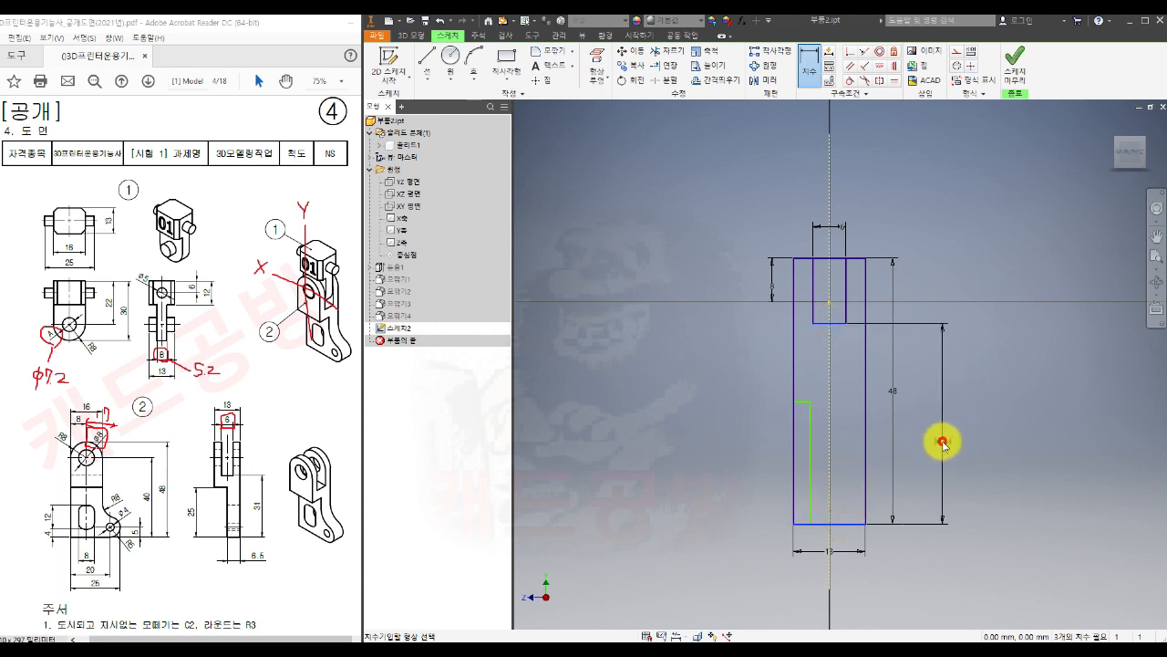
pyautogui.click(943, 438)
pyautogui.write('31')
pyautogui.press('Return')
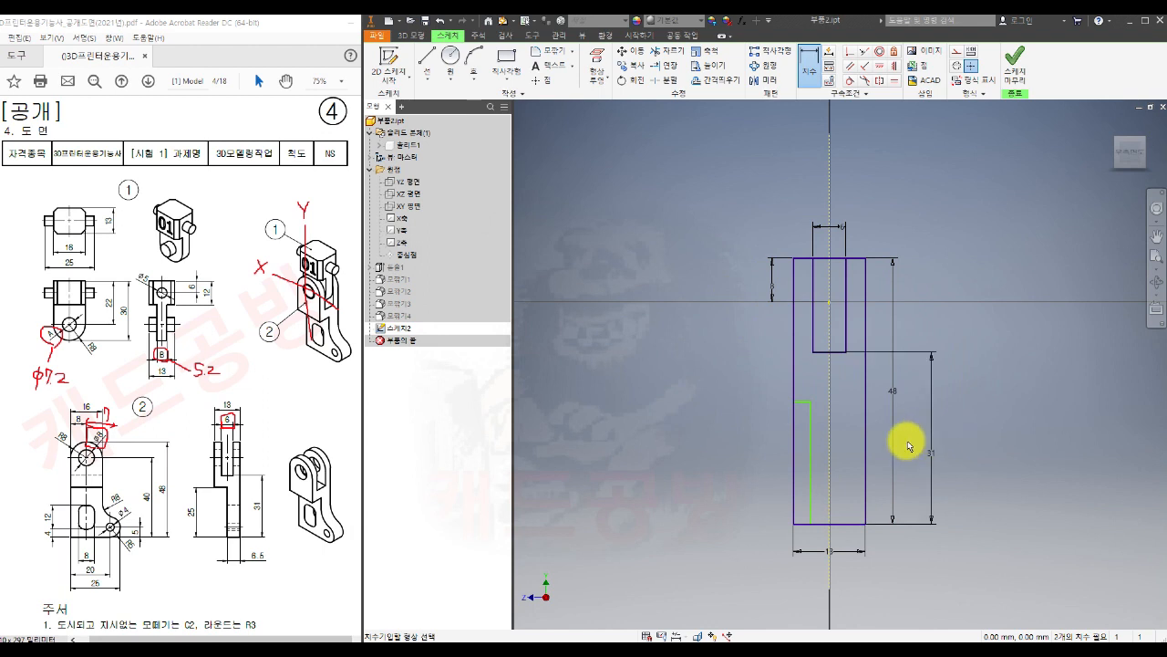
# - Dimension the height of the lower small rectangle at 25 mm
pyautogui.click(803, 403)
pyautogui.click(801, 525)
pyautogui.click(735, 478)
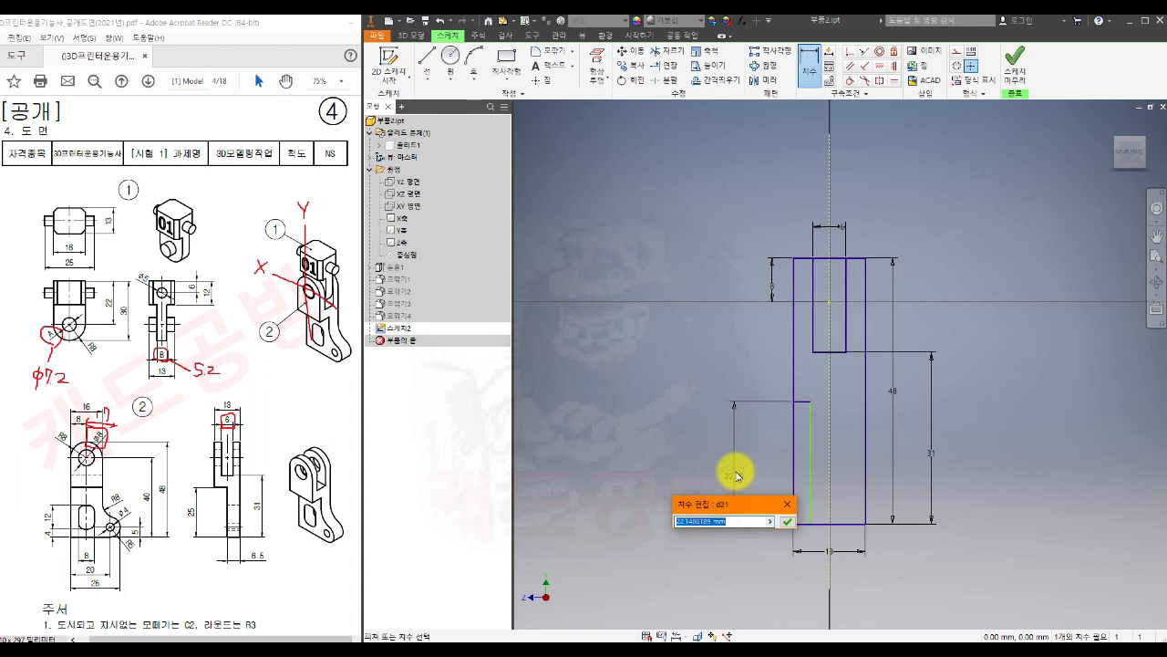
pyautogui.write('25')
pyautogui.press('Return')
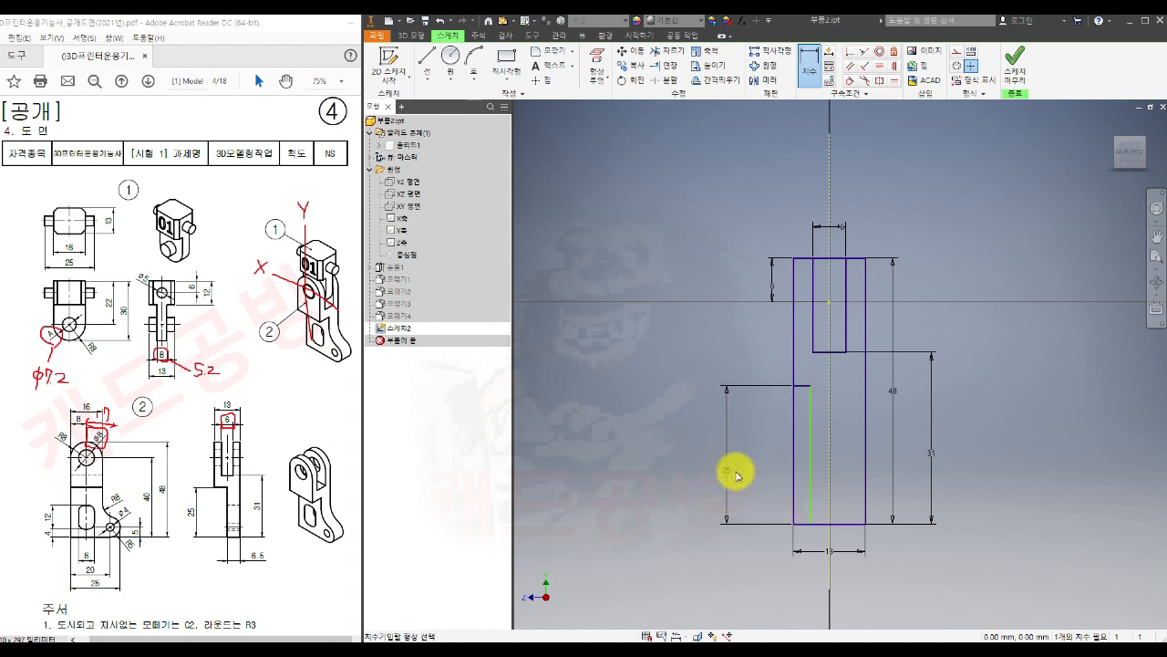
# - Dimension the lower rectangle's inner side 6.5 mm from the large rectangle's far side and finish the sketch
pyautogui.click(811, 466)
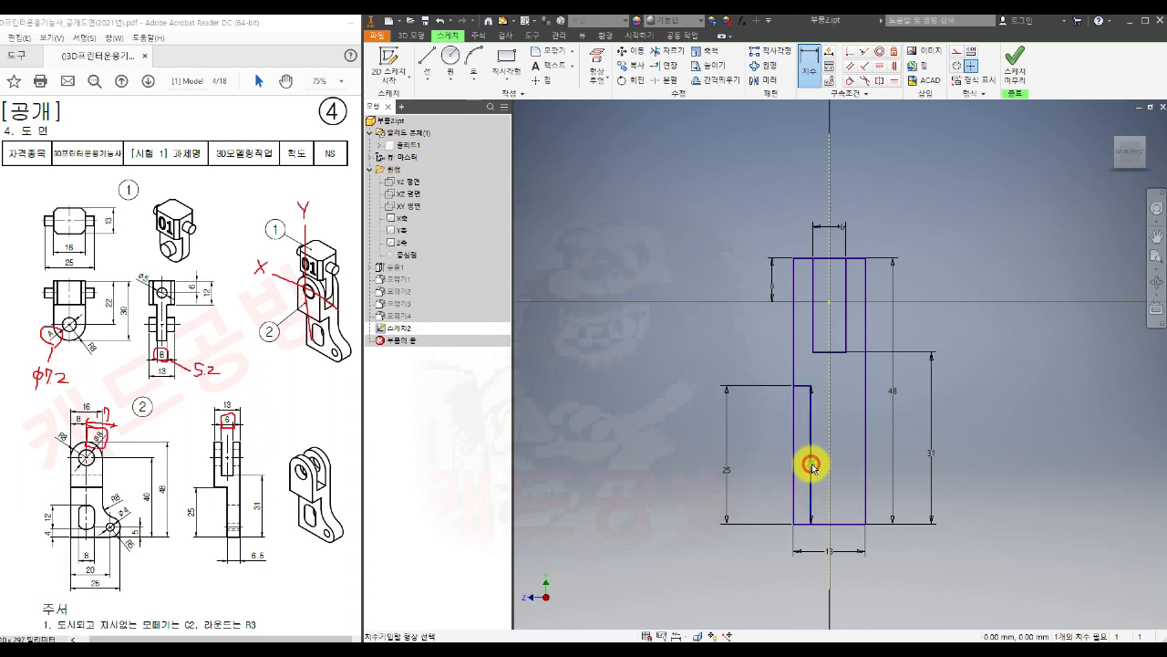
pyautogui.click(865, 479)
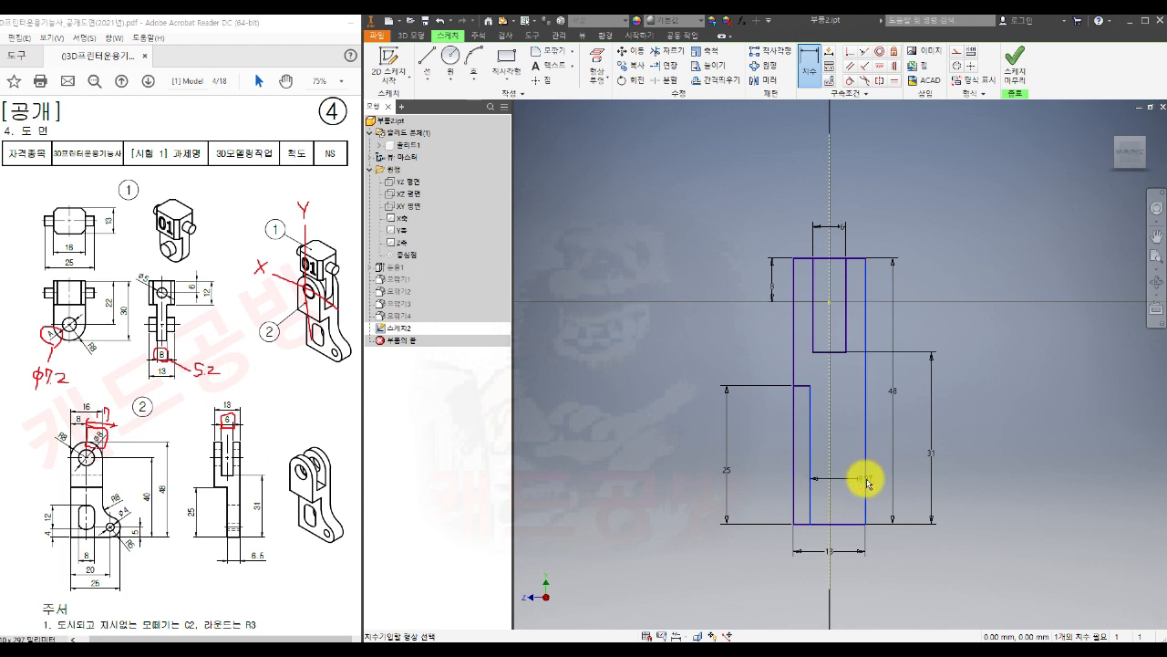
pyautogui.click(853, 580)
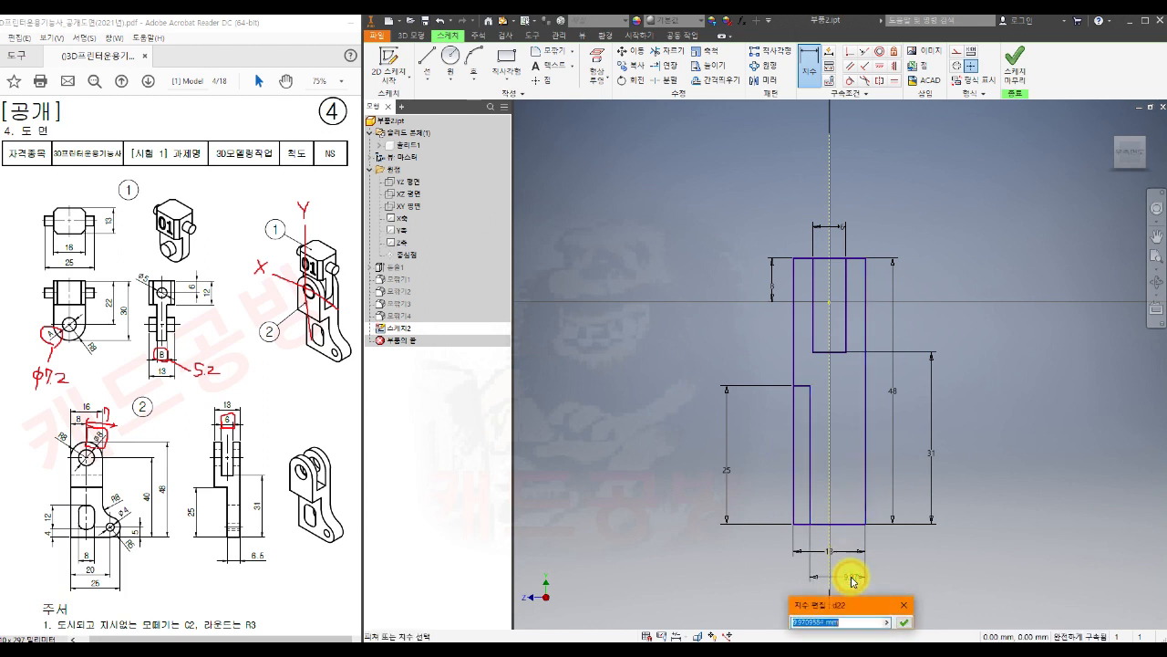
pyautogui.write('6.5')
pyautogui.press('Return')
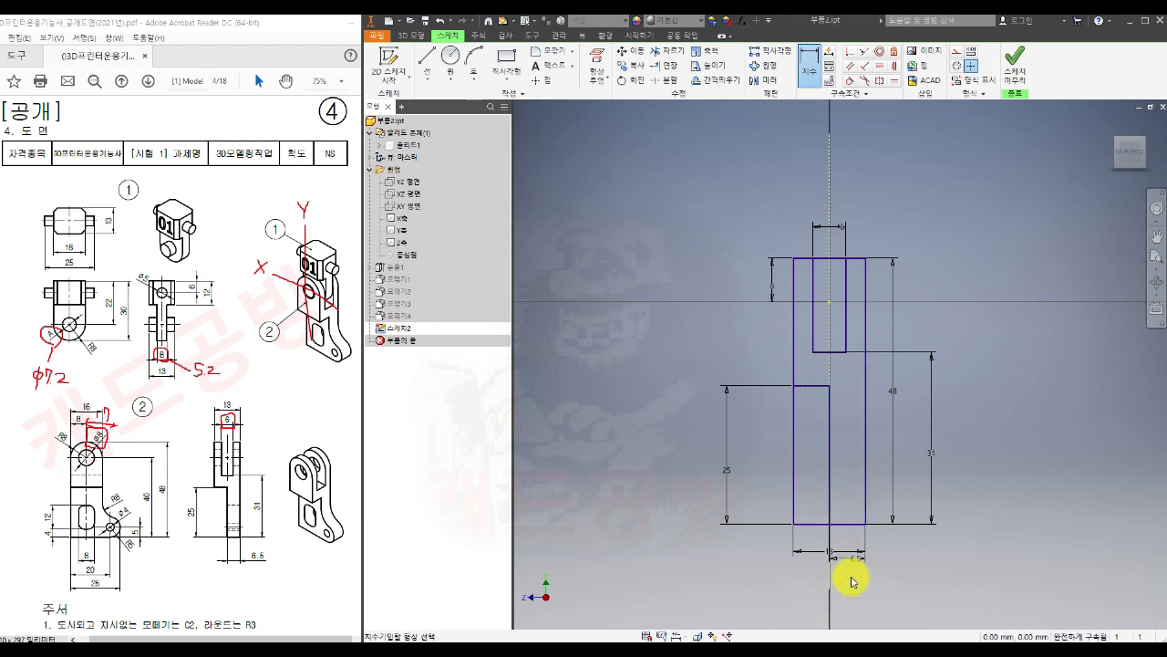
pyautogui.moveTo(994, 403); pyautogui.dragTo(974, 379, button='middle')
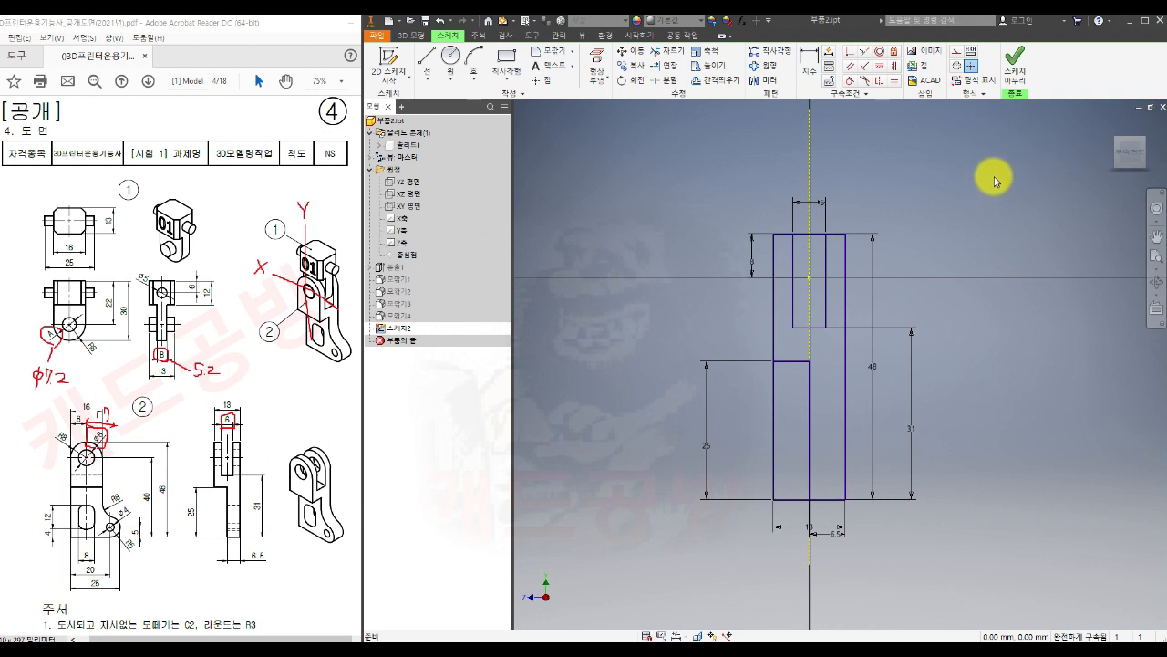
pyautogui.click(1013, 73)
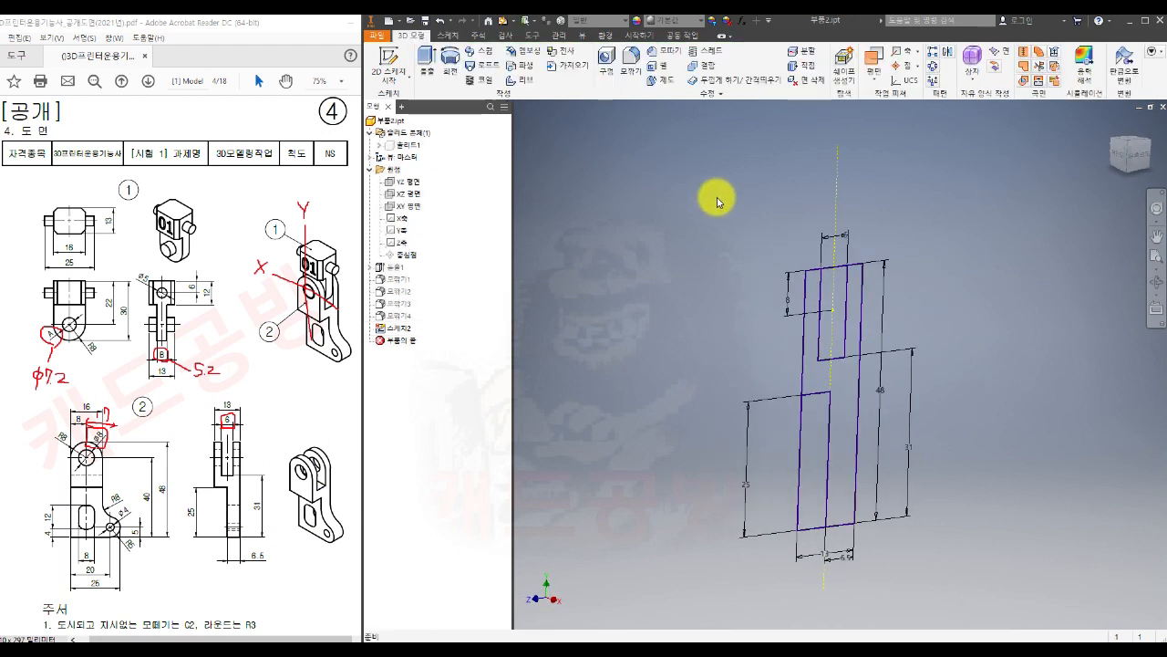
# - Extrude the profile region outside the two small rectangles as a new solid, asymmetrically 17 mm one way and 8 mm the other
pyautogui.click(427, 66)
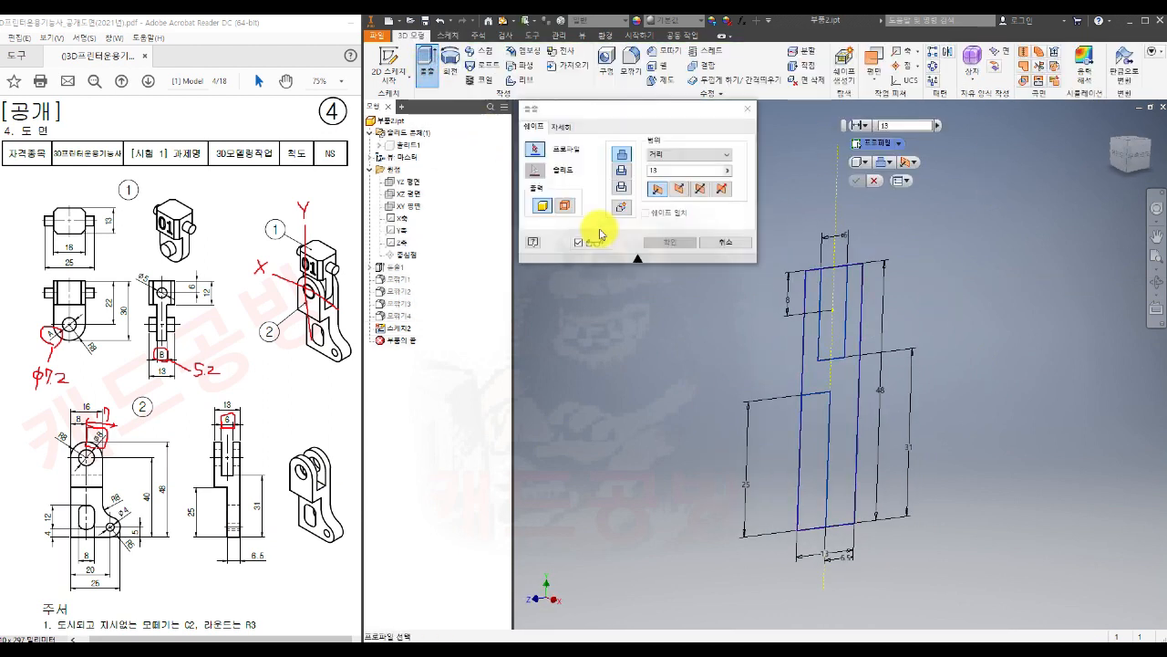
pyautogui.click(814, 383)
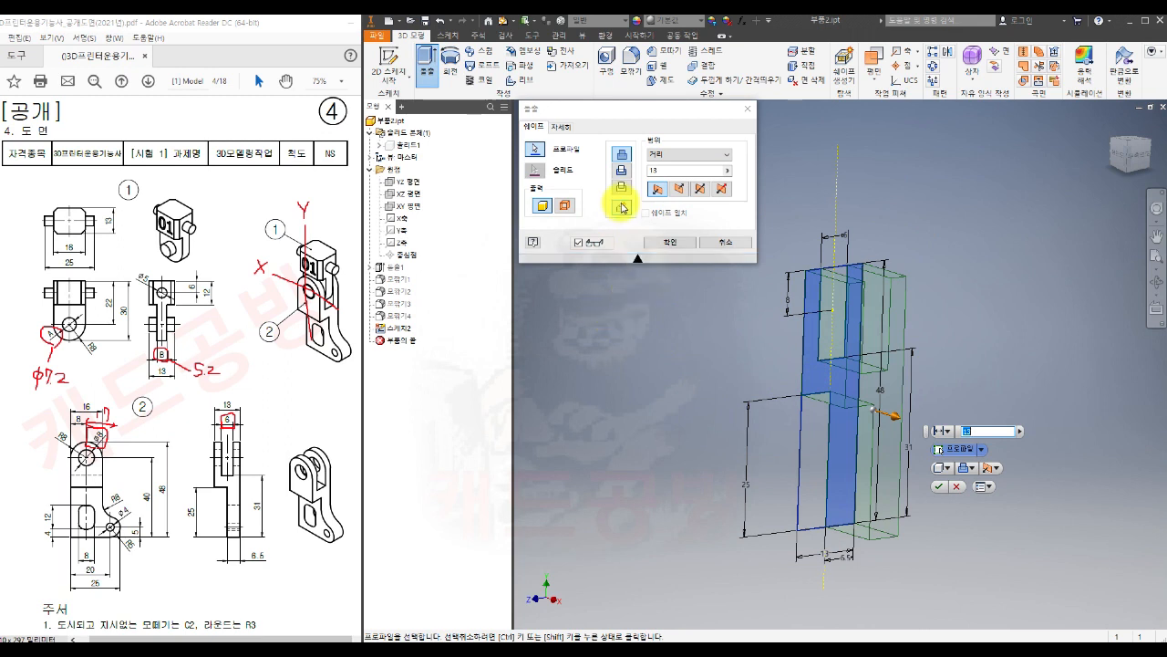
pyautogui.click(621, 207)
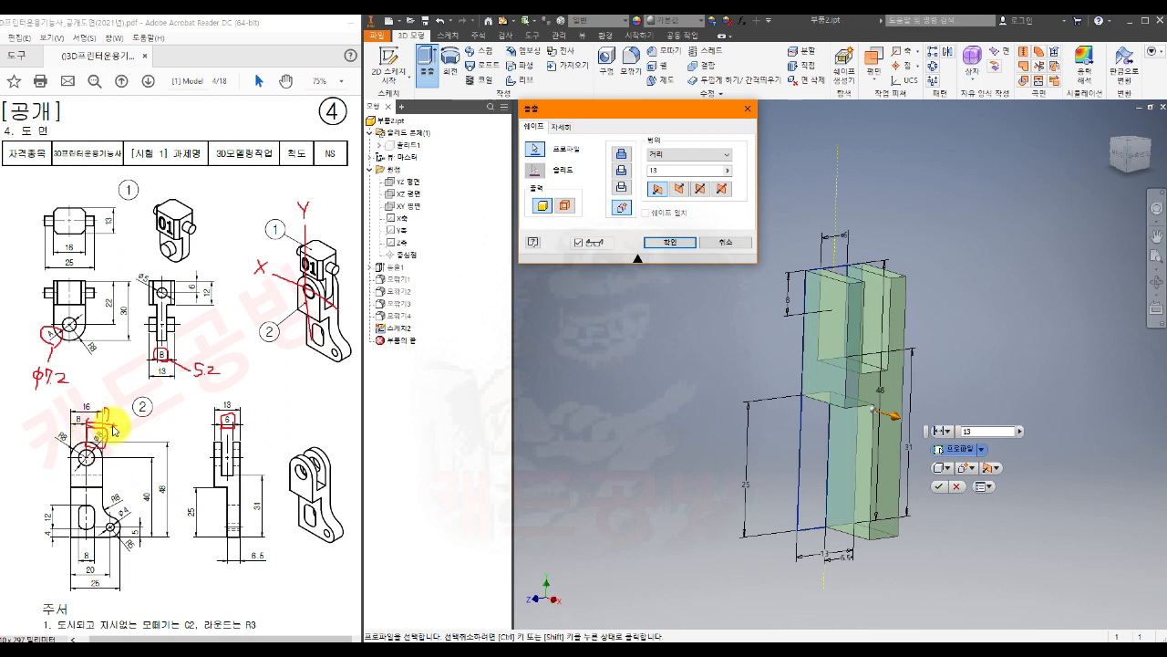
pyautogui.click(722, 188)
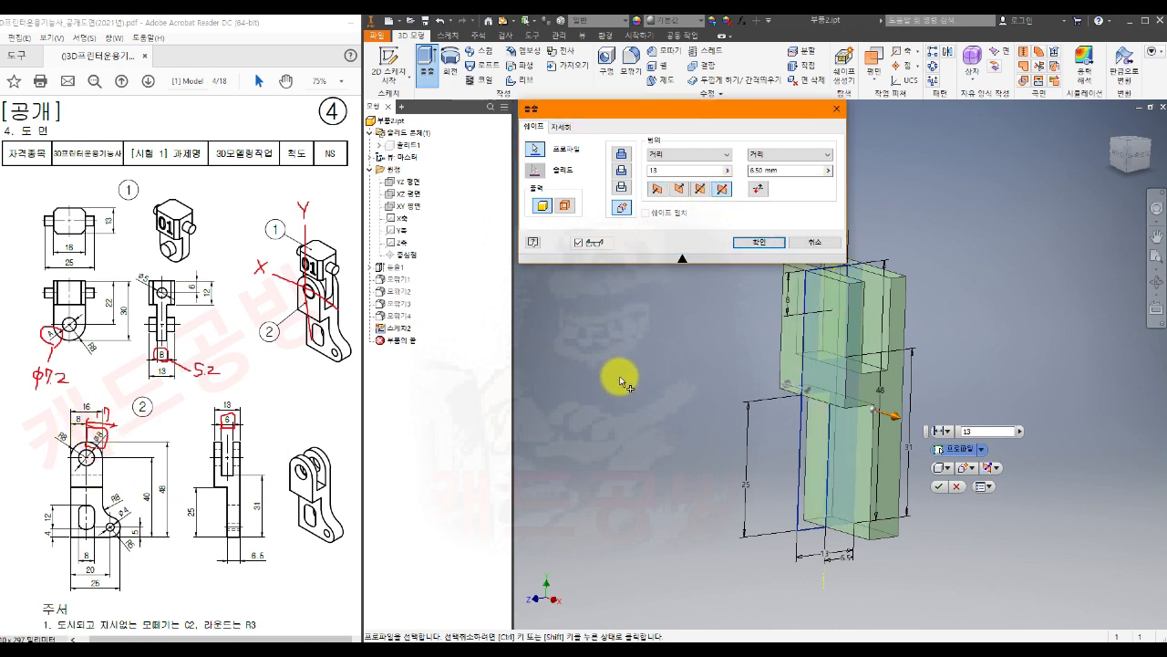
pyautogui.click(749, 177)
pyautogui.write('8')
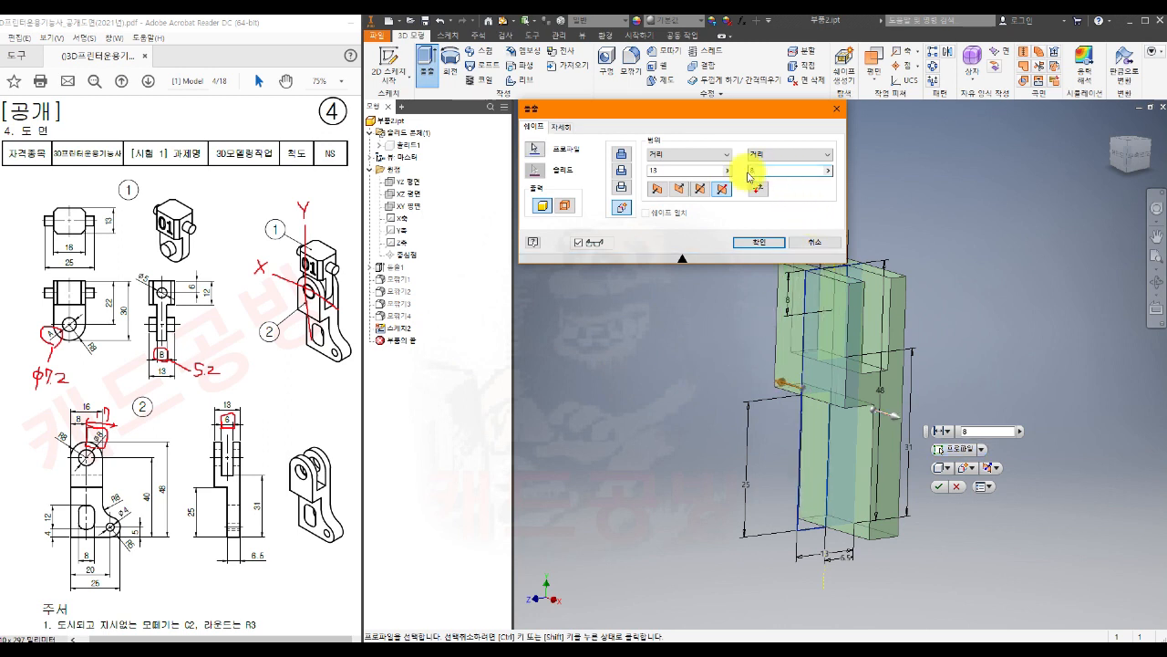
pyautogui.click(658, 171)
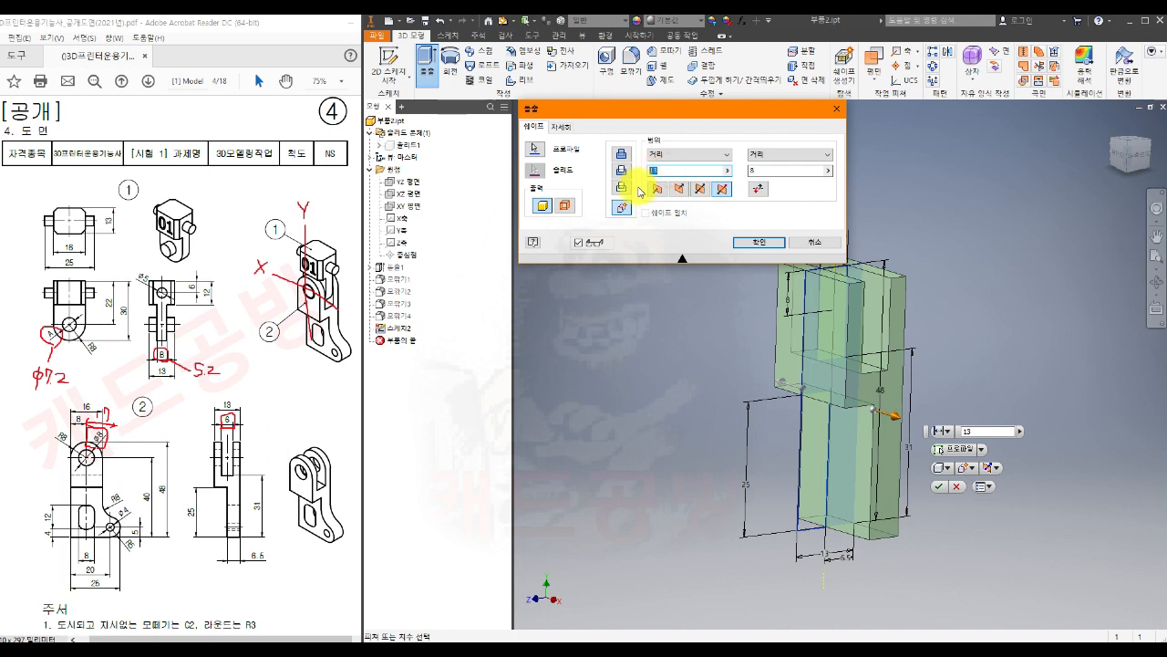
pyautogui.write('17')
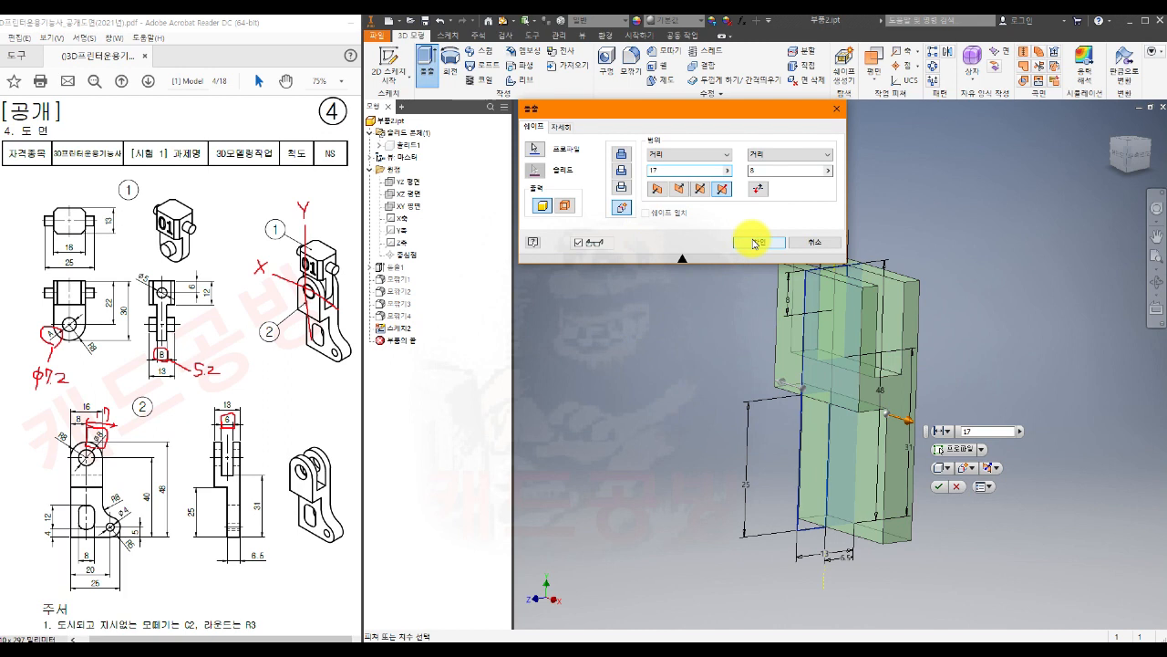
pyautogui.click(755, 243)
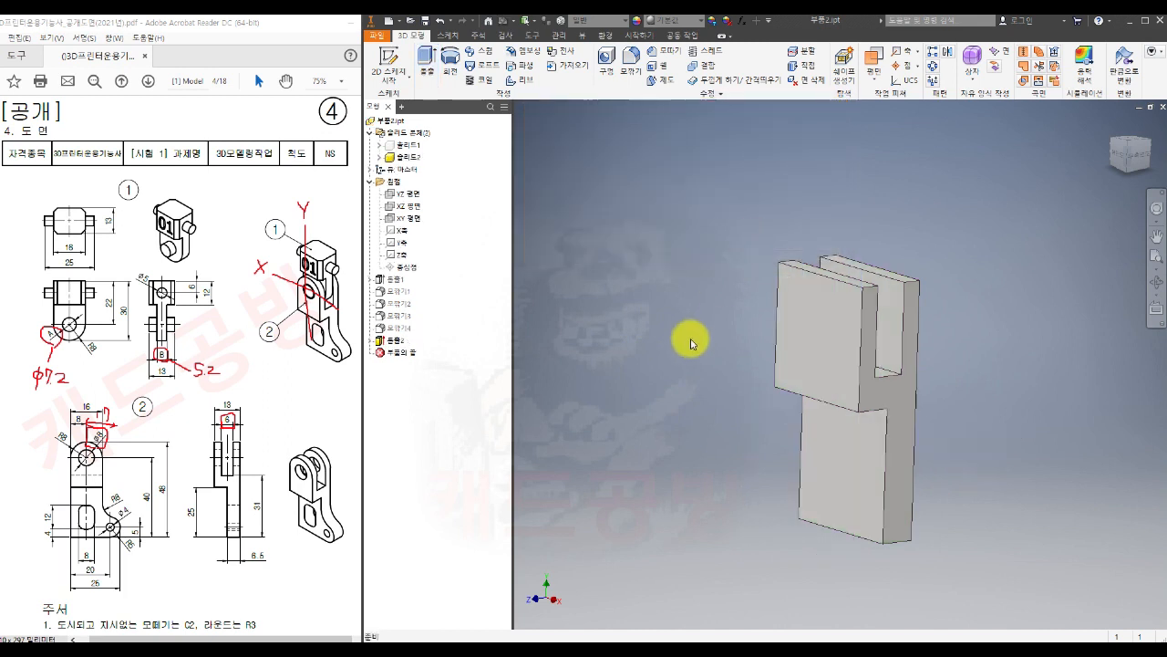
# - Turn on the visibility of the first solid body, the one with the holes and slot
pyautogui.rightClick(412, 154)
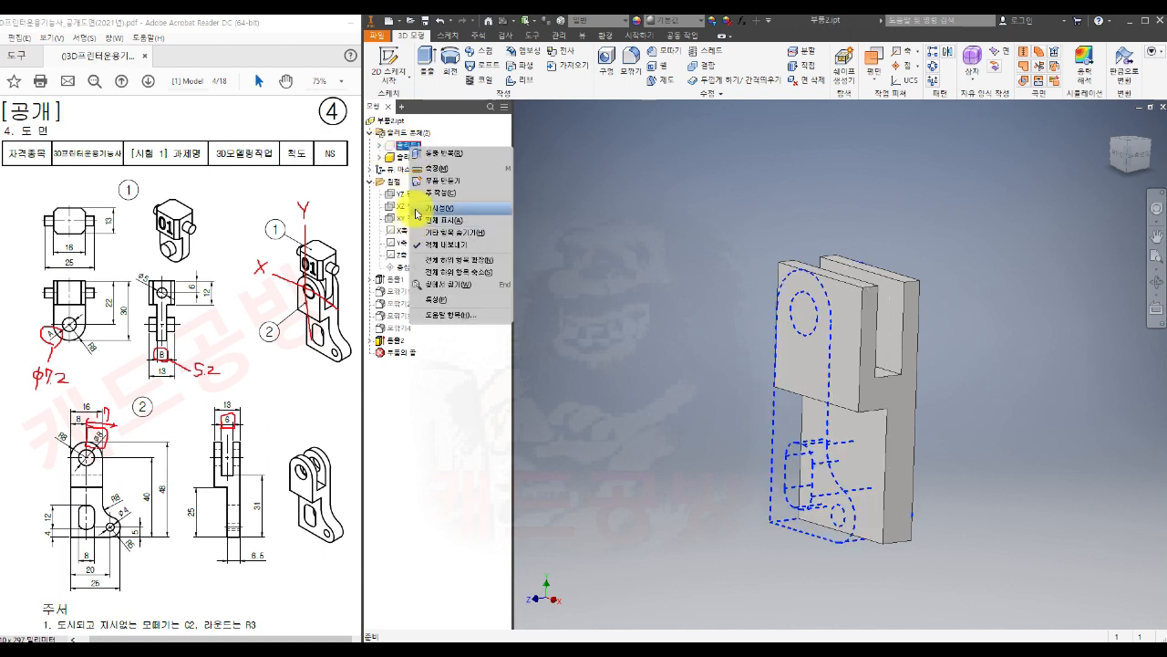
pyautogui.click(416, 209)
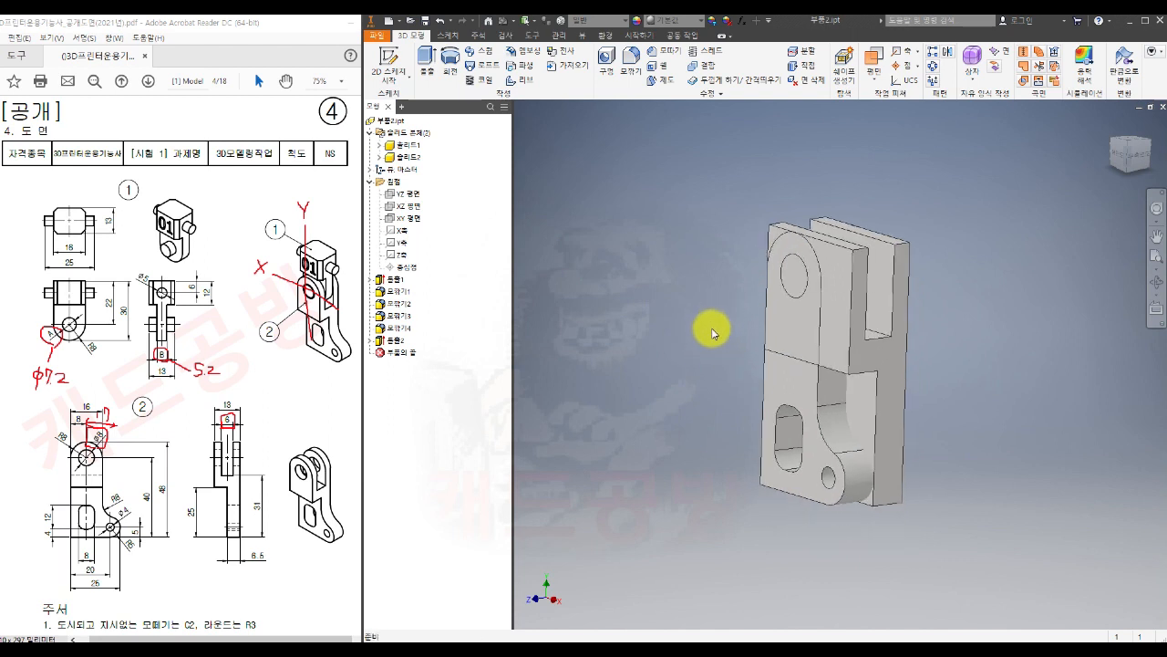
# - Combine the two solids with the Intersect operation, using the holed front-profile solid as base and the side-profile solid as tool body
pyautogui.keyDown('shift'); pyautogui.moveTo(796, 408); pyautogui.dragTo(849, 409, button='middle'); pyautogui.keyUp('shift')
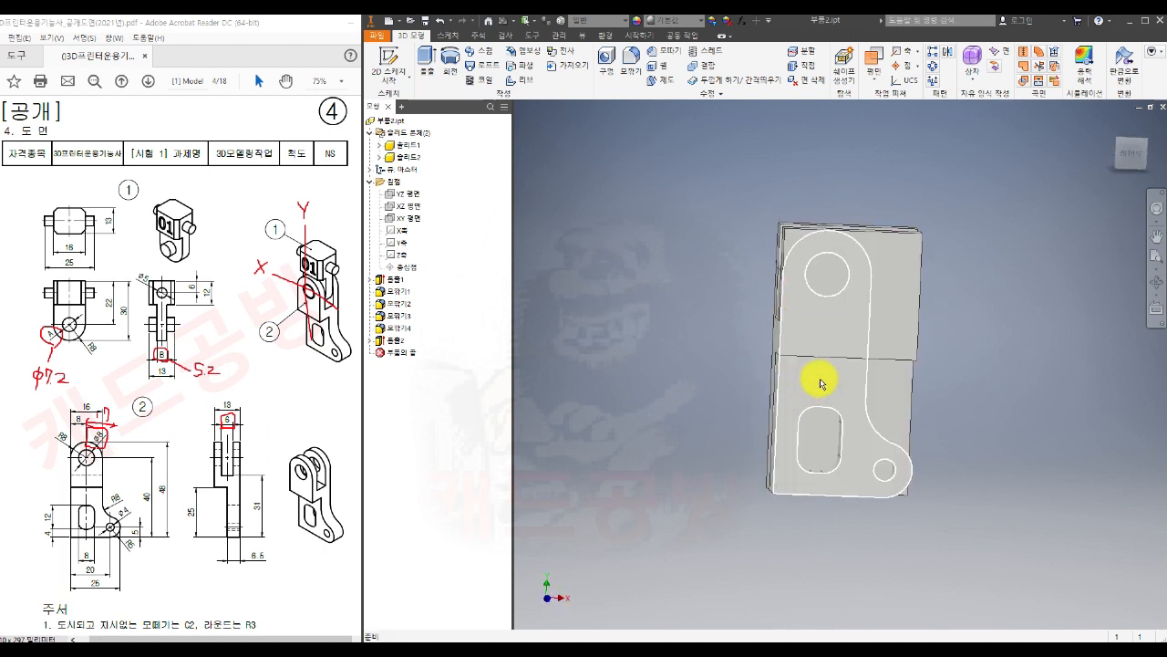
pyautogui.keyDown('shift'); pyautogui.moveTo(951, 437); pyautogui.dragTo(842, 425, button='middle'); pyautogui.keyUp('shift')
pyautogui.moveTo(906, 441)
pyautogui.keyDown('shift'); pyautogui.mouseDown(button='middle')
pyautogui.moveTo(912, 414)
pyautogui.moveTo(967, 435)
pyautogui.moveTo(1011, 432)
pyautogui.moveTo(925, 432)
pyautogui.mouseUp(button='middle'); pyautogui.keyUp('shift')
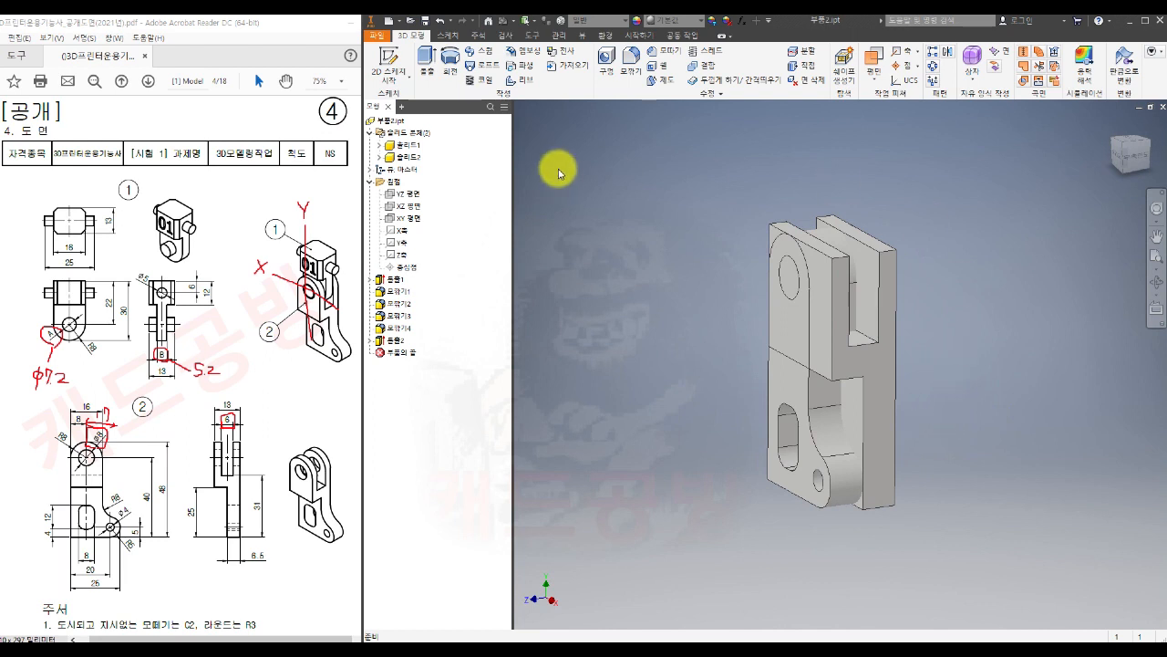
pyautogui.click(706, 66)
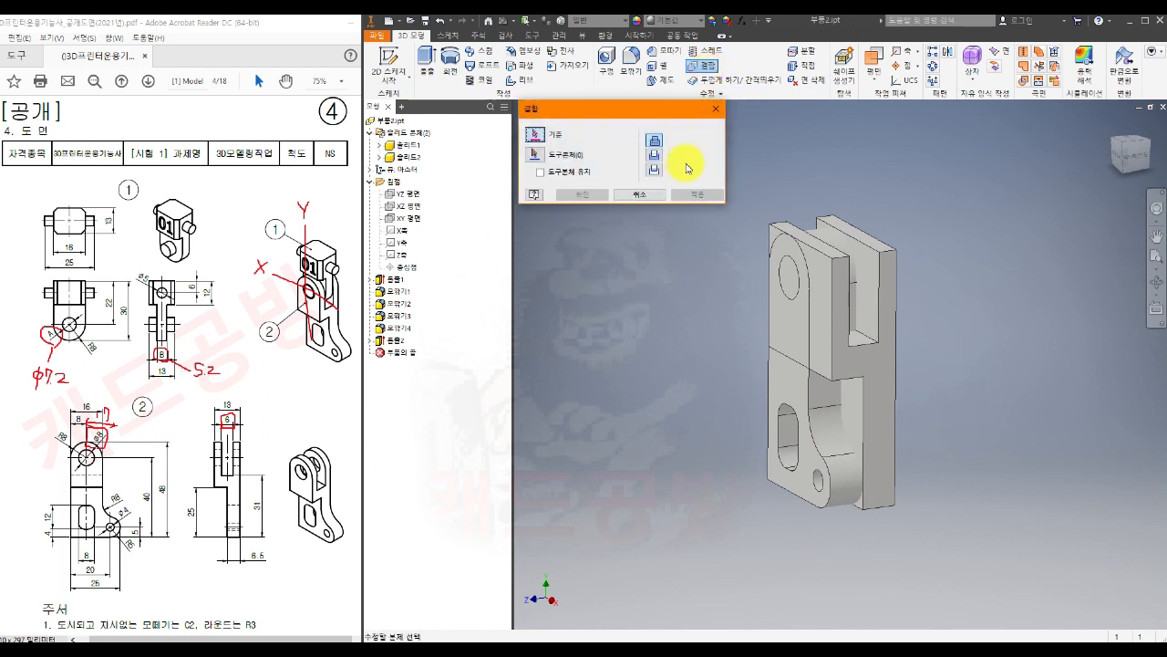
pyautogui.click(653, 170)
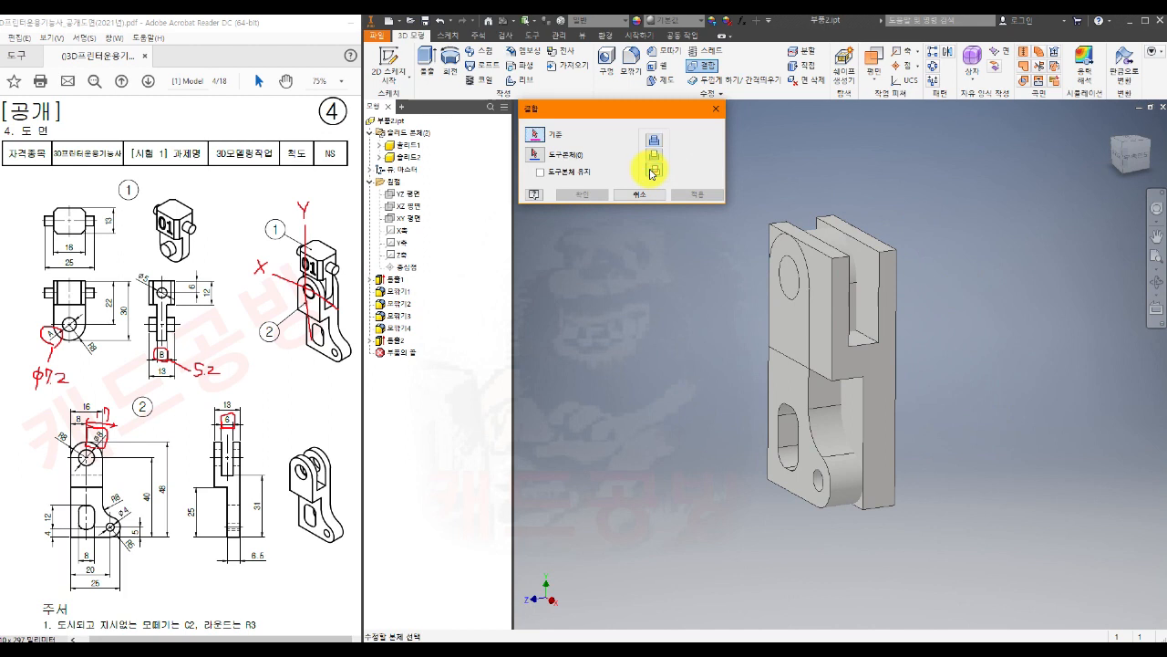
pyautogui.click(535, 135)
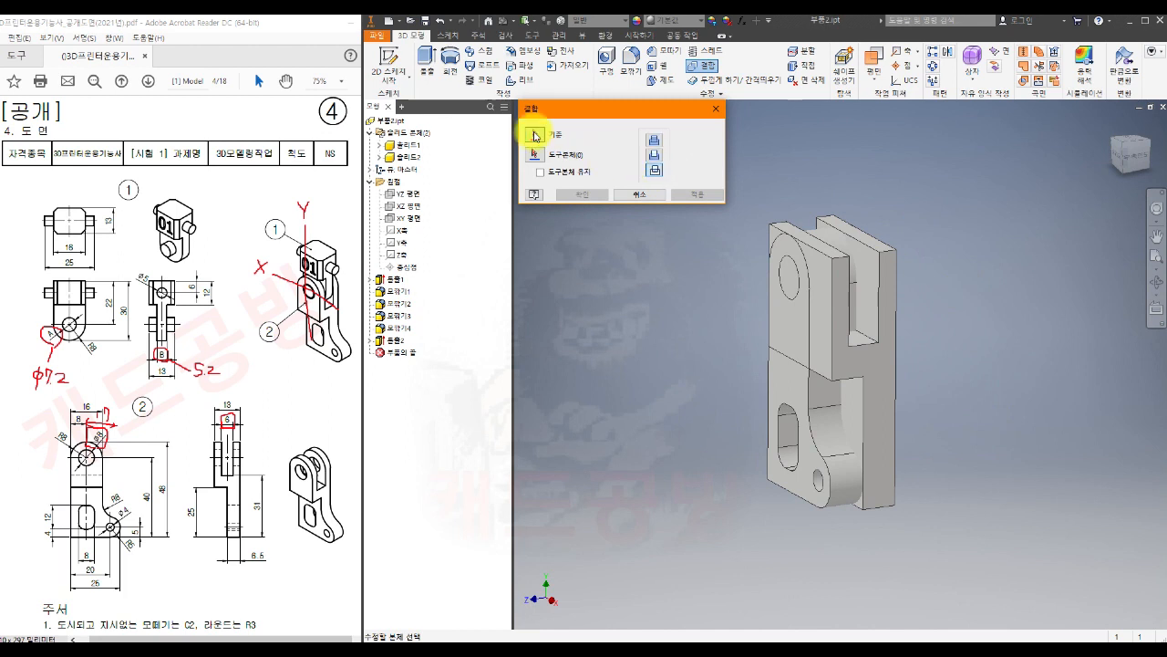
pyautogui.click(412, 145)
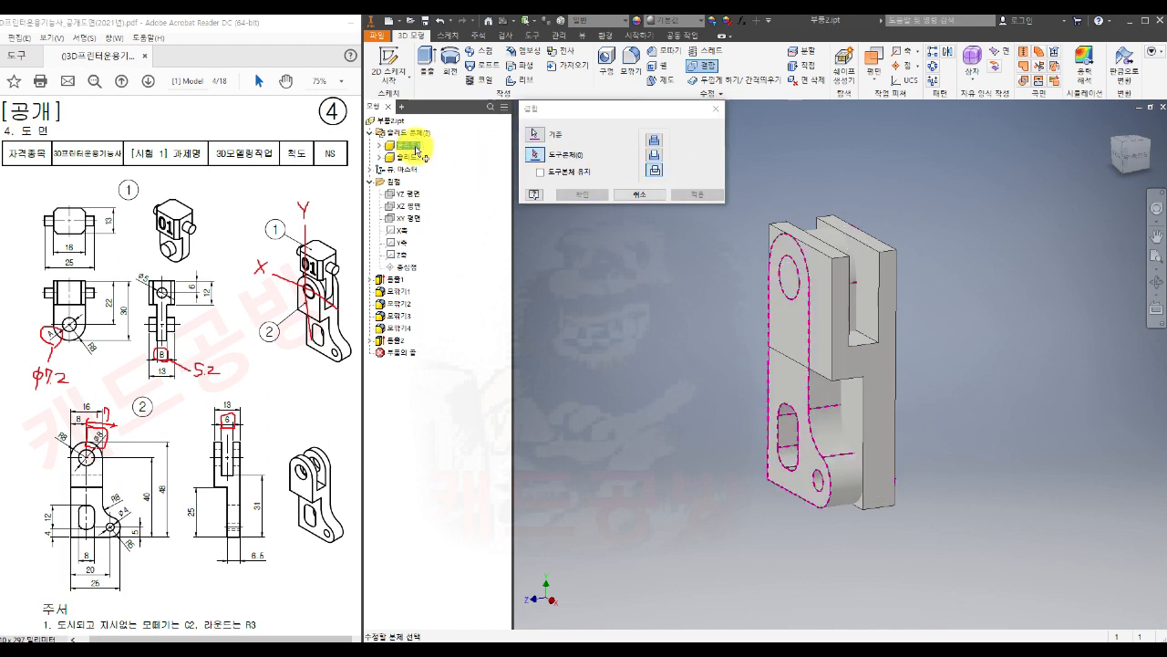
pyautogui.click(416, 164)
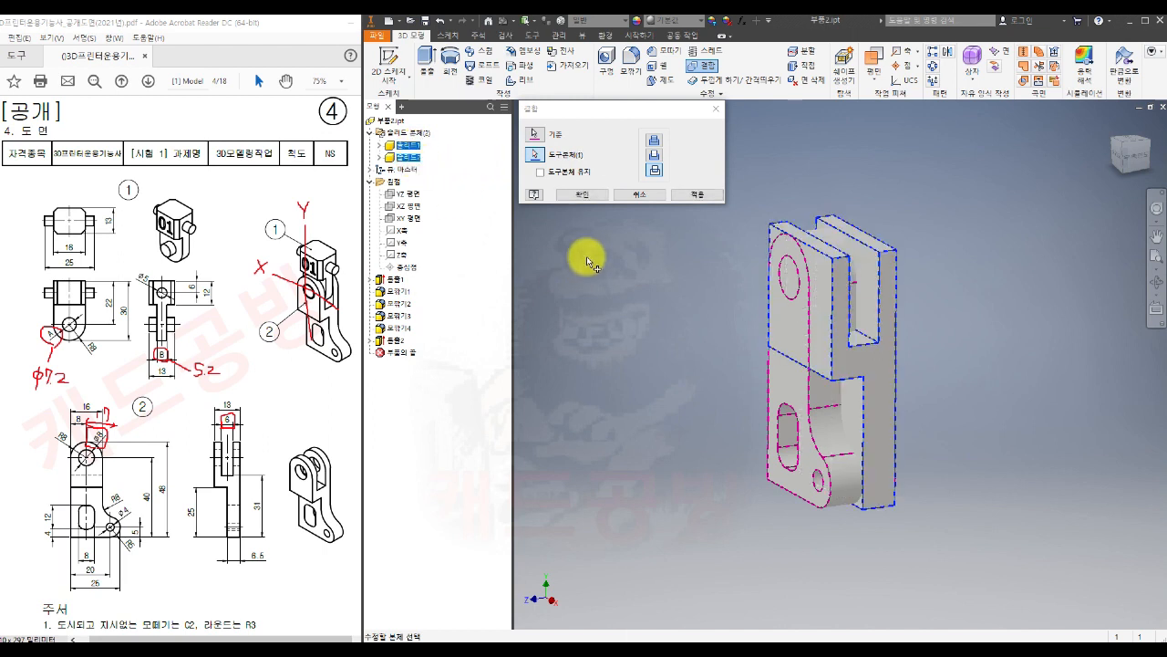
pyautogui.click(580, 196)
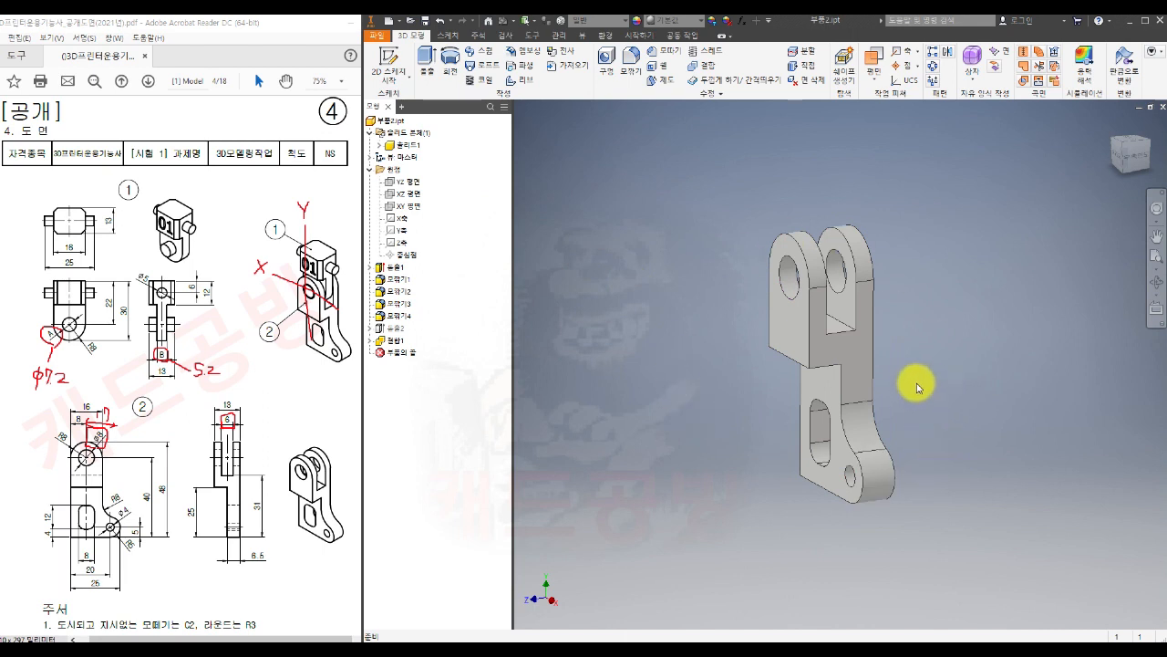
pyautogui.moveTo(912, 383); pyautogui.dragTo(932, 399, button='middle')
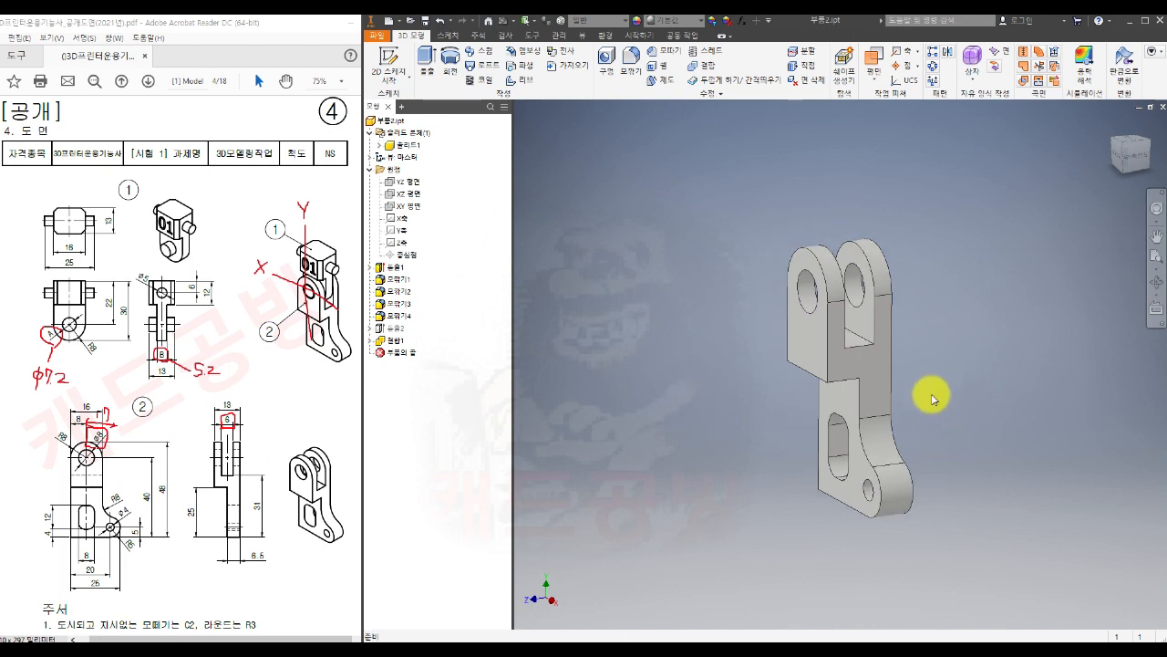
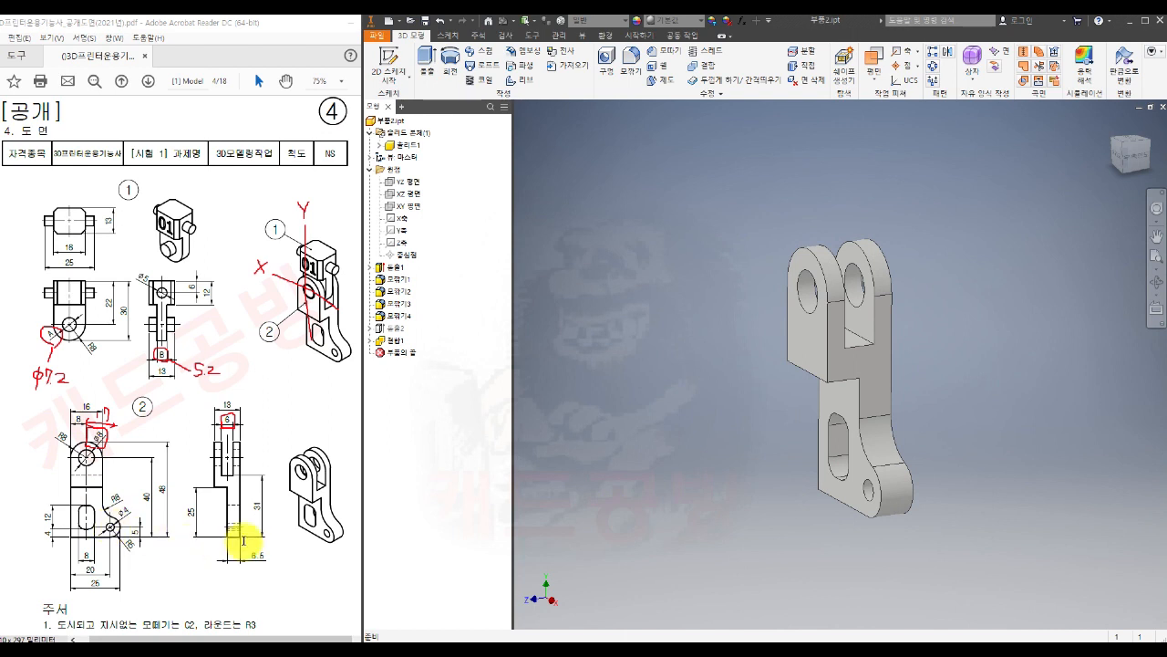
# - Check the finished part in front, side and isometric views, and save and close 부품2.ipt
pyautogui.click(1120, 160)
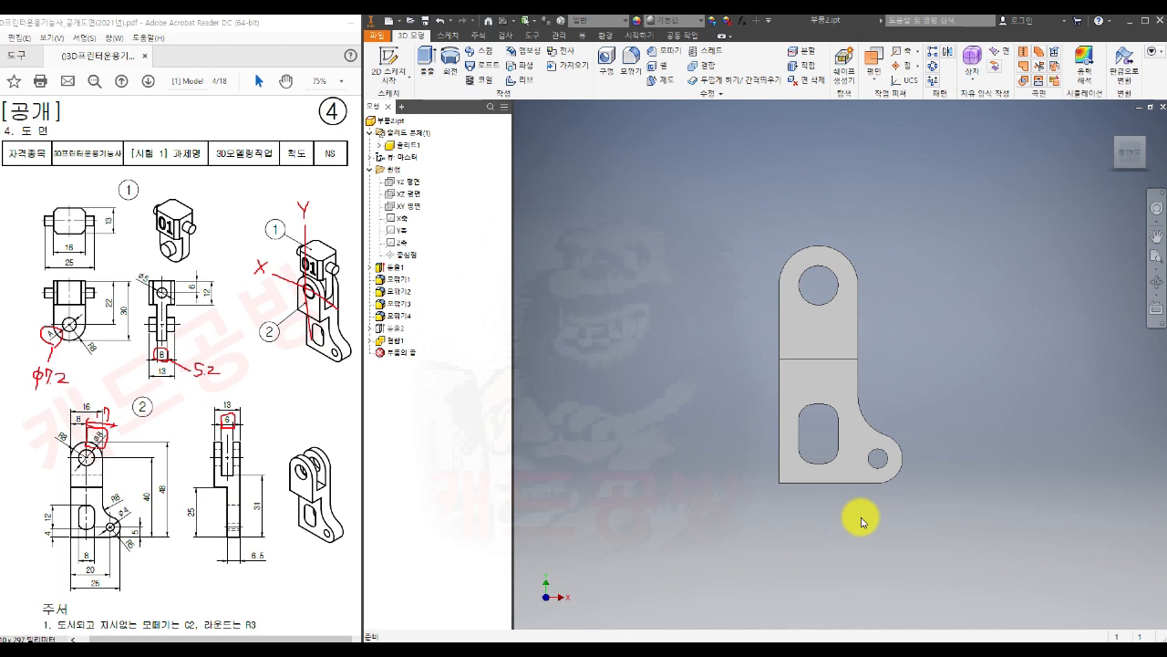
pyautogui.click(1147, 150)
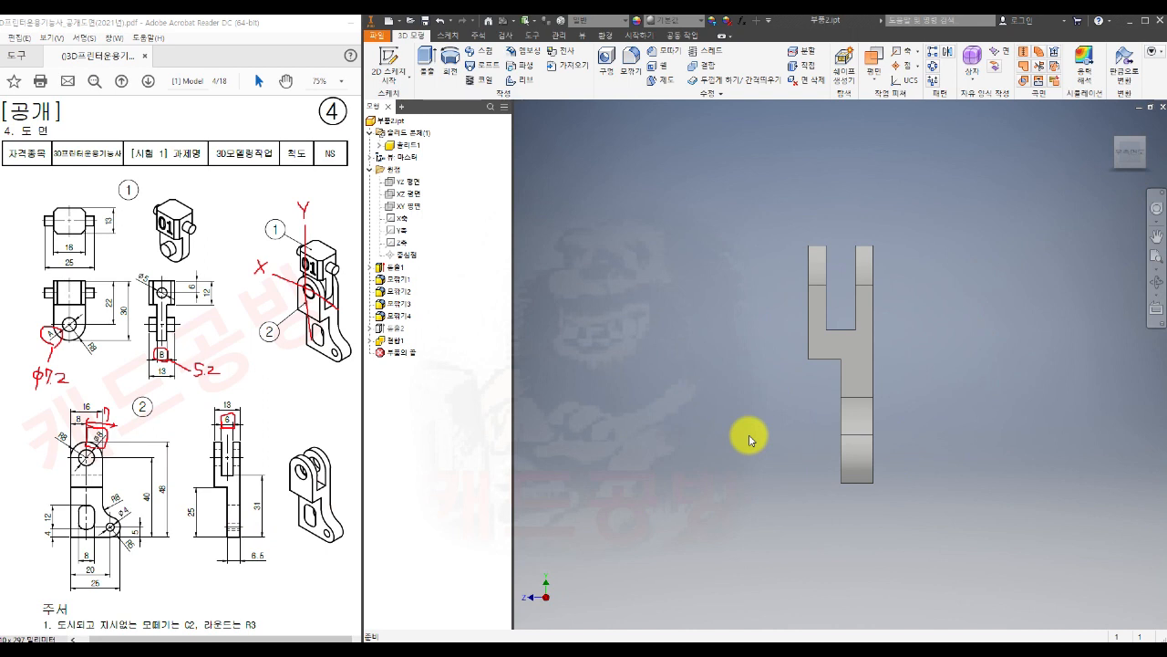
pyautogui.click(1109, 123)
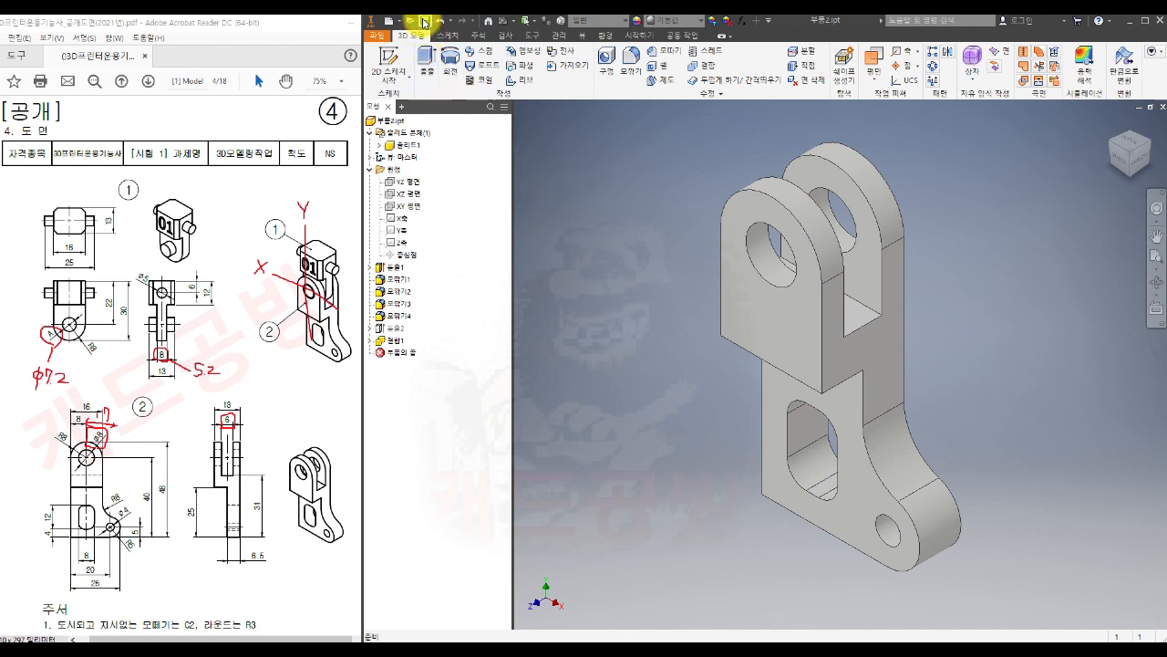
pyautogui.click(1162, 106)
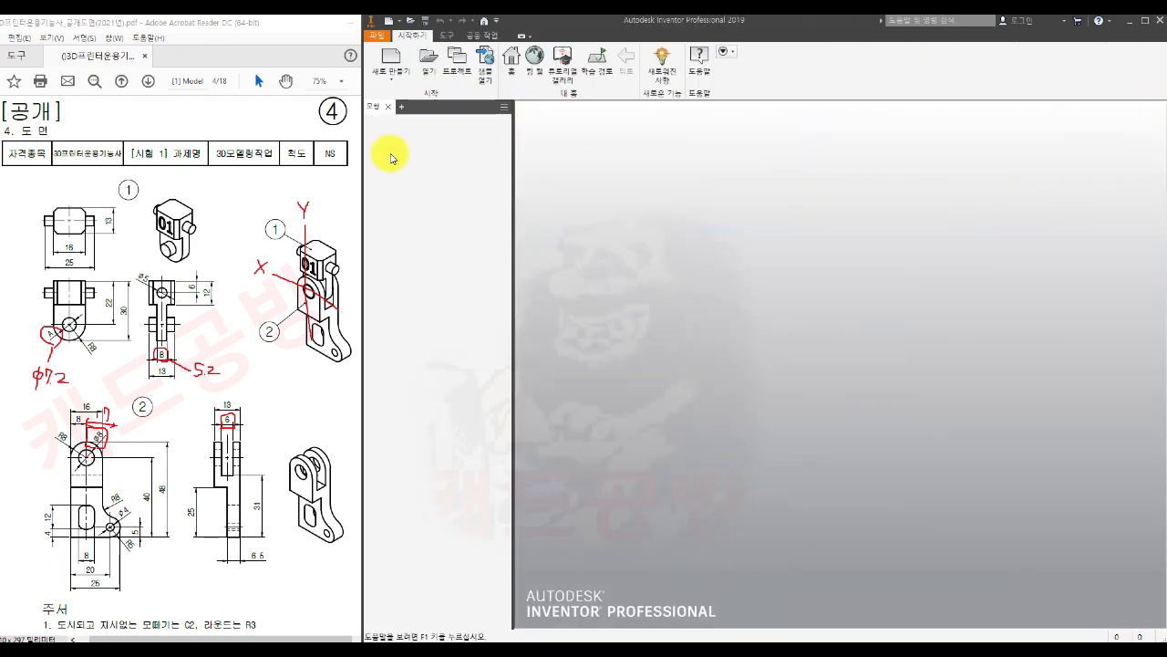
# - Create a new assembly from the SM templates.iam template and place one 부품2.ipt grounded at the origin
pyautogui.click(392, 58)
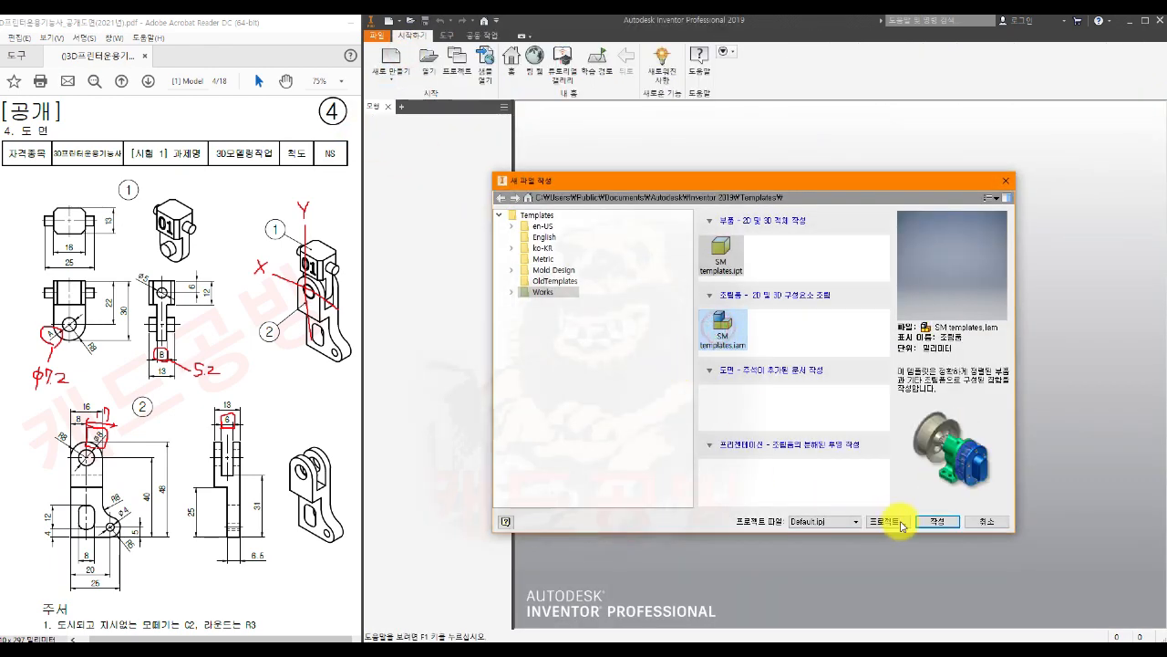
pyautogui.click(939, 521)
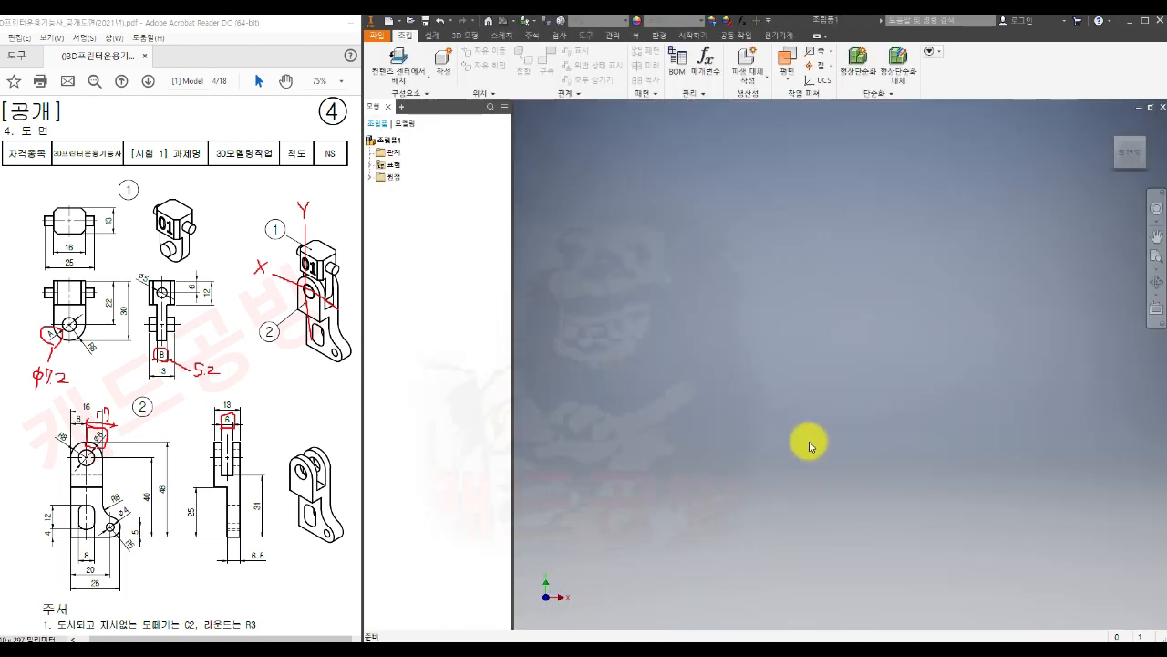
pyautogui.click(429, 82)
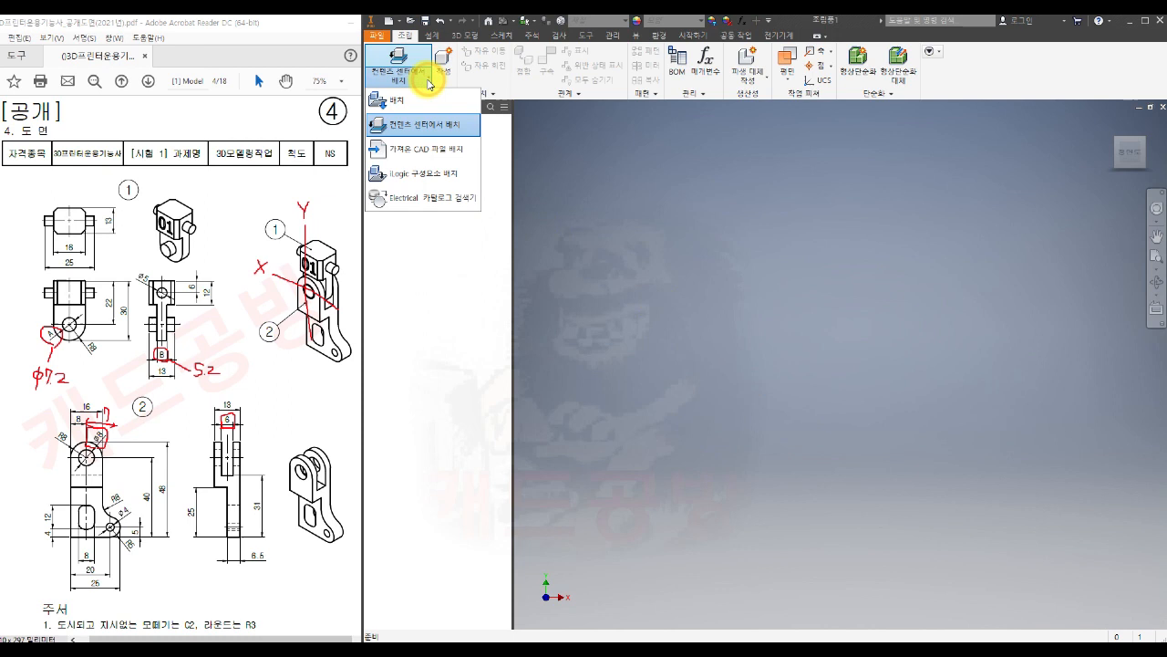
pyautogui.click(394, 101)
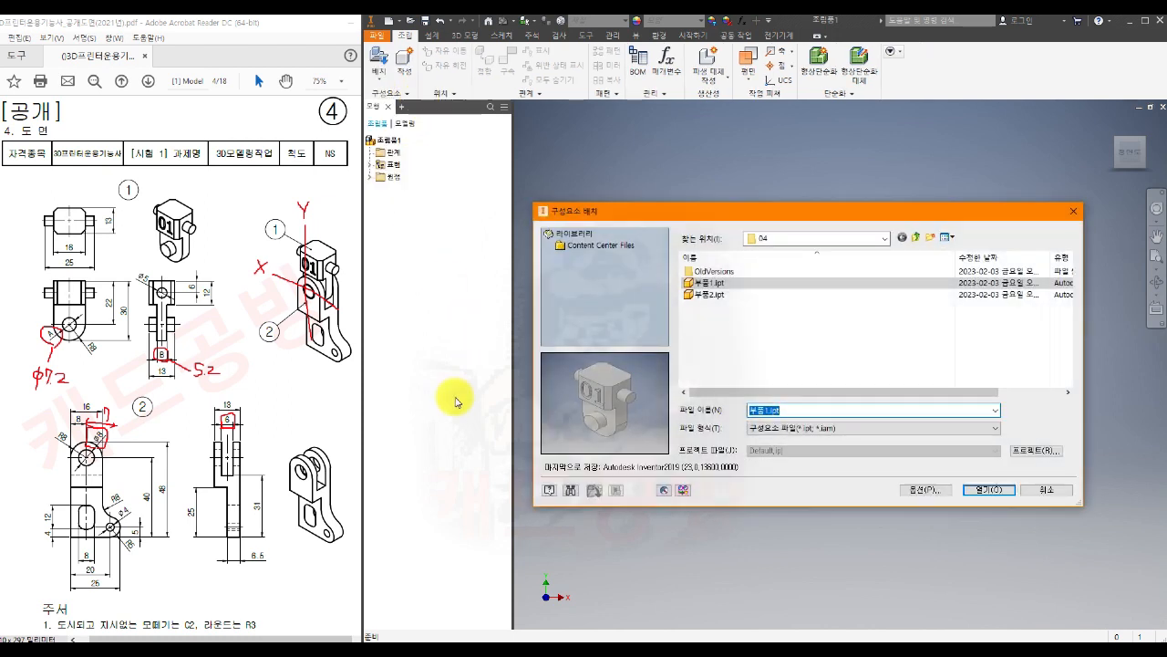
pyautogui.click(704, 295)
pyautogui.click(991, 489)
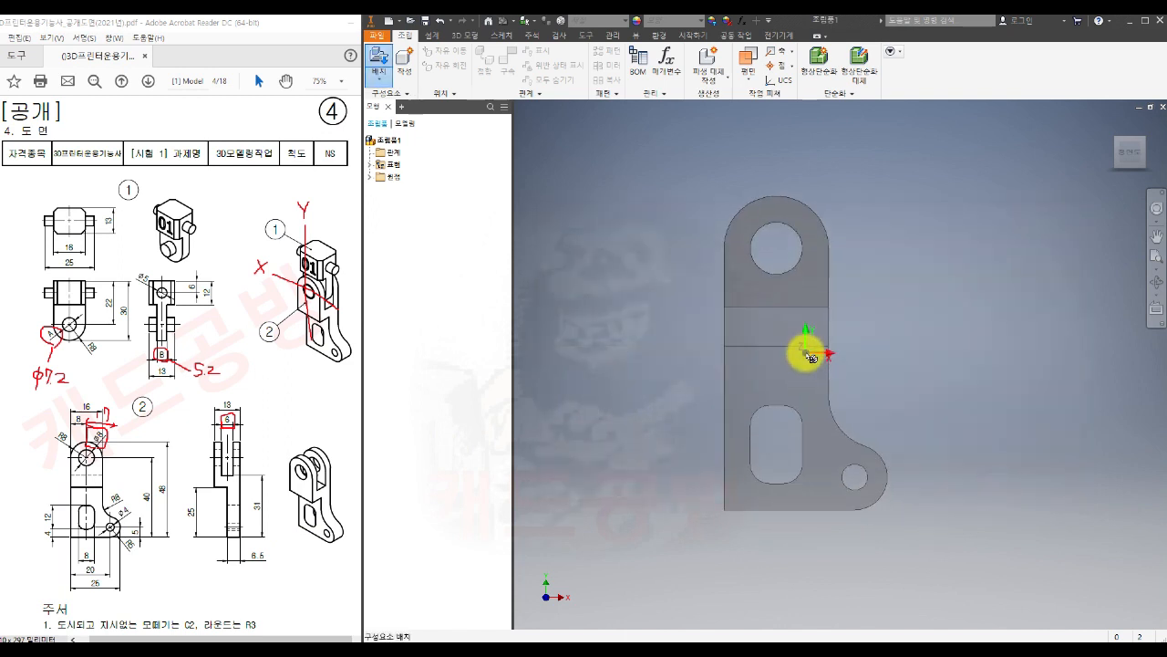
pyautogui.rightClick(811, 352)
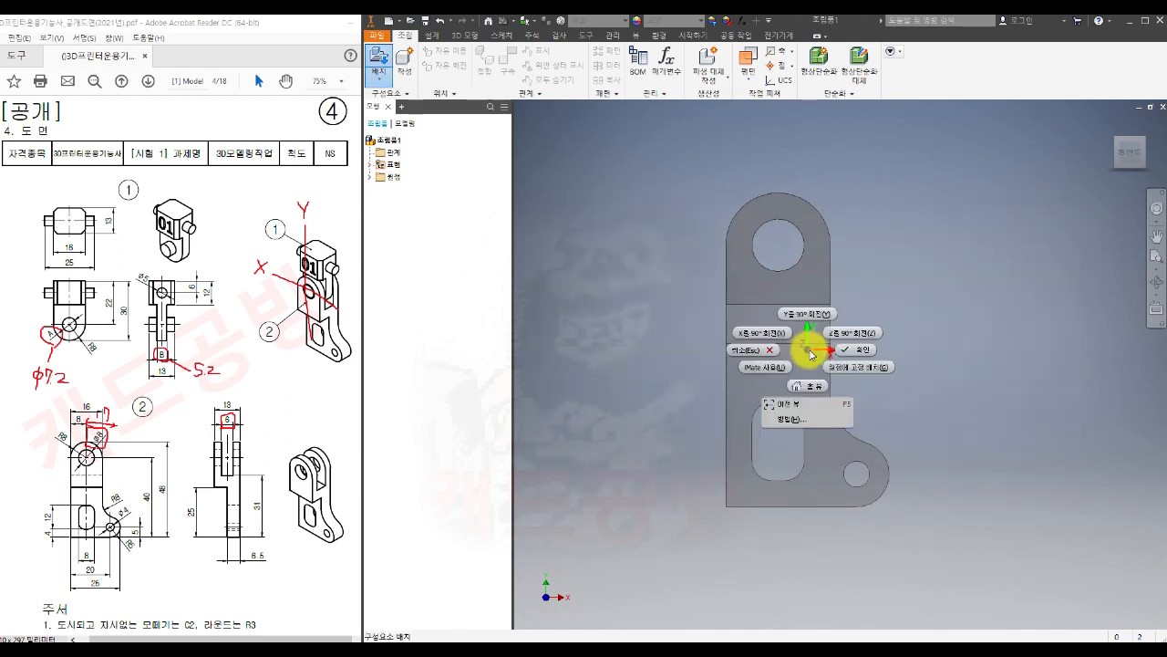
pyautogui.click(857, 369)
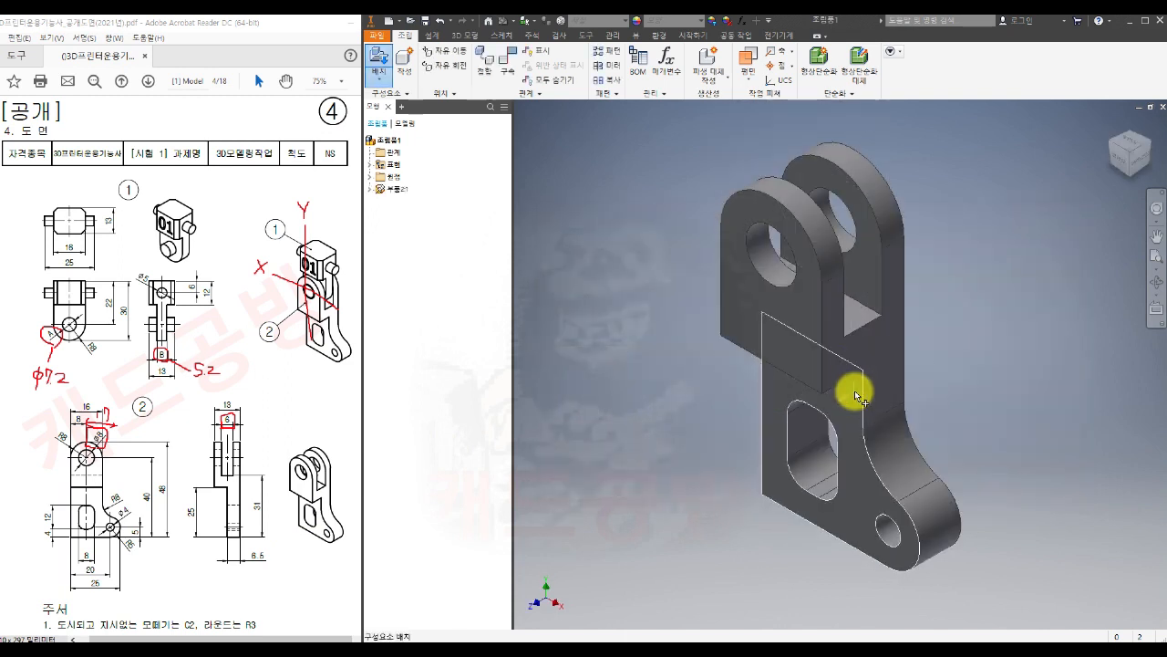
pyautogui.scroll(-3, 855, 393)
pyautogui.moveTo(756, 420); pyautogui.dragTo(748, 449, button='middle')
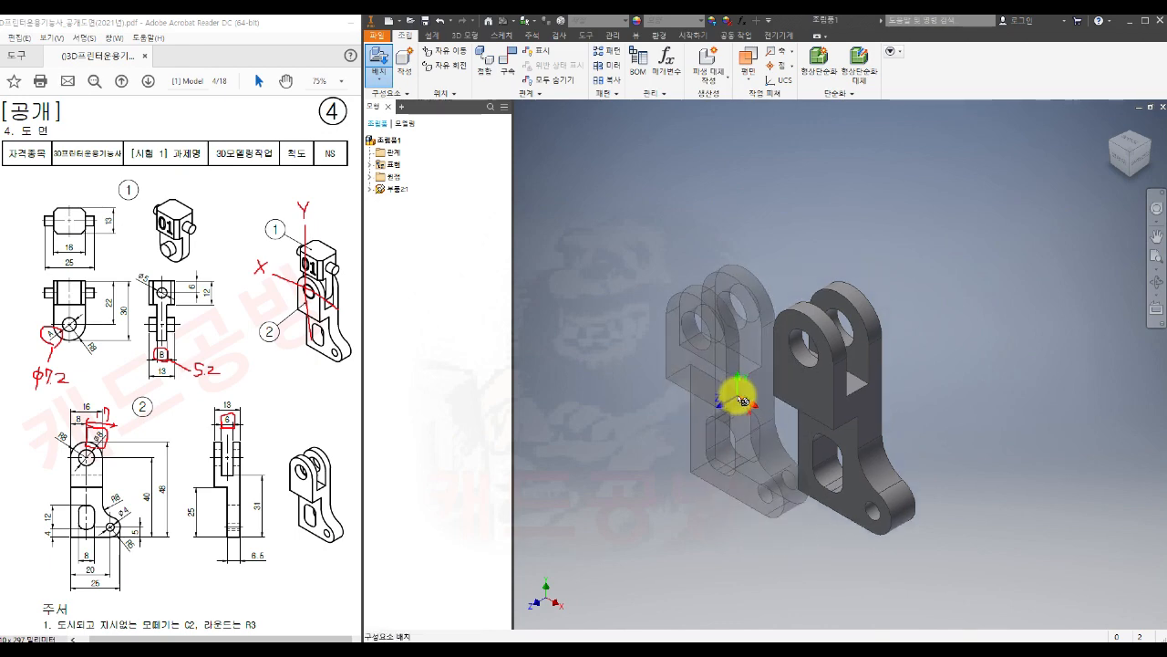
pyautogui.press('Escape')
# - Place one instance of 부품1.ipt in the assembly, just above the fork of part 2
pyautogui.click(379, 64)
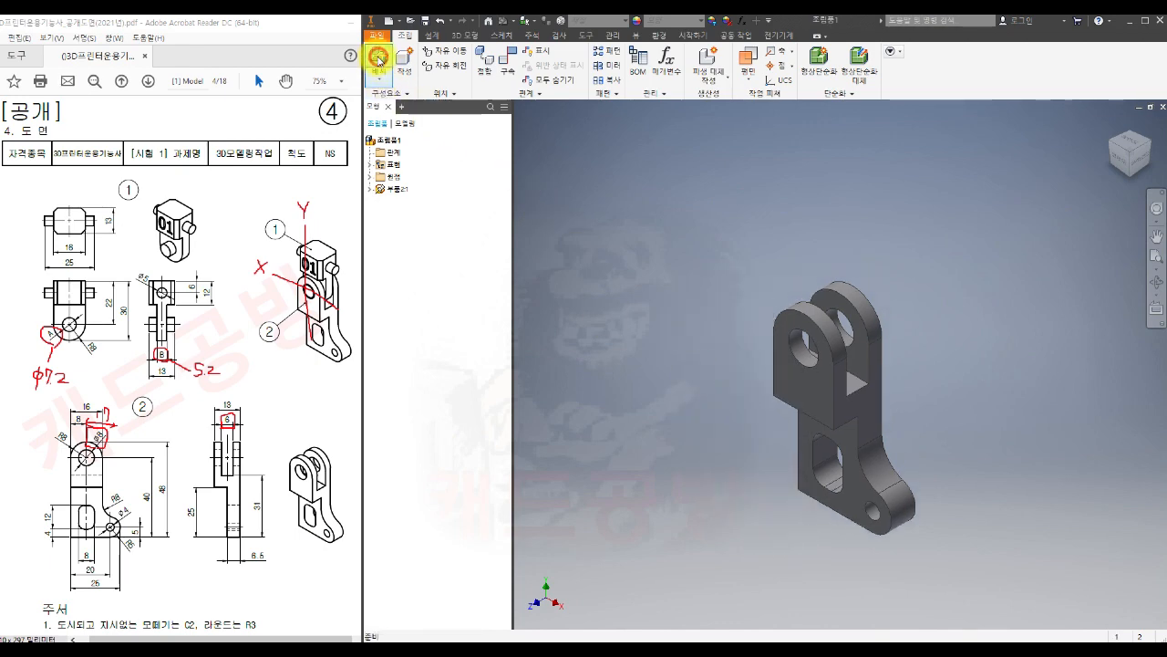
pyautogui.click(701, 284)
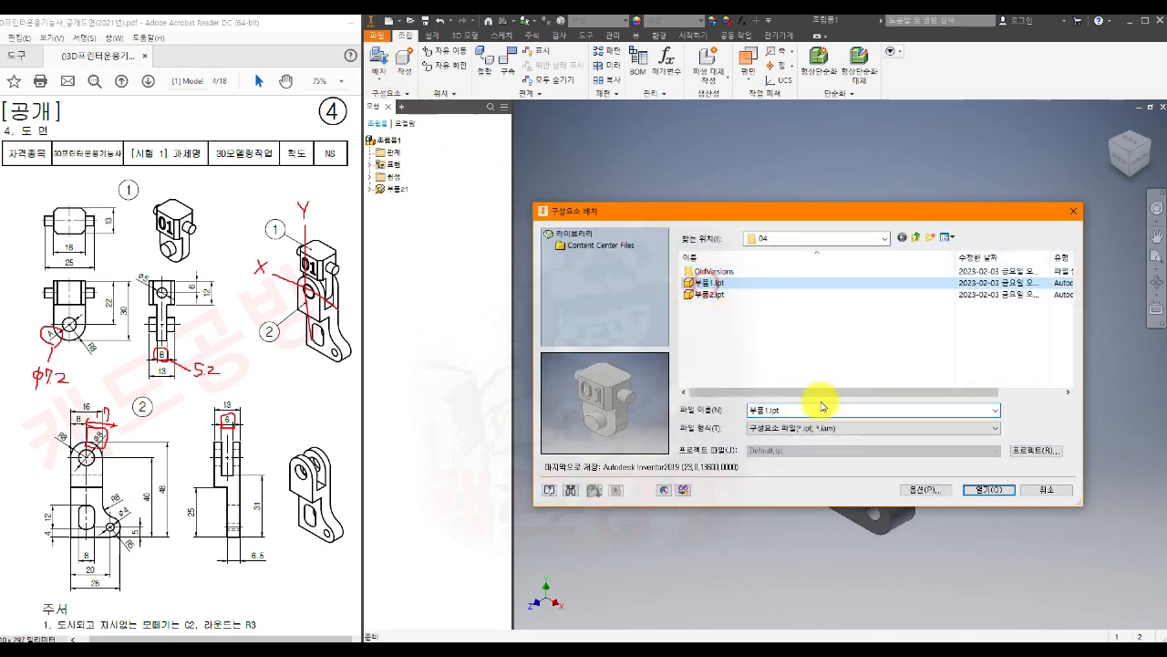
pyautogui.click(978, 490)
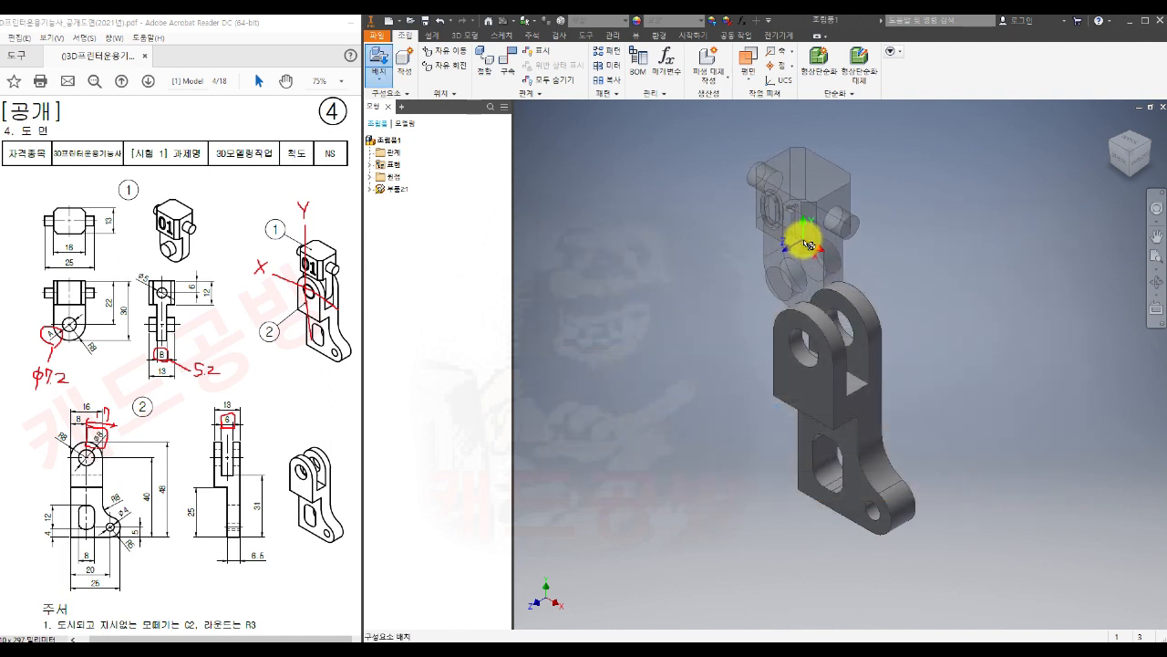
pyautogui.click(796, 229)
pyautogui.press('Escape')
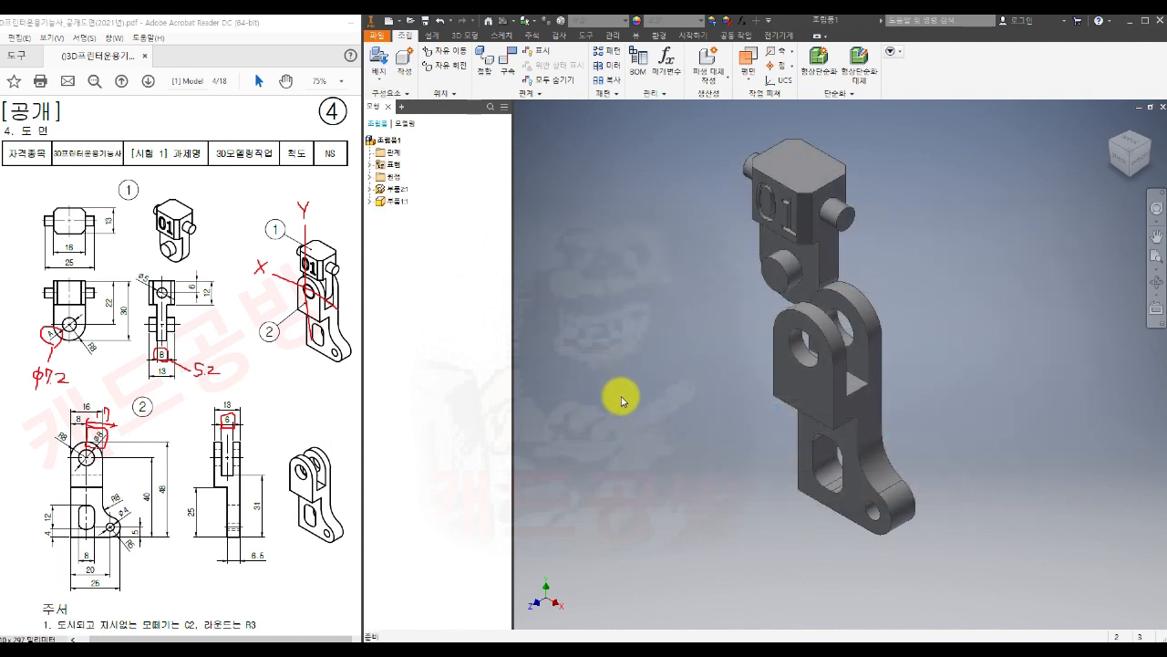
pyautogui.moveTo(649, 380); pyautogui.dragTo(657, 401, button='middle')
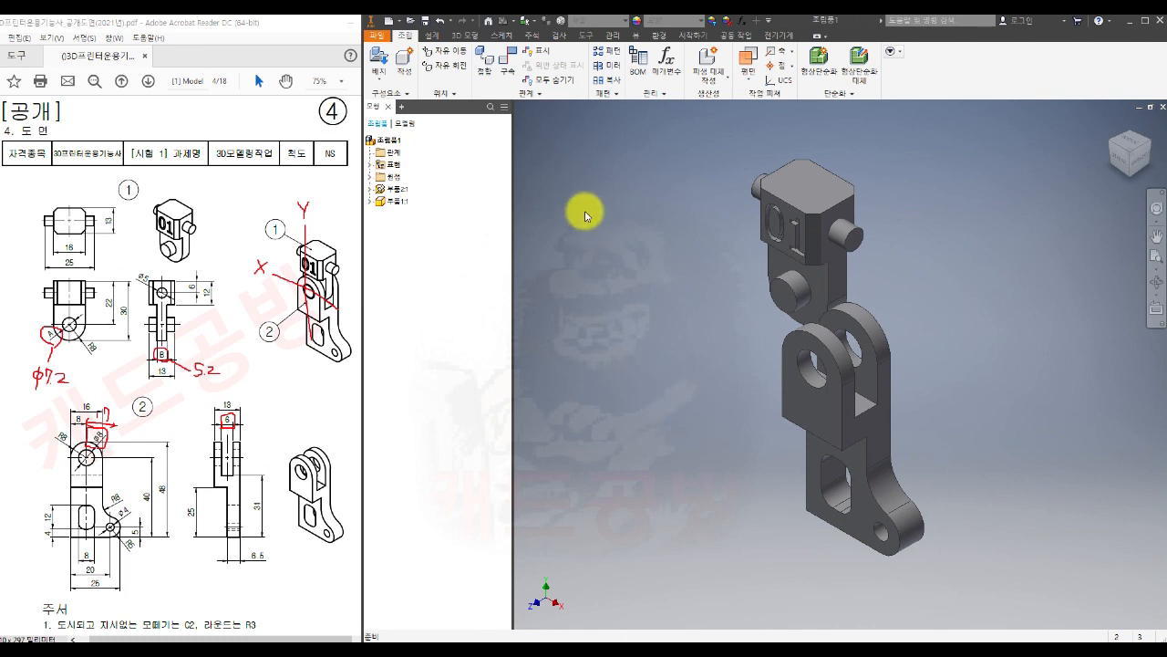
# - Mate the axis of part 1's lower pin to the axis of part 2's upper hole, using the aligned solution
pyautogui.click(503, 65)
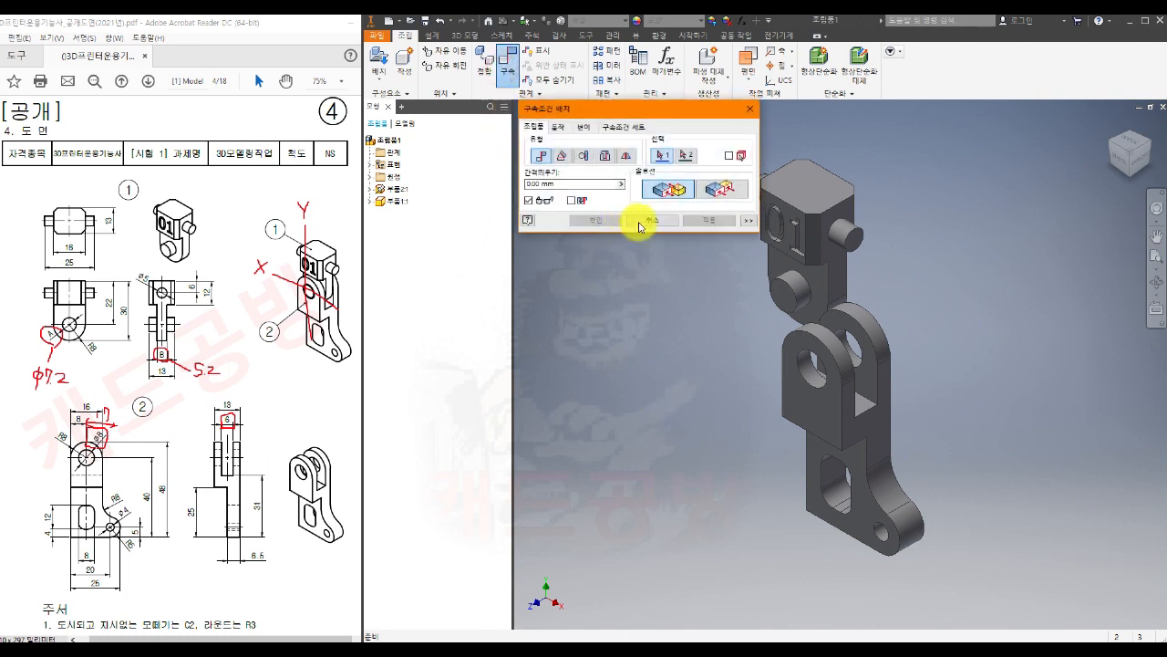
pyautogui.click(799, 292)
pyautogui.click(792, 357)
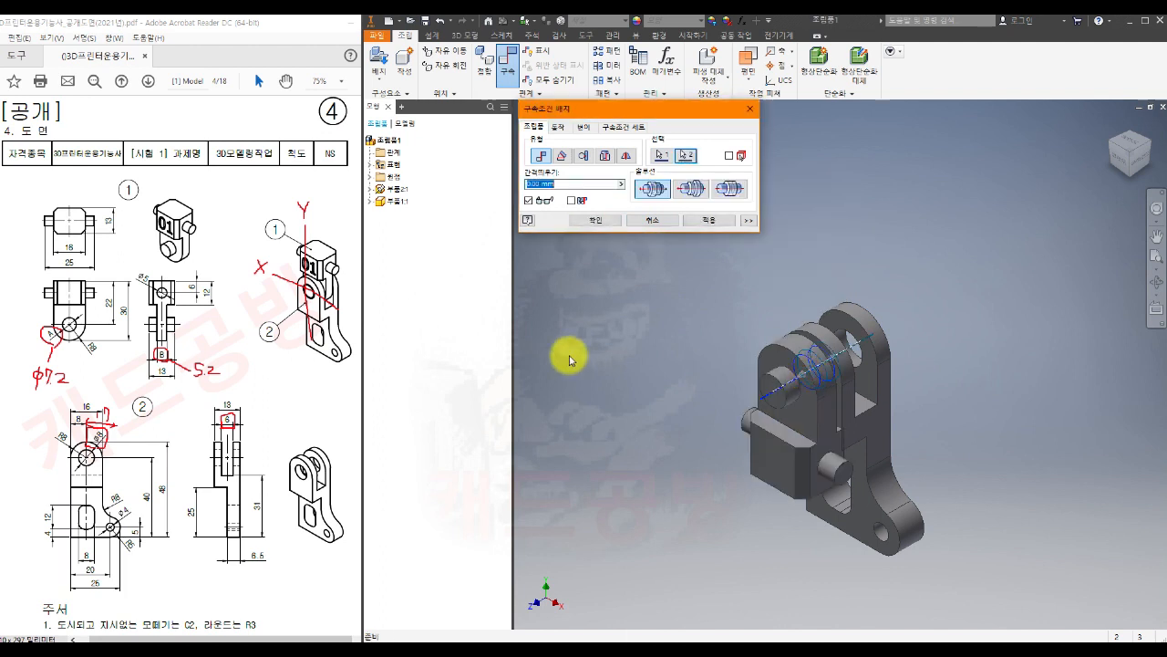
pyautogui.click(689, 191)
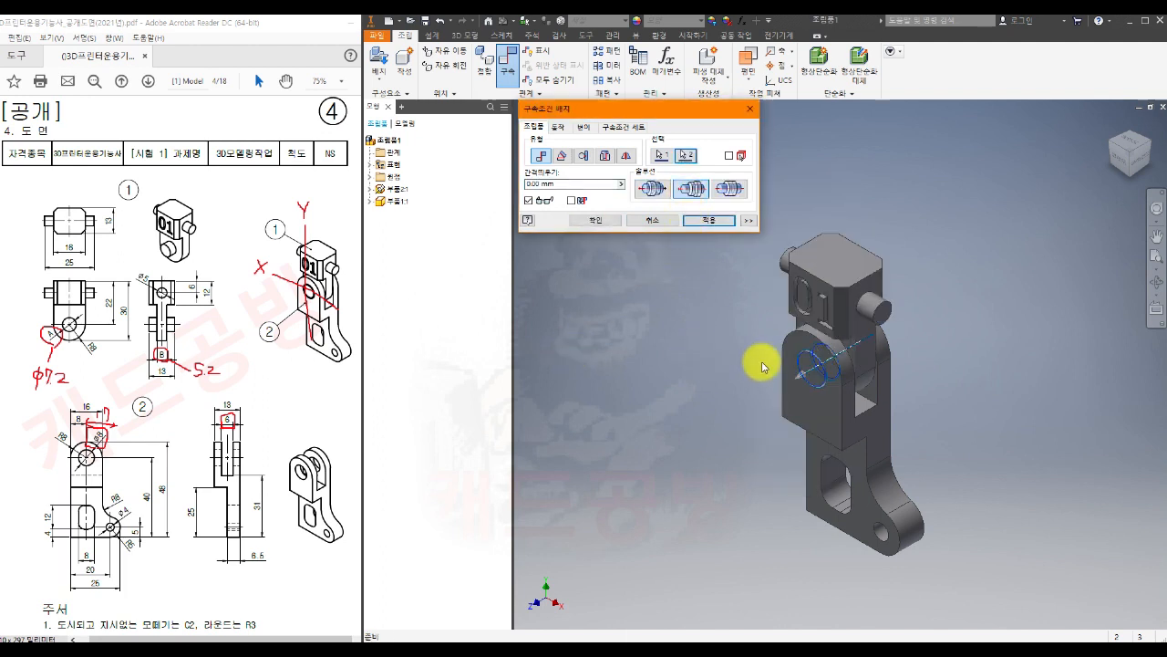
pyautogui.click(709, 220)
# - Constrain the XY plane of part 1 flush with the XY plane of part 2 at 0 mm offset
pyautogui.click(1136, 179)
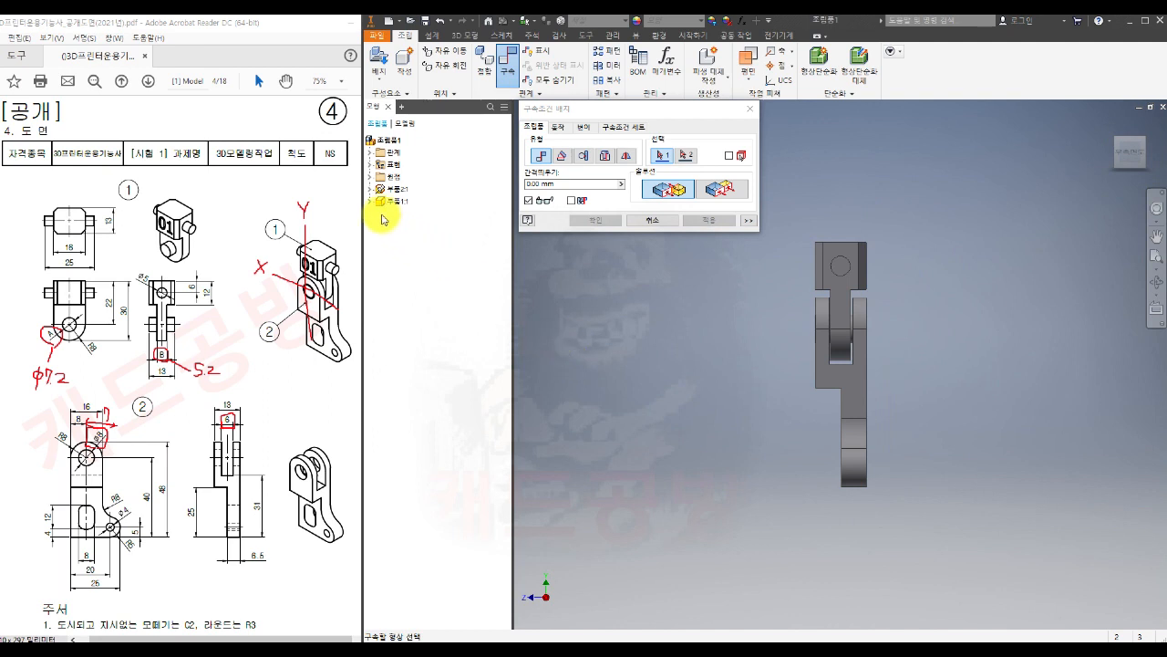
pyautogui.click(371, 190)
pyautogui.click(382, 202)
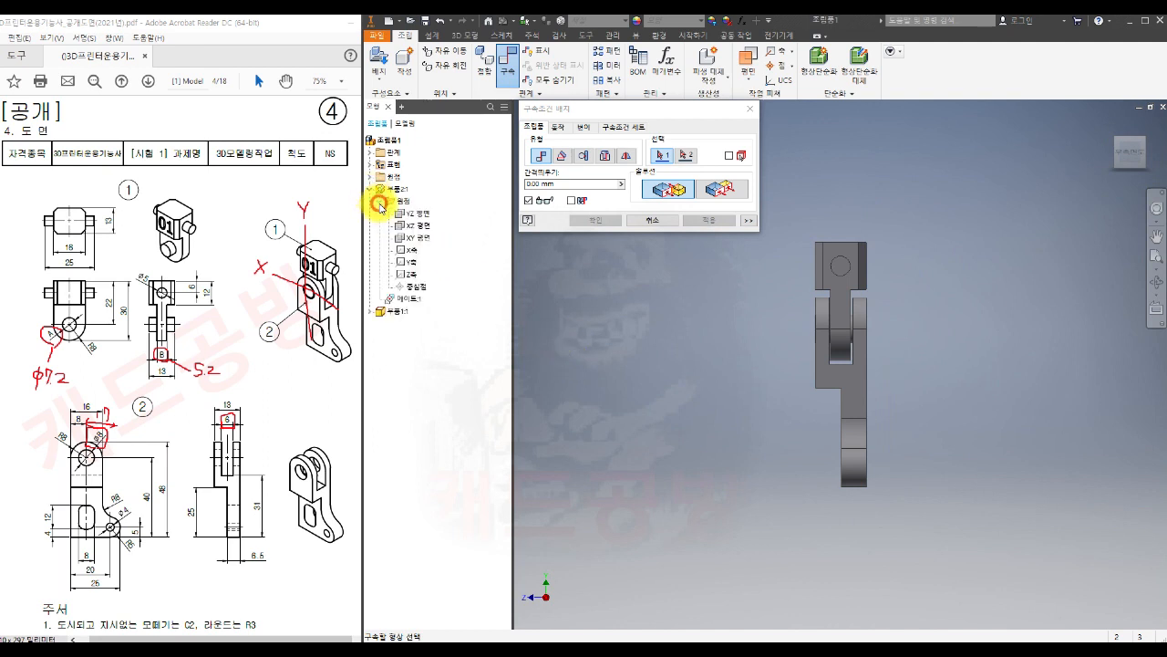
pyautogui.click(370, 312)
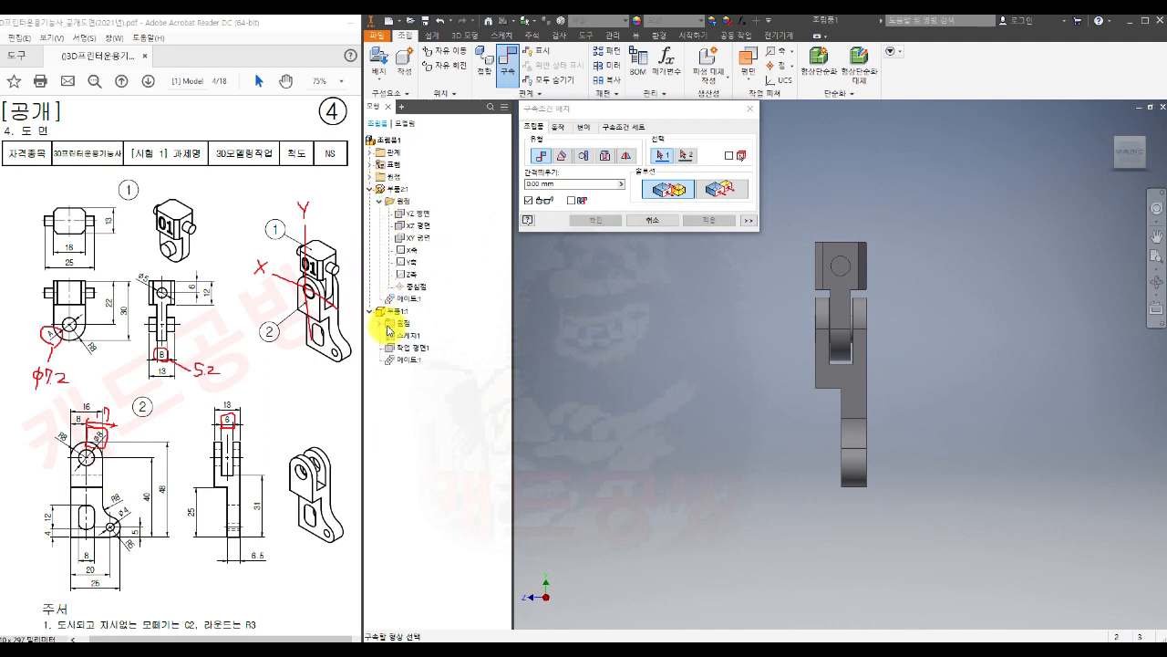
pyautogui.click(380, 323)
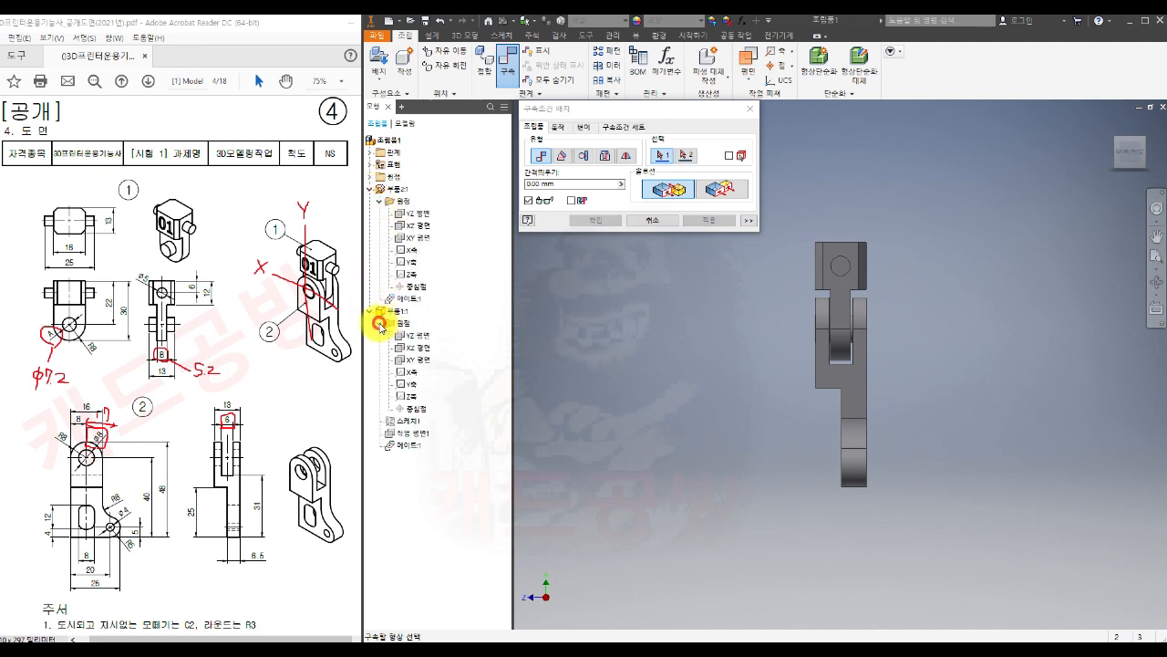
pyautogui.click(416, 240)
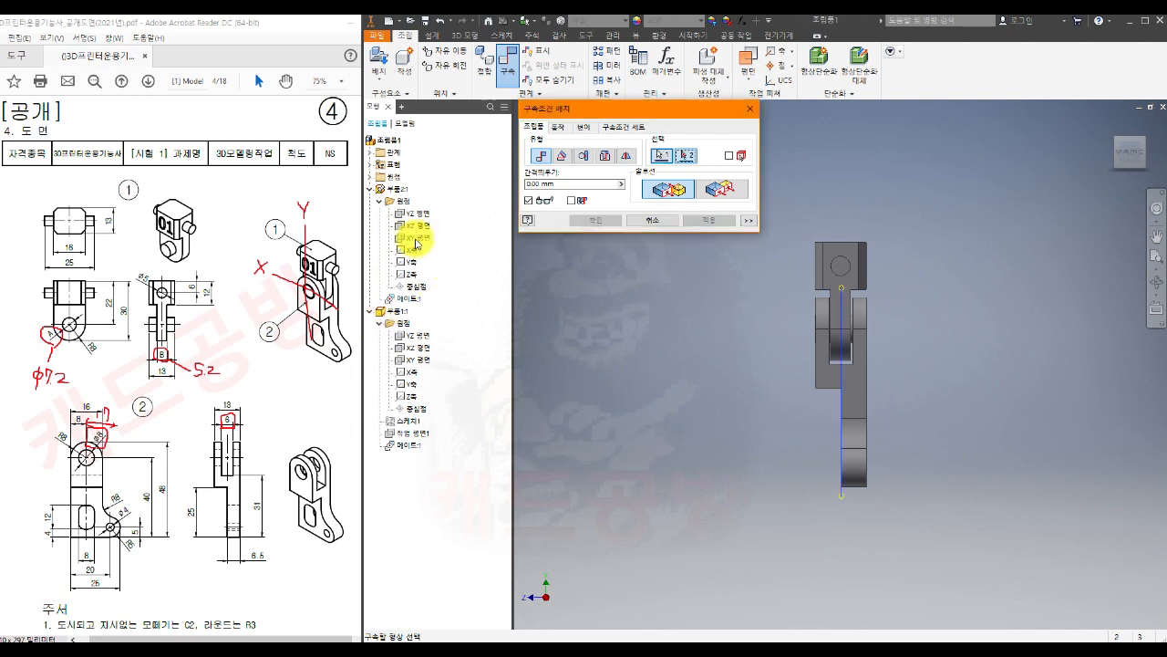
pyautogui.click(420, 361)
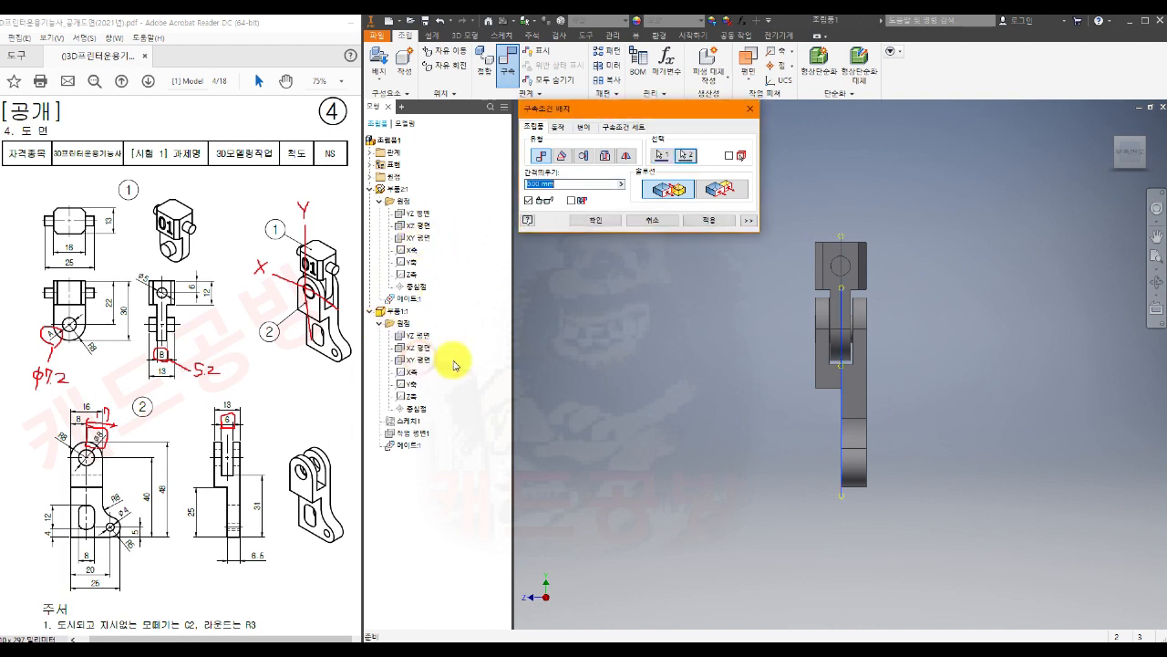
pyautogui.click(725, 191)
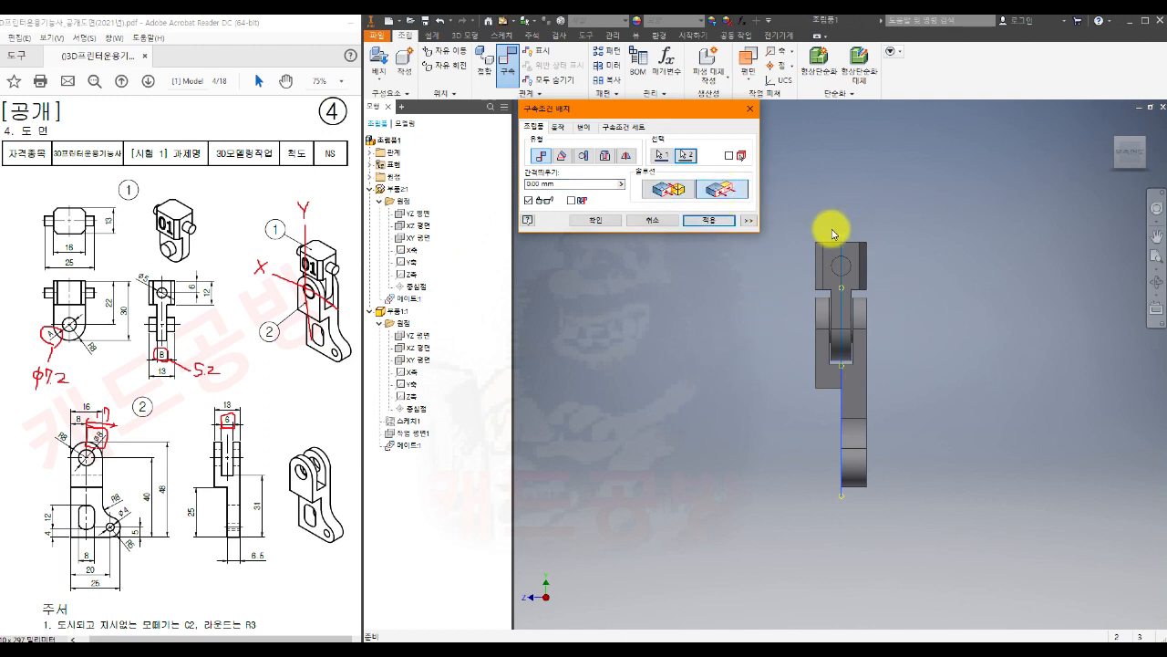
pyautogui.scroll(3, 846, 347)
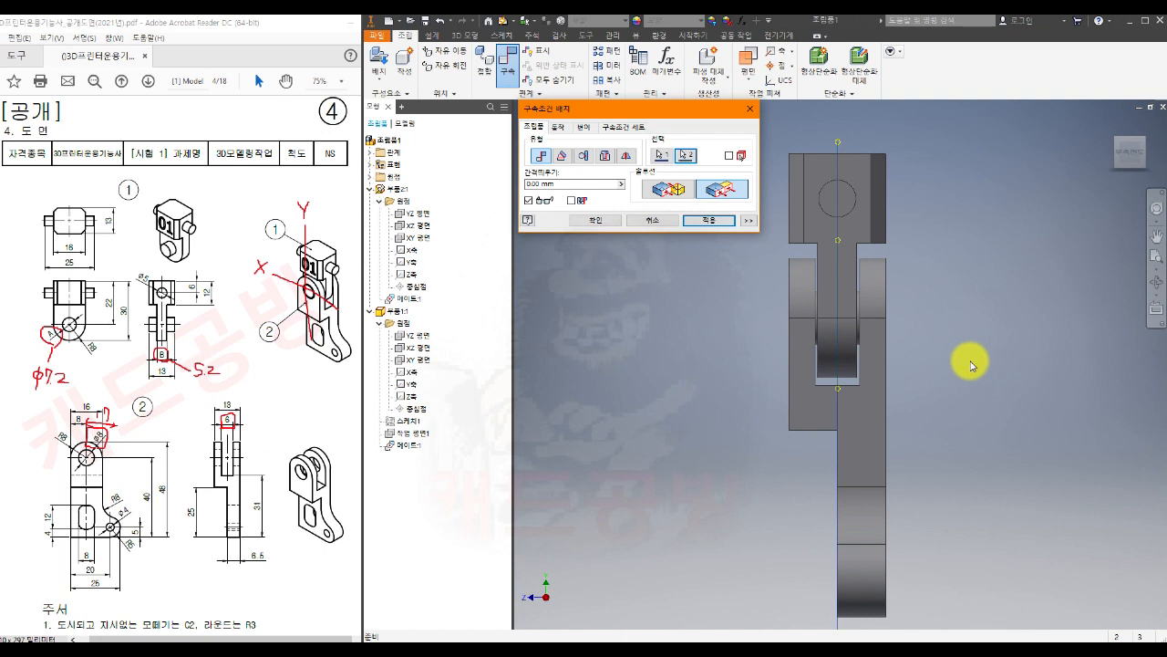
pyautogui.click(714, 221)
pyautogui.click(652, 221)
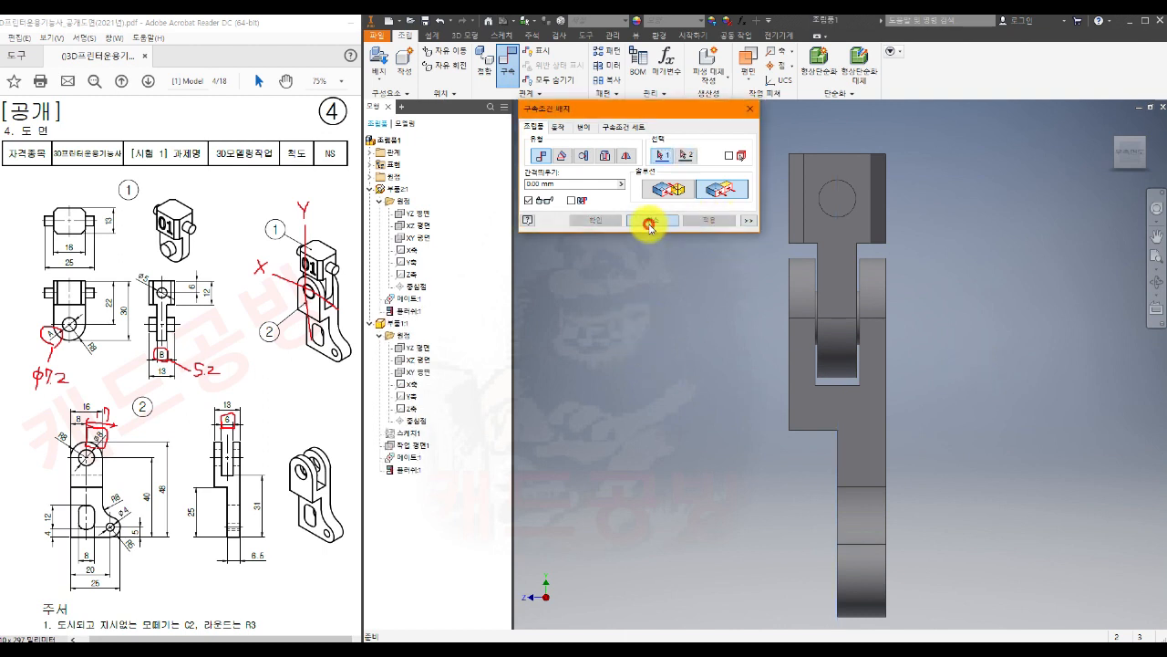
pyautogui.click(1115, 134)
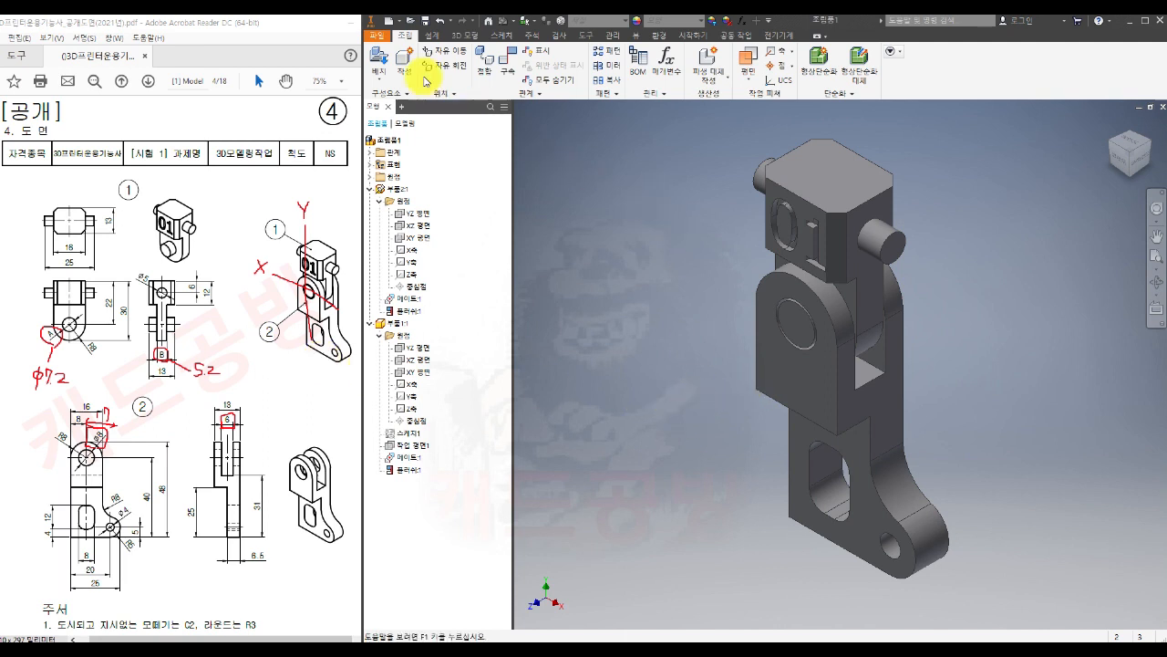
# - Save the assembly as 비번호_04.iam in folder 04
pyautogui.click(378, 38)
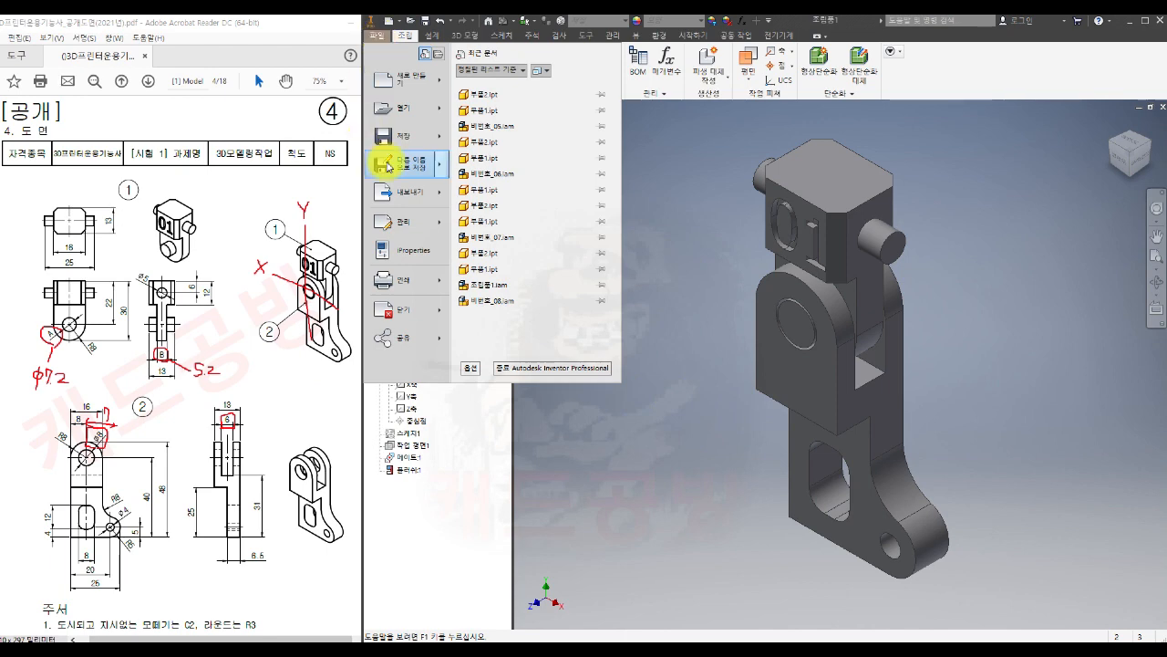
pyautogui.moveTo(387, 162)
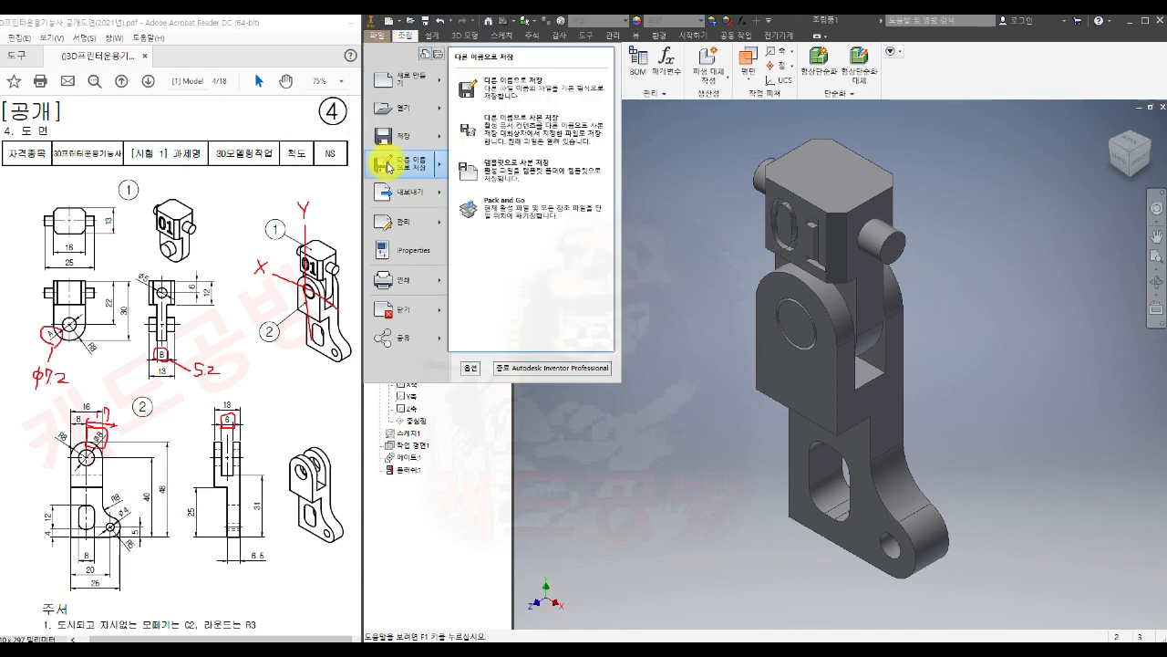
pyautogui.click(508, 88)
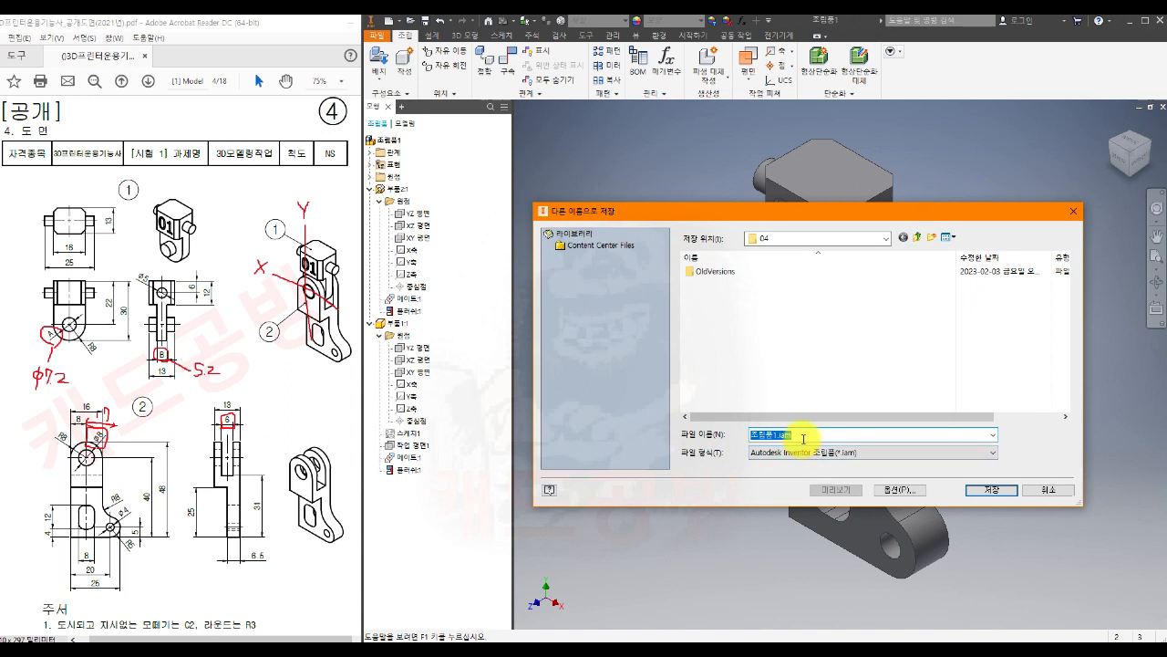
pyautogui.write('비번호_04')
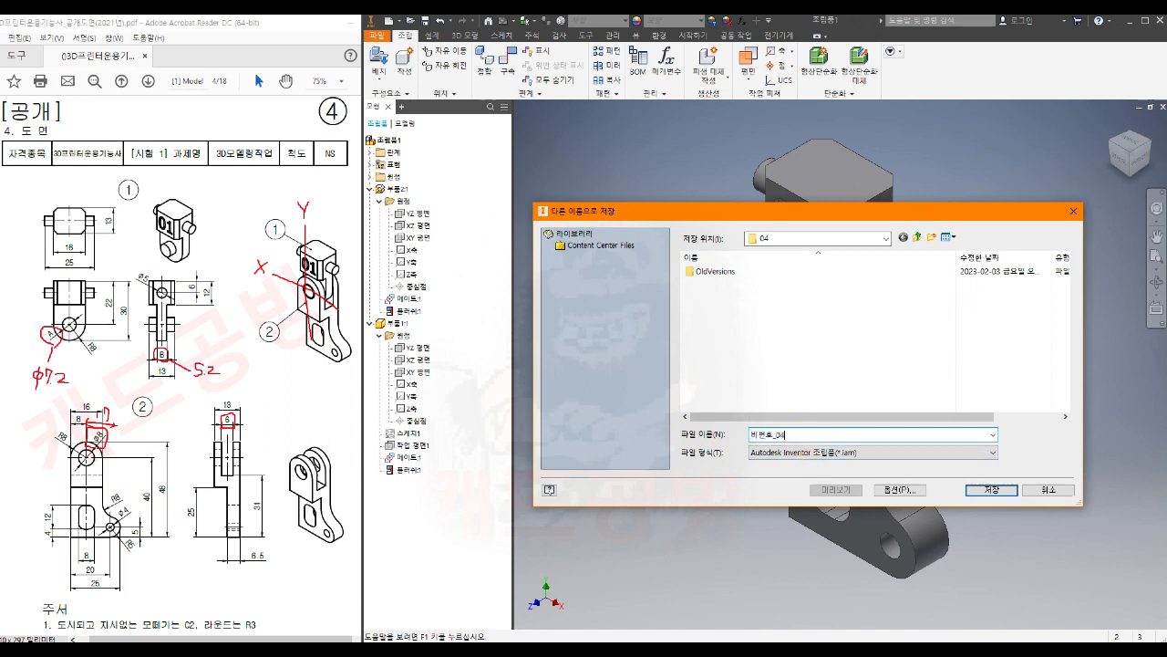
pyautogui.click(997, 493)
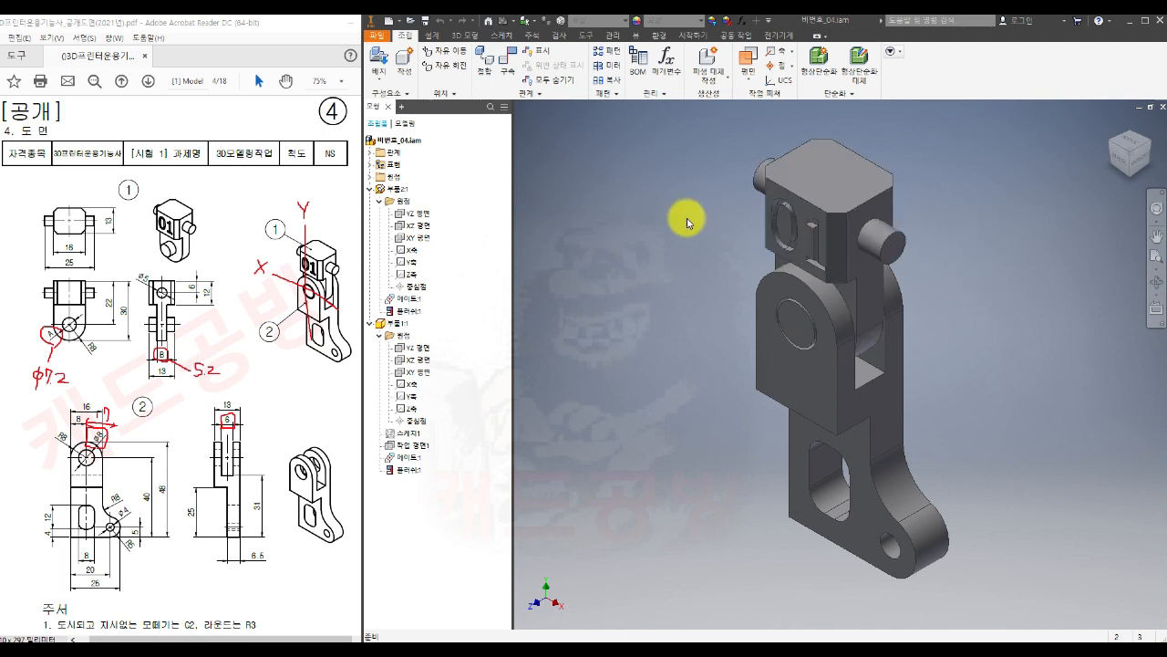
# - Save a STEP copy of the assembly as 비번호_04.stp in folder 04, using the 214 application protocol with sketches included
pyautogui.click(378, 39)
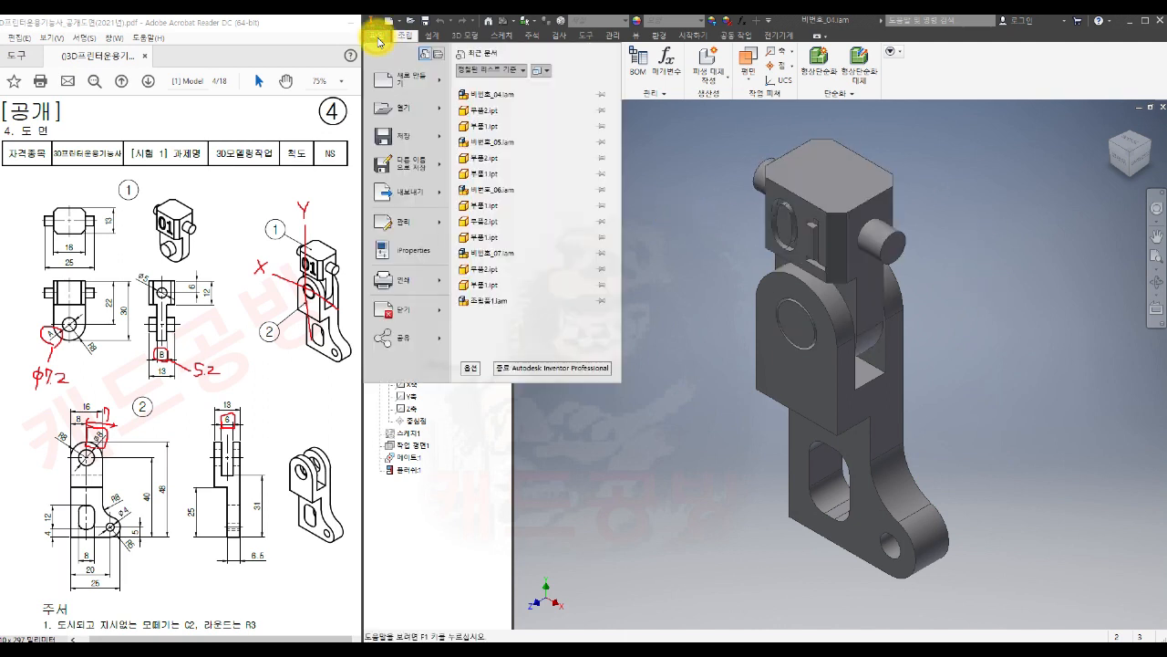
pyautogui.moveTo(392, 168)
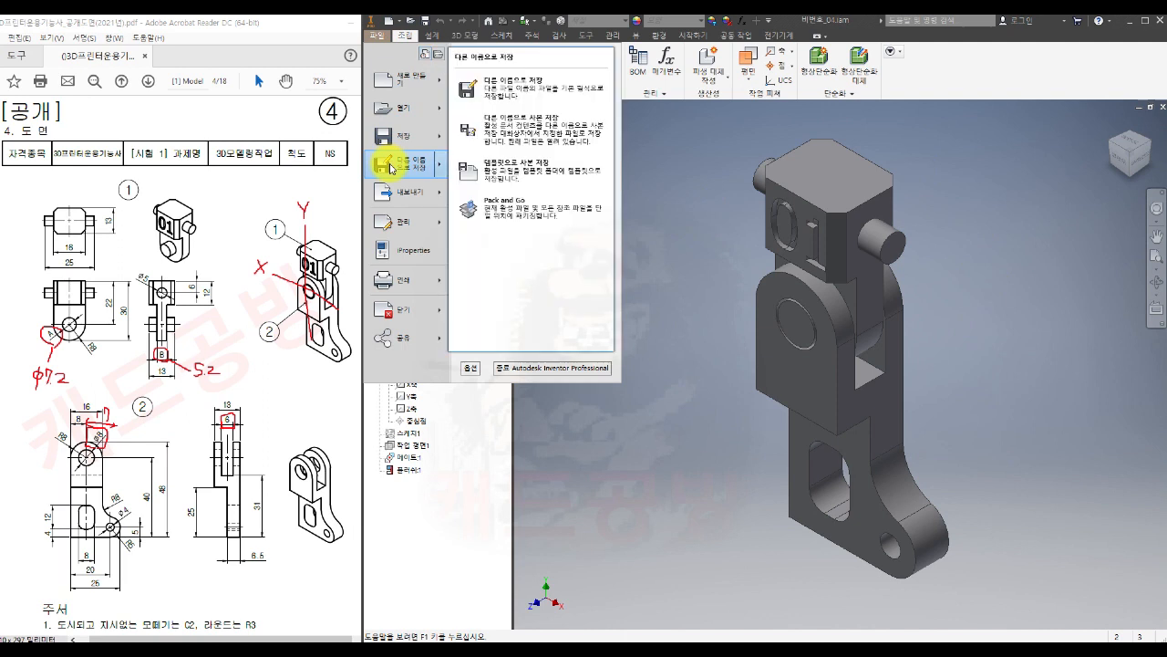
pyautogui.click(521, 137)
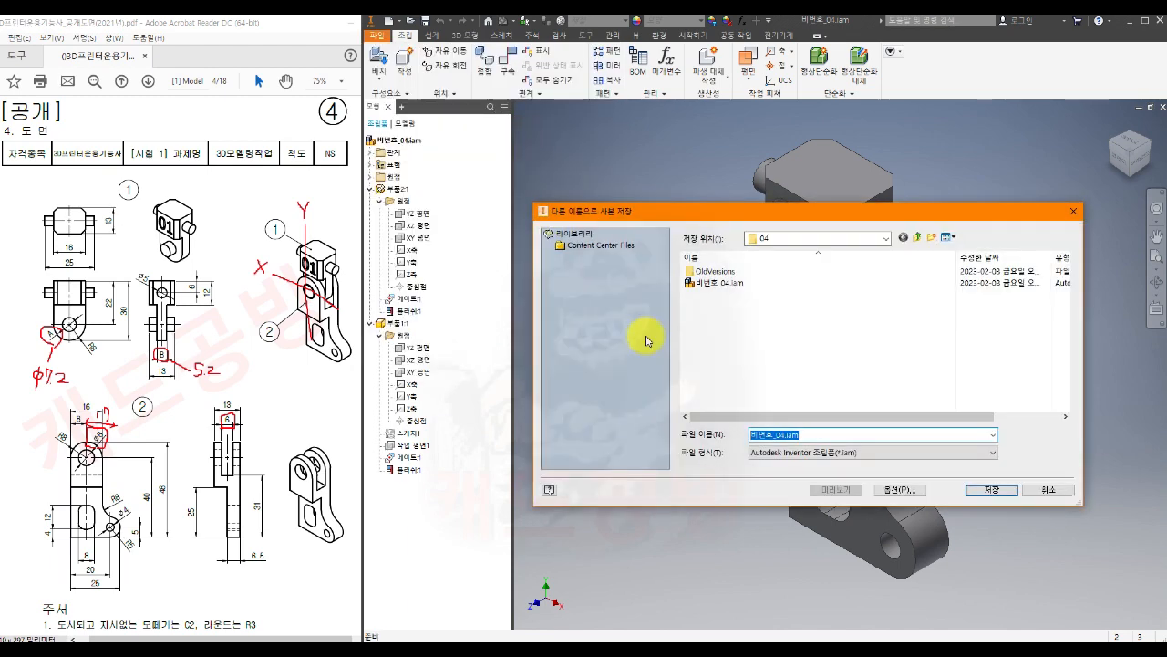
pyautogui.click(767, 453)
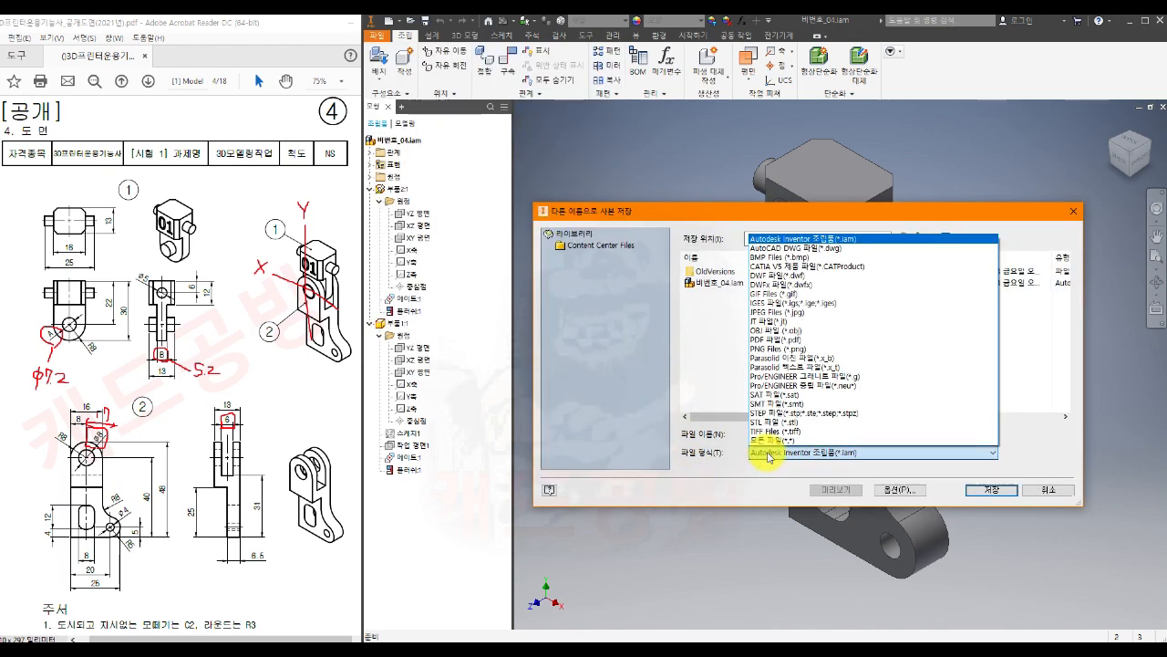
pyautogui.click(766, 412)
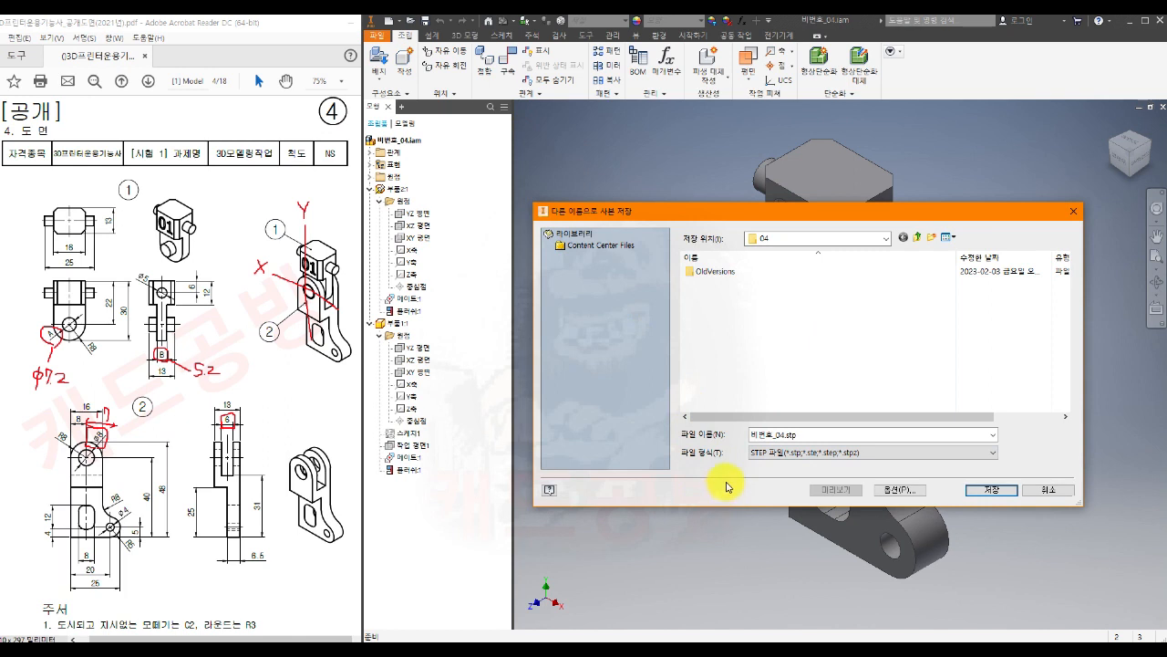
pyautogui.click(883, 491)
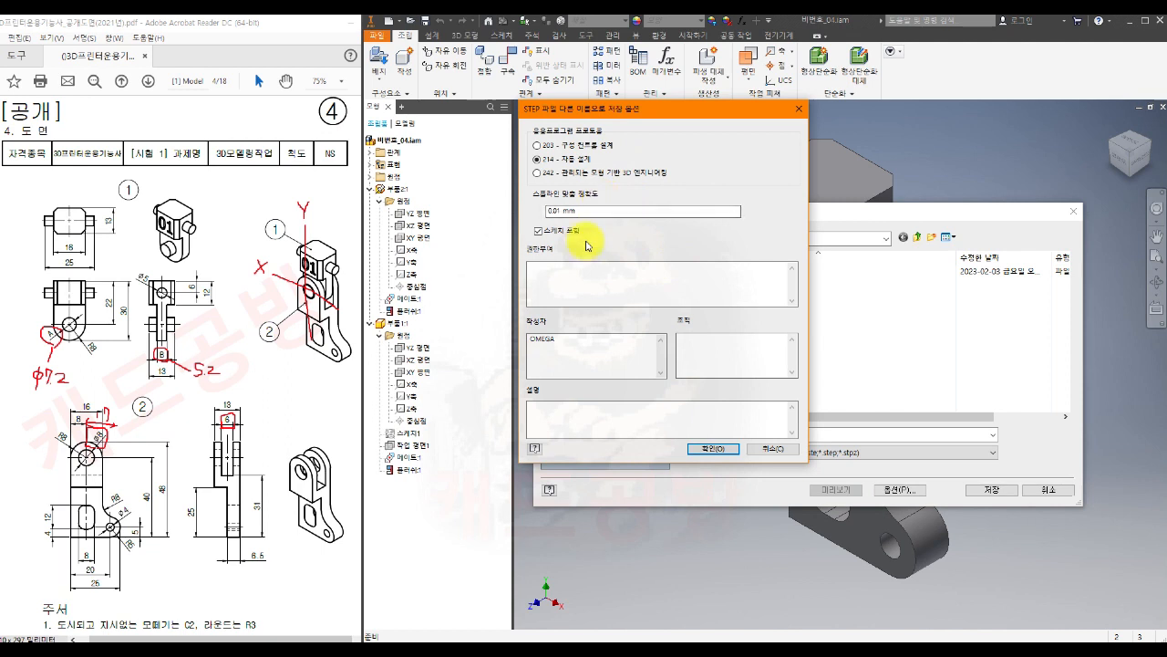
pyautogui.click(706, 449)
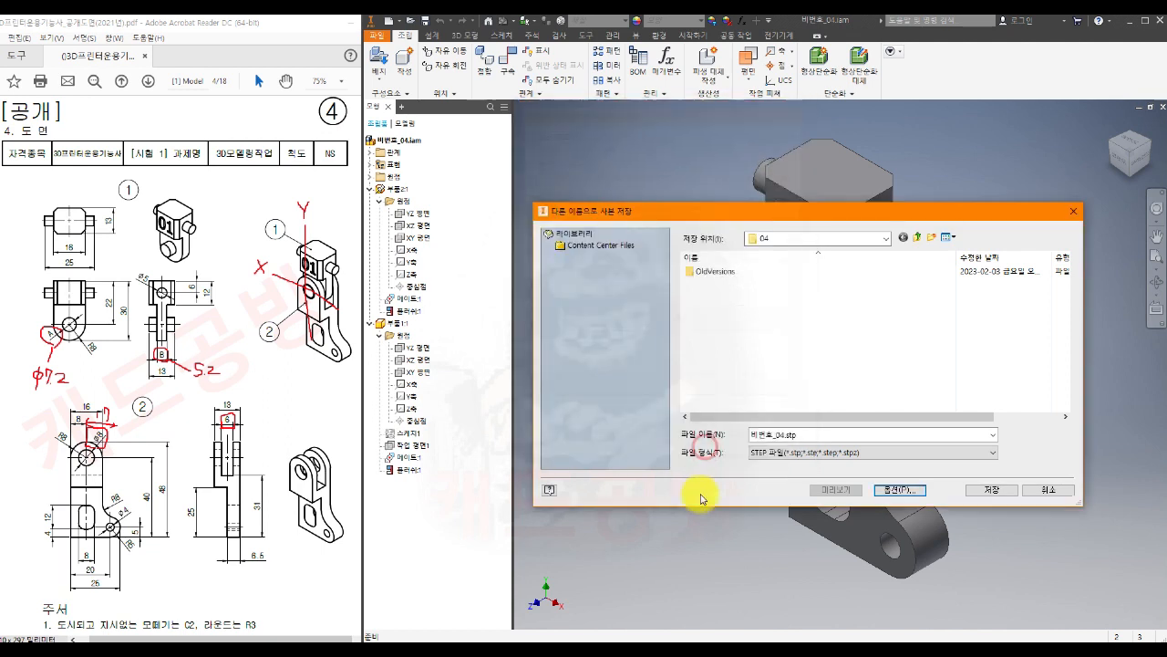
pyautogui.click(993, 492)
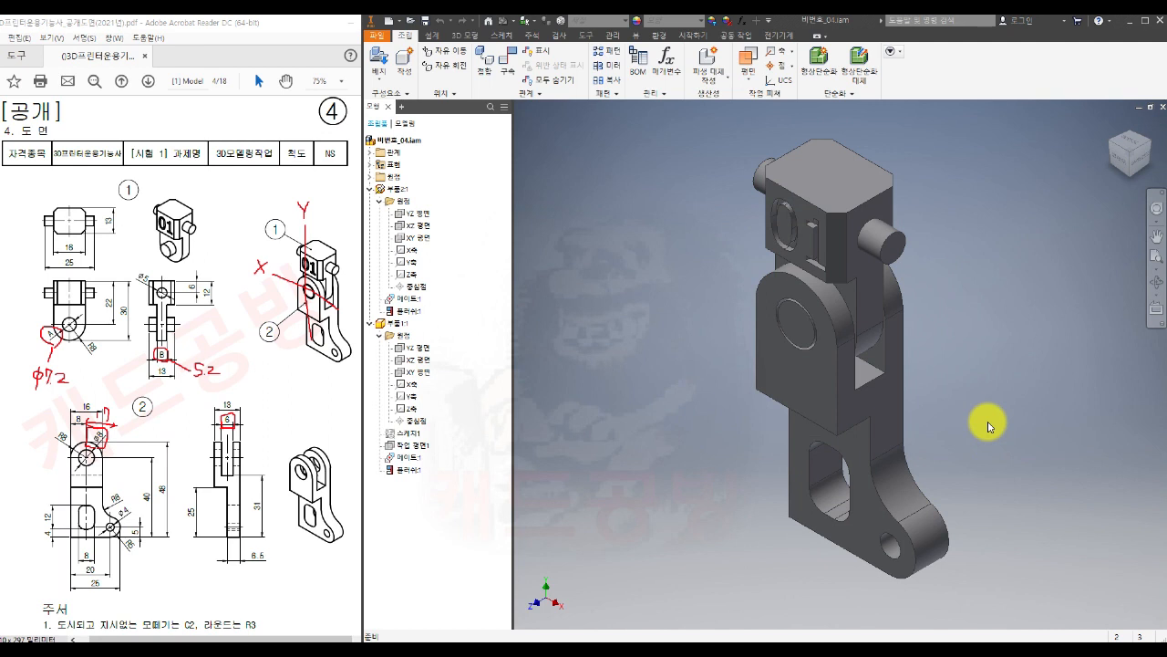
# - Lay the assembly horizontal in a rotated front view and swing part 1 upward about its hinge pin
pyautogui.doubleClick(860, 226)
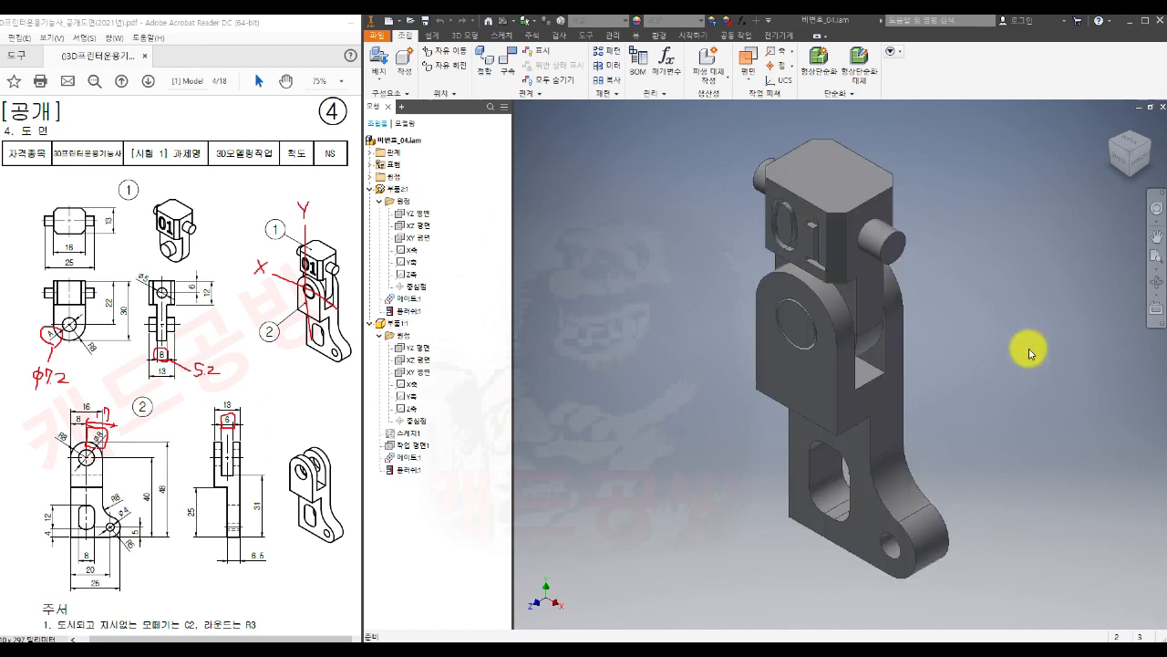
pyautogui.click(1121, 157)
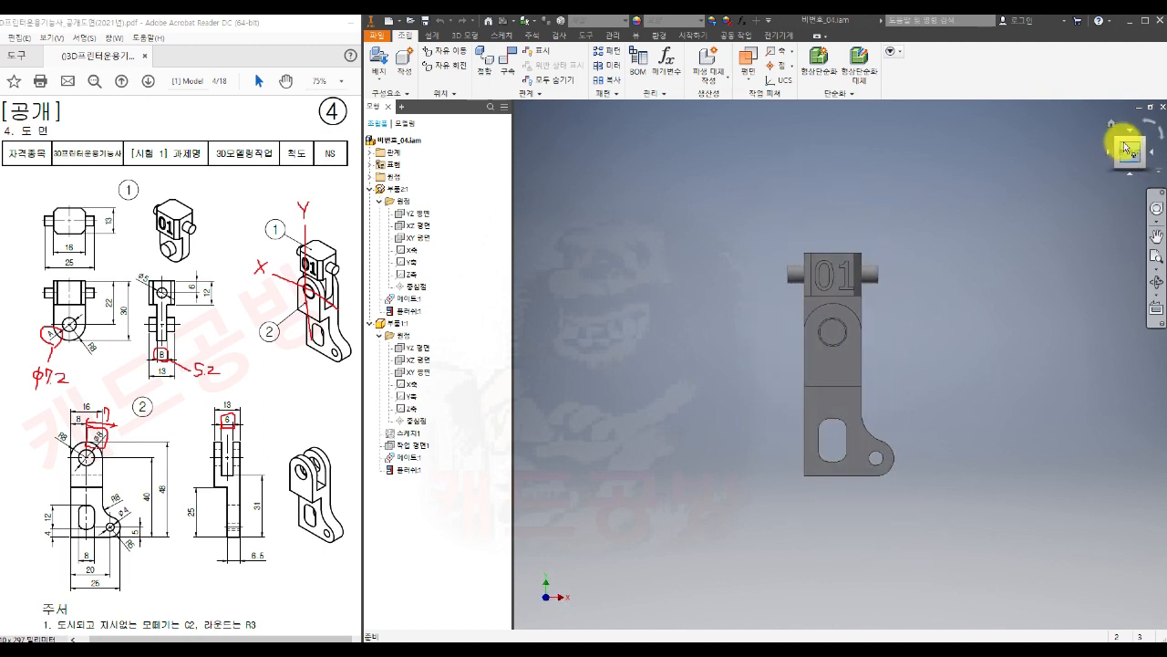
pyautogui.click(1143, 125)
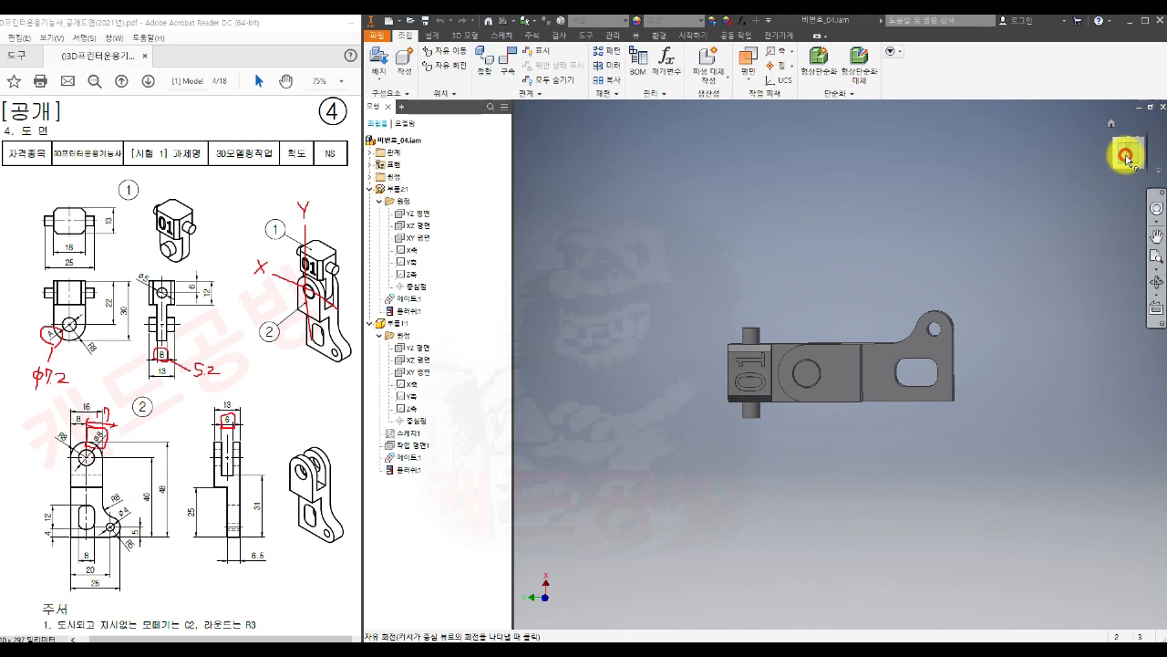
pyautogui.moveTo(755, 373); pyautogui.dragTo(776, 325)
pyautogui.click(853, 284)
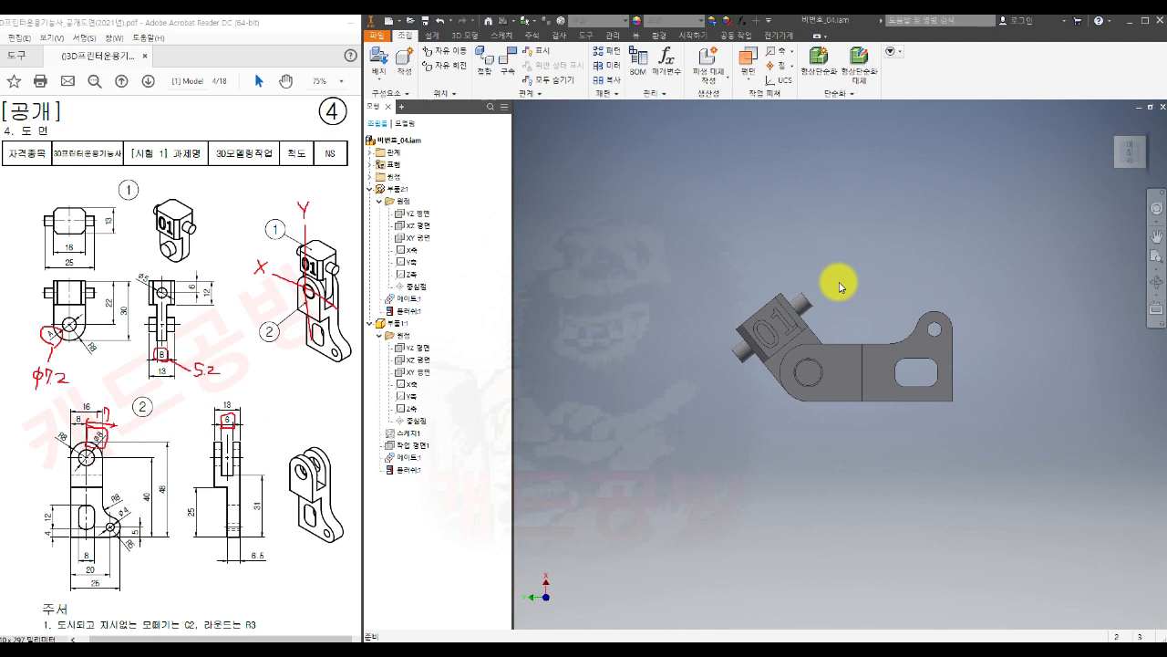
pyautogui.doubleClick(803, 381)
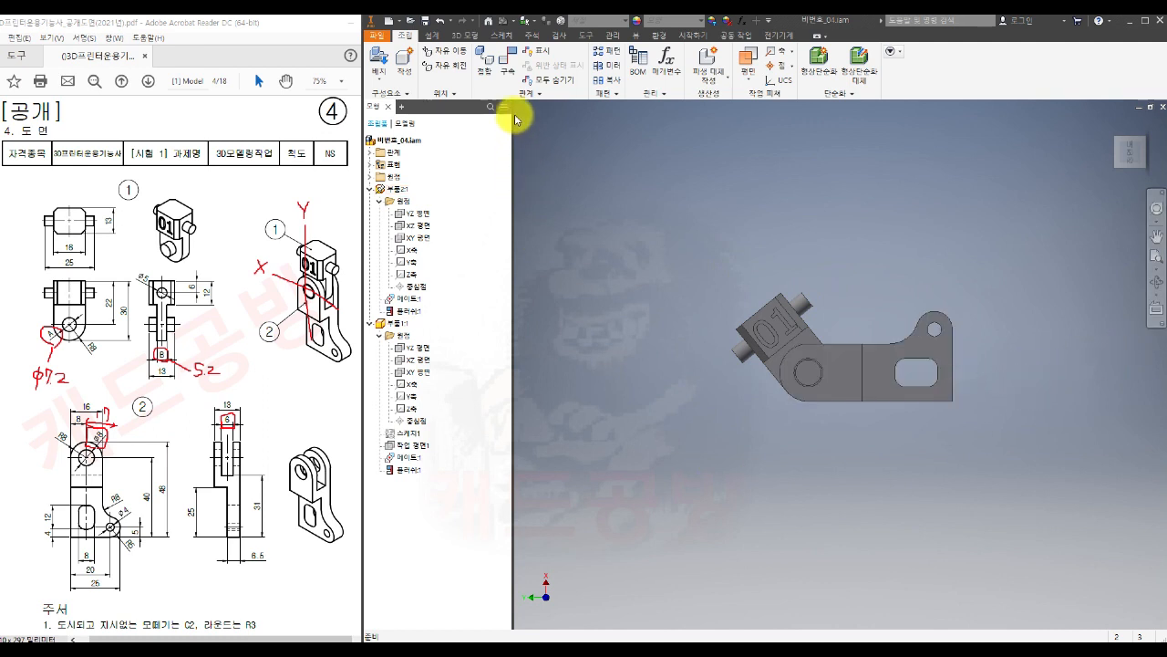
# - Add a directed angle constraint of -60 degrees between the YZ plane of part 2 and the YZ plane of part 1
pyautogui.click(507, 62)
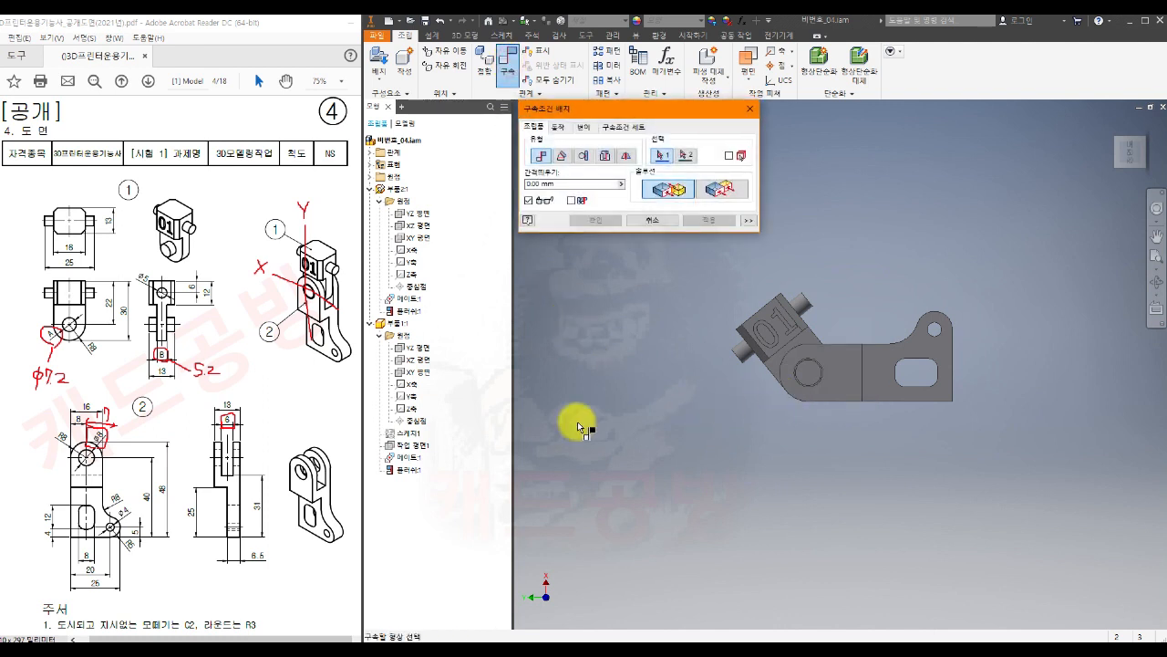
pyautogui.click(421, 215)
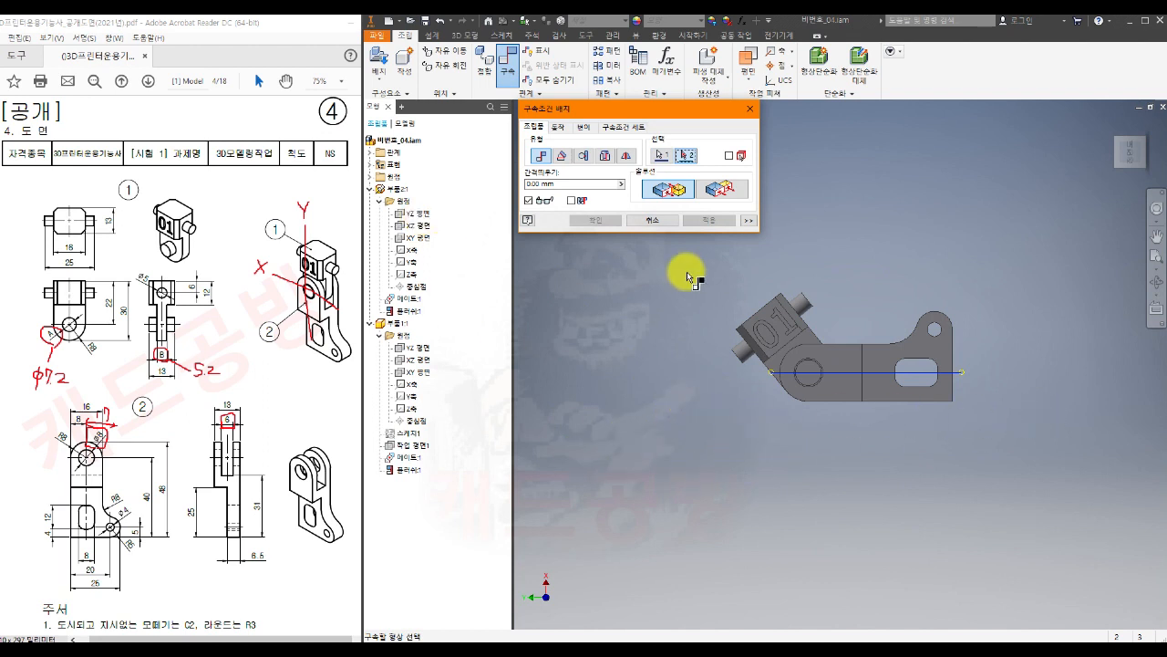
pyautogui.click(562, 155)
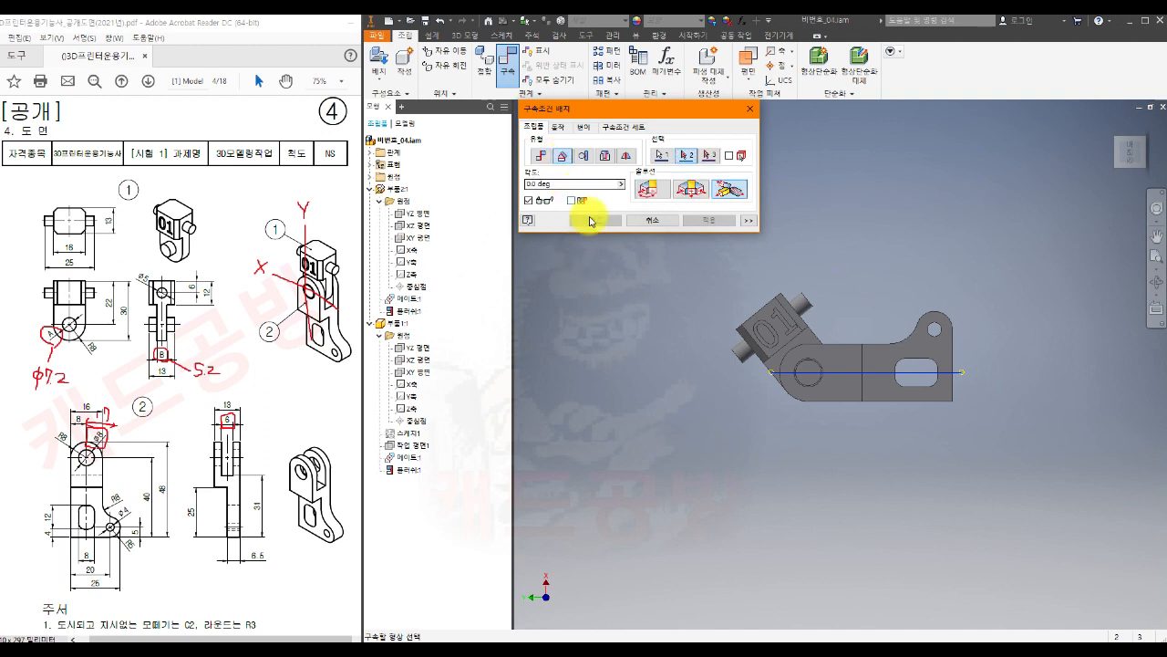
pyautogui.click(646, 192)
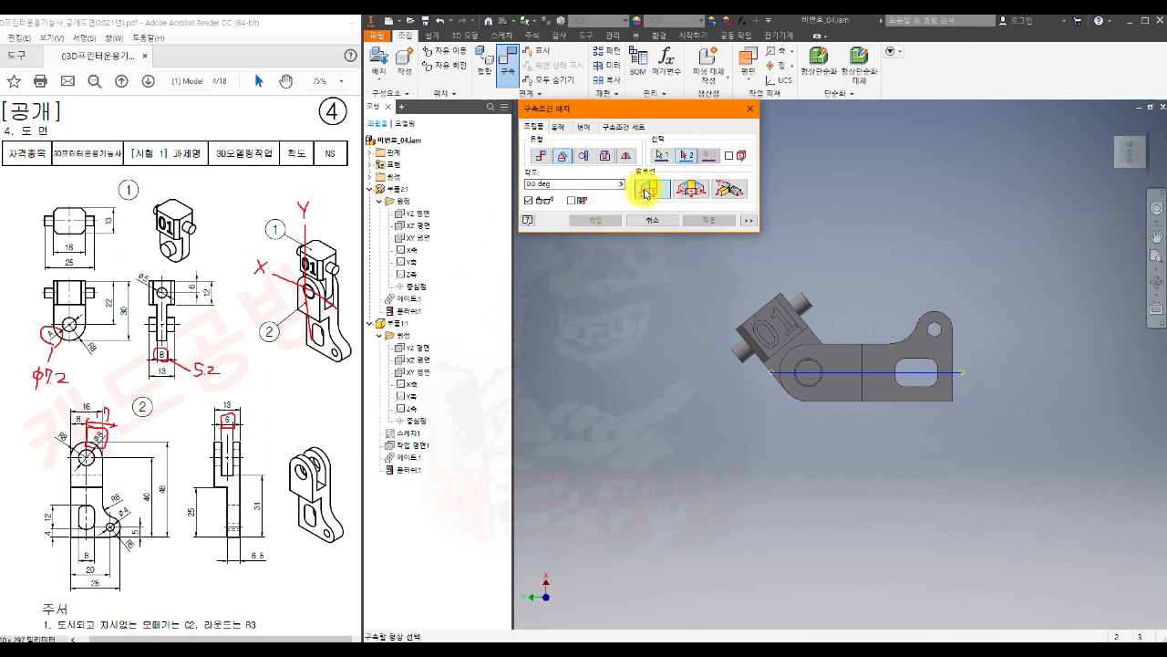
pyautogui.click(526, 185)
pyautogui.write('6')
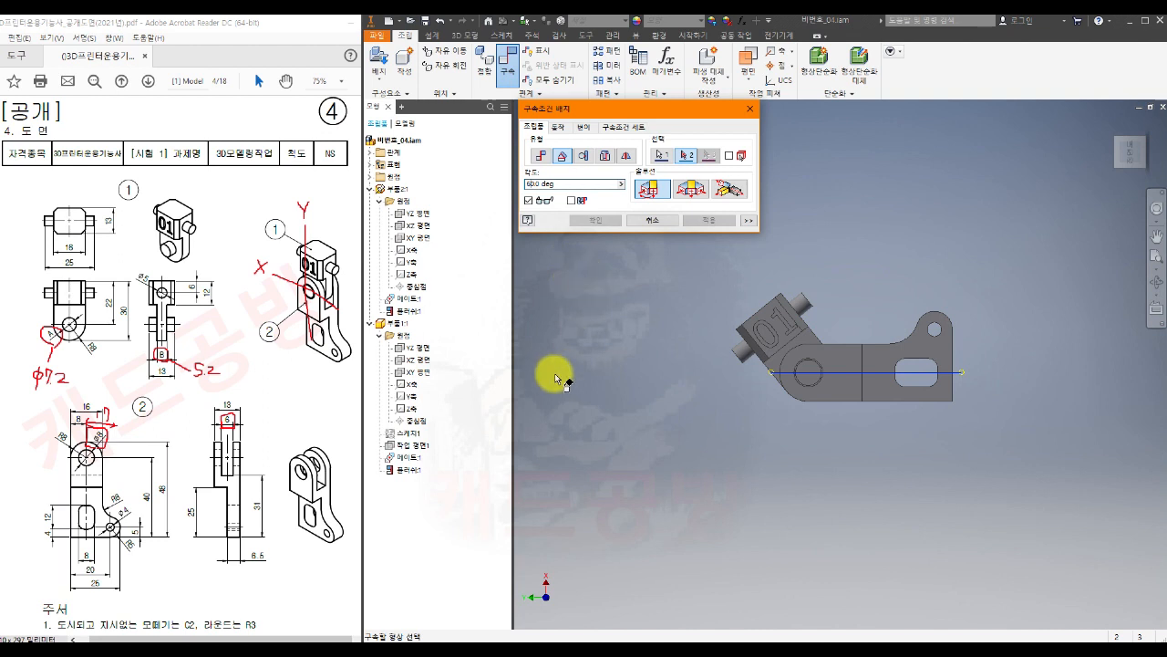
pyautogui.click(421, 352)
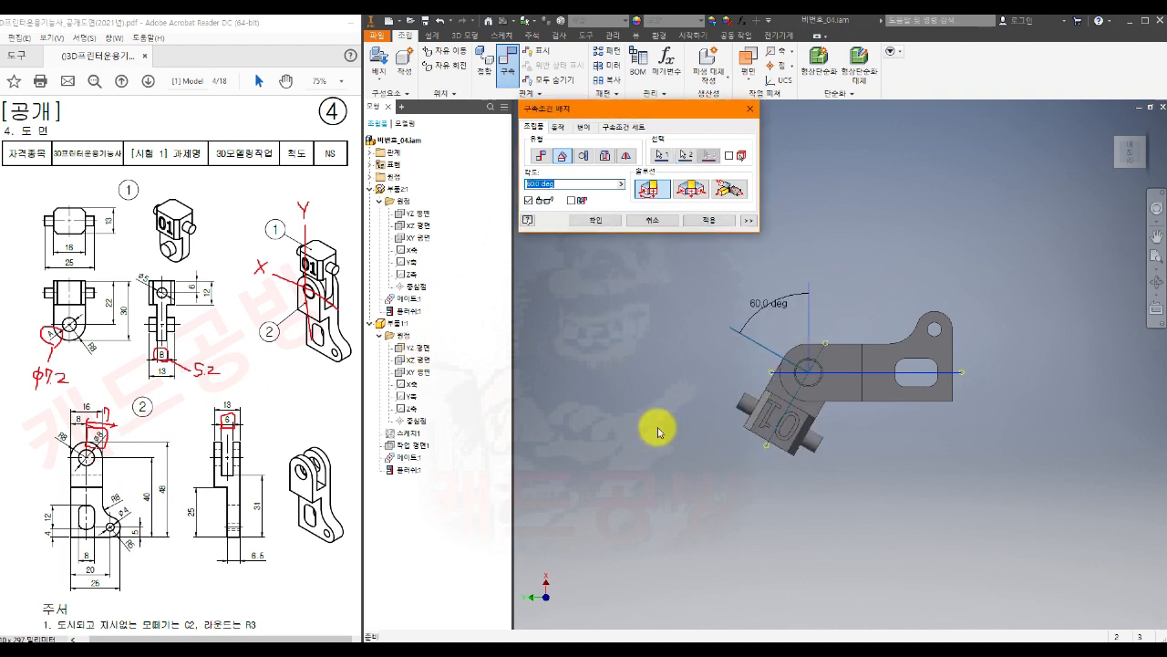
pyautogui.click(529, 184)
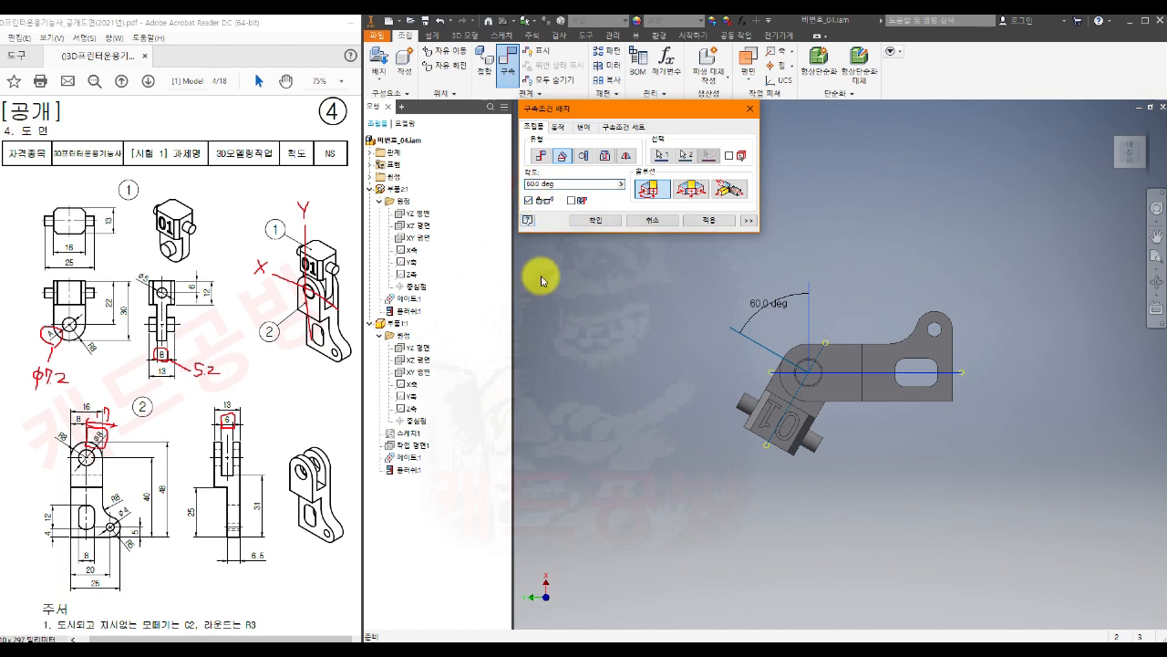
pyautogui.write('-')
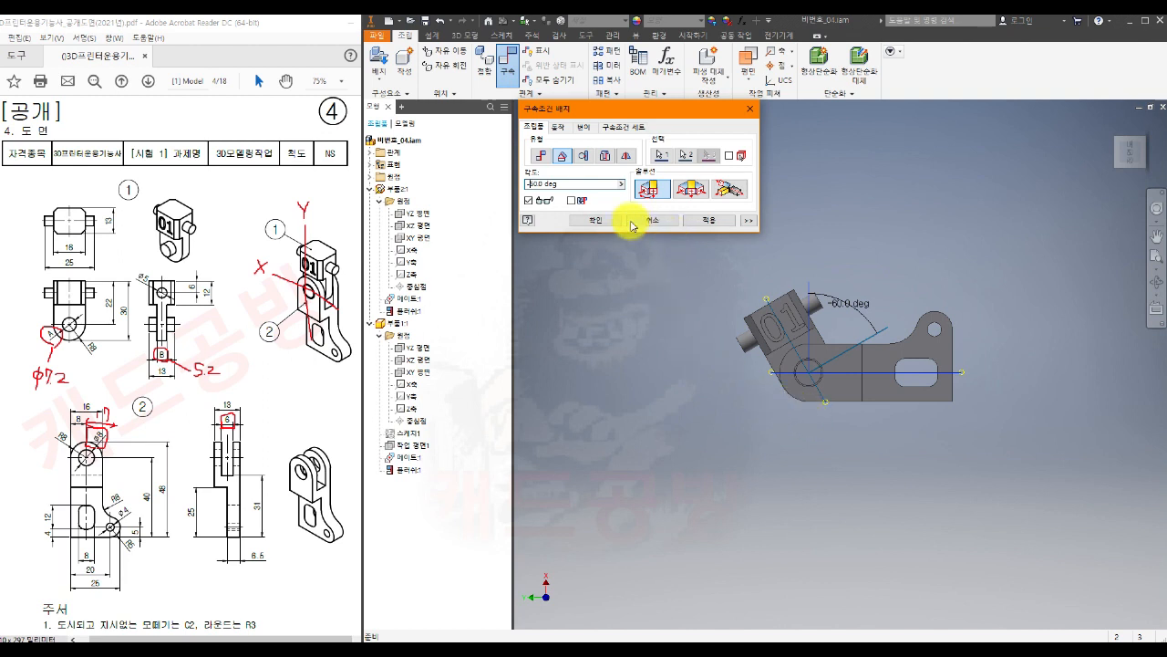
pyautogui.click(595, 220)
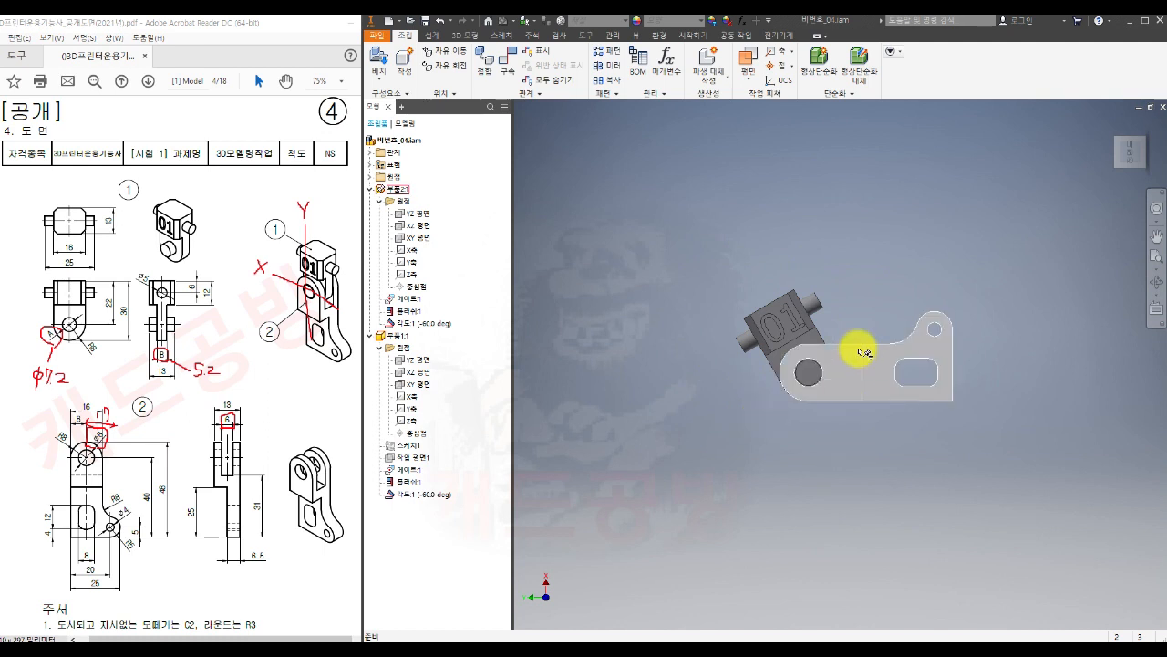
# - Save a copy of the assembly as 비번호_04.stl in folder 04, using binary format, millimetre units, one file and Brep resolution
pyautogui.scroll(3, 839, 401)
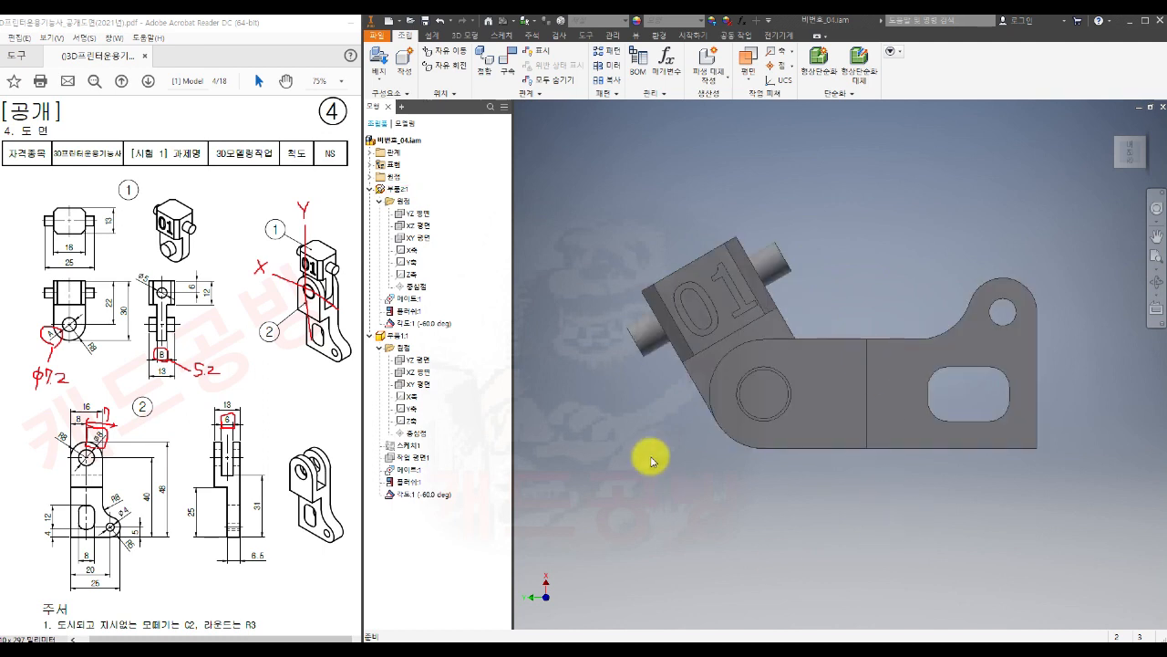
pyautogui.click(374, 39)
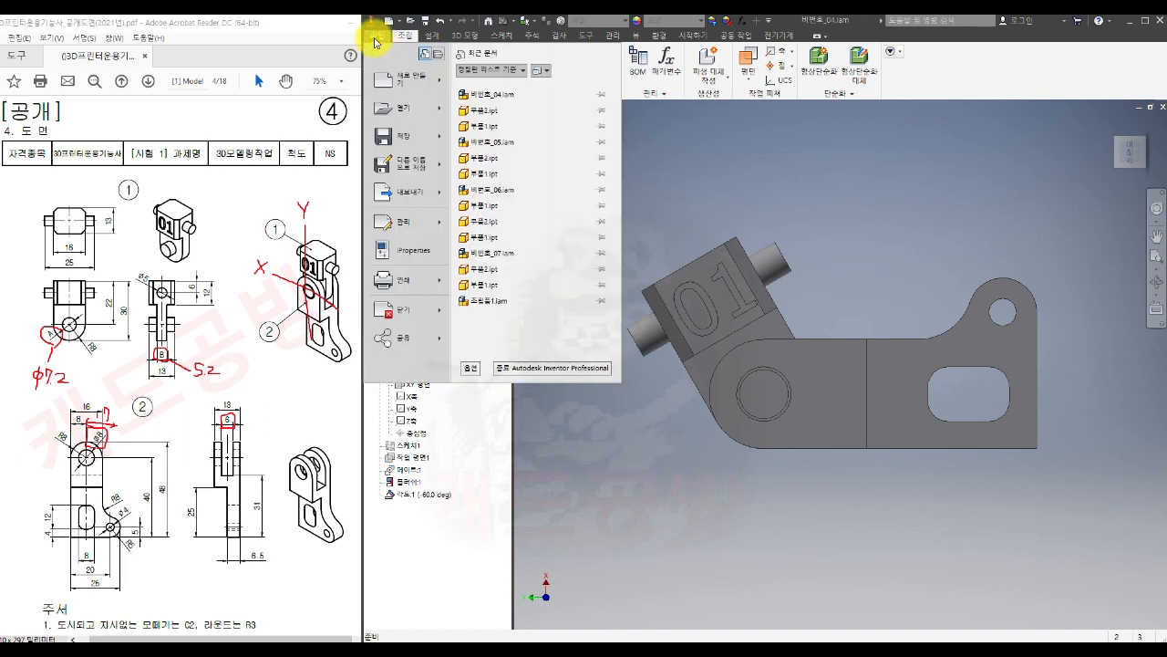
pyautogui.moveTo(387, 169)
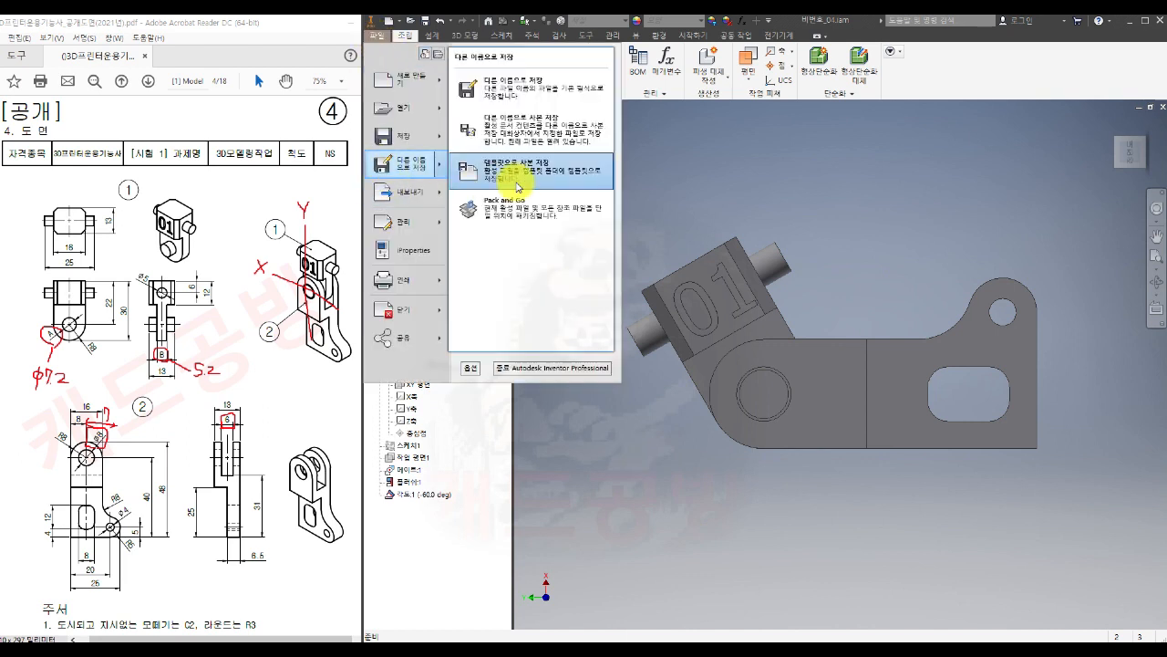
pyautogui.click(520, 134)
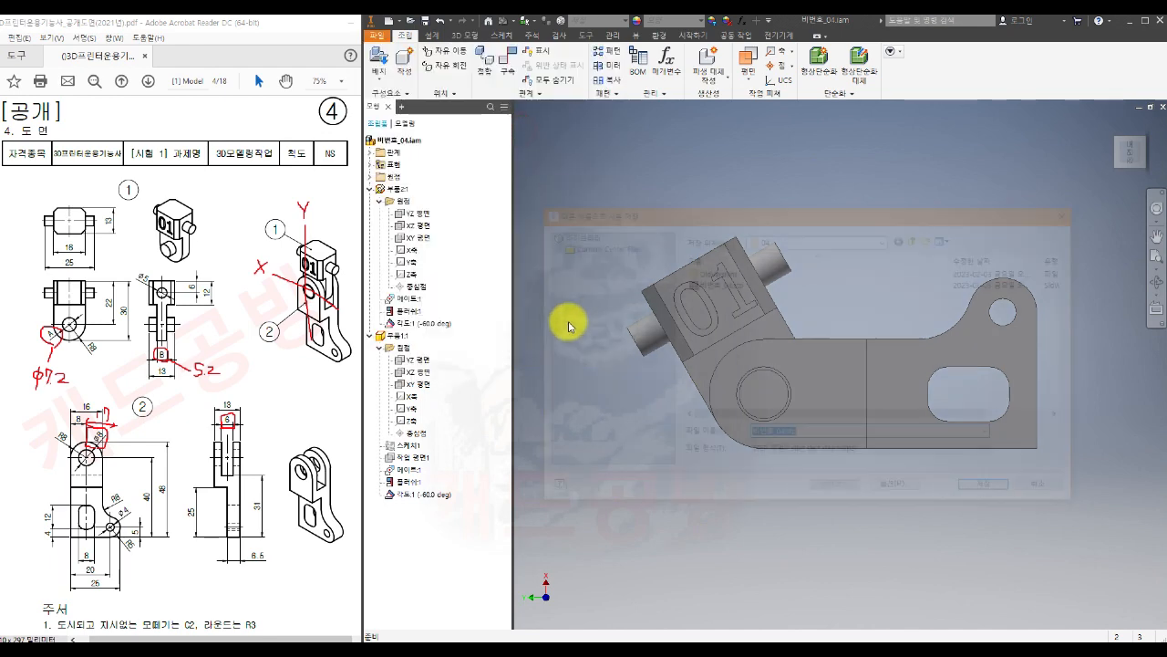
pyautogui.click(776, 452)
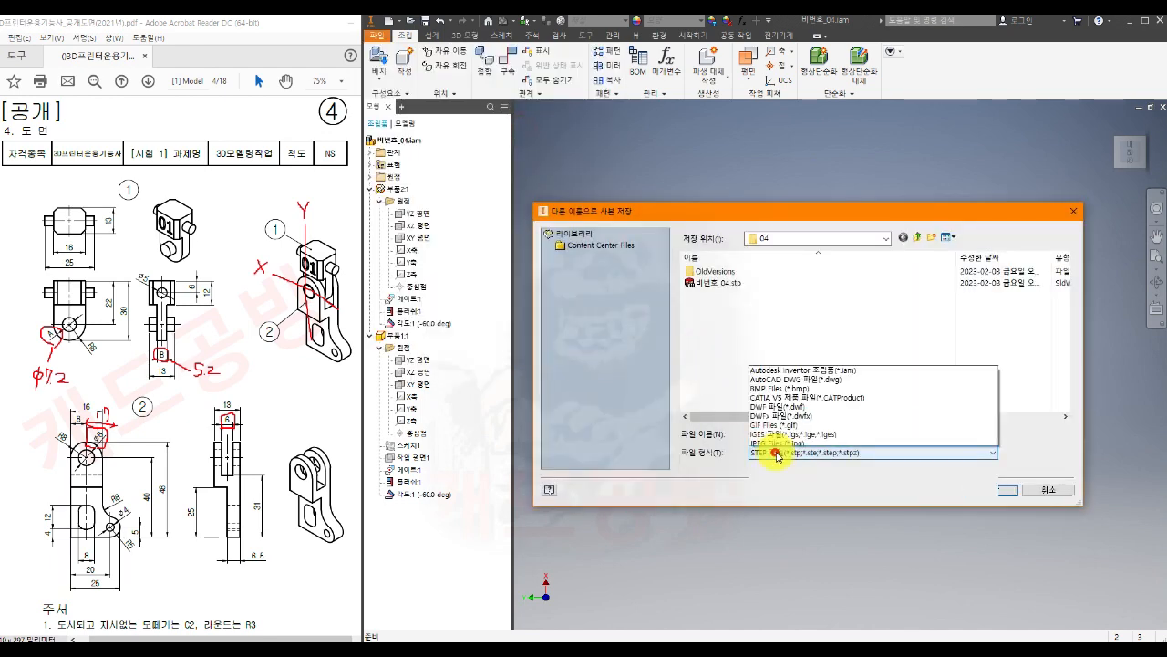
pyautogui.click(766, 421)
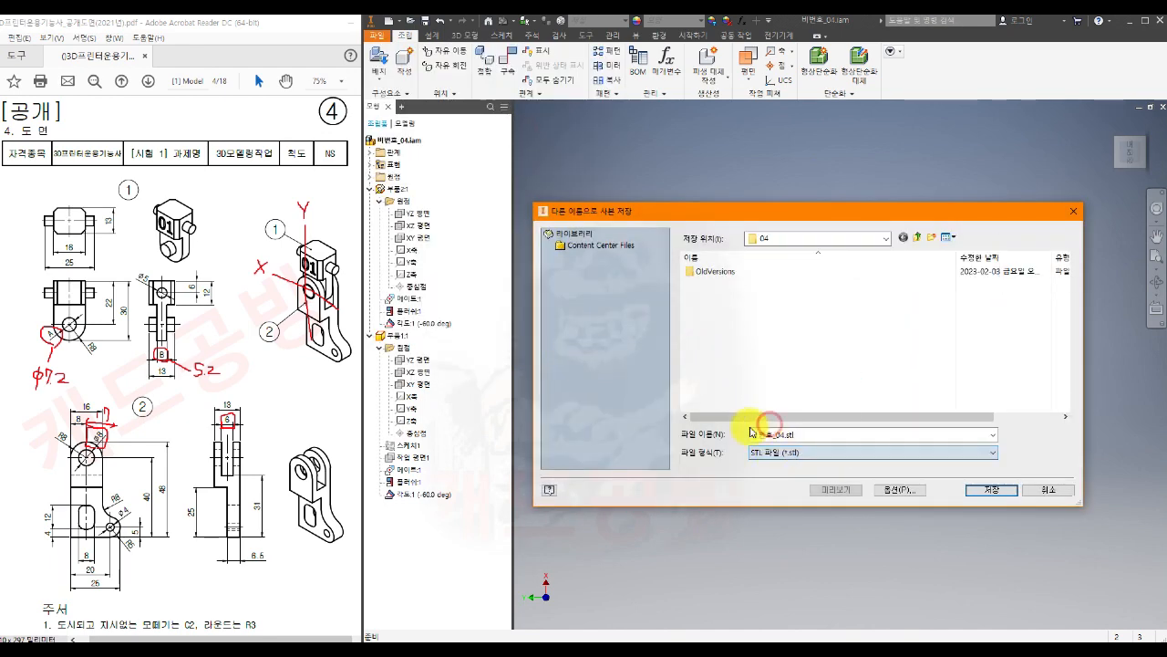
pyautogui.click(898, 489)
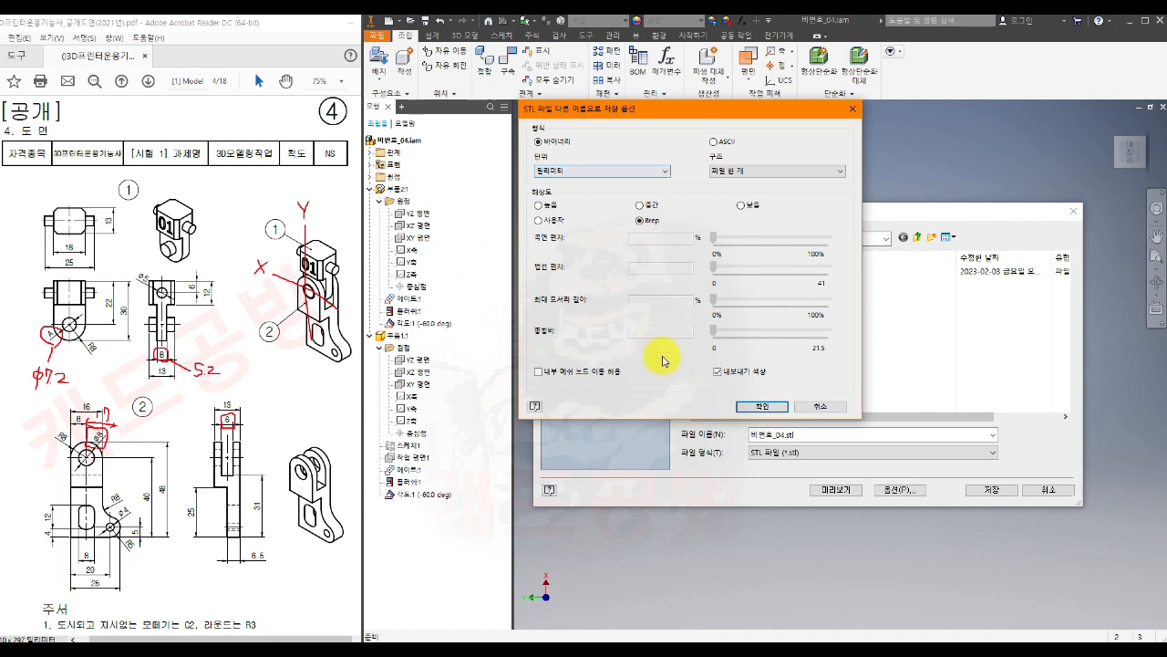
pyautogui.click(754, 407)
pyautogui.click(994, 489)
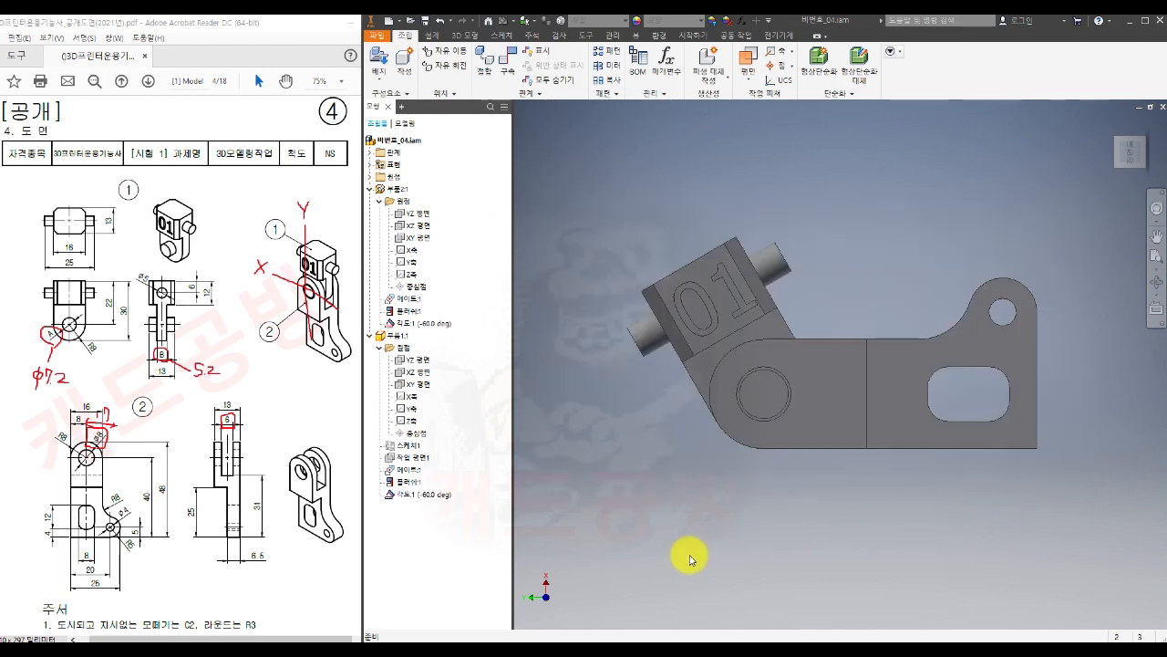
# - Check folder 04 in File Explorer for the exported STL file and return to the assembly
pyautogui.moveTo(461, 649)
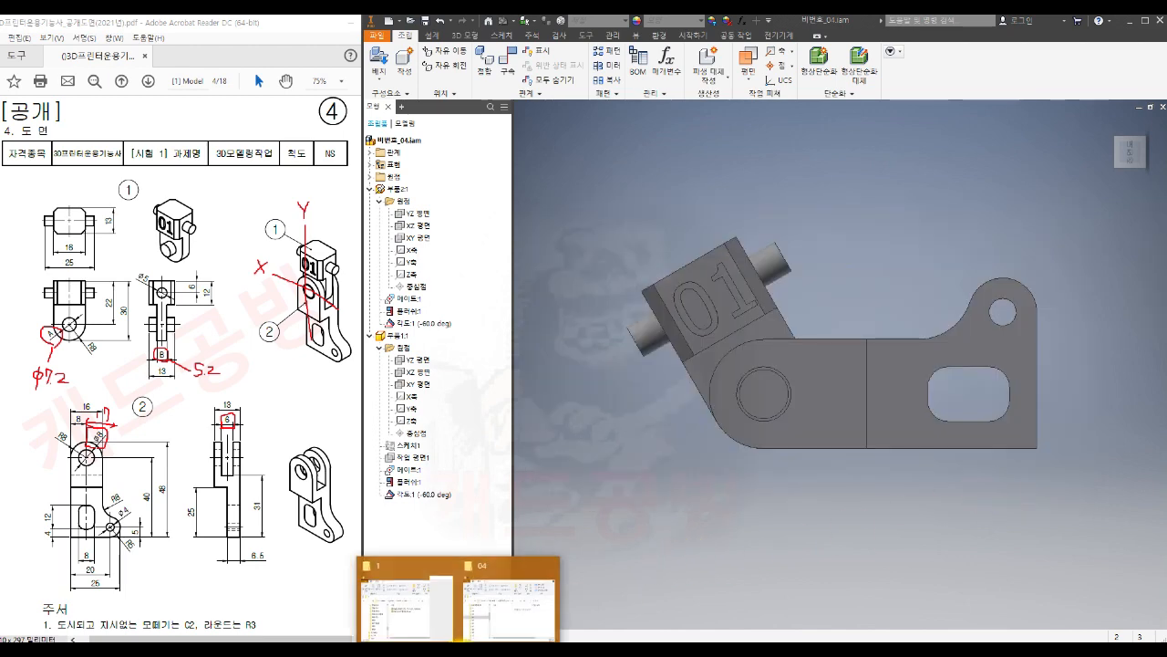
pyautogui.click(508, 588)
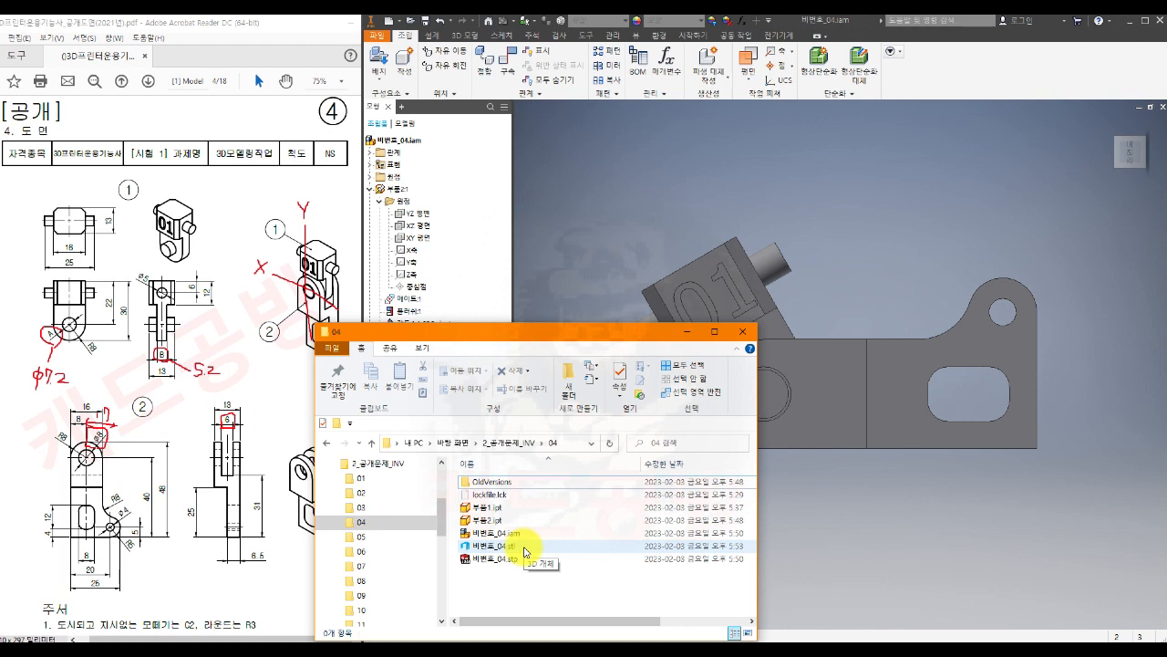
pyautogui.click(685, 330)
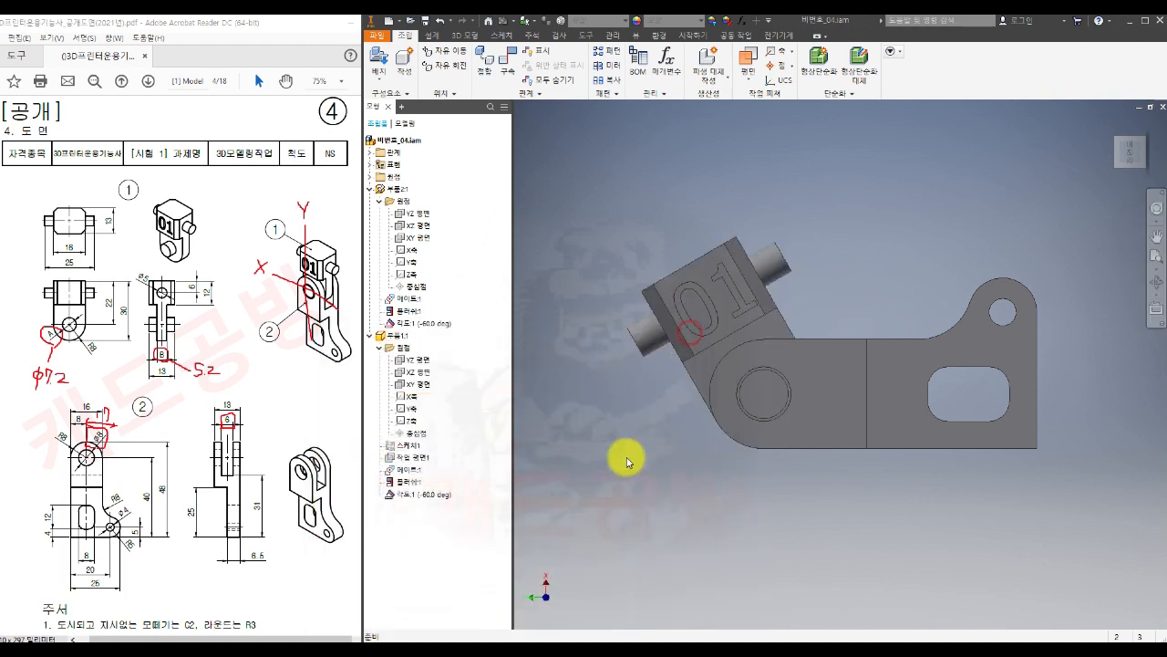